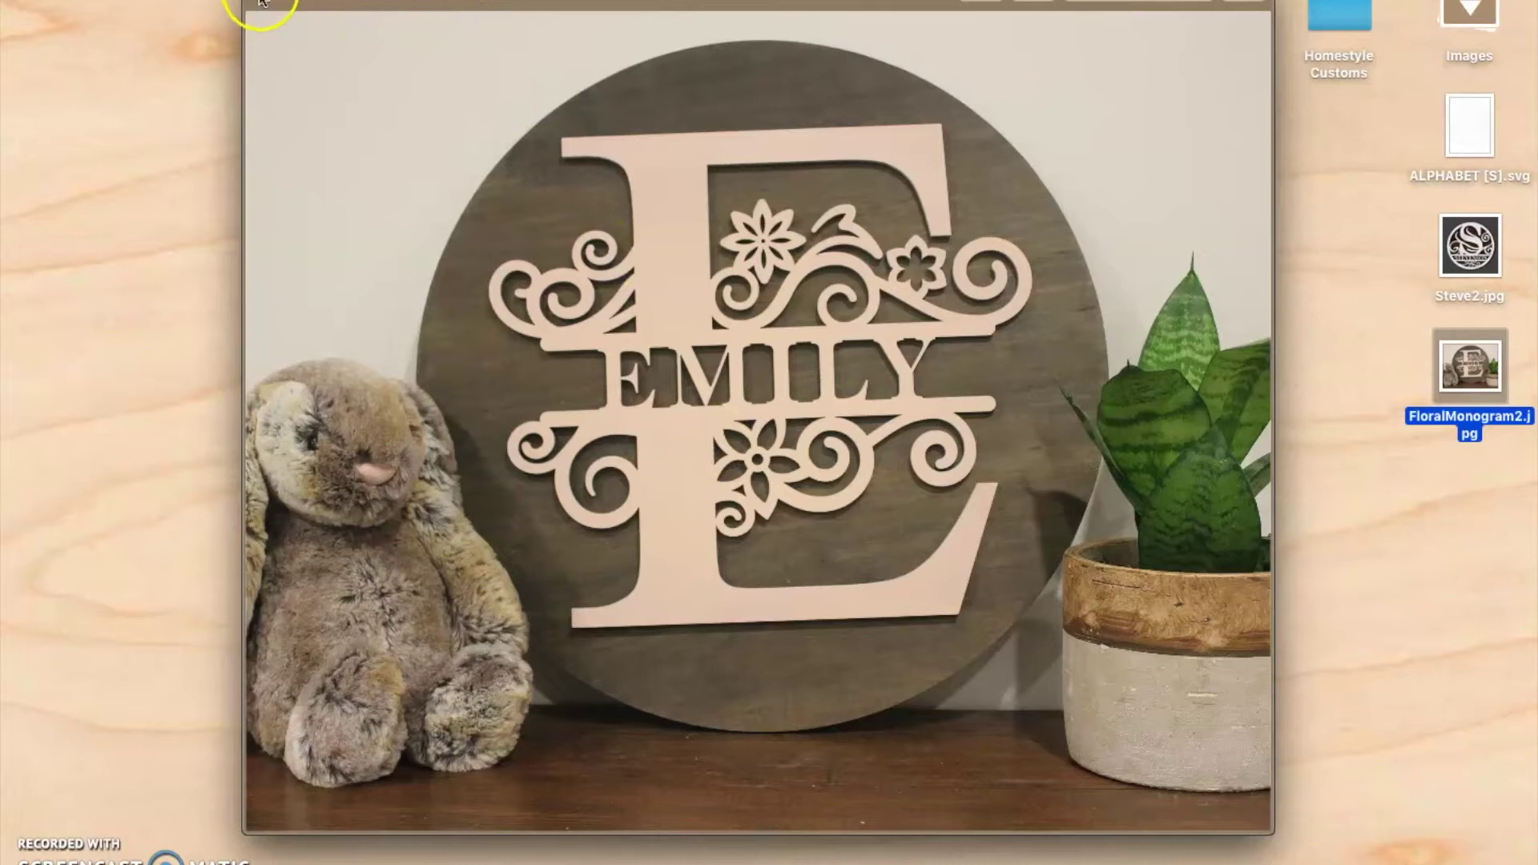
Step: Close the Quick Look preview of FloralMonogram2.jpg
click(260, 2)
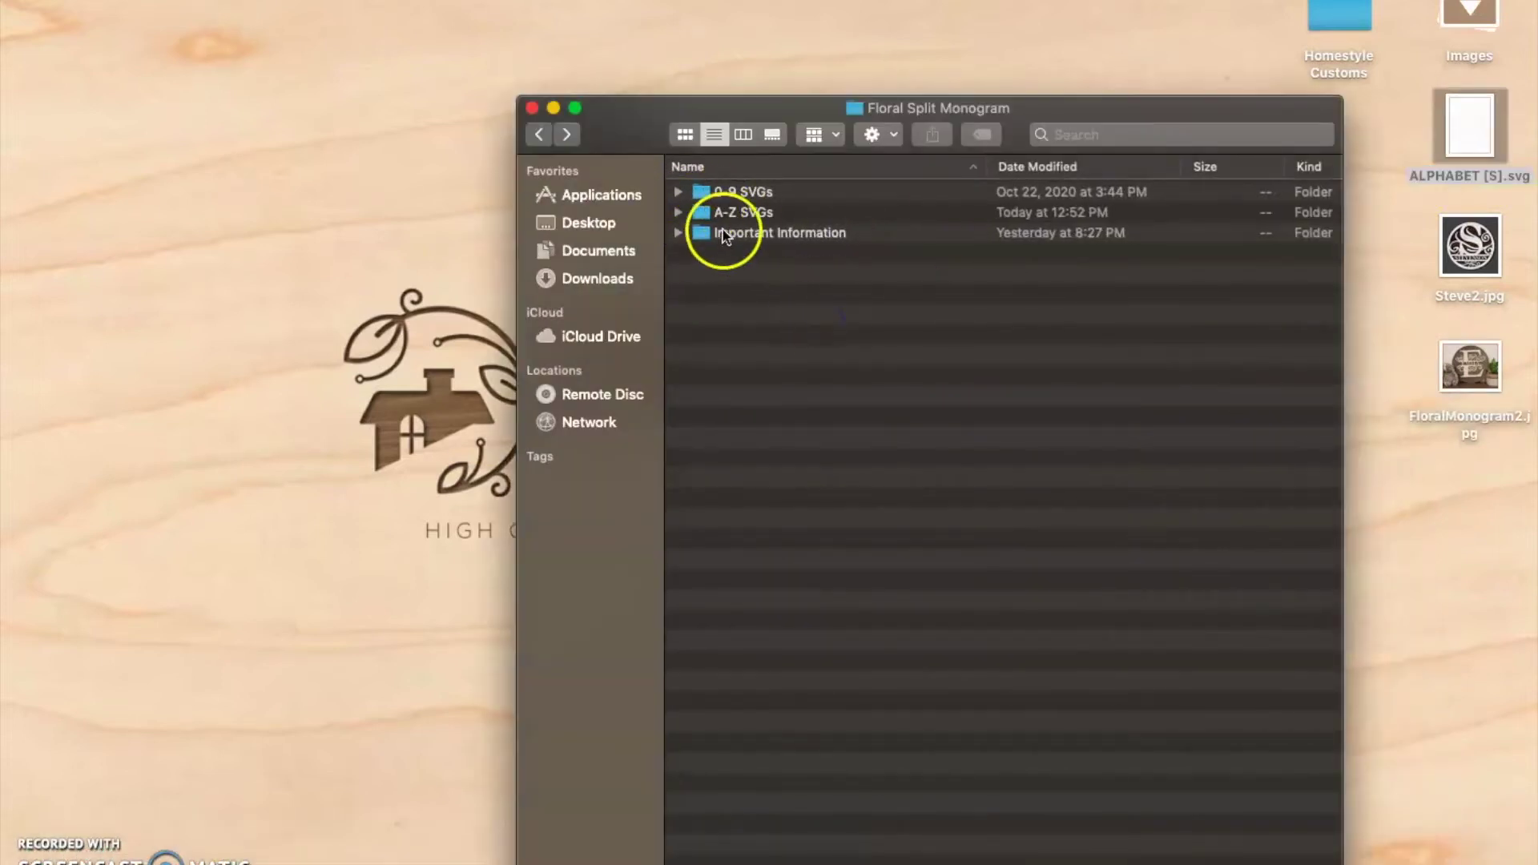
Step: Open the A-Z SVGs folder and preview the FloralMonogram2.jpg reference photo again
double_click(700, 215)
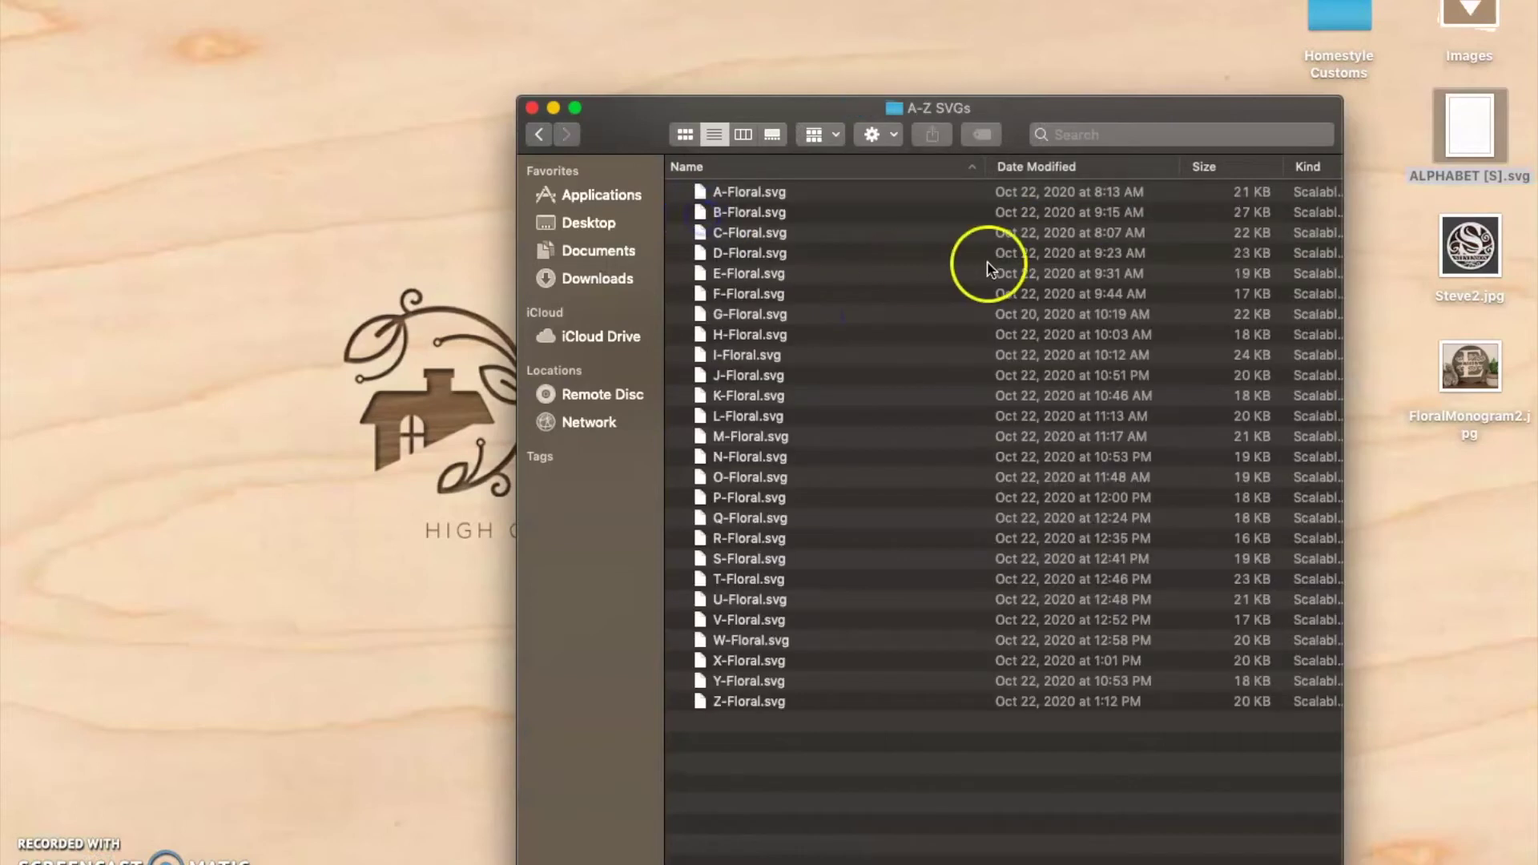
click(1465, 383)
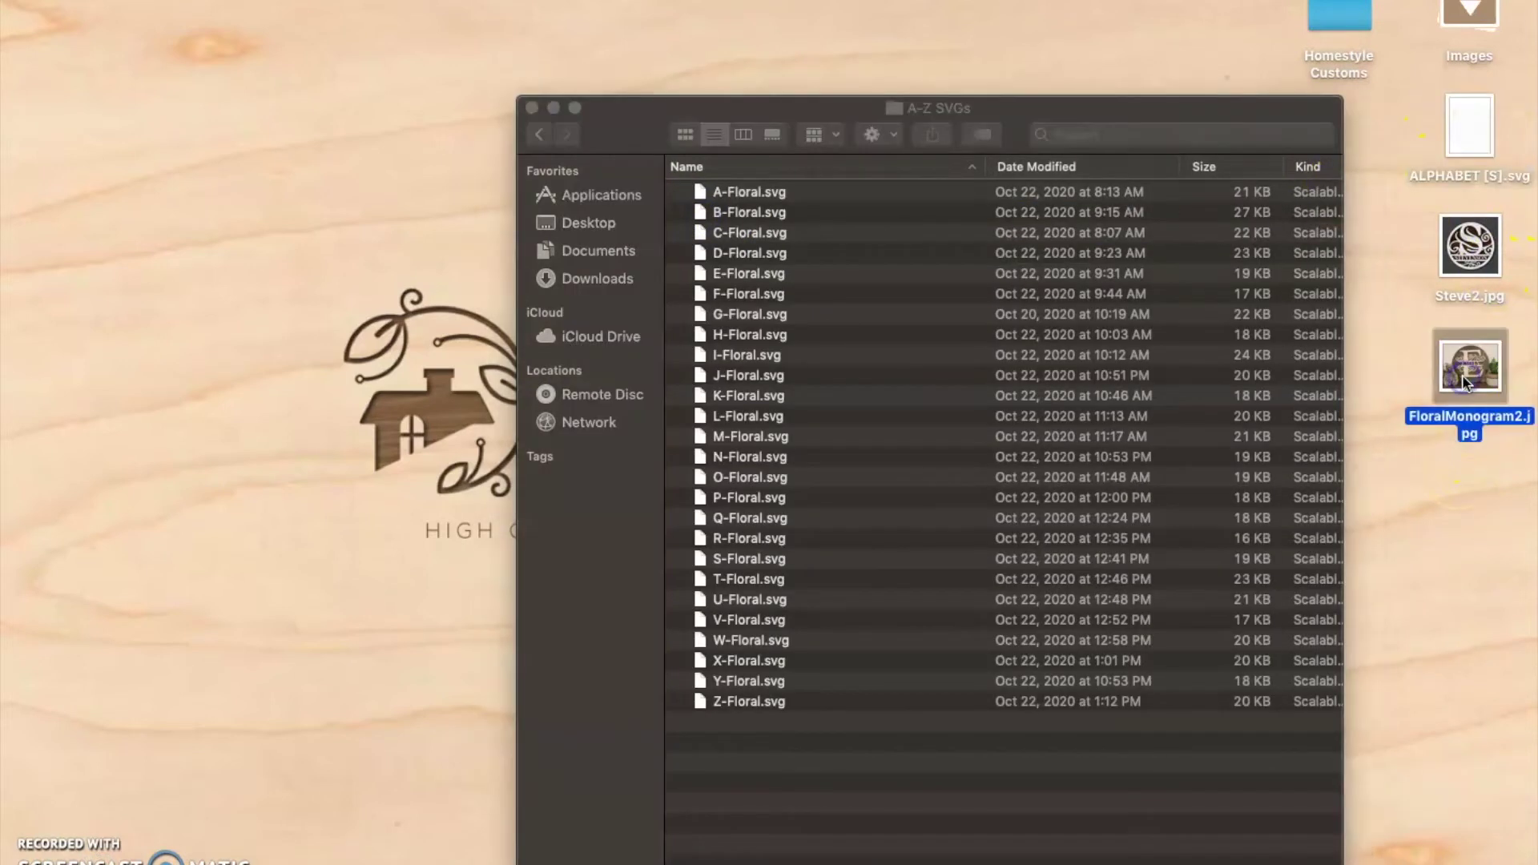
key(space)
key(space)
click(738, 279)
Step: Open E-Floral.svg in Inkscape using Open With
click(743, 277)
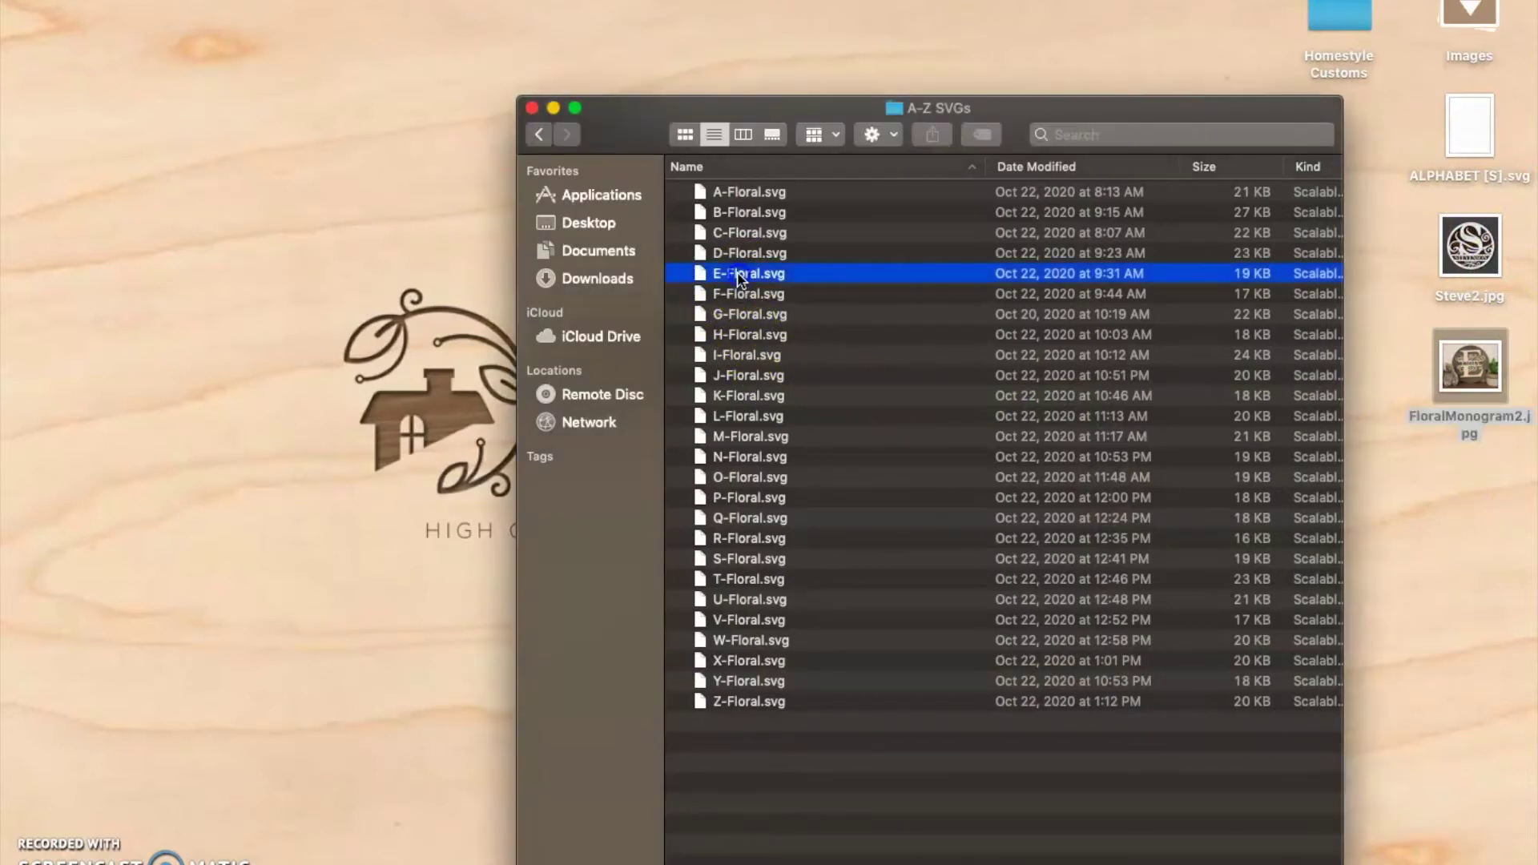
right_click(743, 277)
mouse_move(815, 304)
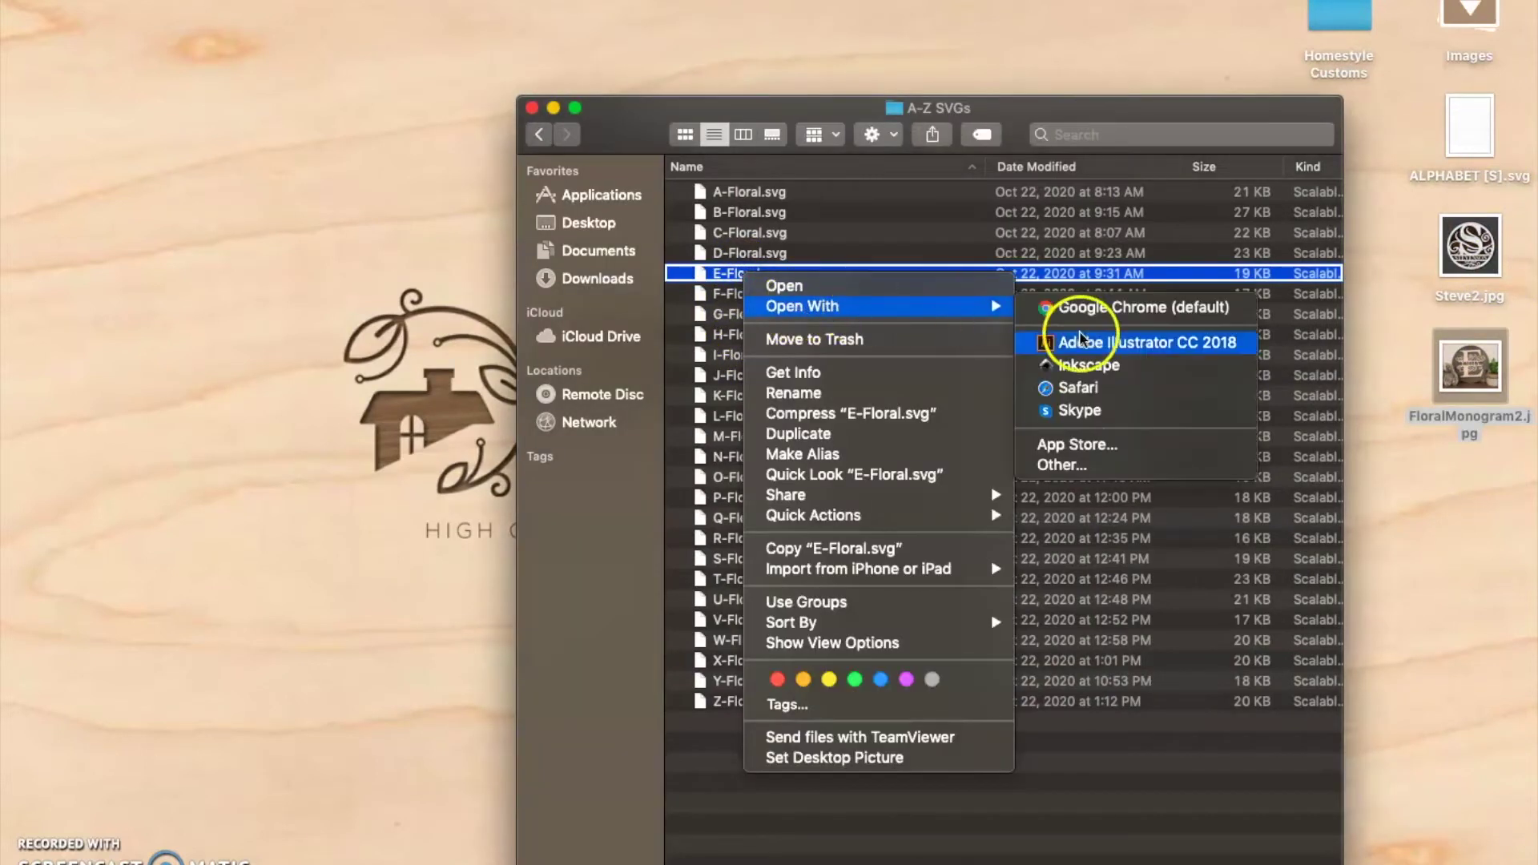
click(1072, 361)
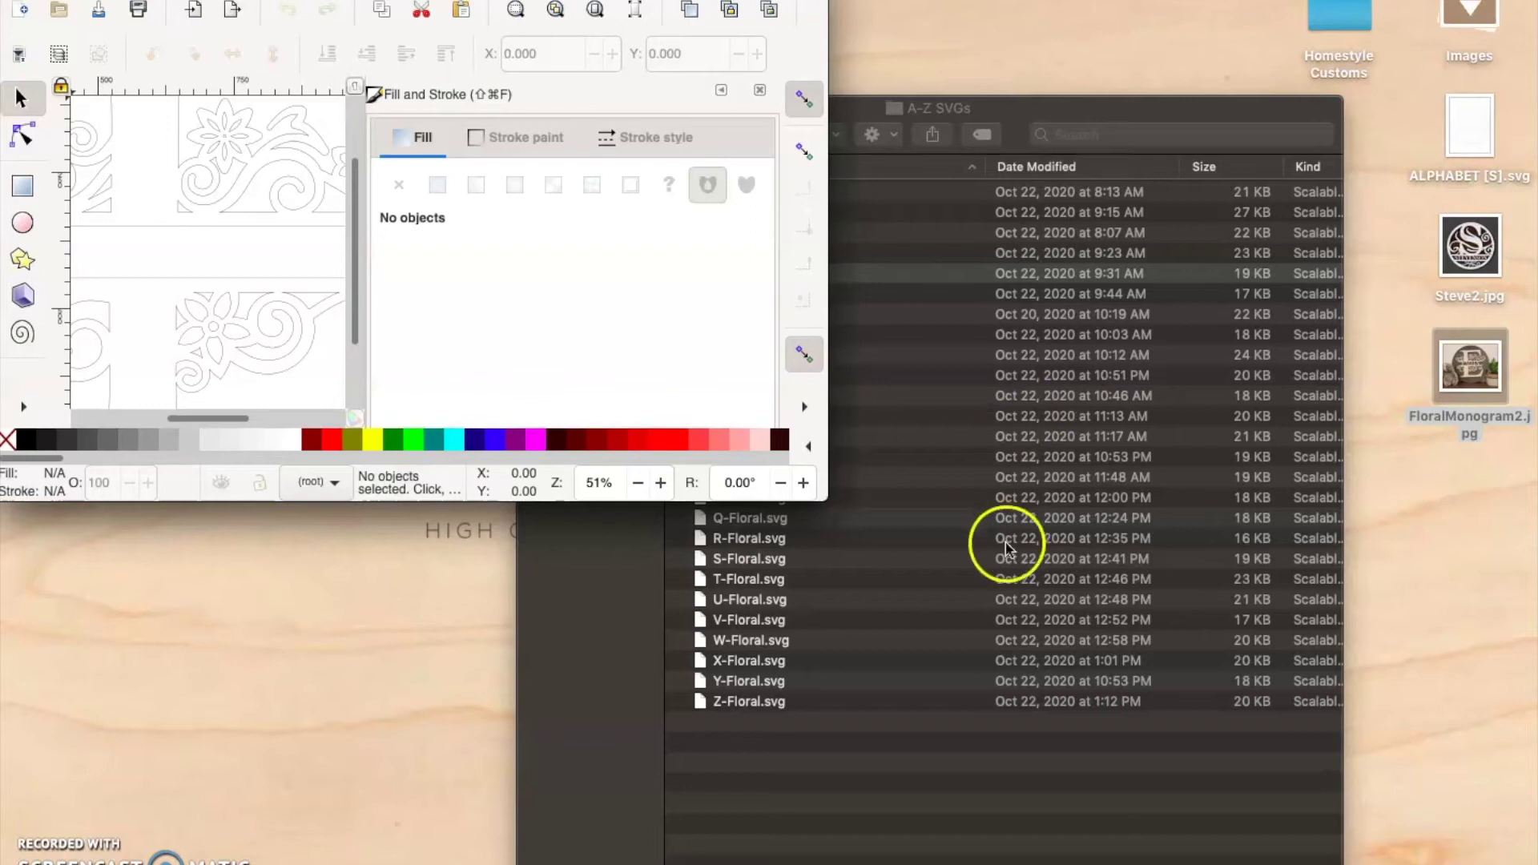
Step: Maximize the Inkscape window and ungroup the split floral E with Object > Ungroup
drag(825, 496, 1450, 845)
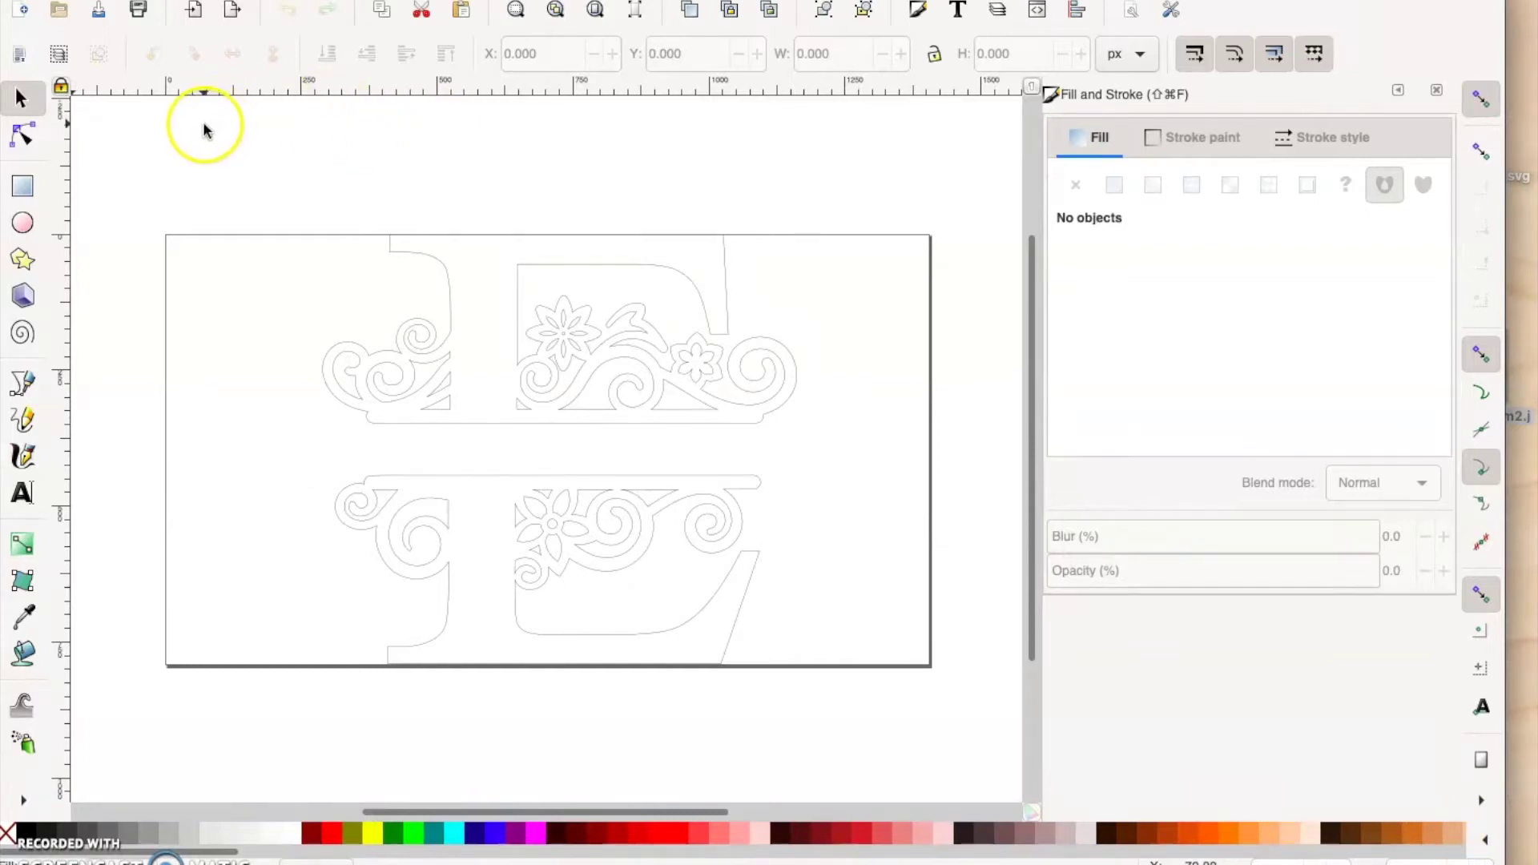
click(466, 362)
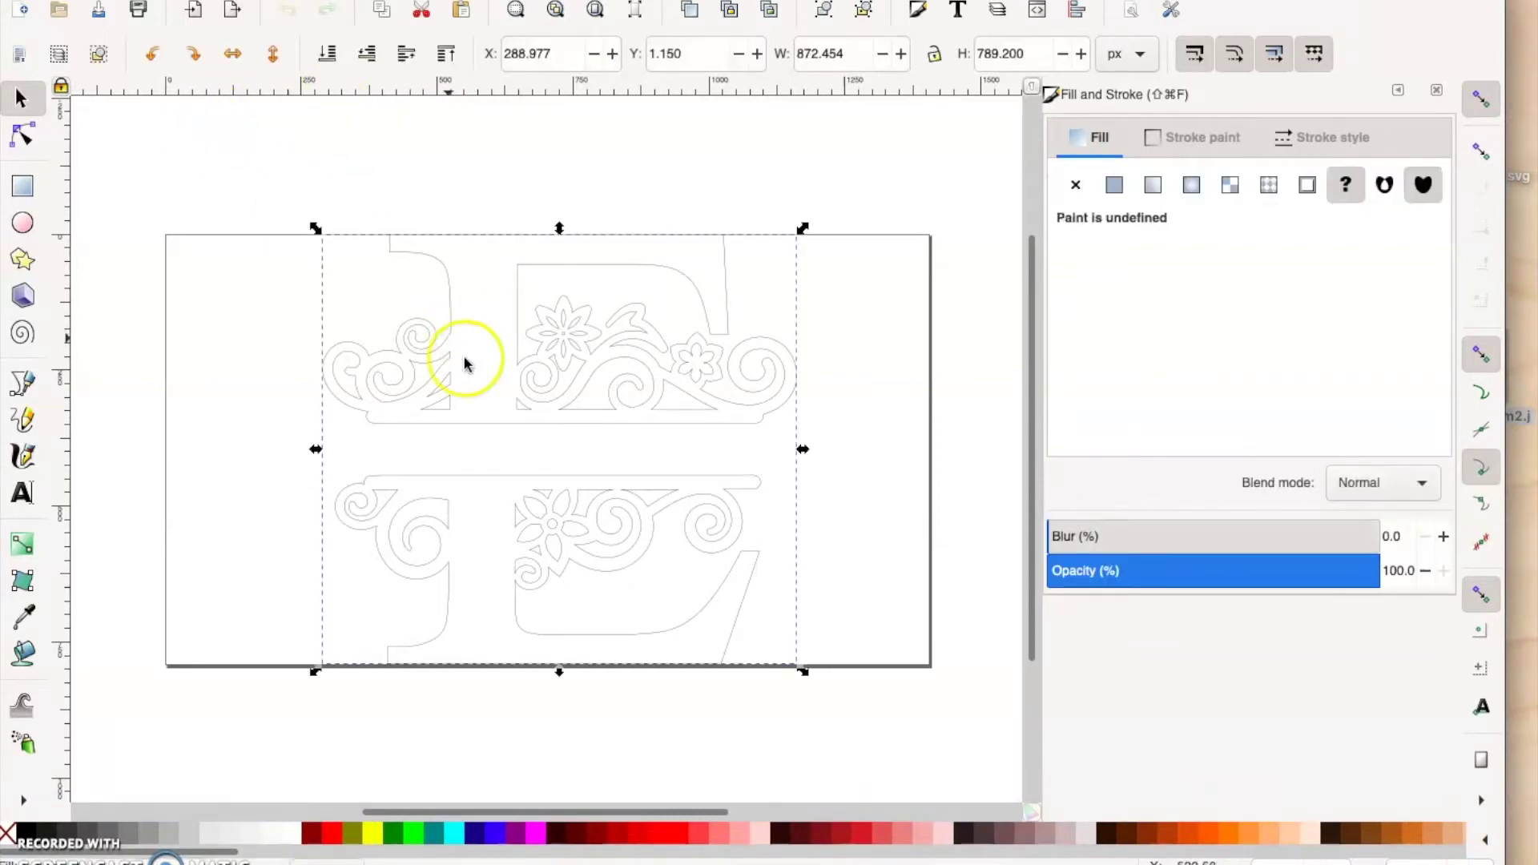
click(504, 316)
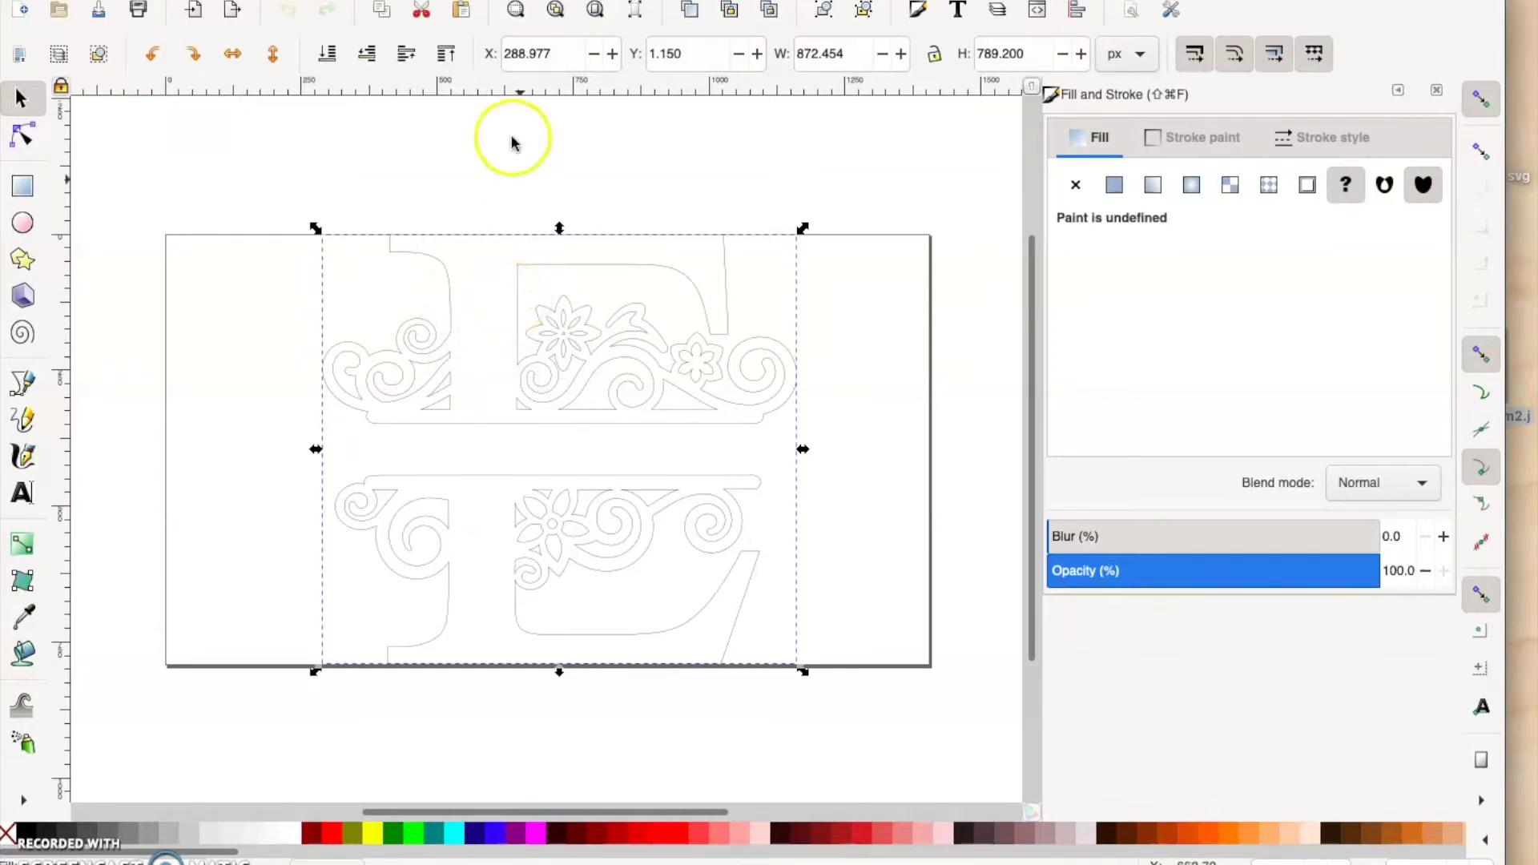
click(364, 0)
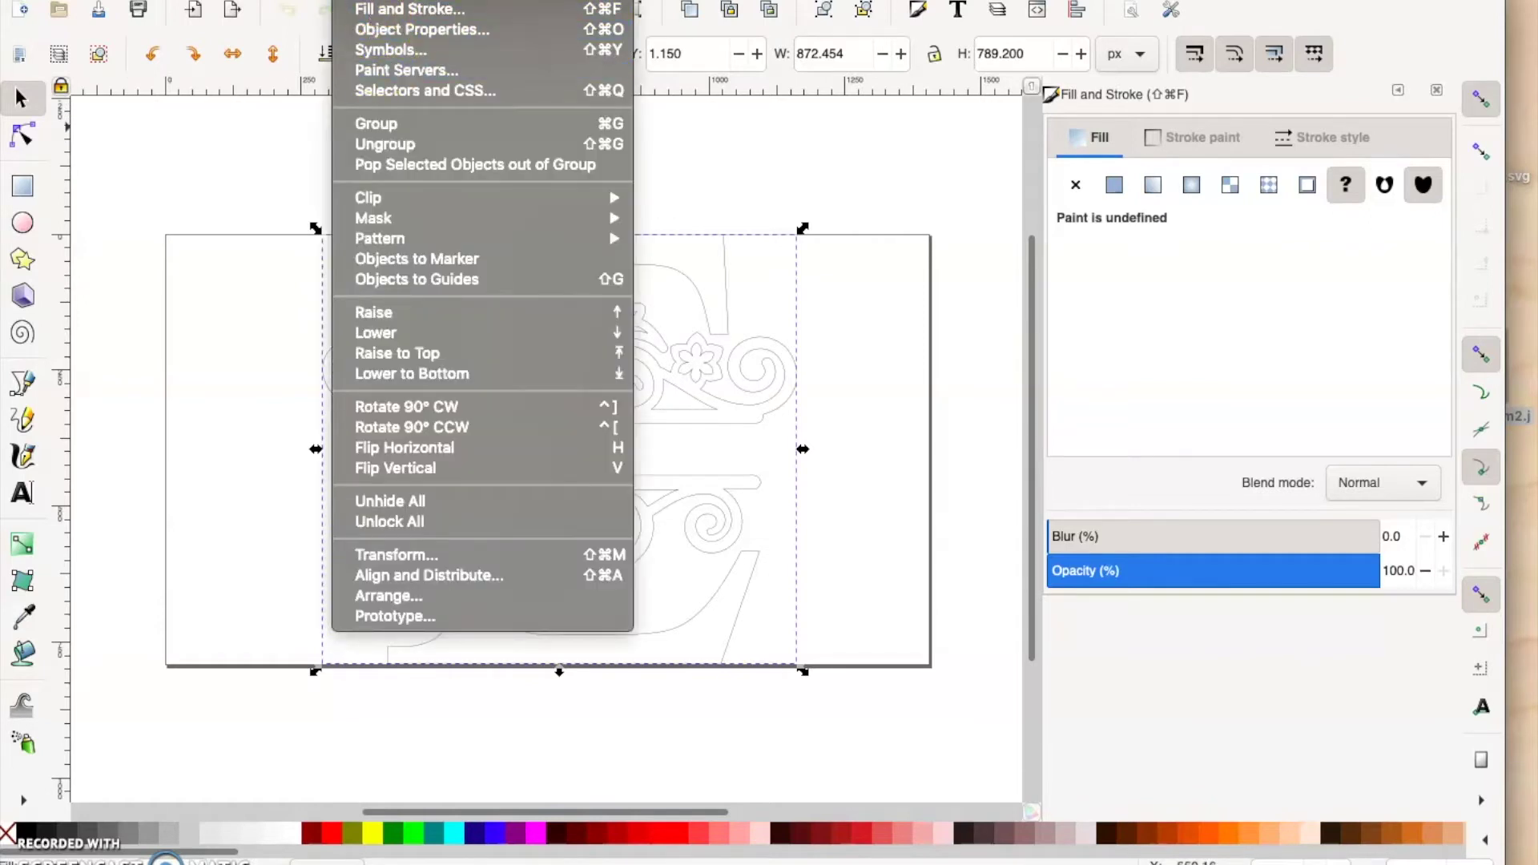
click(388, 145)
Step: Check that the top and bottom halves select separately, then deselect
click(918, 300)
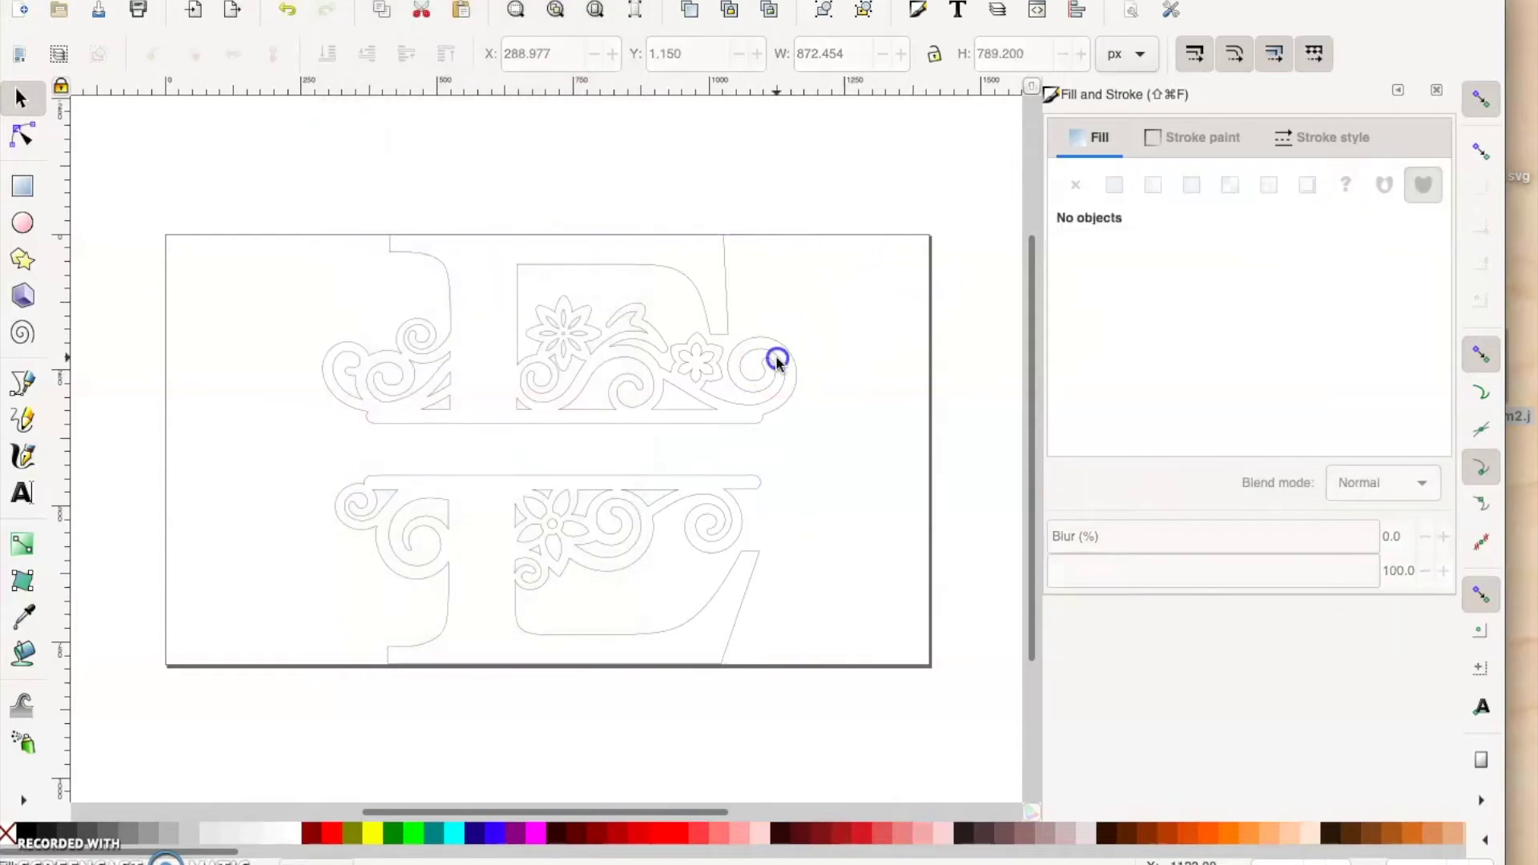
click(776, 358)
click(726, 493)
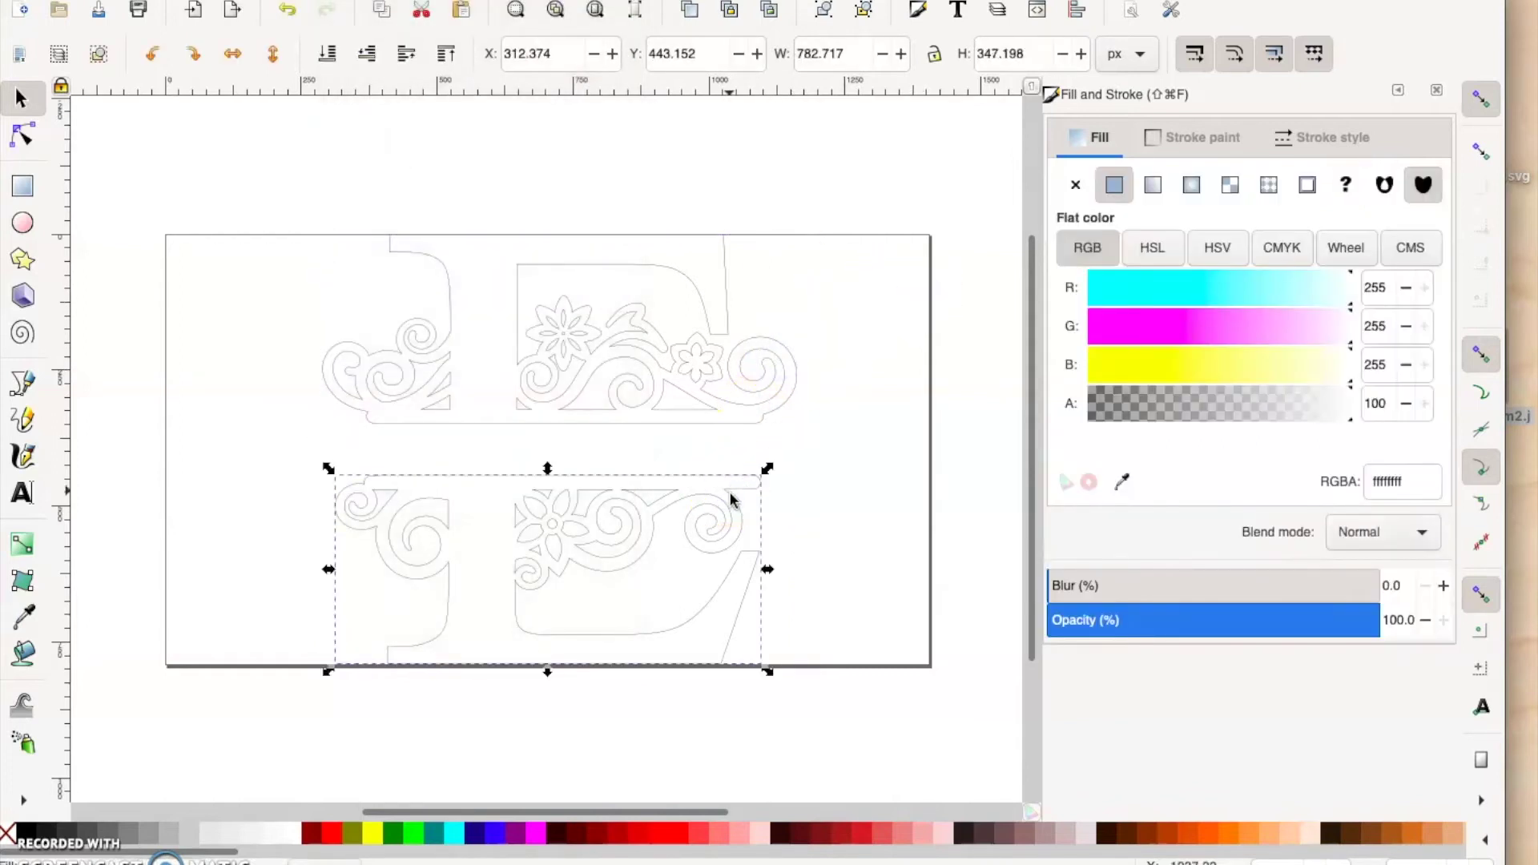
click(268, 165)
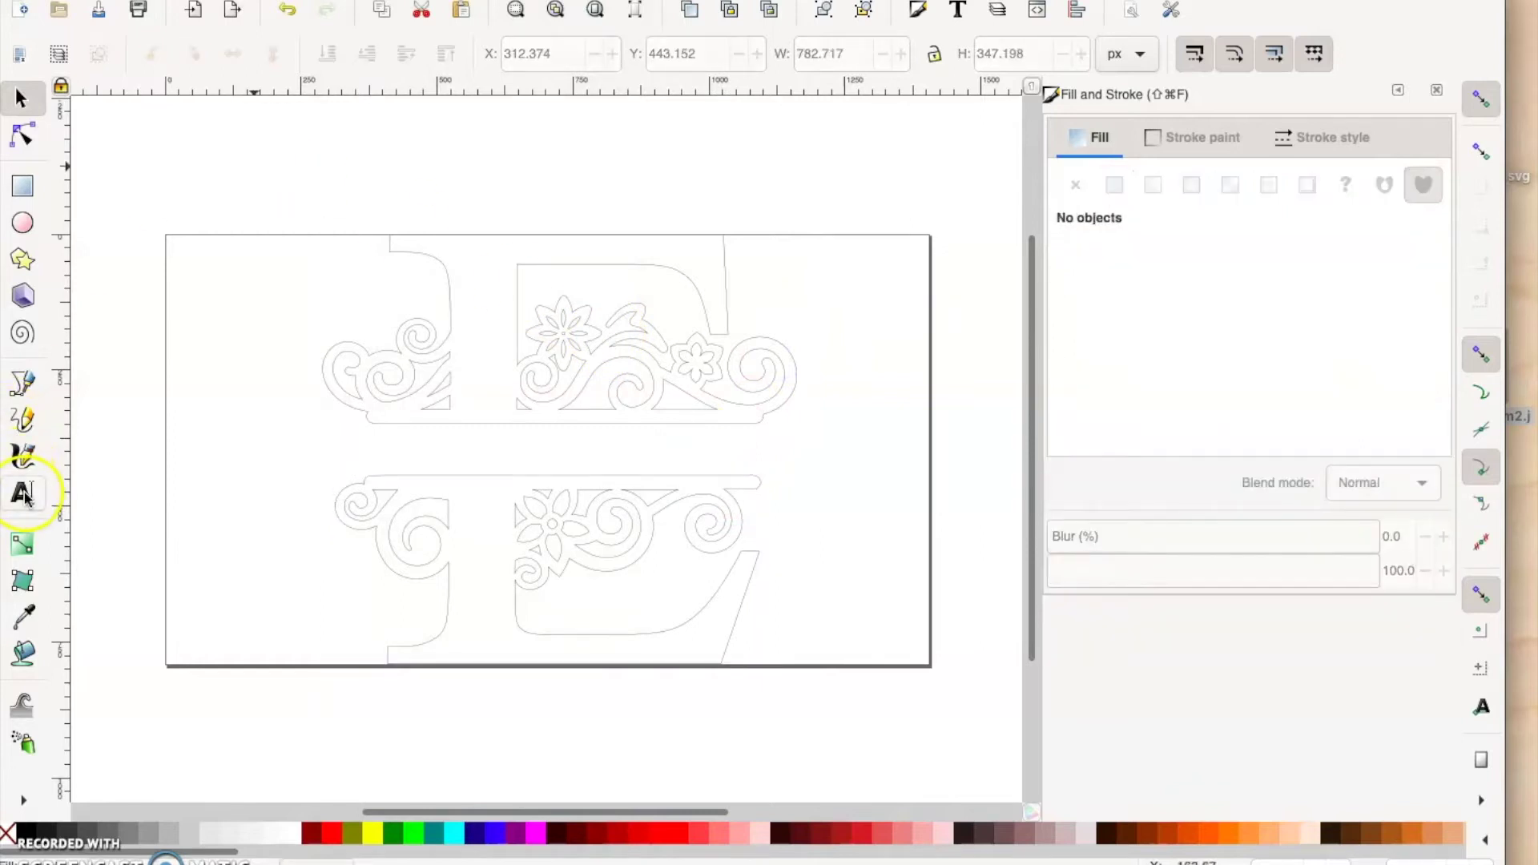
Step: Type EMILY on the left of the page and set it in Times Bold
click(22, 494)
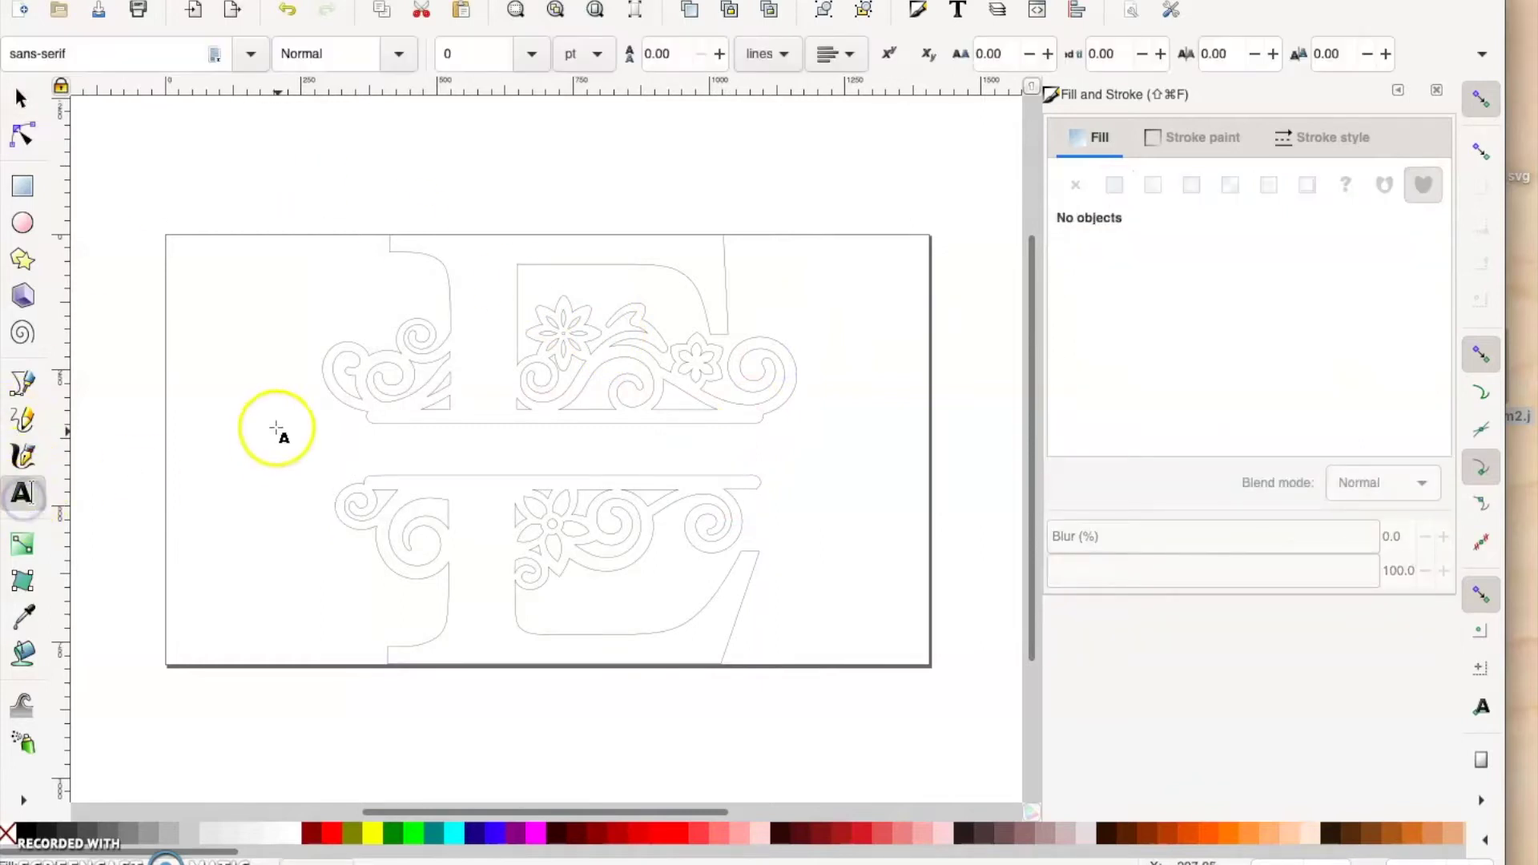
click(273, 426)
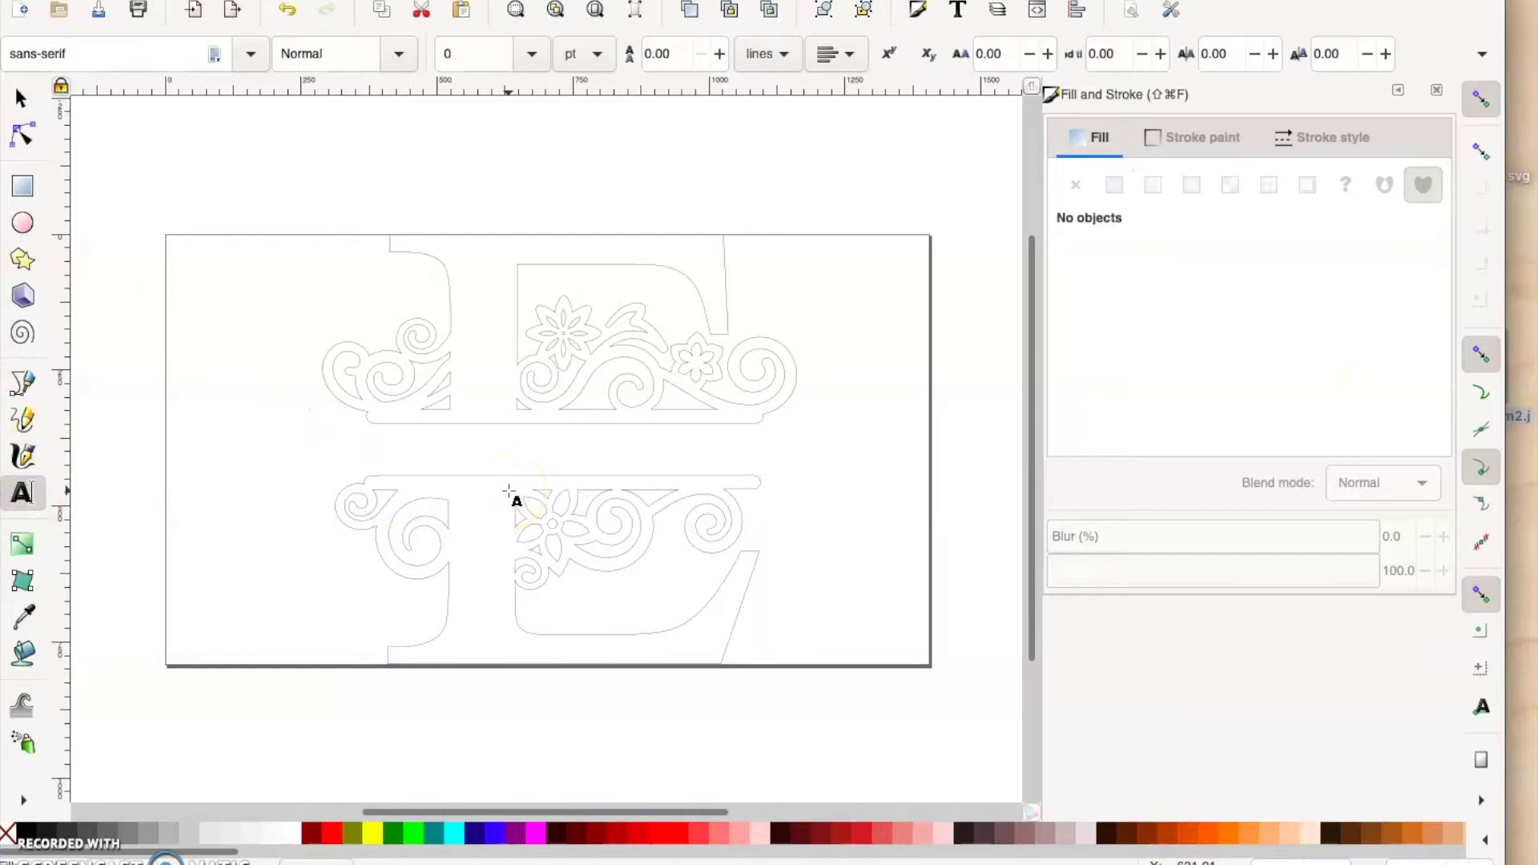
text(EMILY)
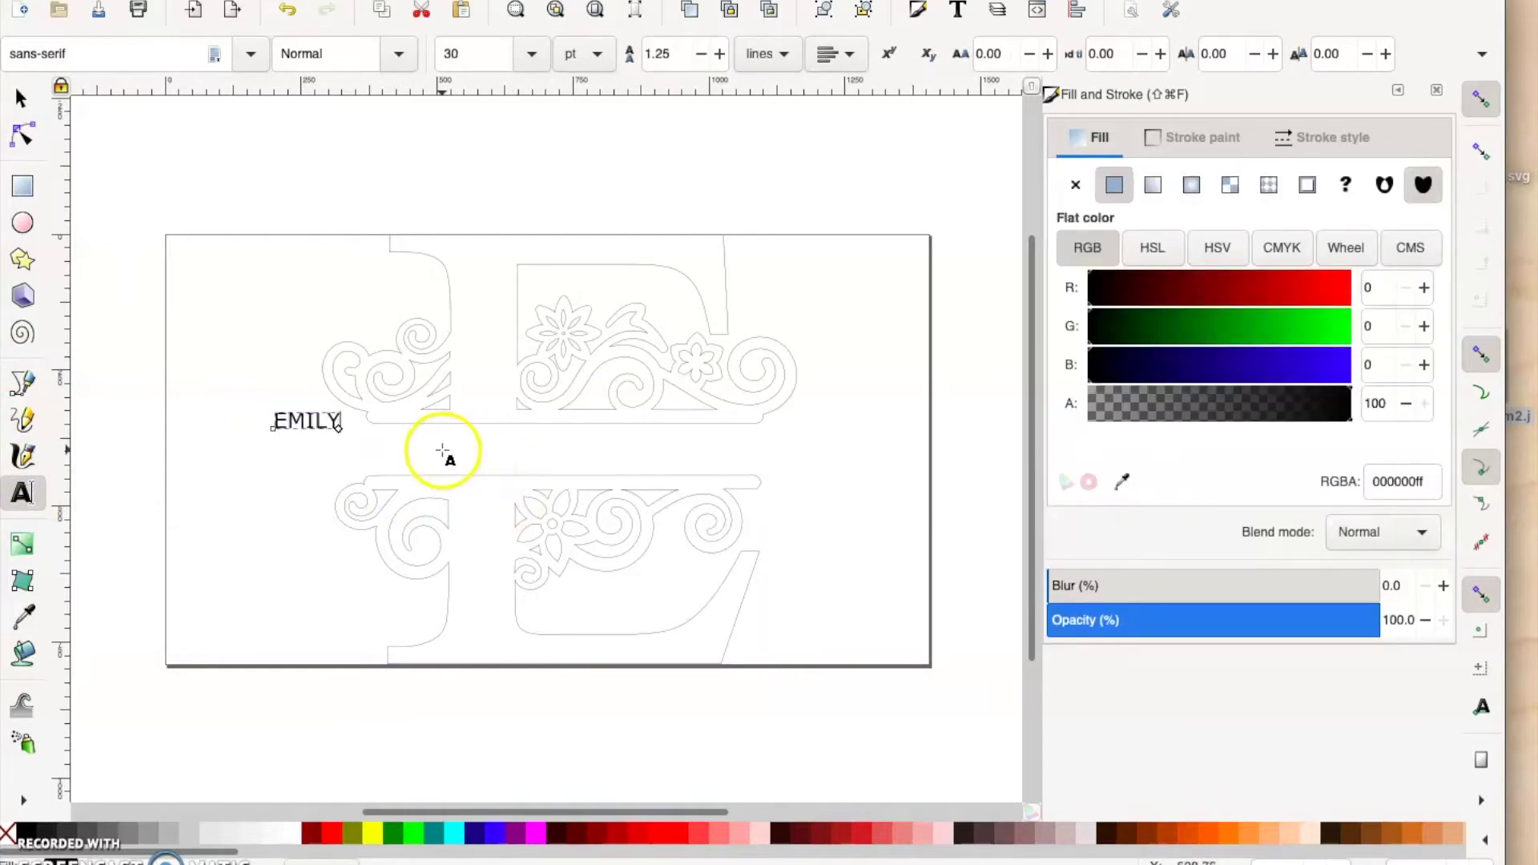
double_click(308, 418)
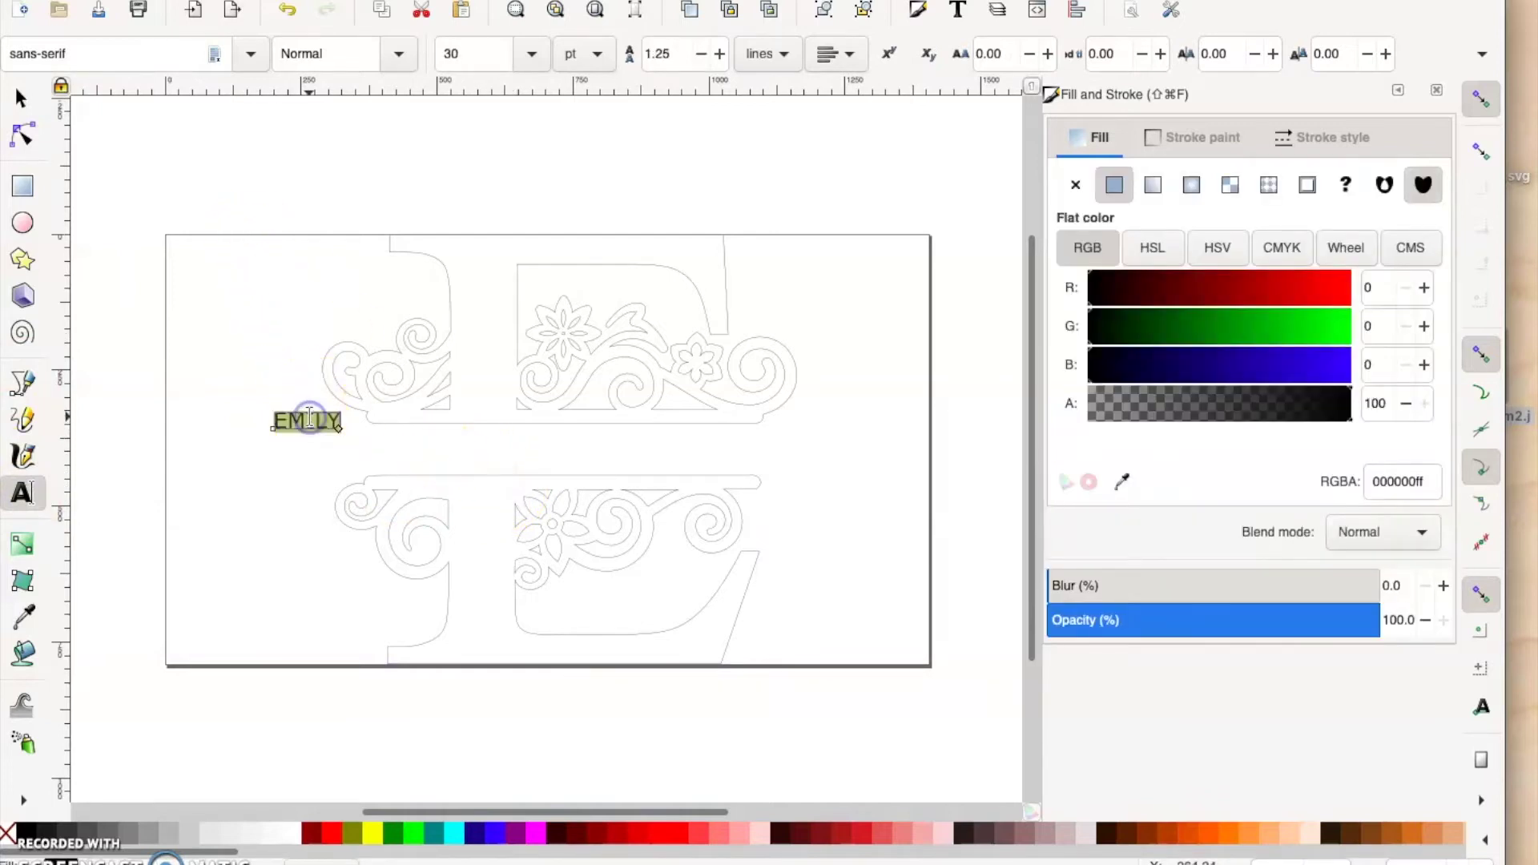
triple_click(113, 52)
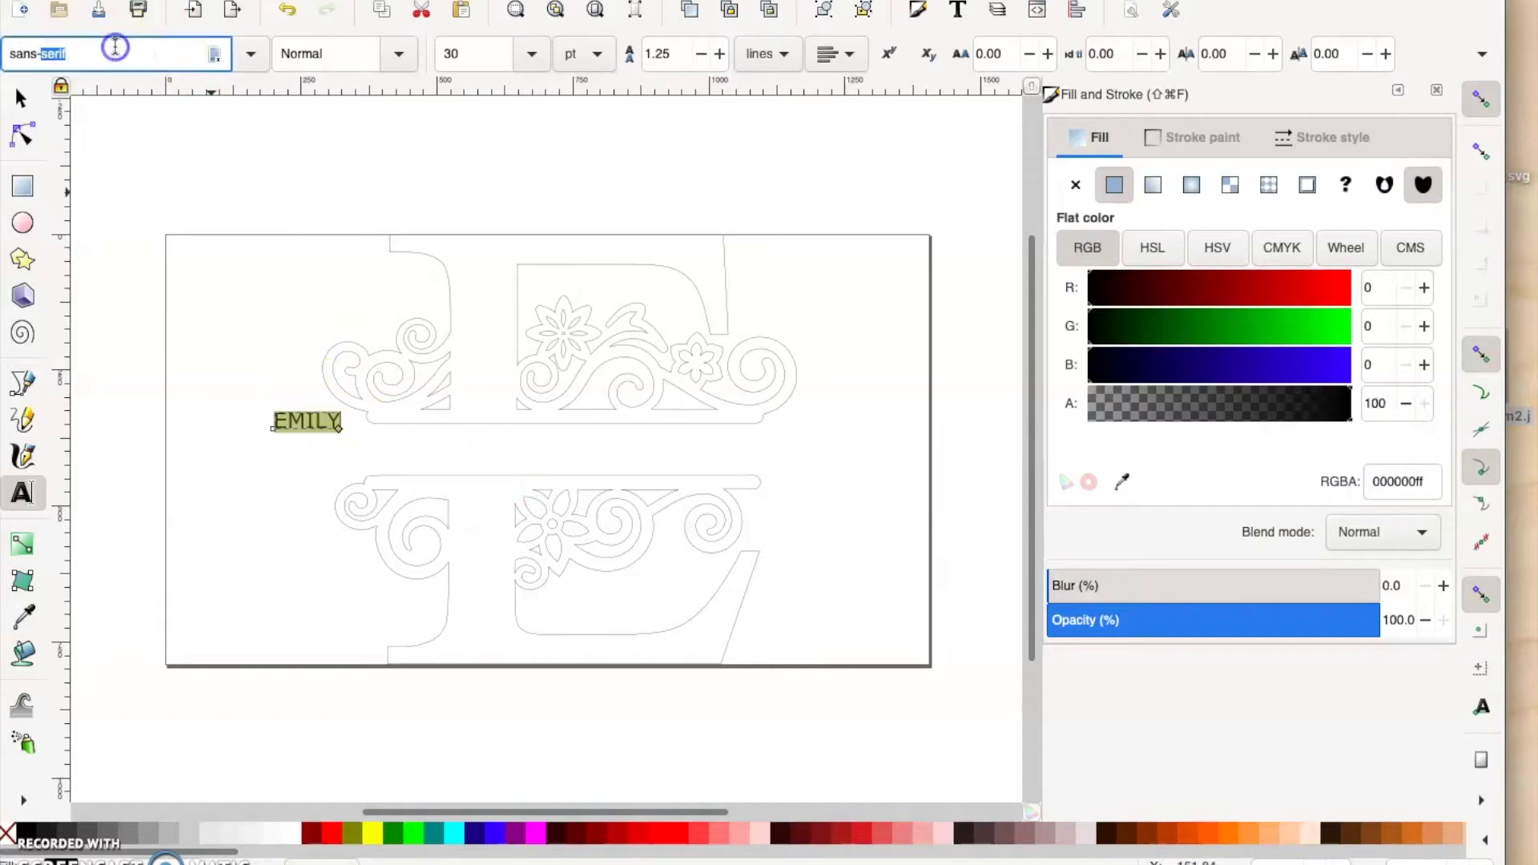
text(Times)
click(113, 79)
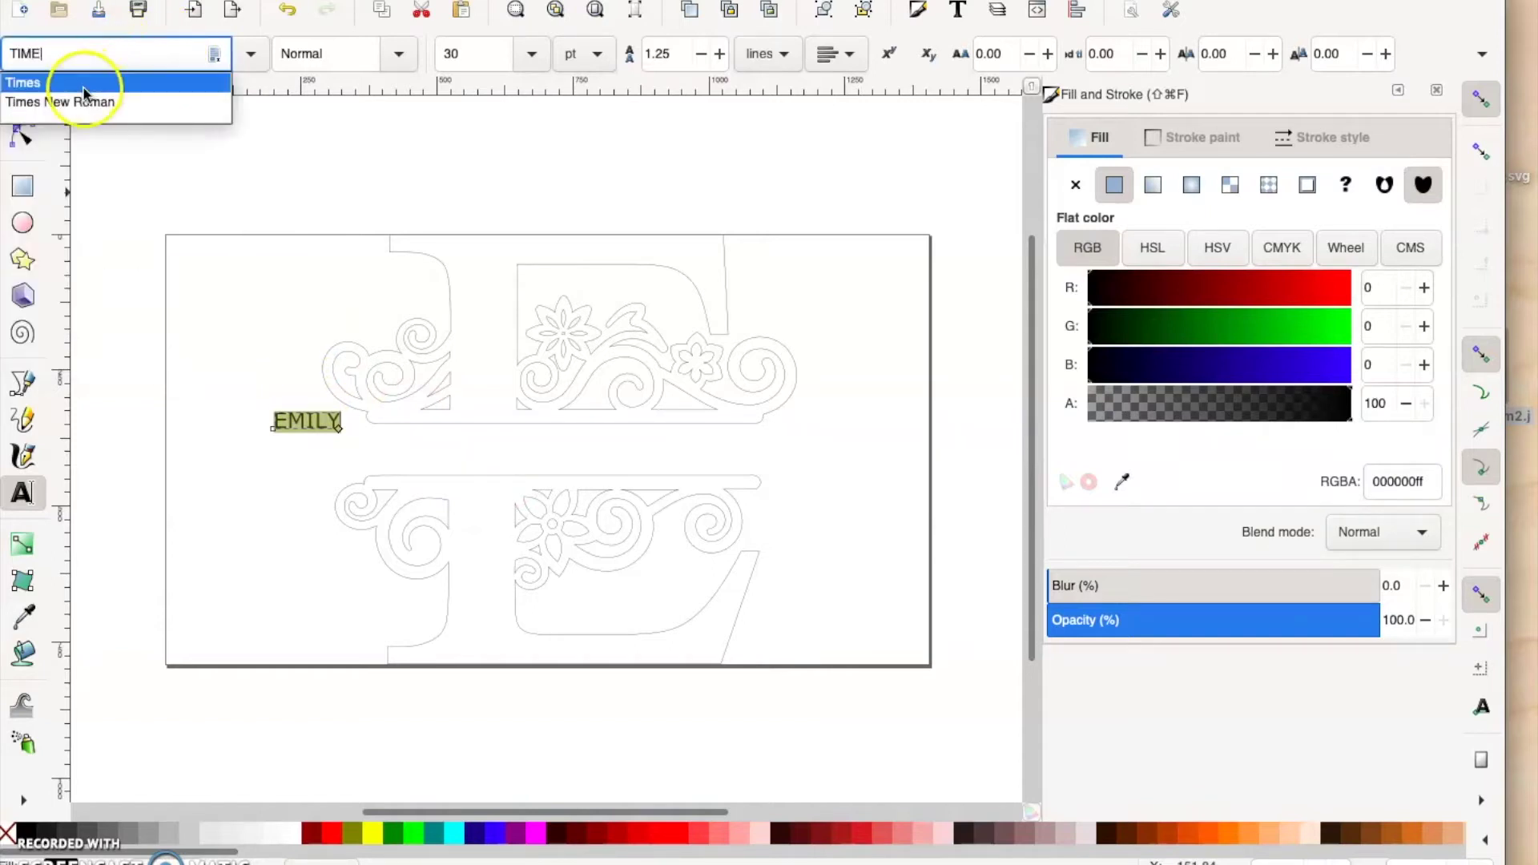
click(389, 54)
click(356, 113)
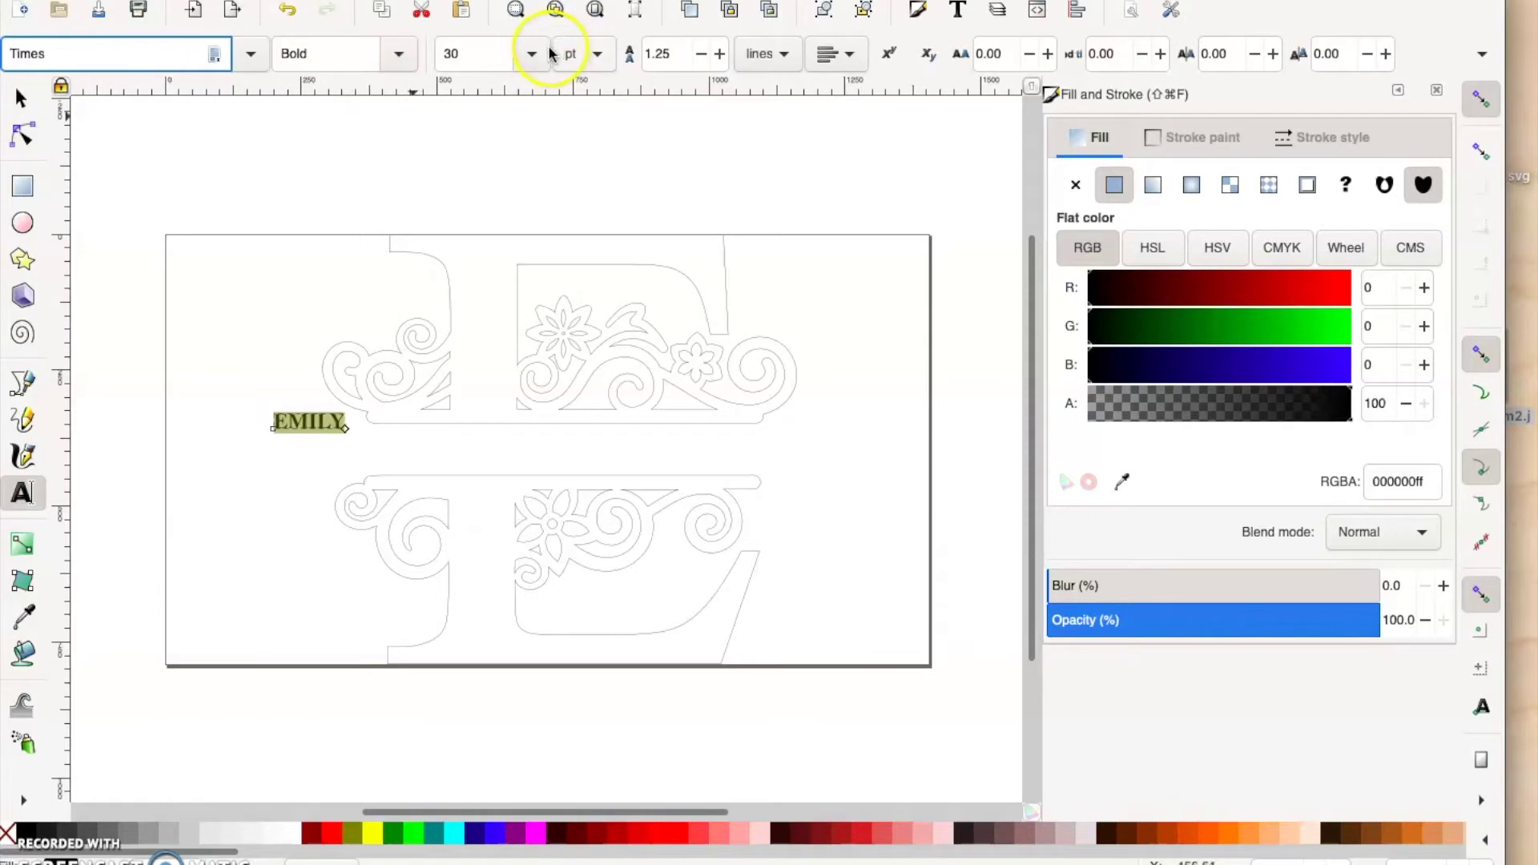
click(20, 98)
Step: Scale EMILY to about 504 × 105 px and centre it across the gap between the E halves
click(170, 351)
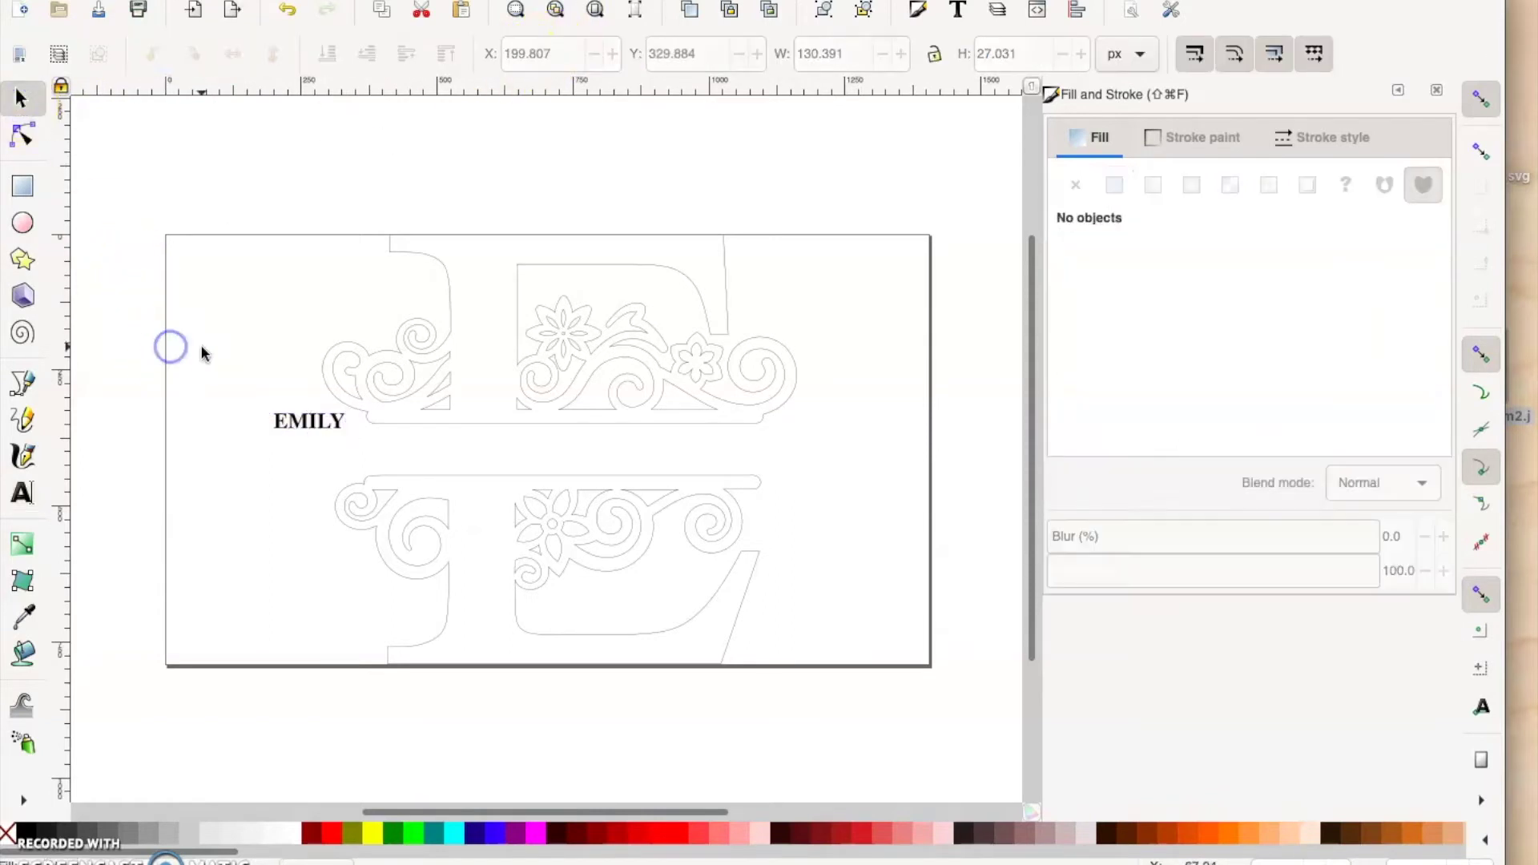
click(307, 425)
drag(353, 442, 354, 442)
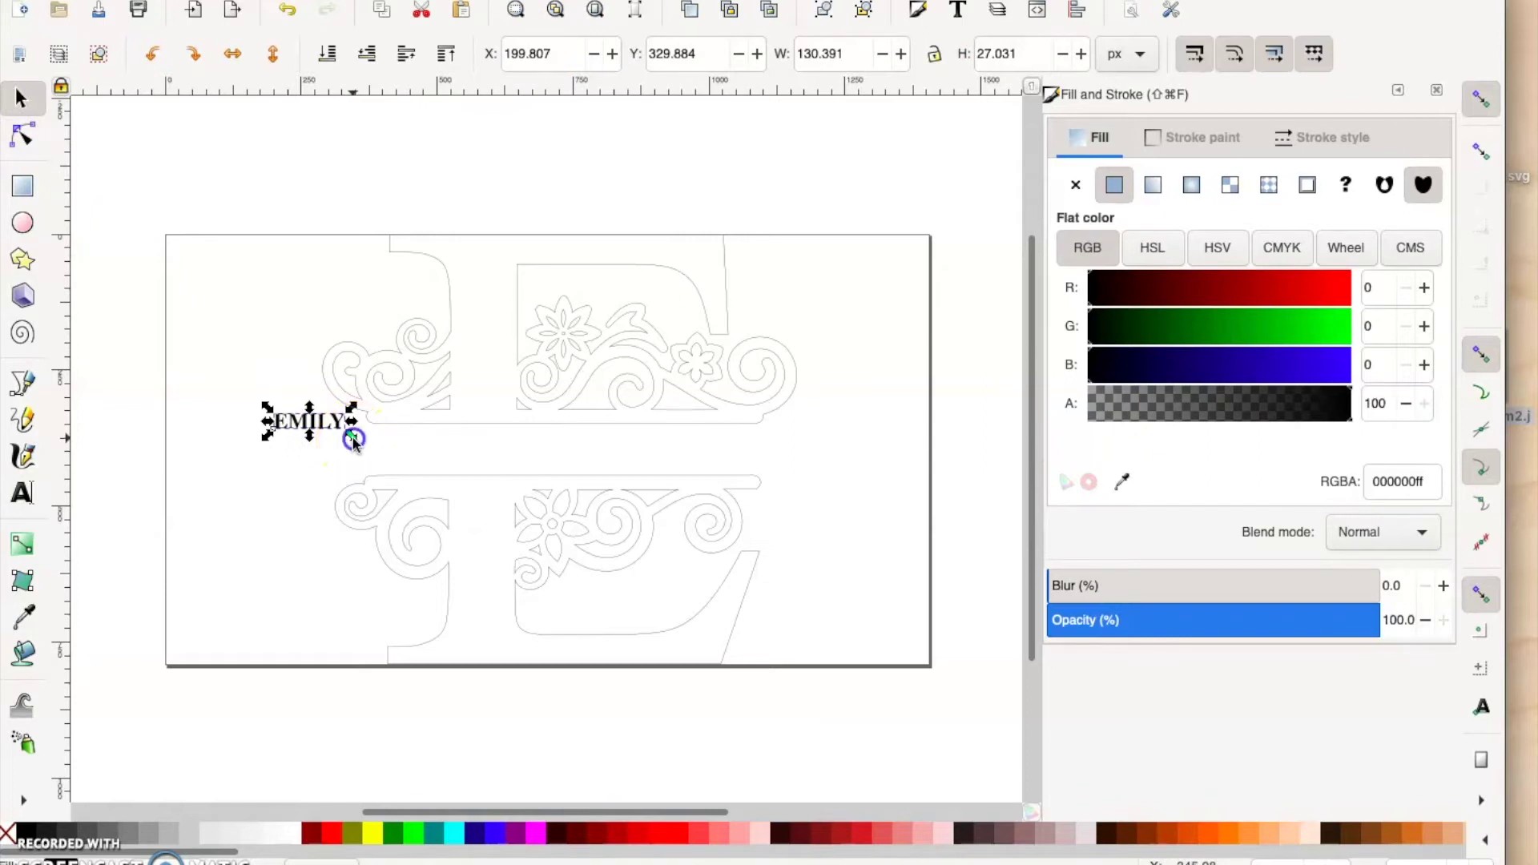
drag(354, 441, 542, 488)
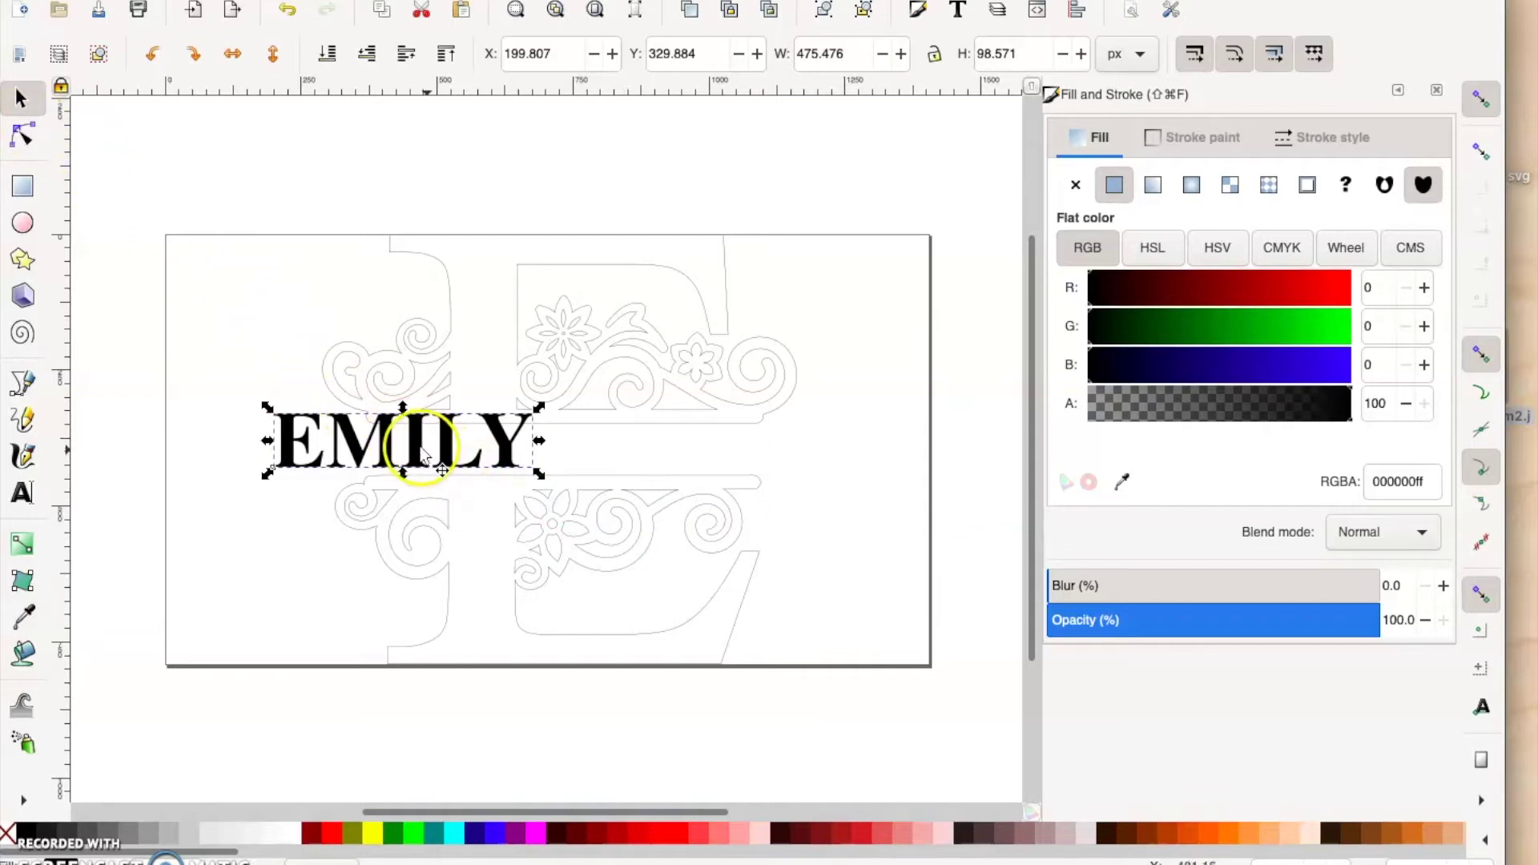
drag(423, 455, 568, 458)
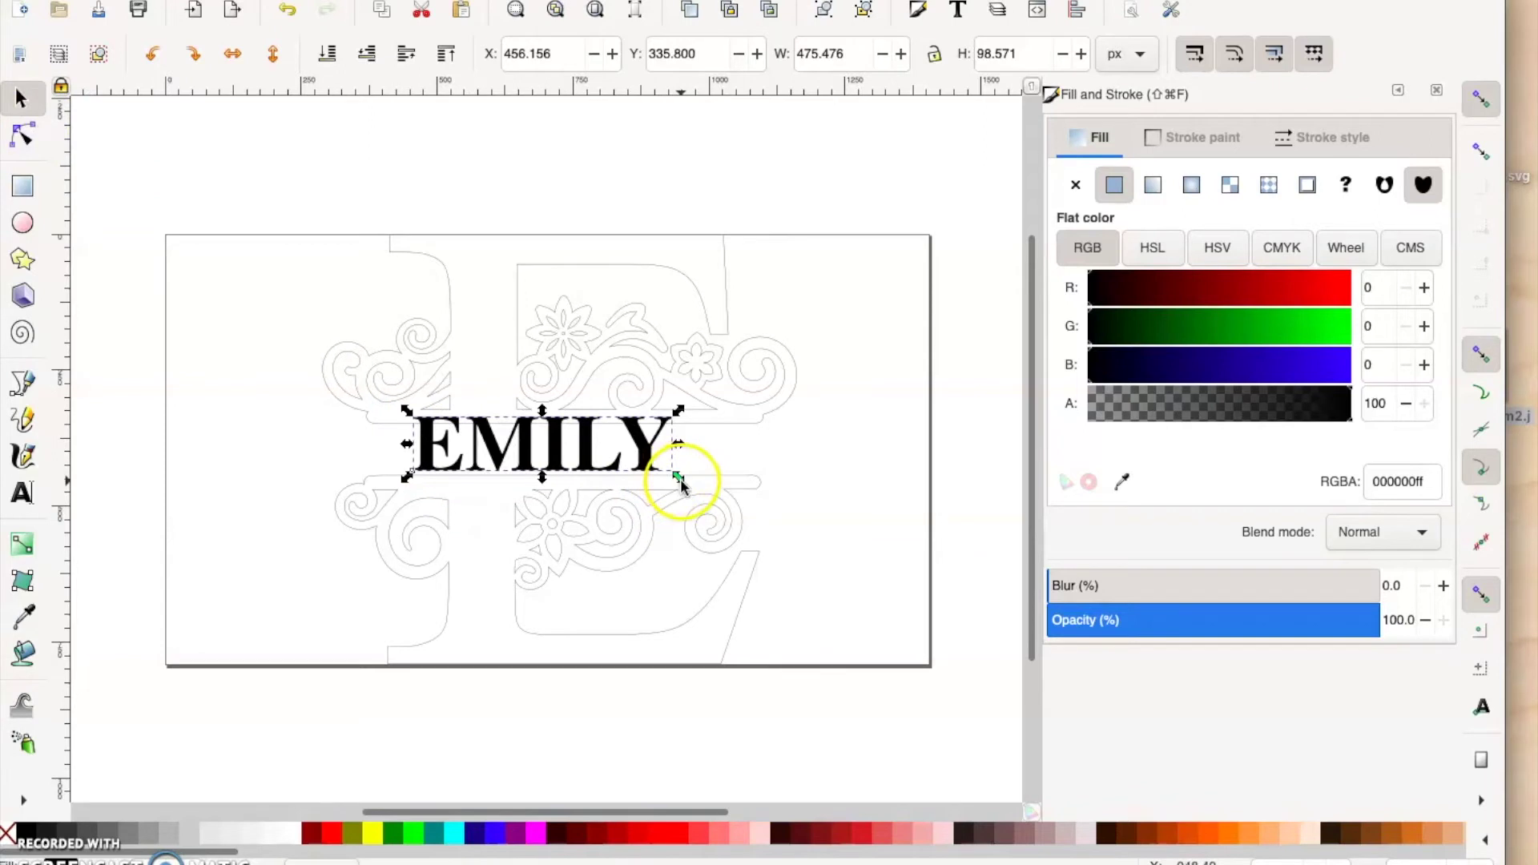
mouse_move(682, 480)
mouse_down()
mouse_move(718, 499)
mouse_move(710, 479)
mouse_up()
drag(405, 412, 411, 412)
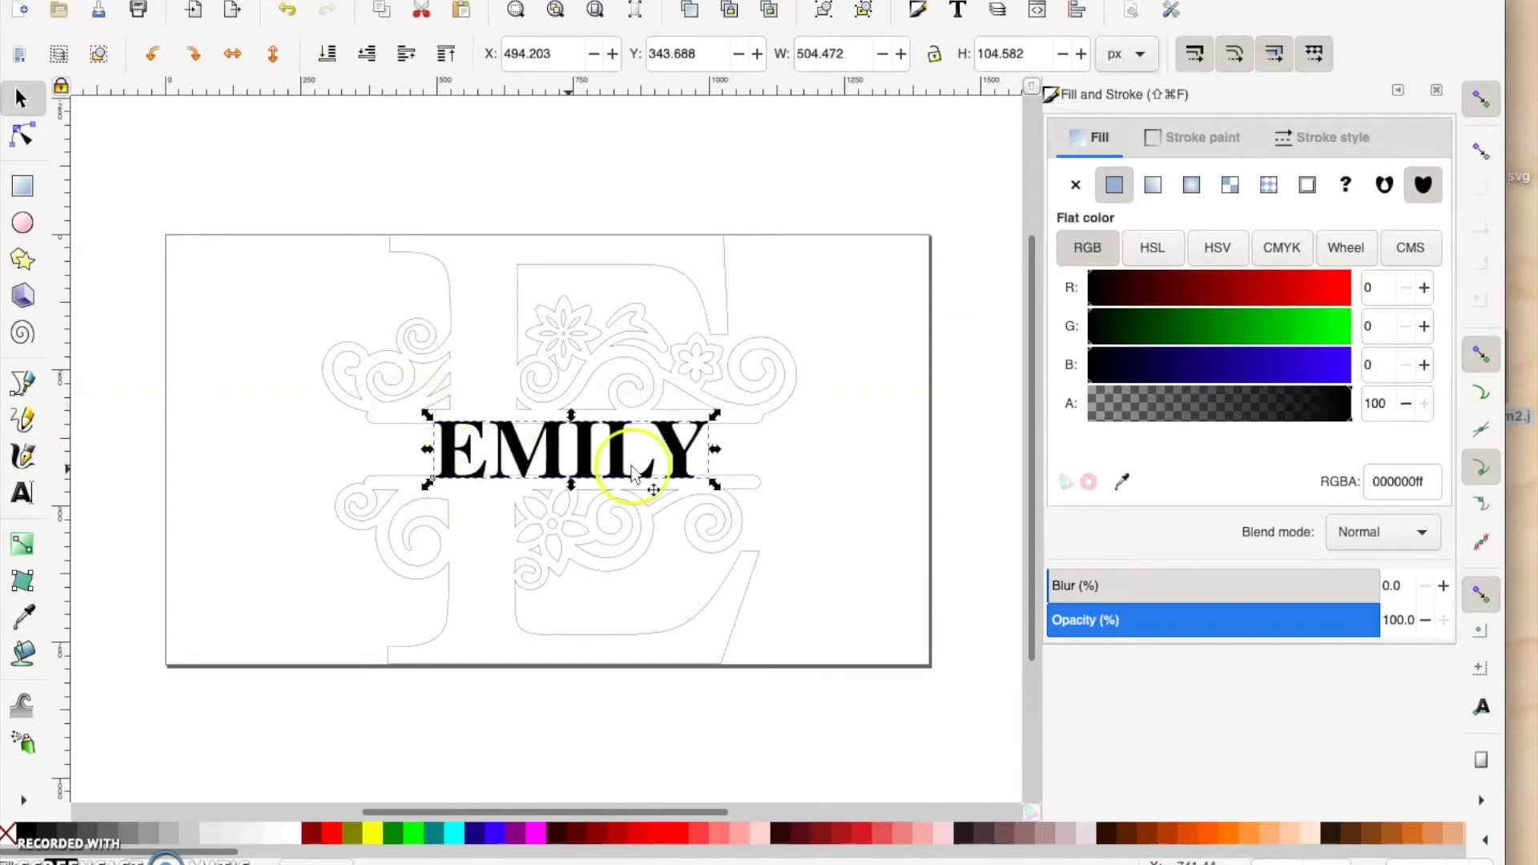
click(786, 457)
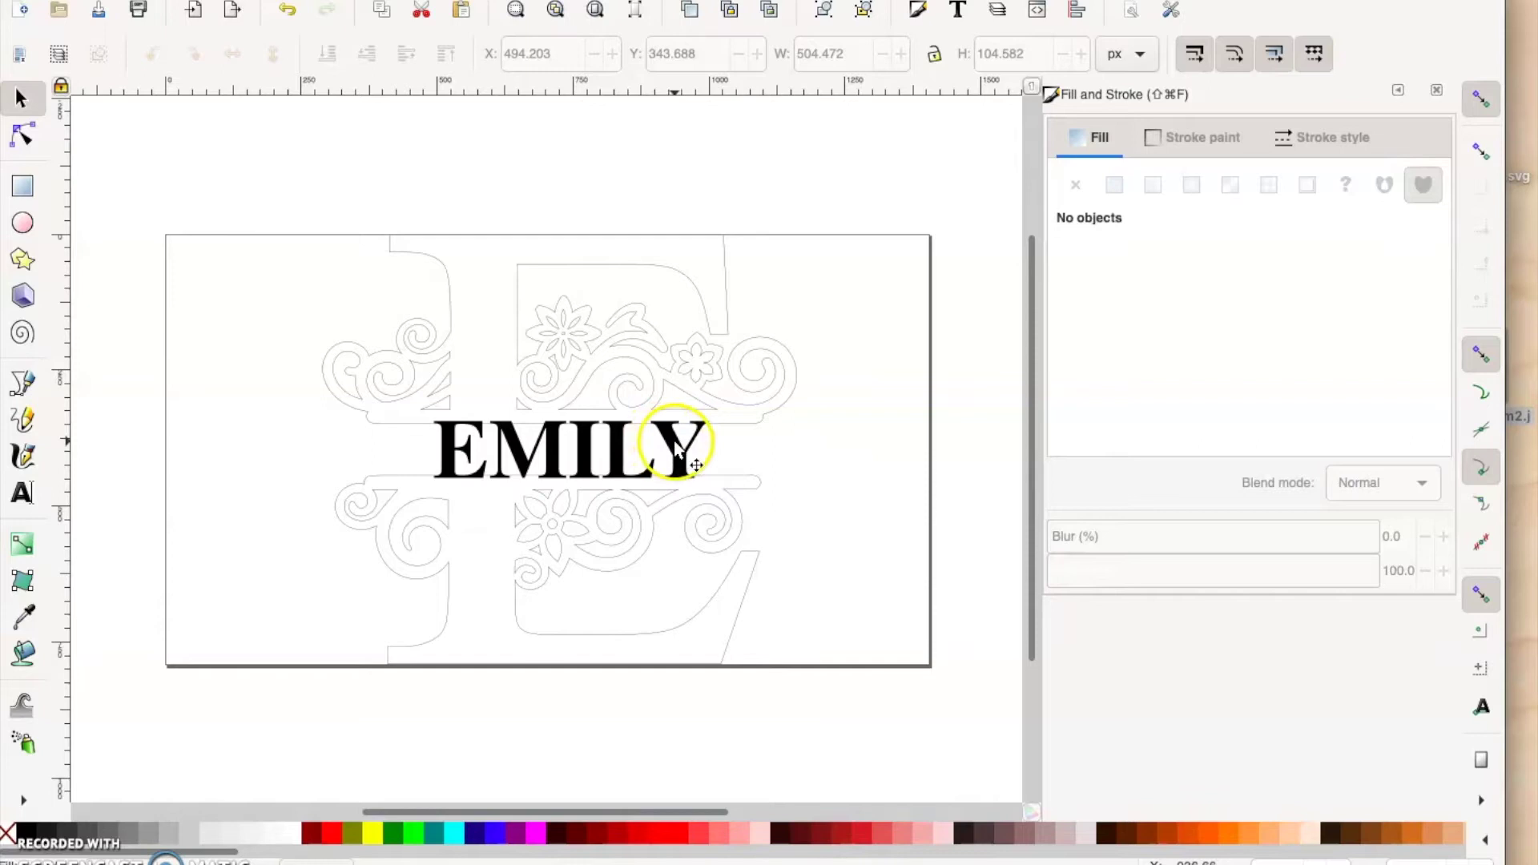
click(676, 449)
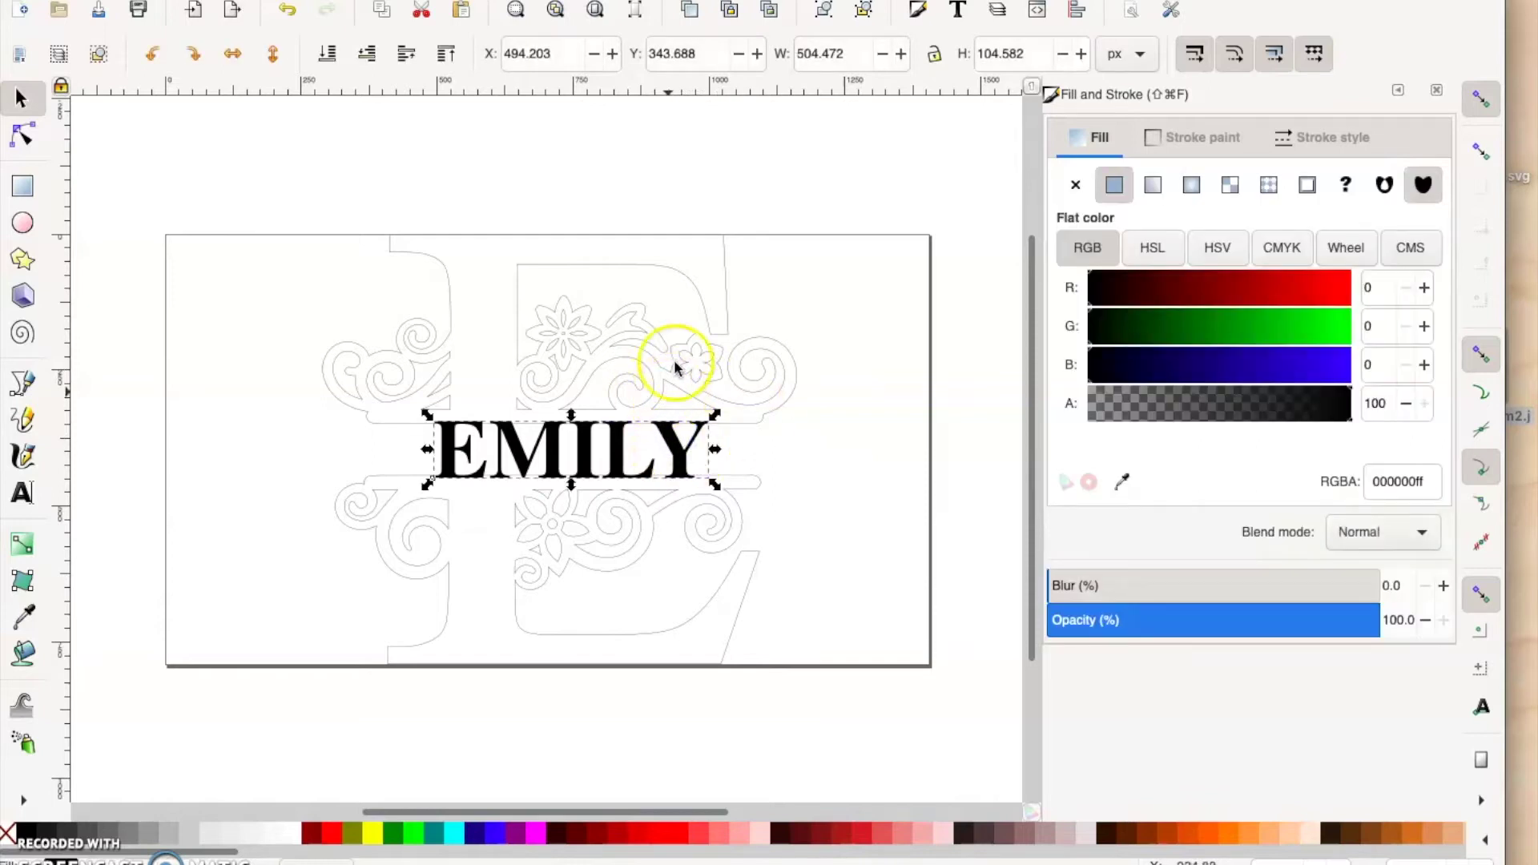
Step: Select all of EMILY's letters and raise the letter spacing to 5
click(24, 497)
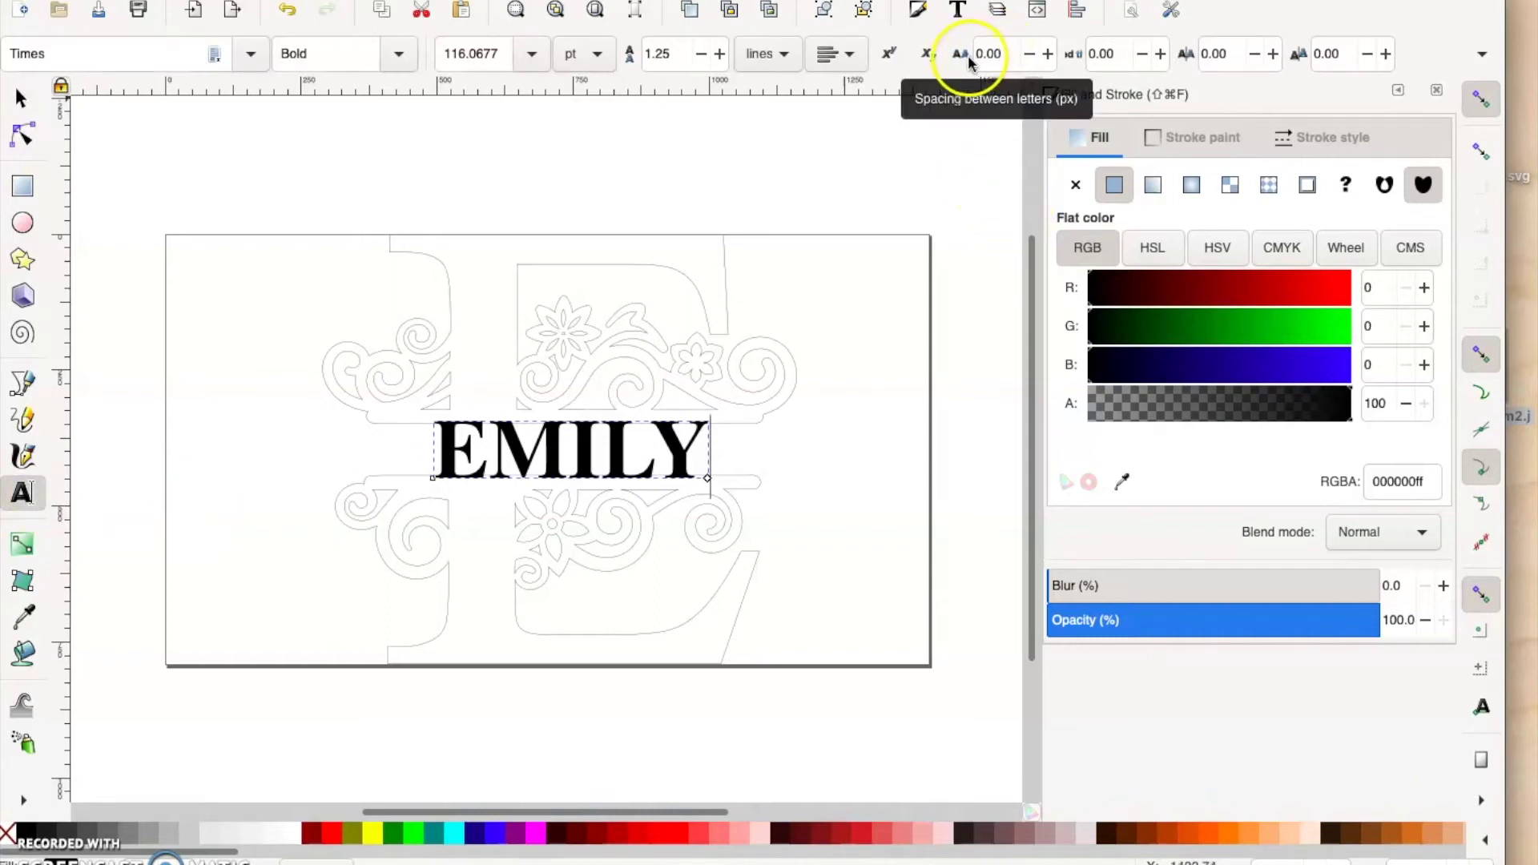
click(1048, 54)
click(1048, 54)
click(1048, 54)
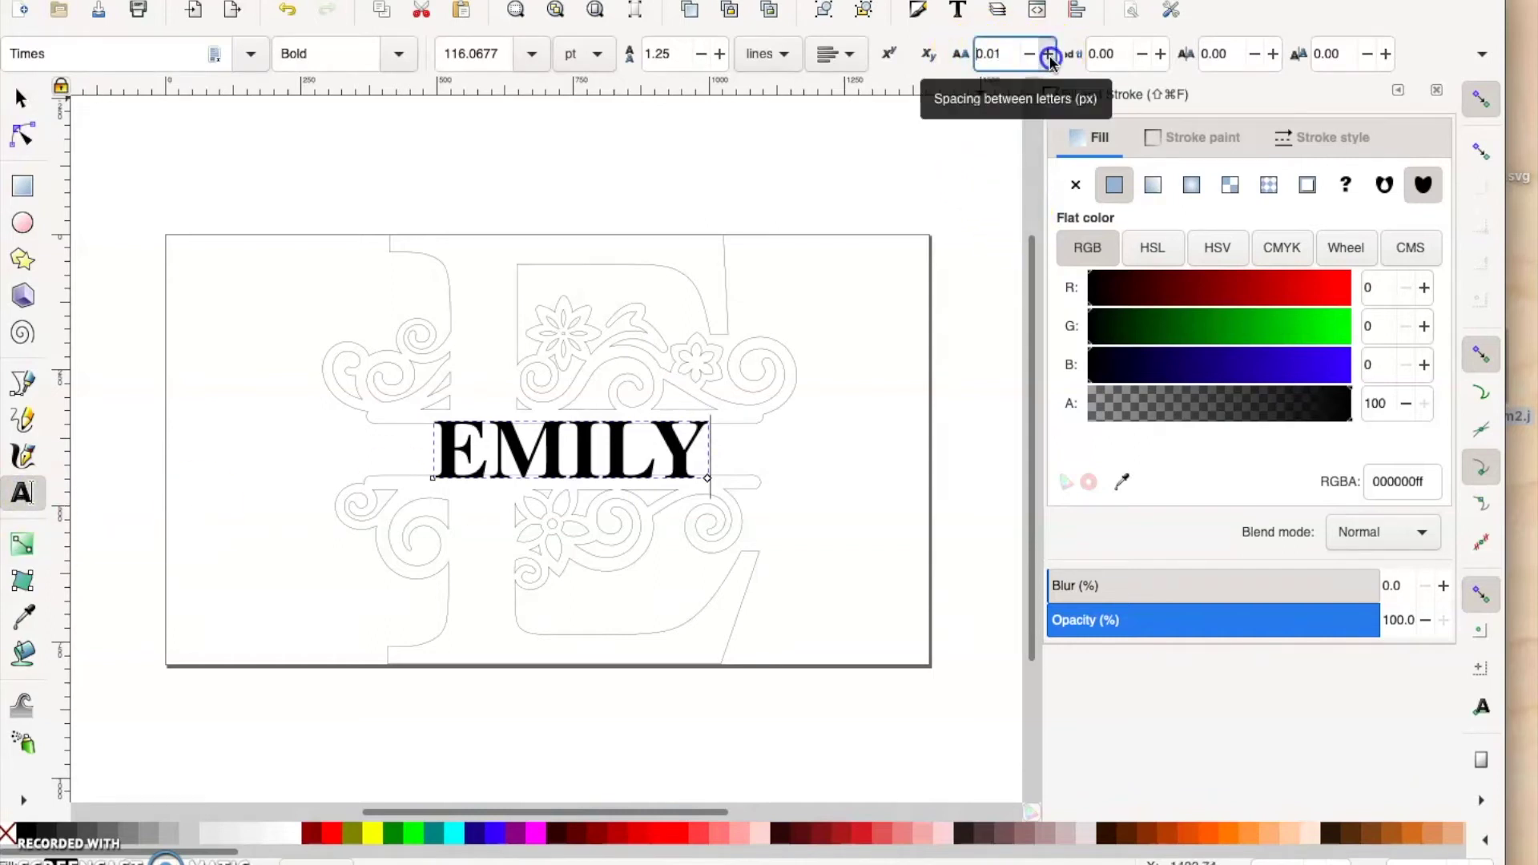
click(1048, 54)
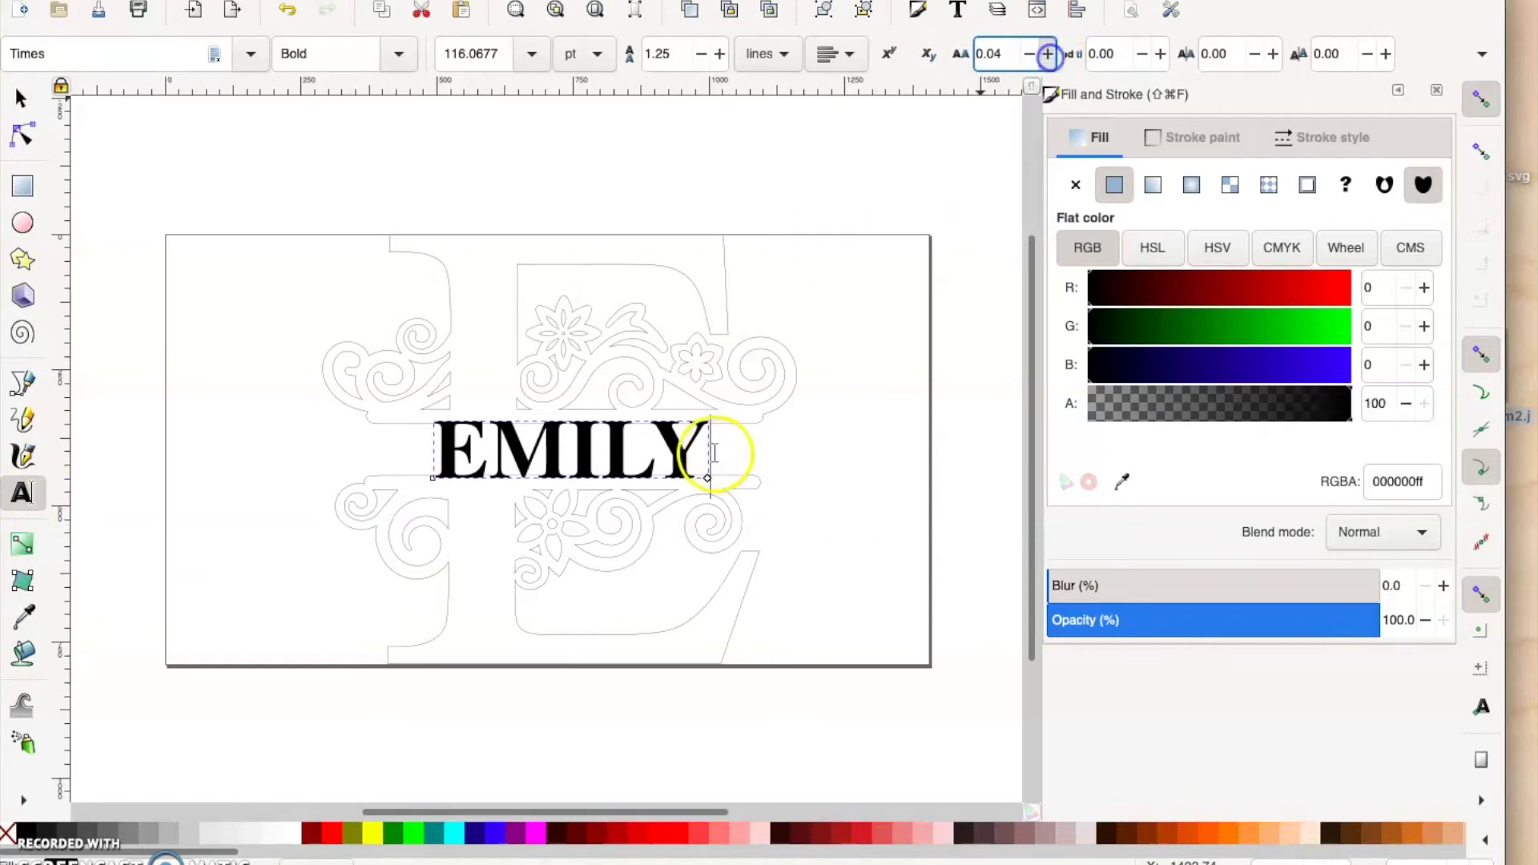
click(588, 448)
double_click(588, 447)
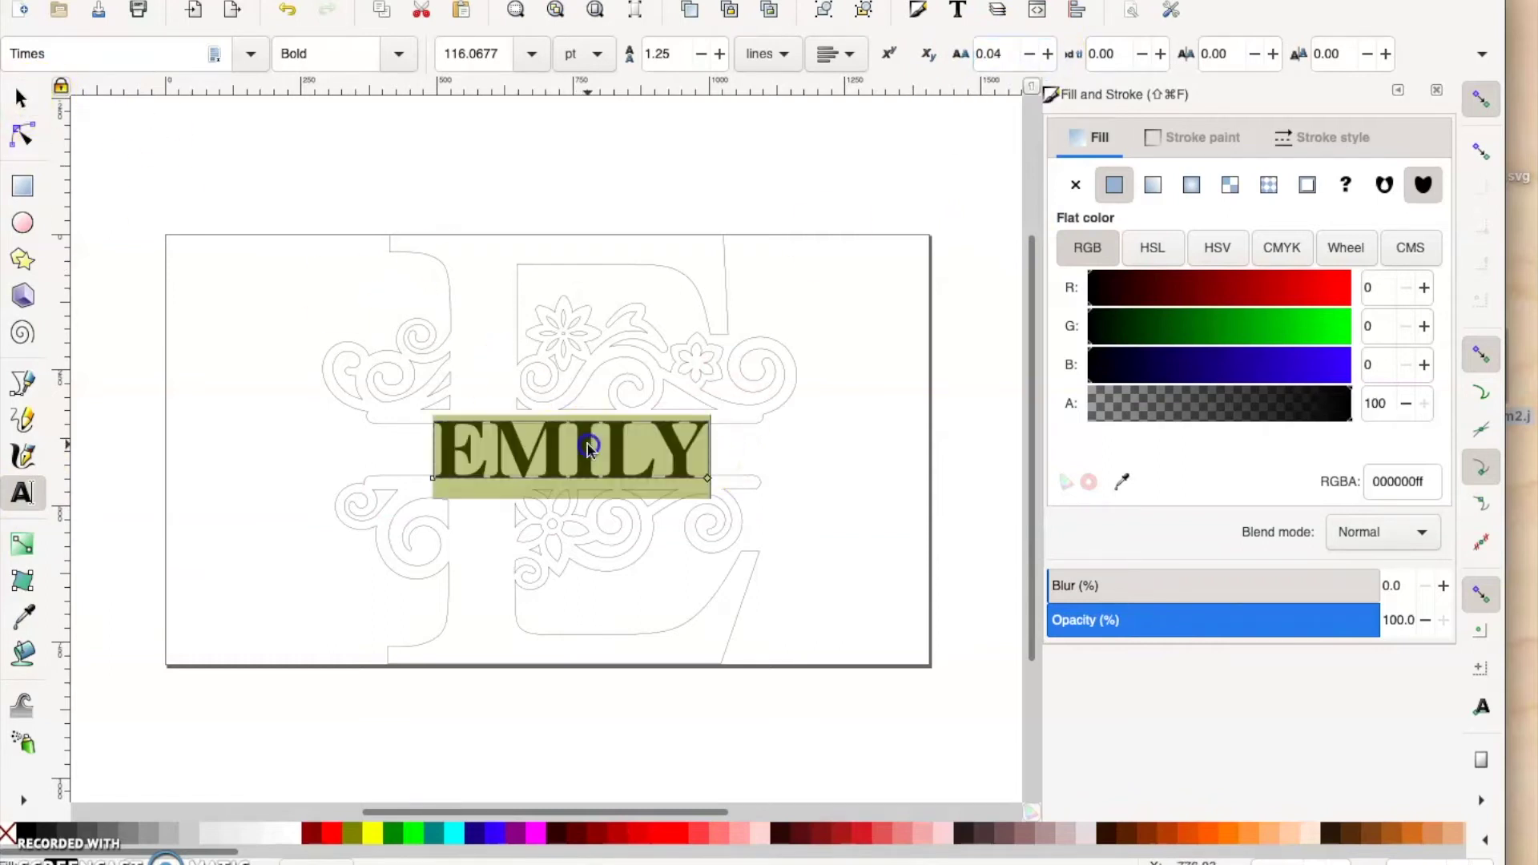
click(1048, 54)
click(1048, 55)
drag(1048, 54, 1048, 55)
click(953, 50)
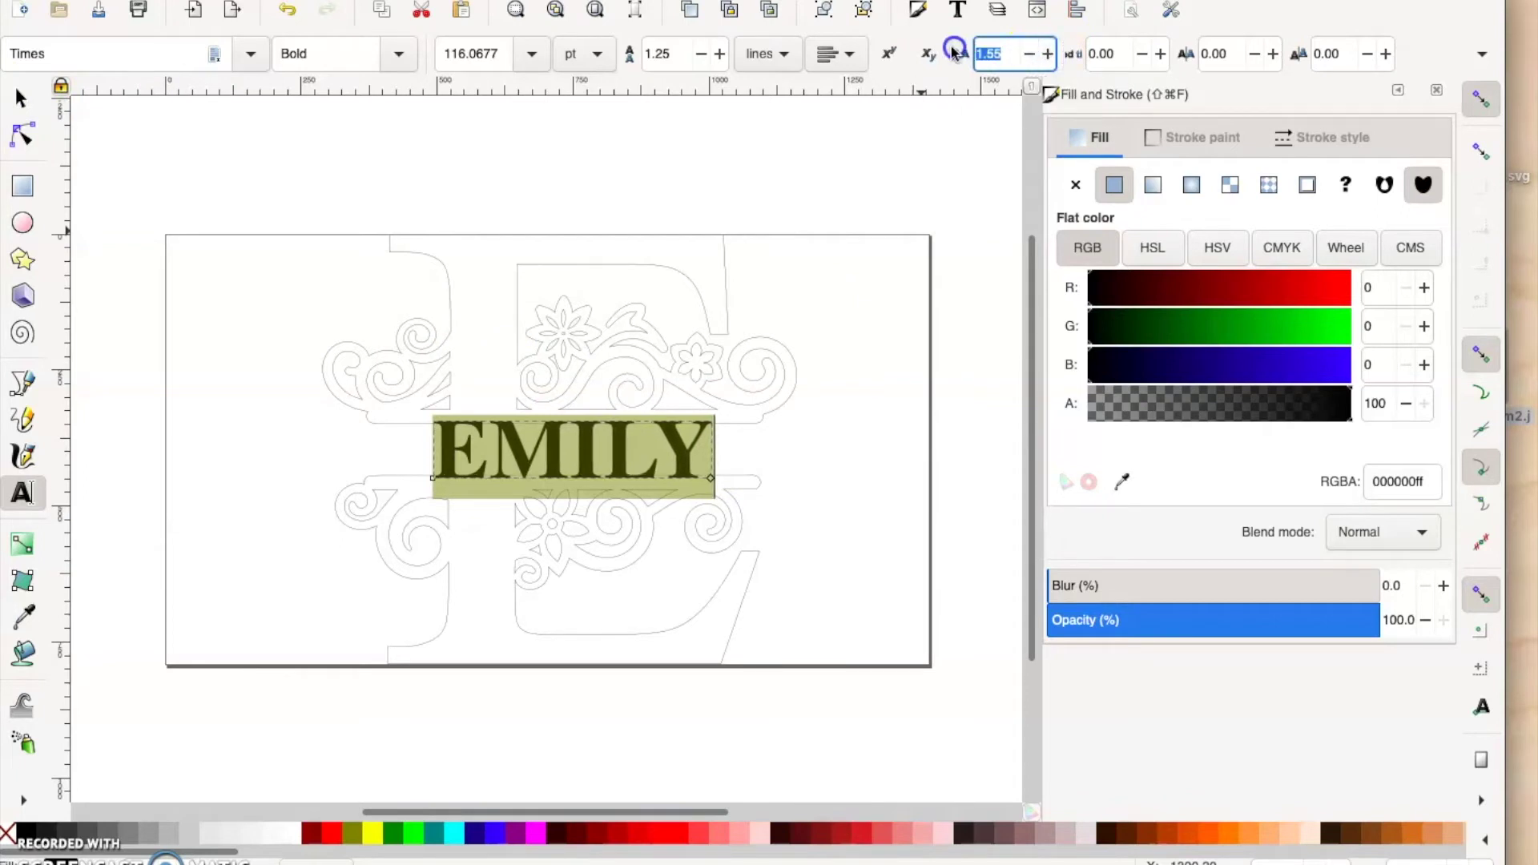
key(Tab)
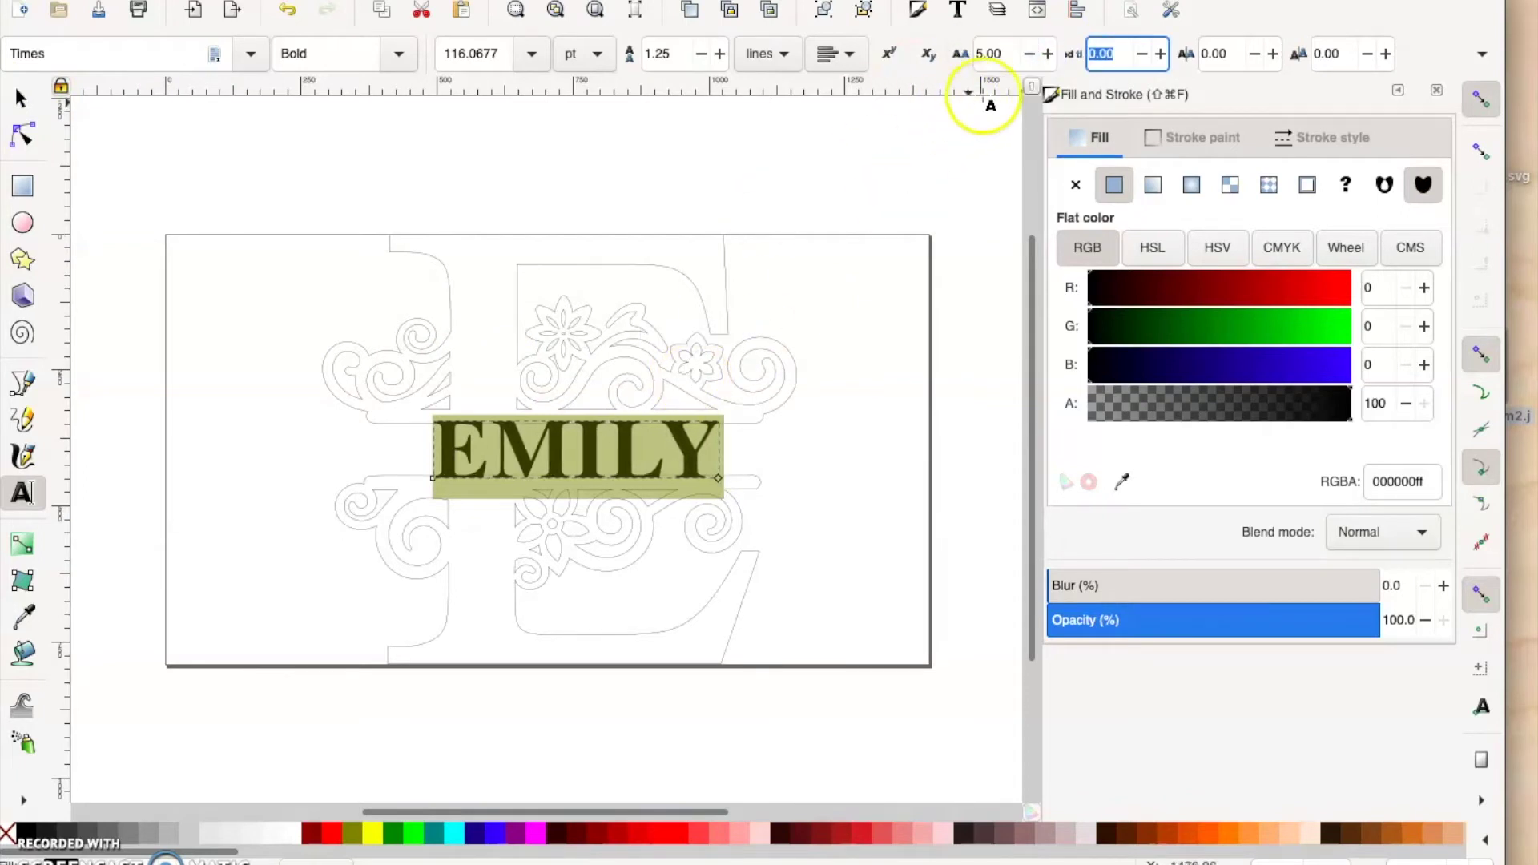
Step: Try wider spacing values, then settle on a letter spacing of 7 for EMILY
click(953, 51)
text(7)
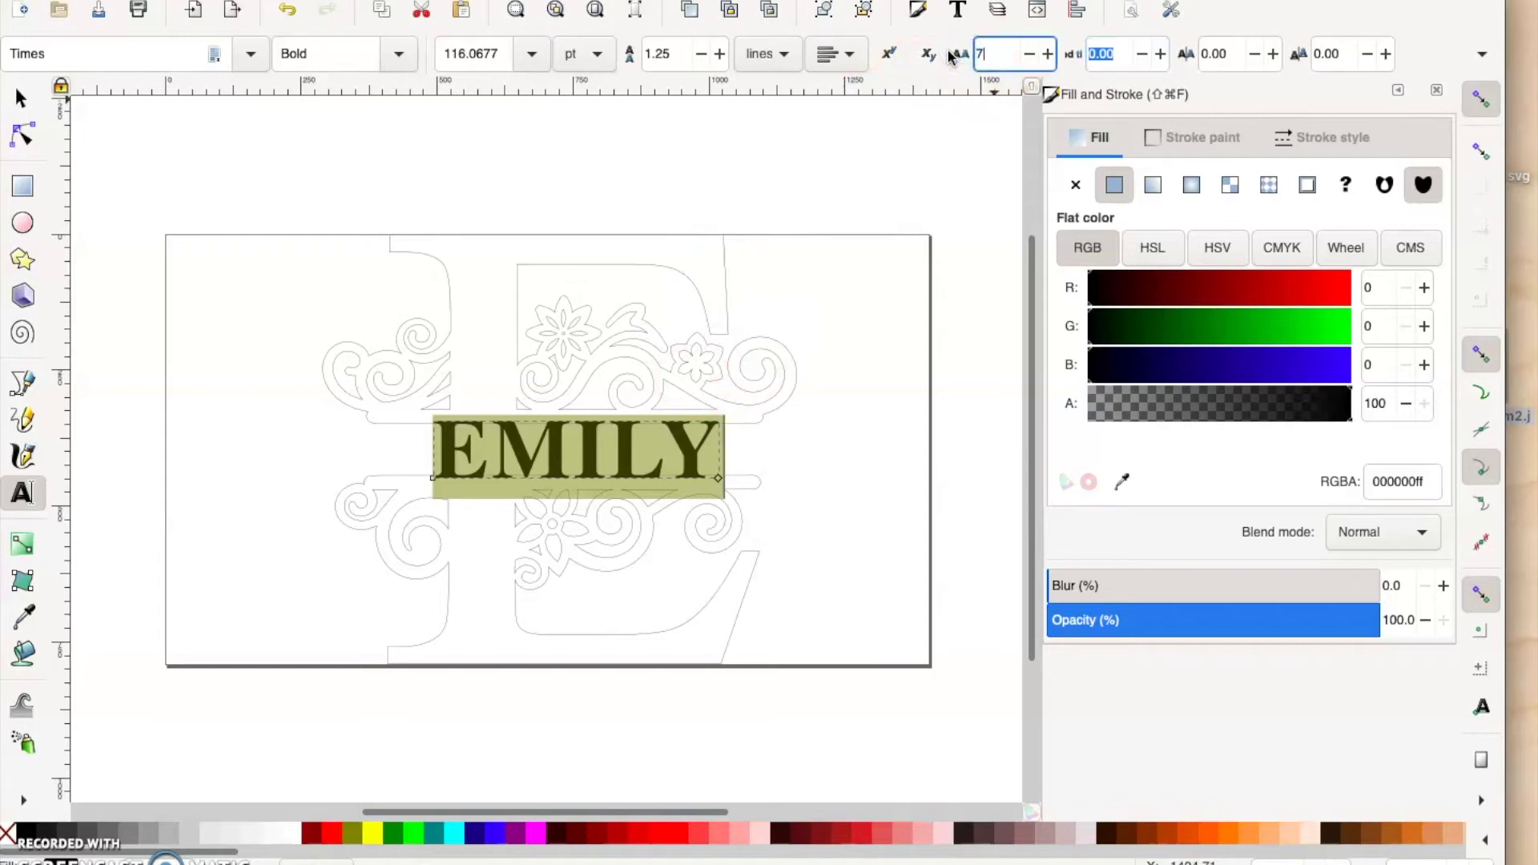
key(Tab)
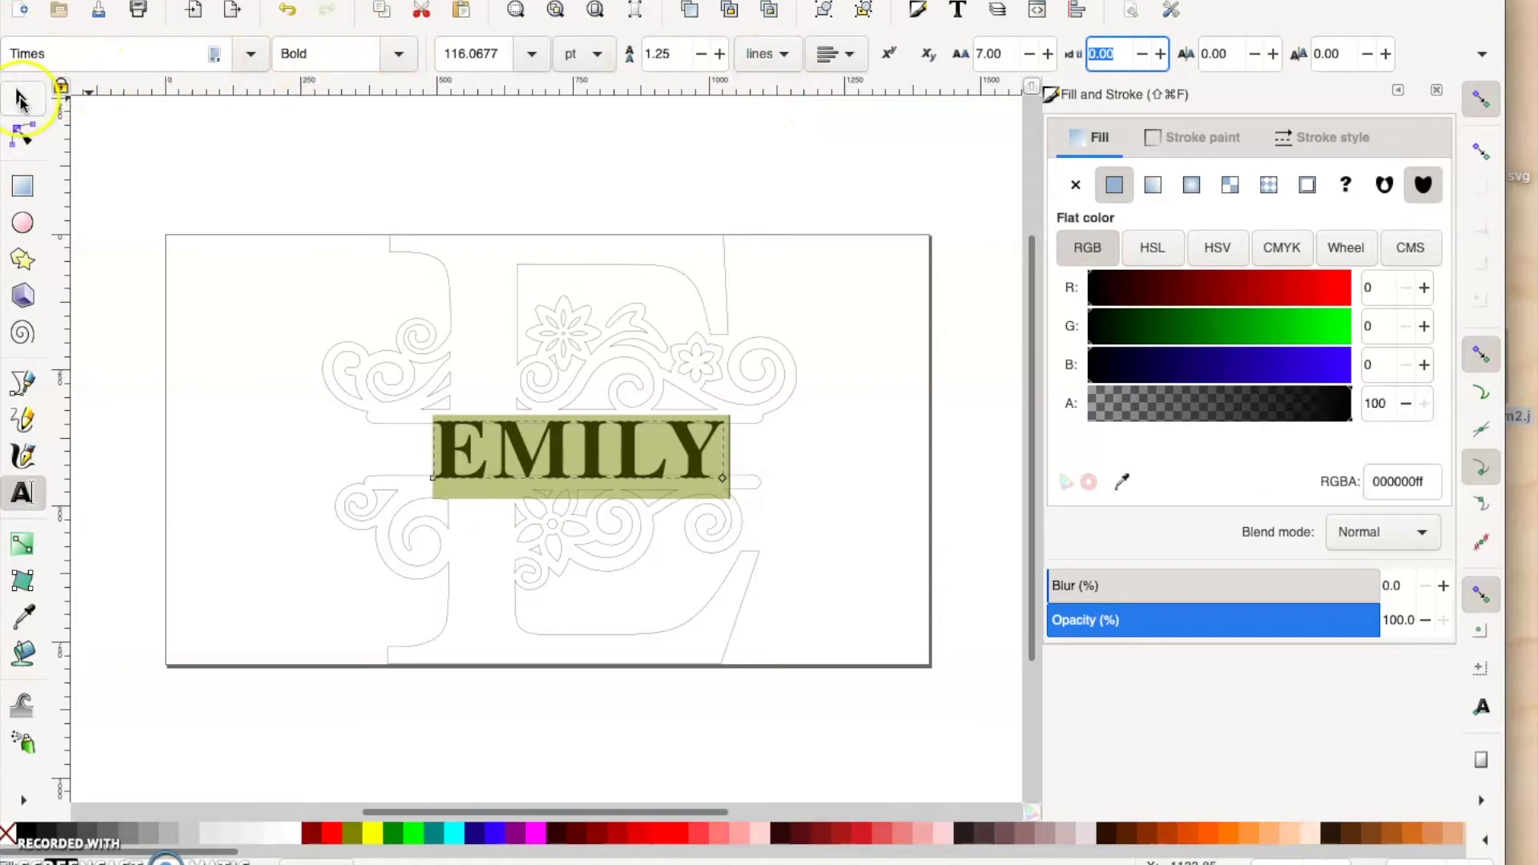
click(1048, 54)
drag(1048, 57, 1035, 55)
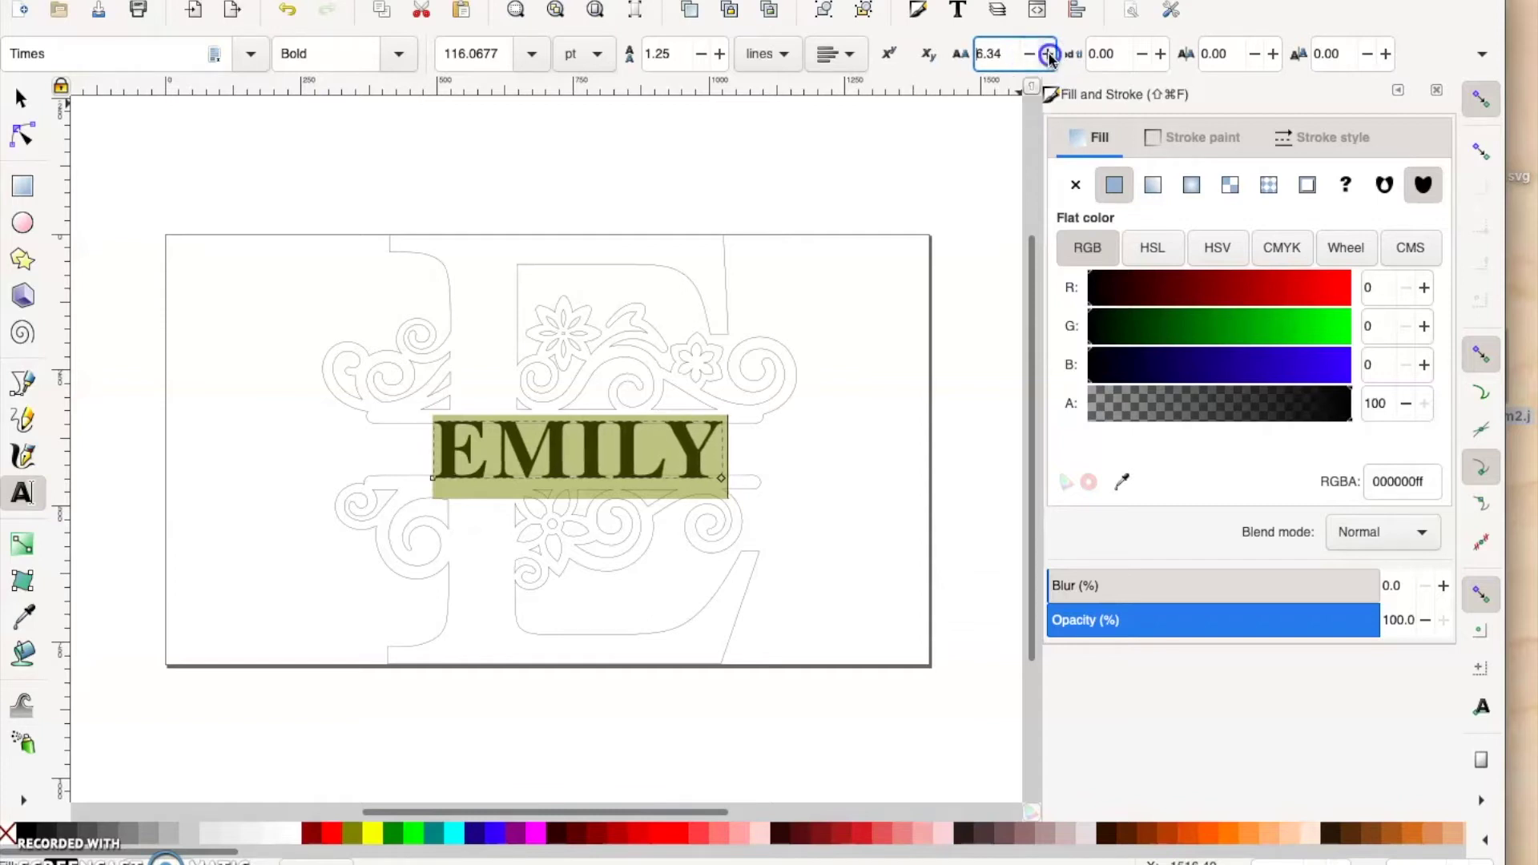
click(1048, 55)
click(1049, 55)
click(1050, 56)
click(1050, 56)
click(1050, 56)
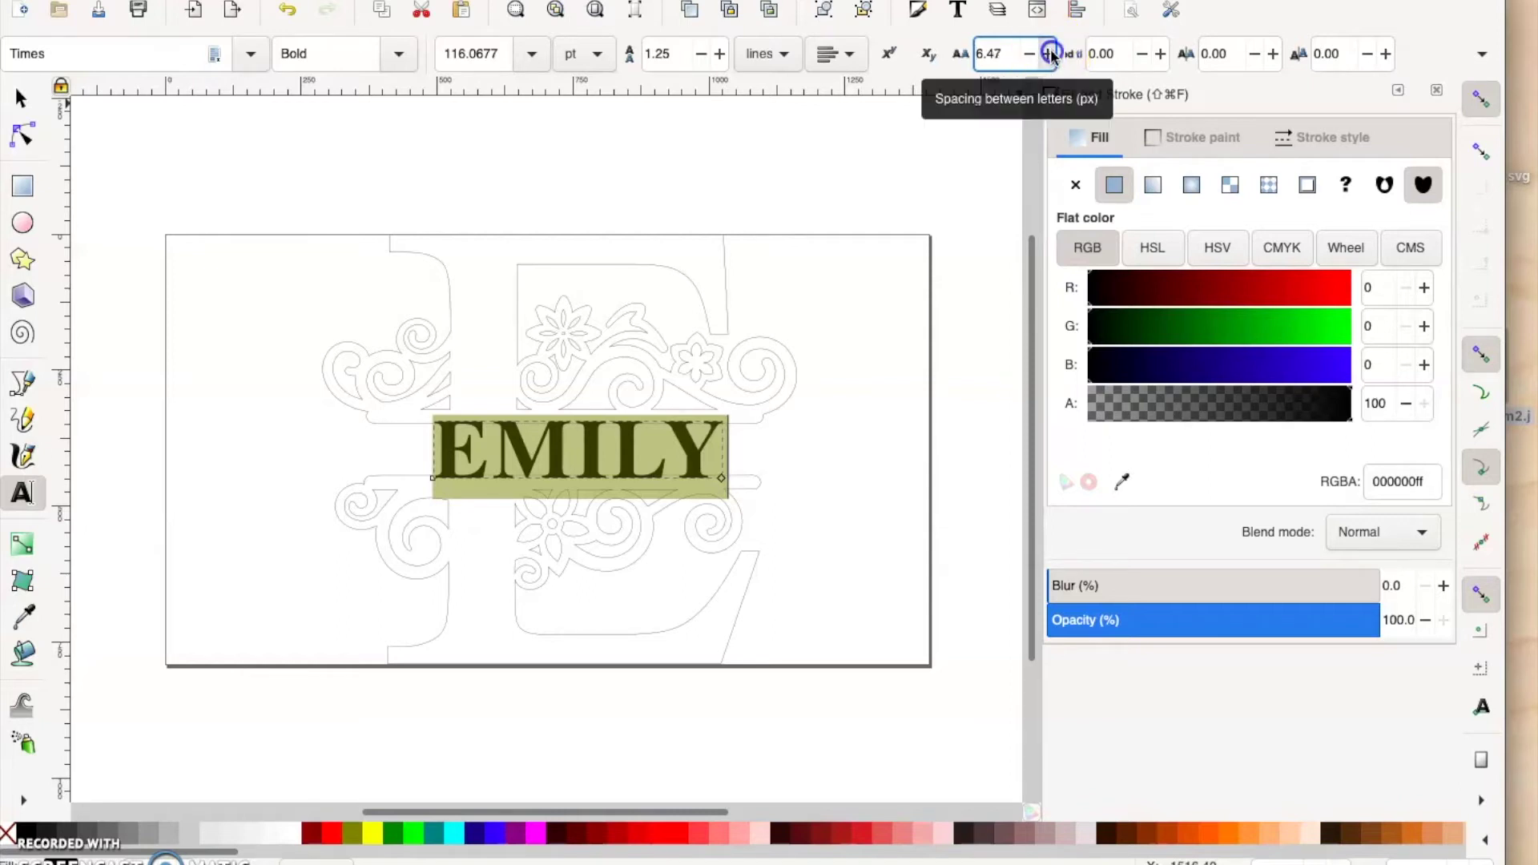
click(1051, 54)
click(1050, 55)
click(1051, 55)
click(1050, 54)
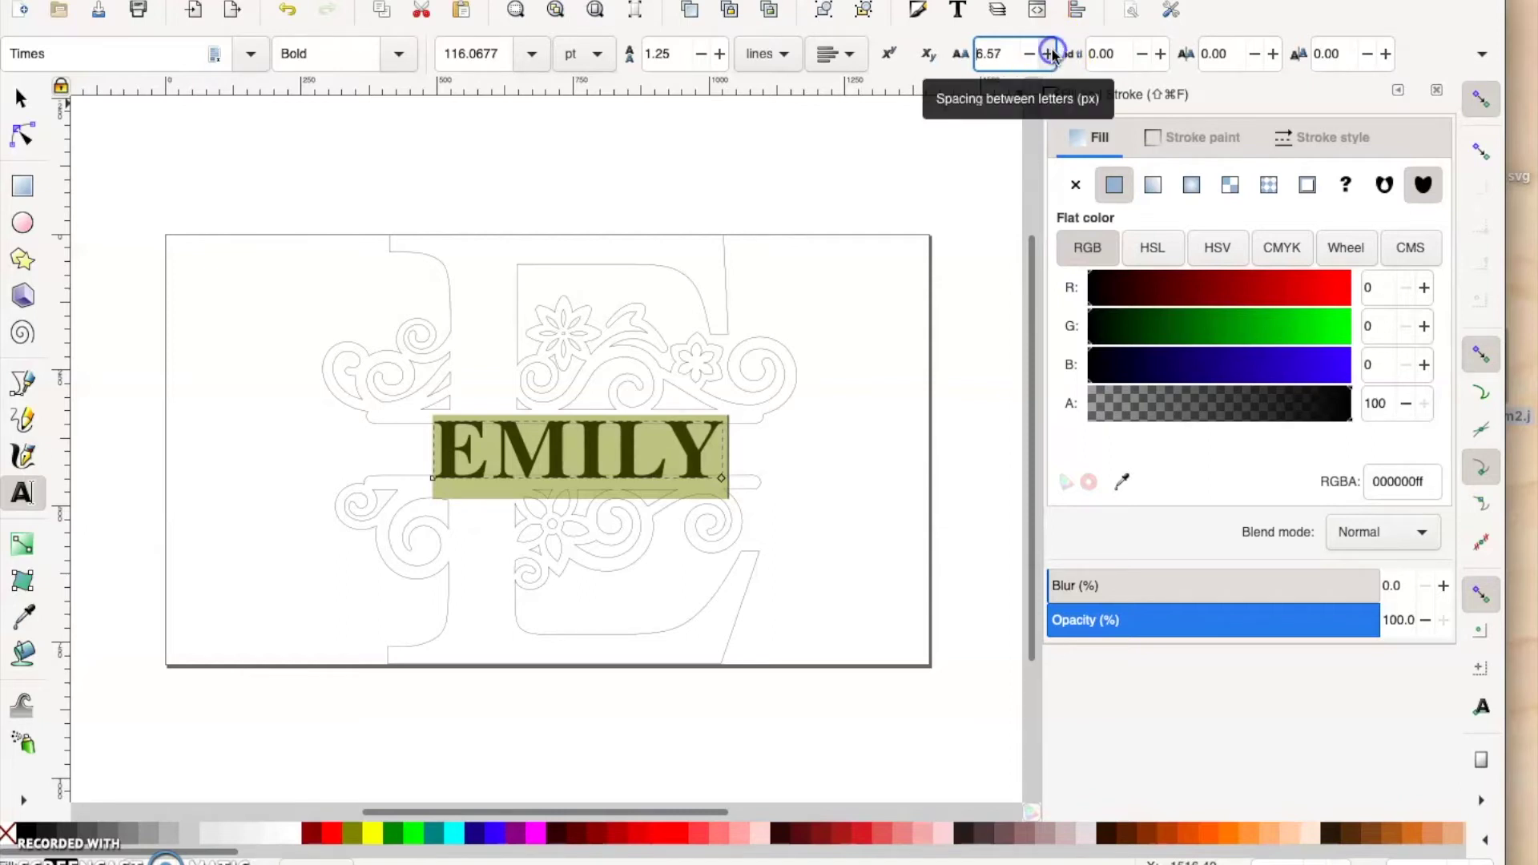
text(7)
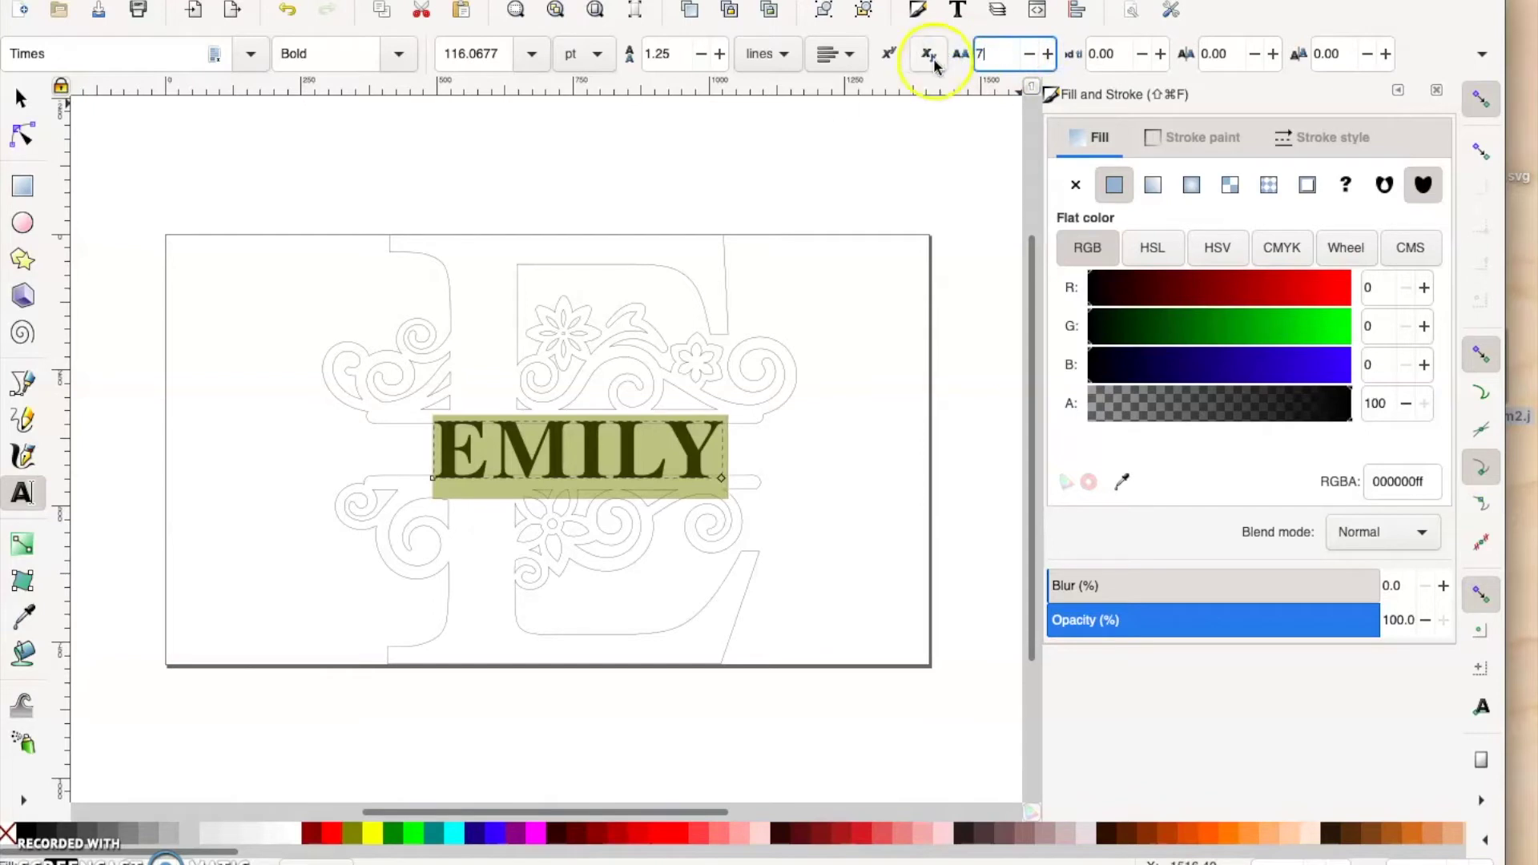
key(Tab)
click(24, 96)
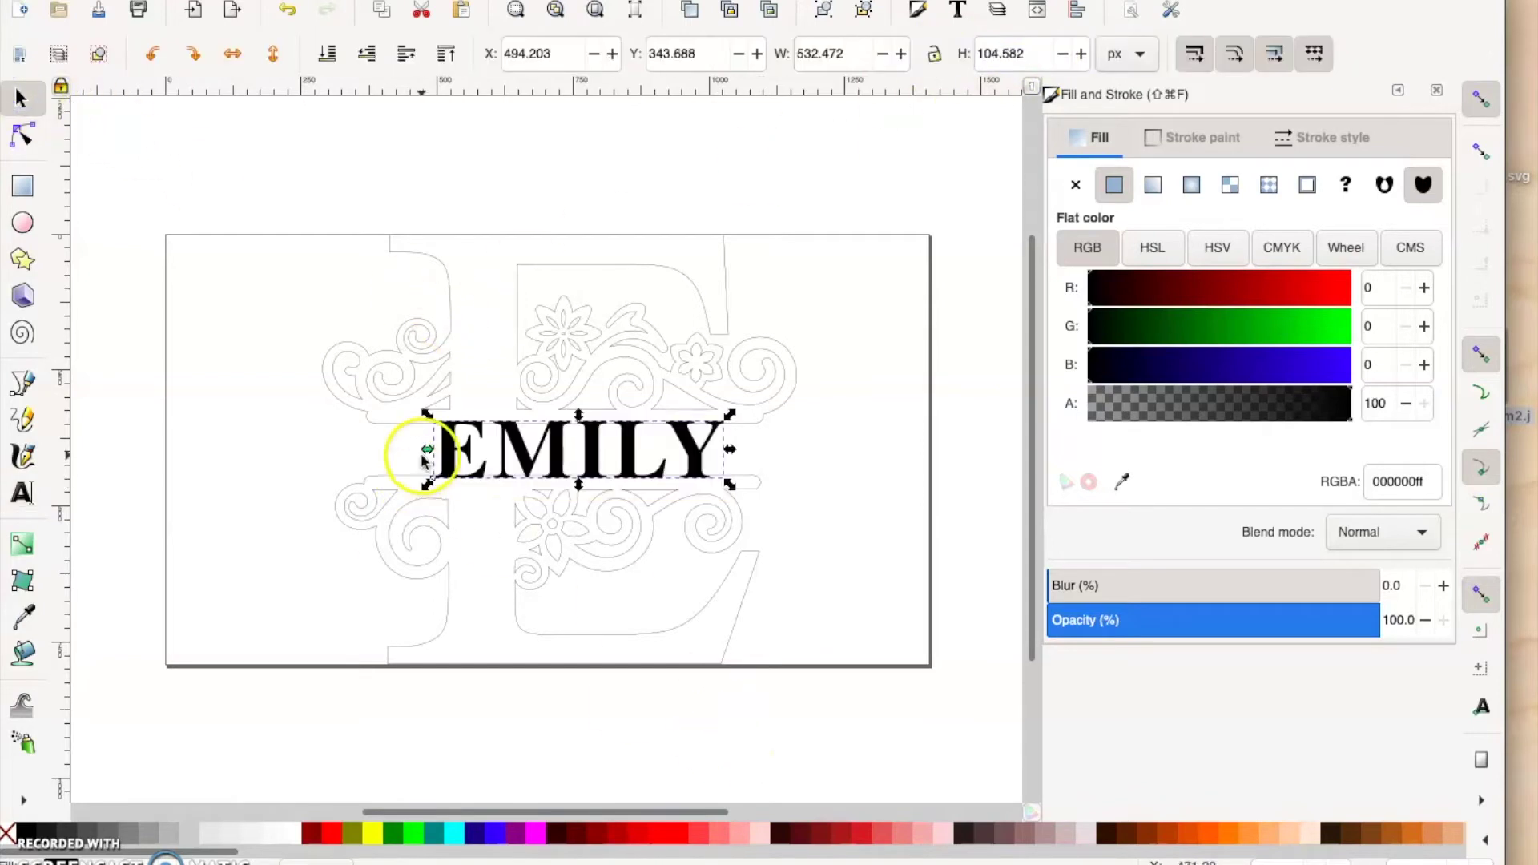
Step: Stretch EMILY slightly wider to about 609 × 105 px and reselect it
click(393, 449)
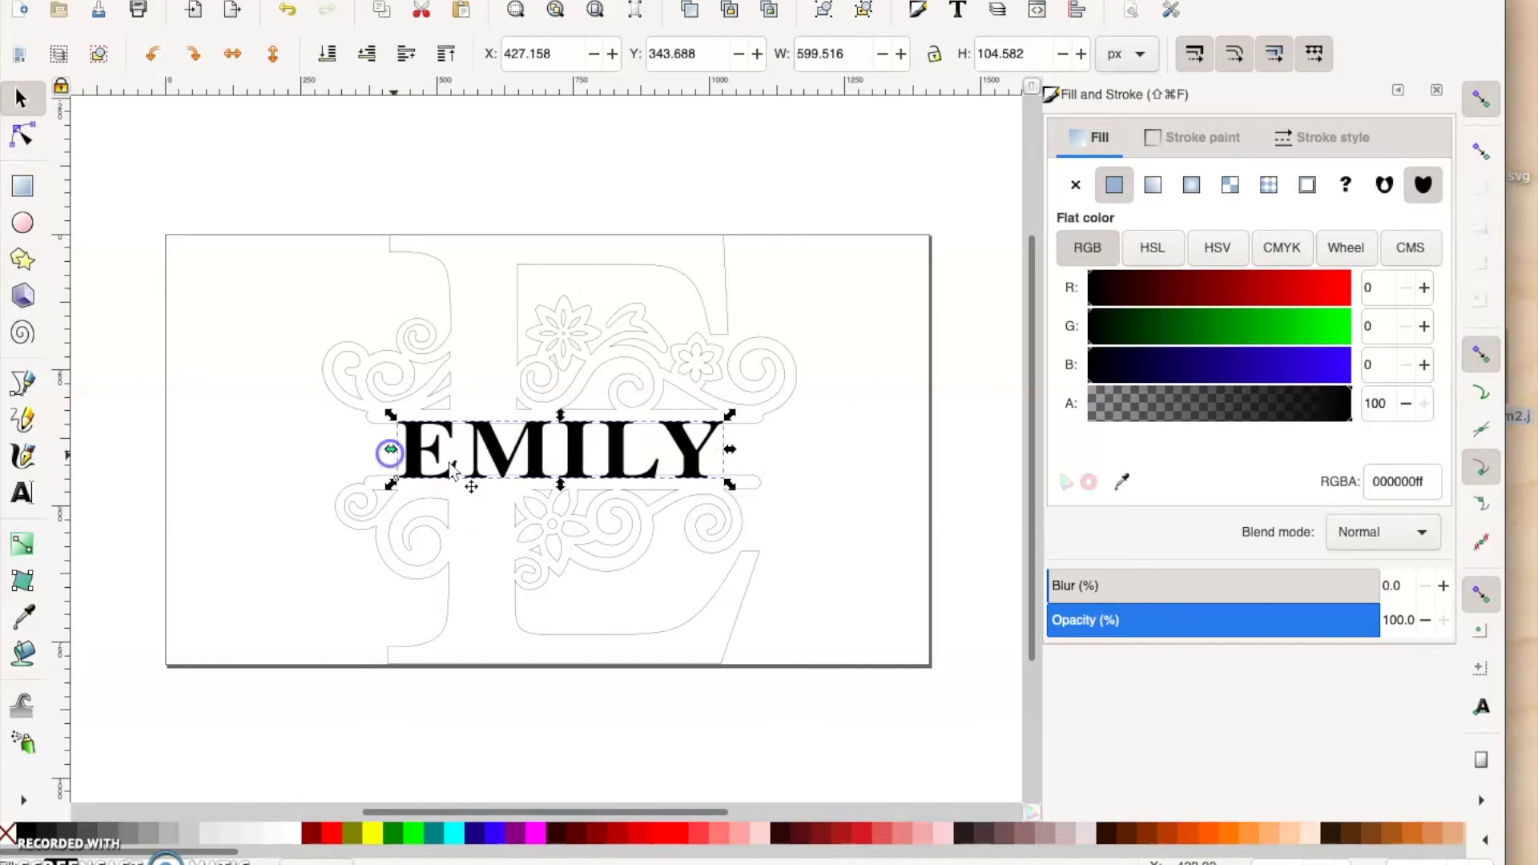
drag(732, 453, 738, 453)
click(855, 471)
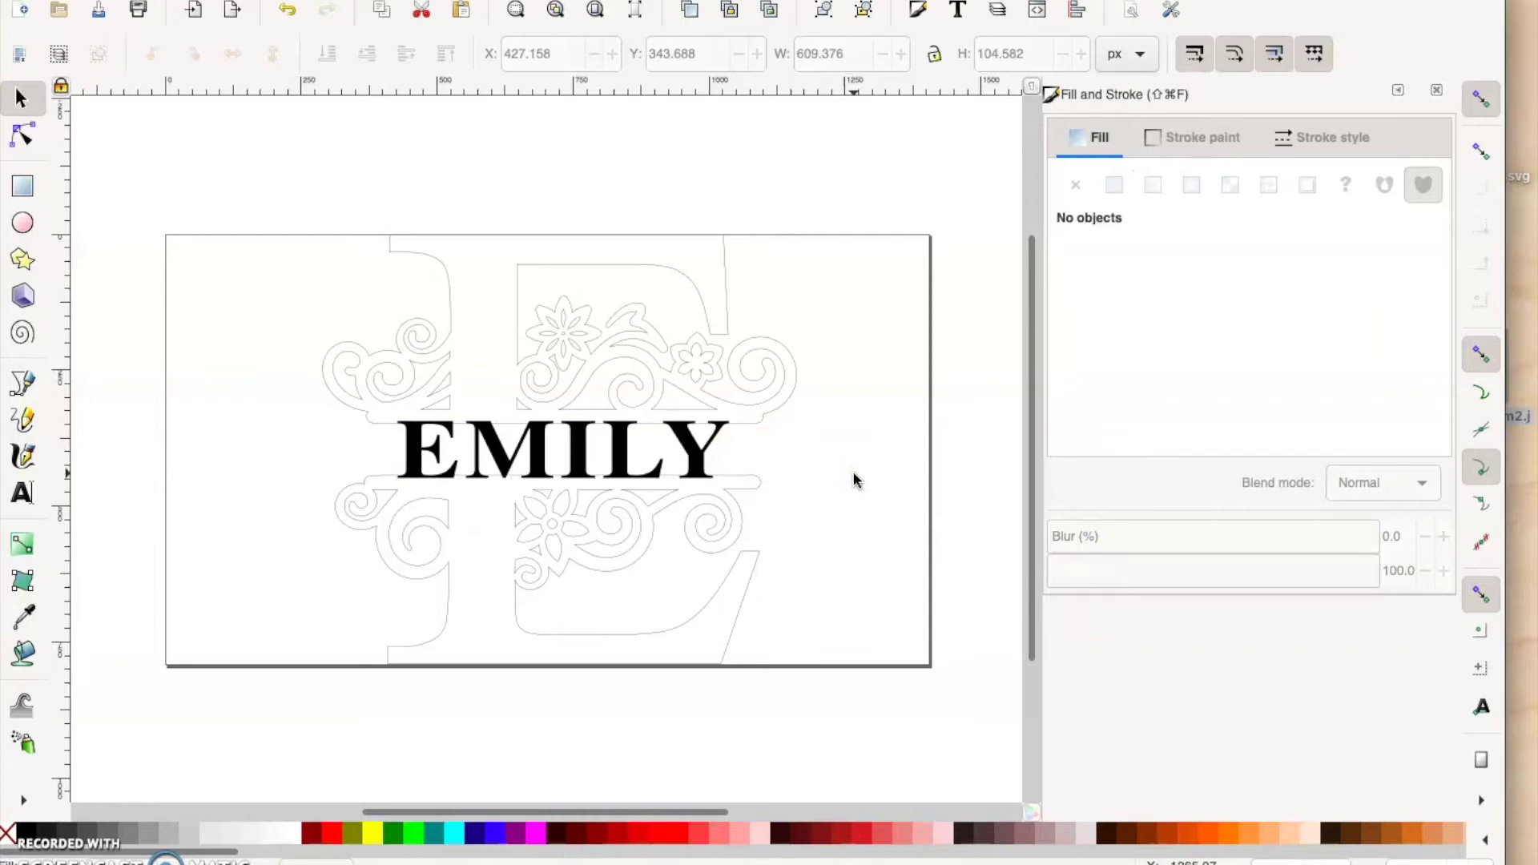
click(685, 449)
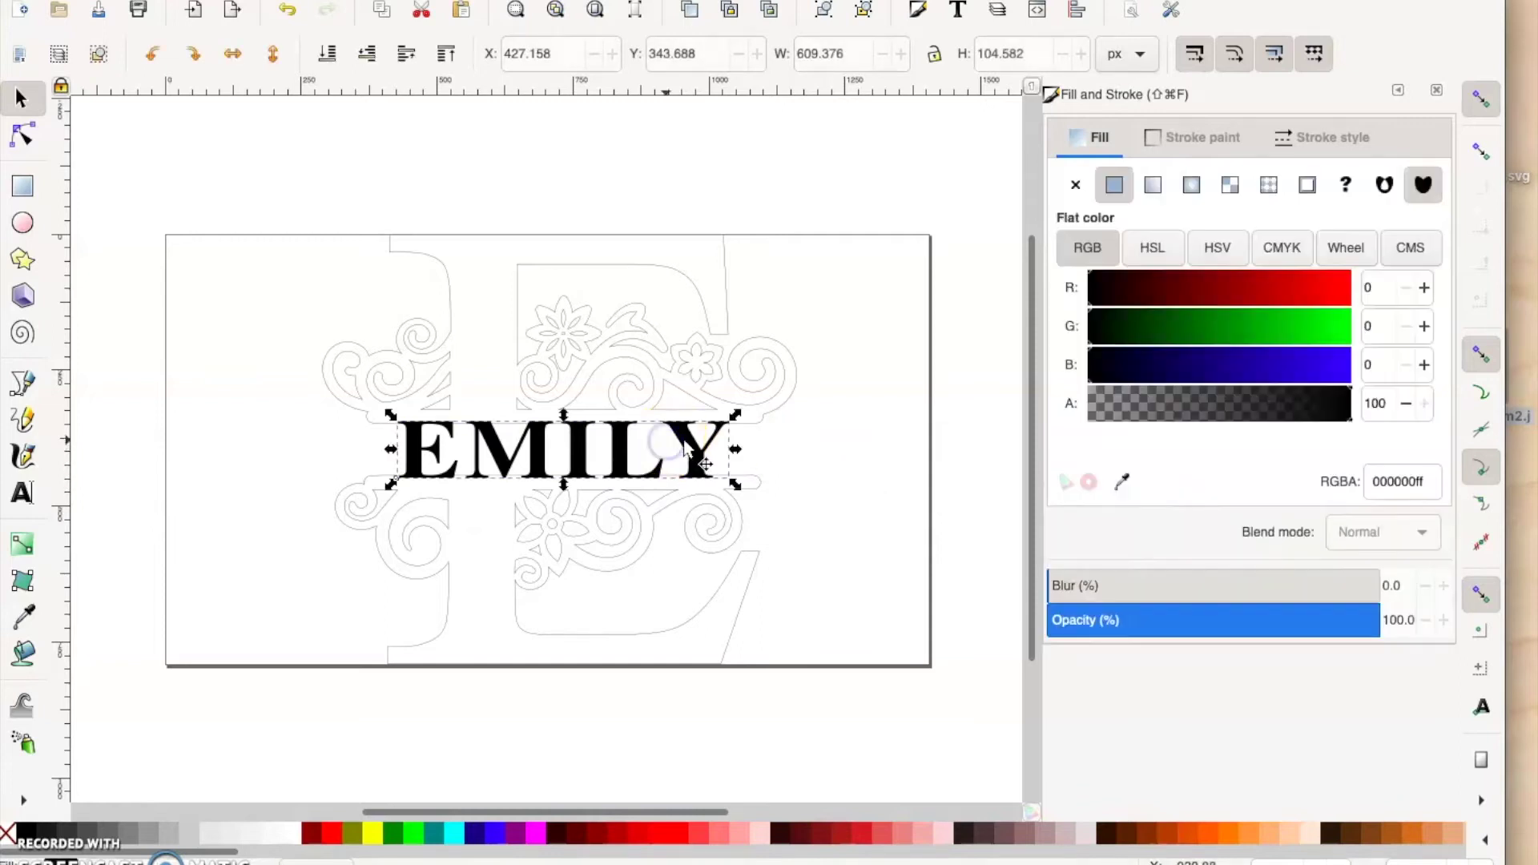
click(685, 465)
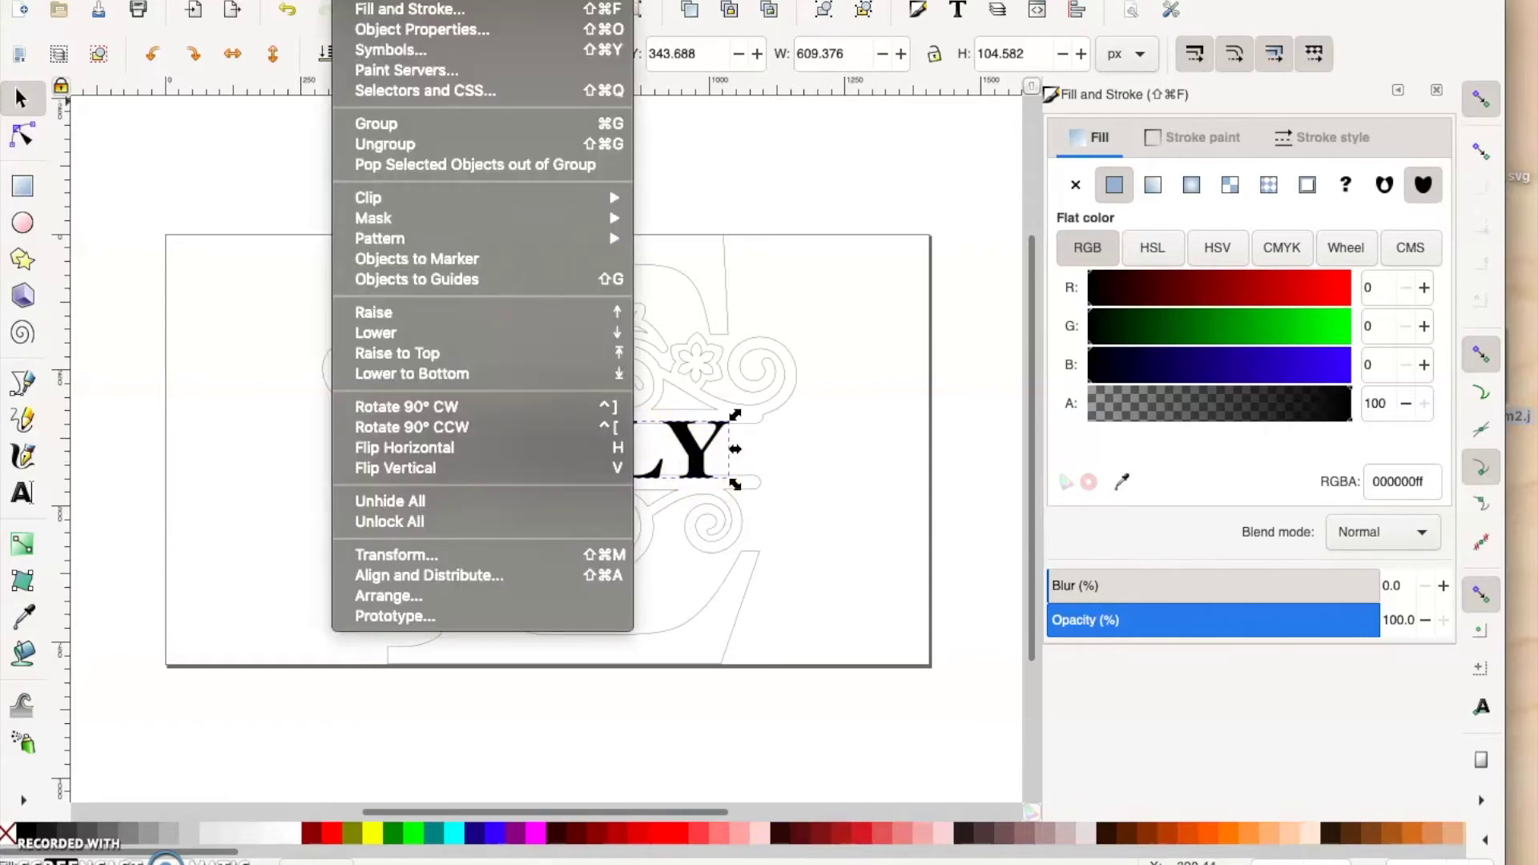
Step: Convert EMILY to paths and confirm it is no longer editable text
key(Right)
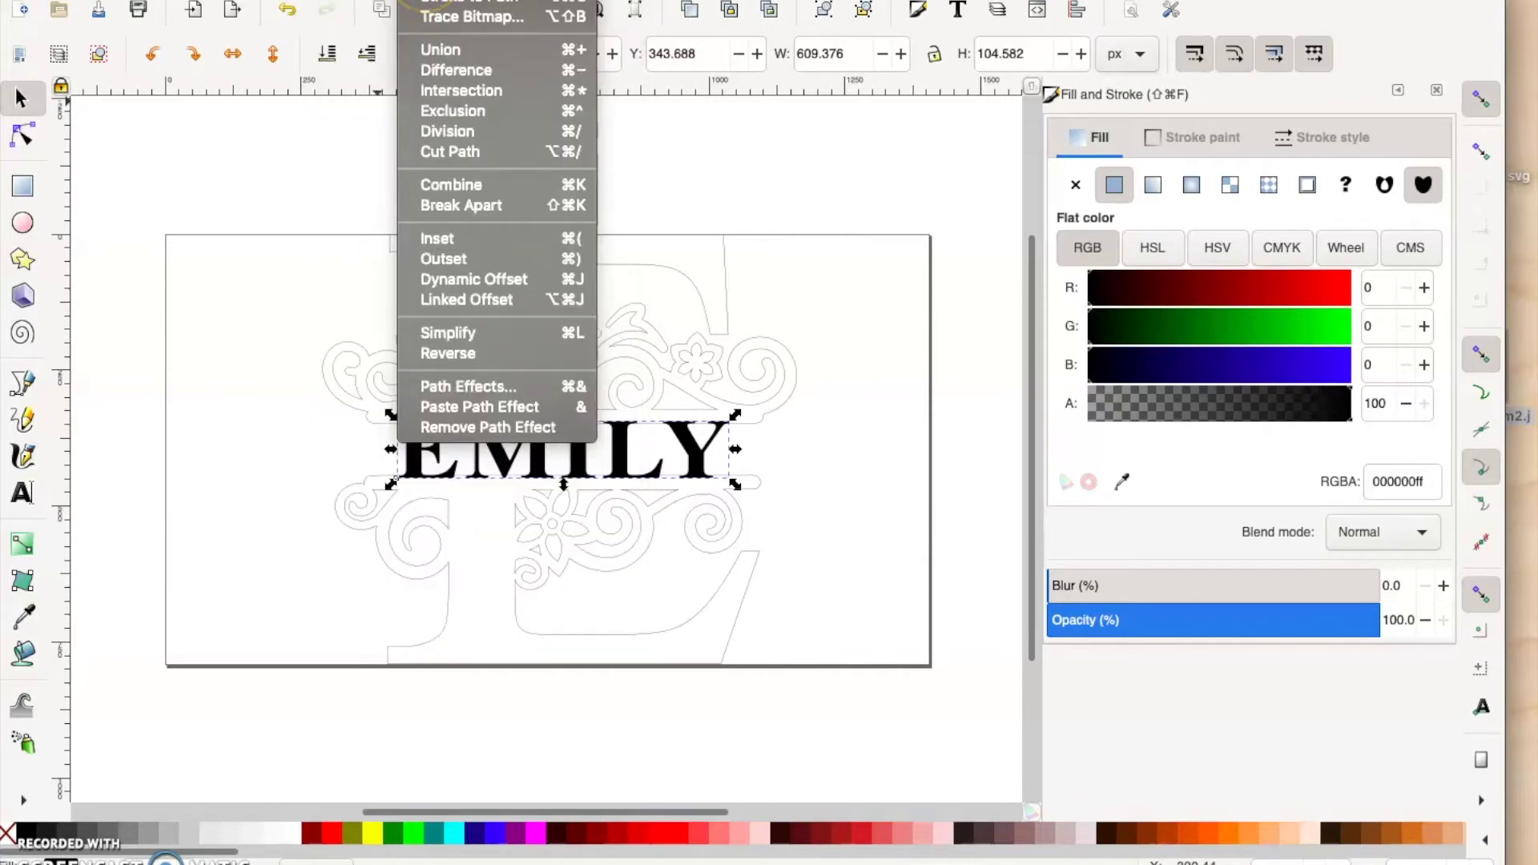
click(424, 1)
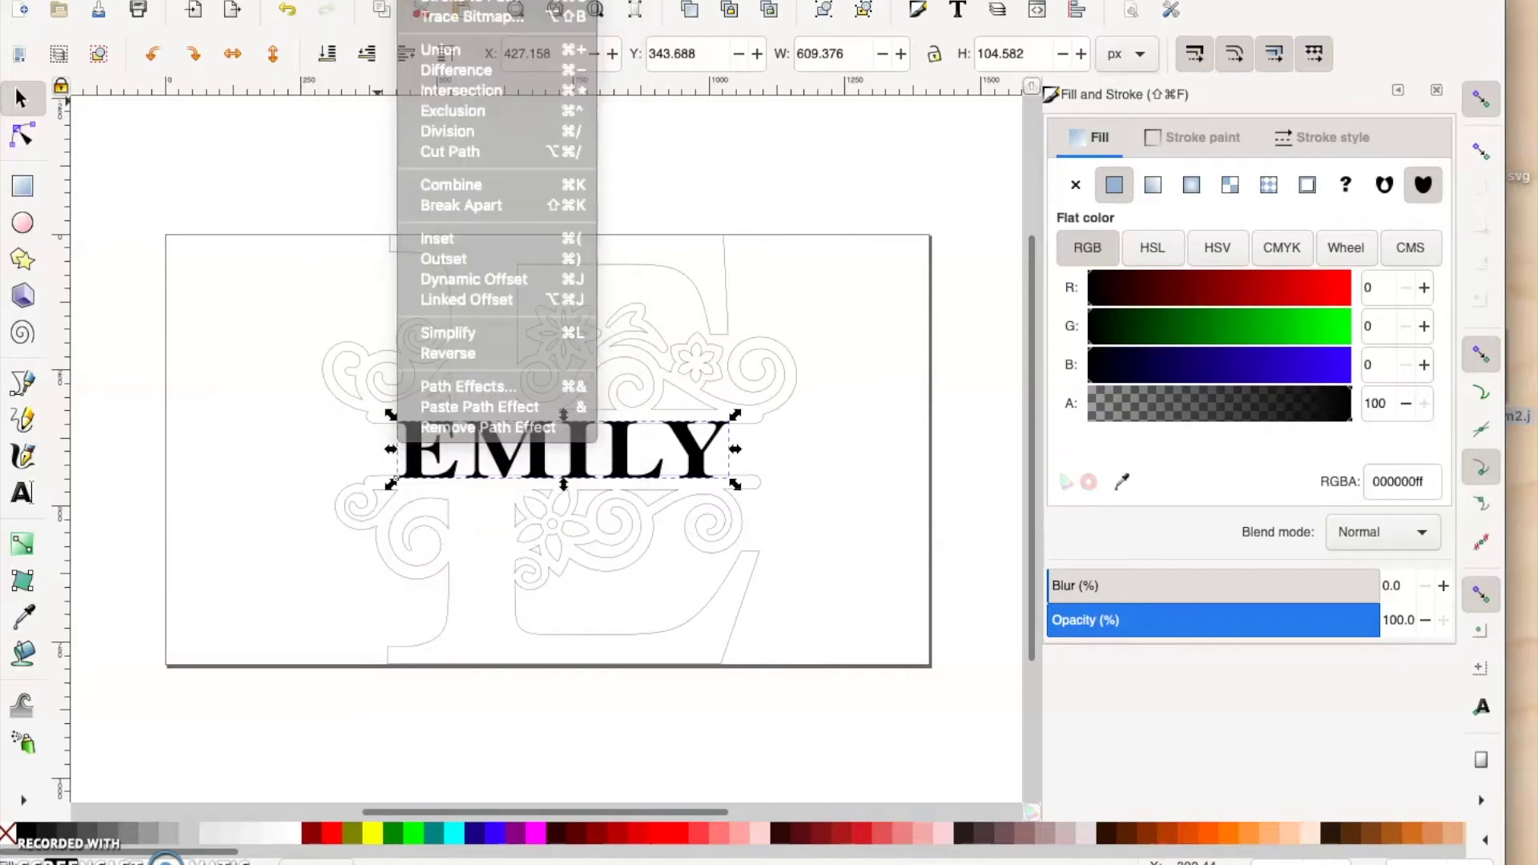
click(844, 445)
click(612, 449)
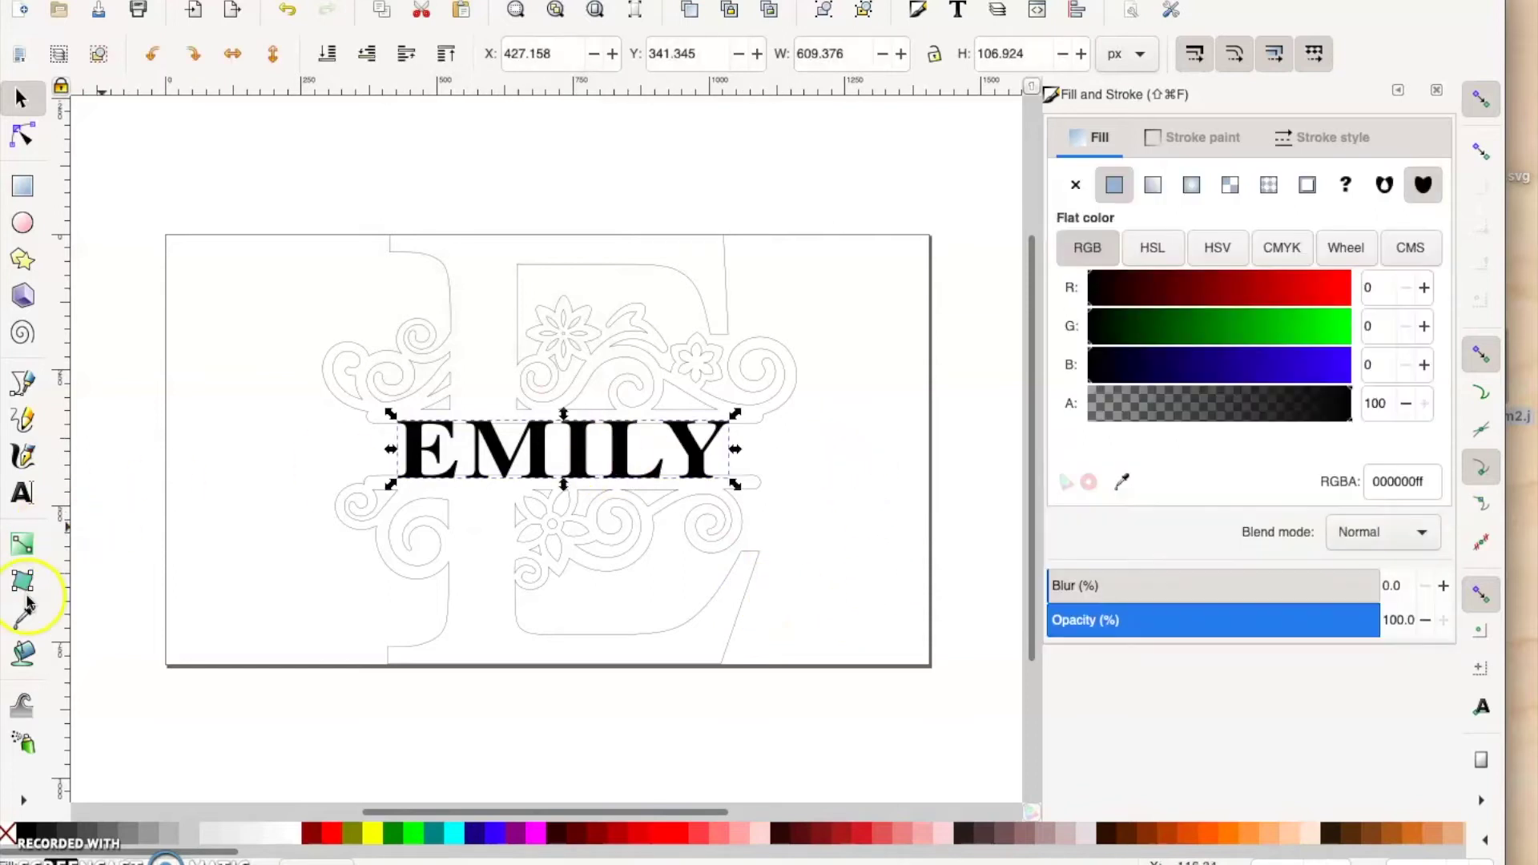
click(21, 492)
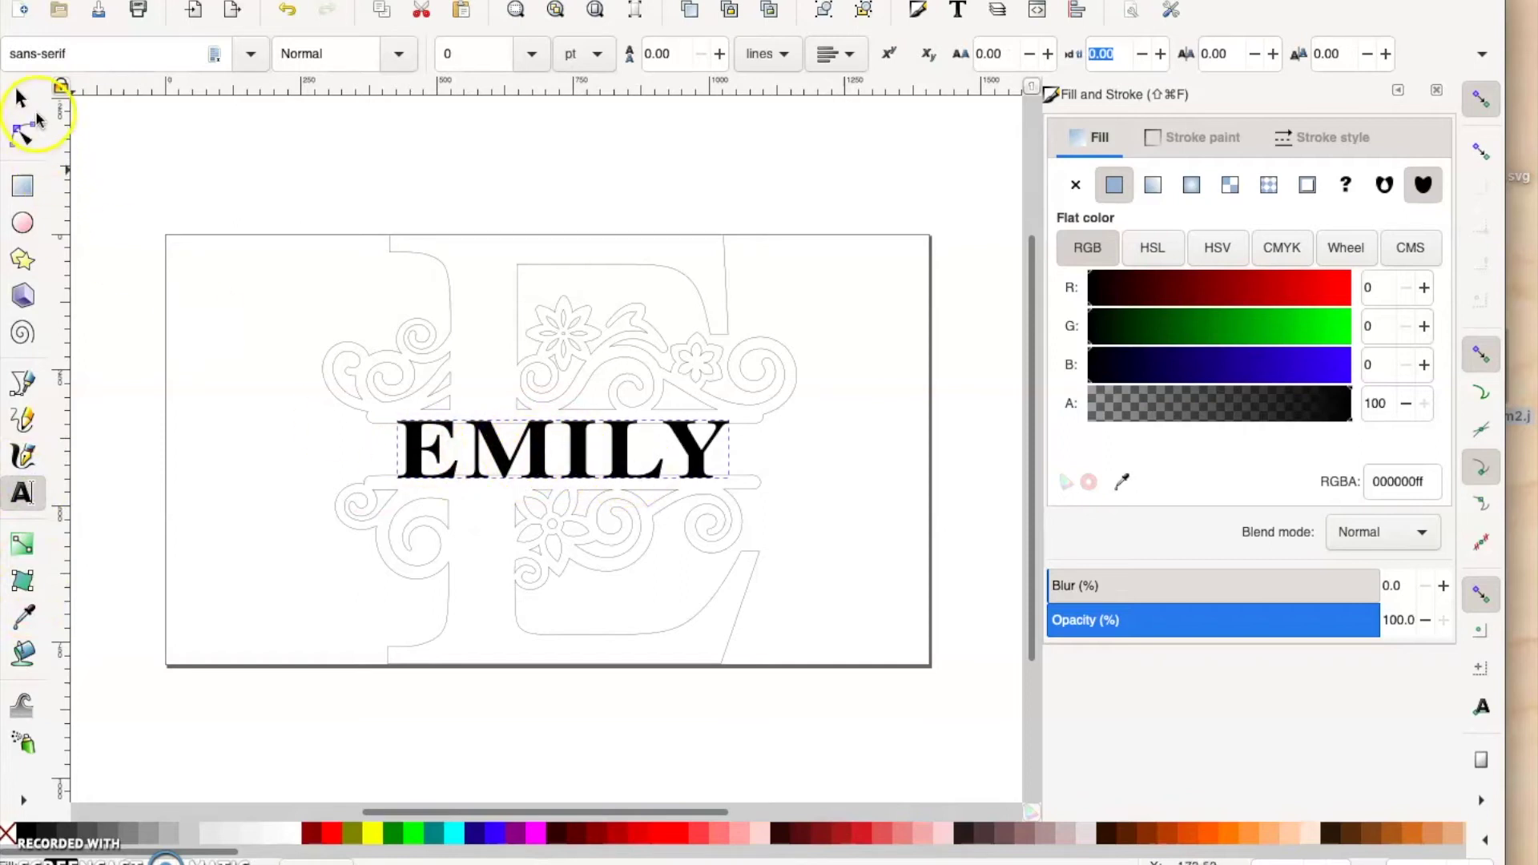
click(32, 112)
Step: Ungroup the converted EMILY into separate letter objects
click(500, 455)
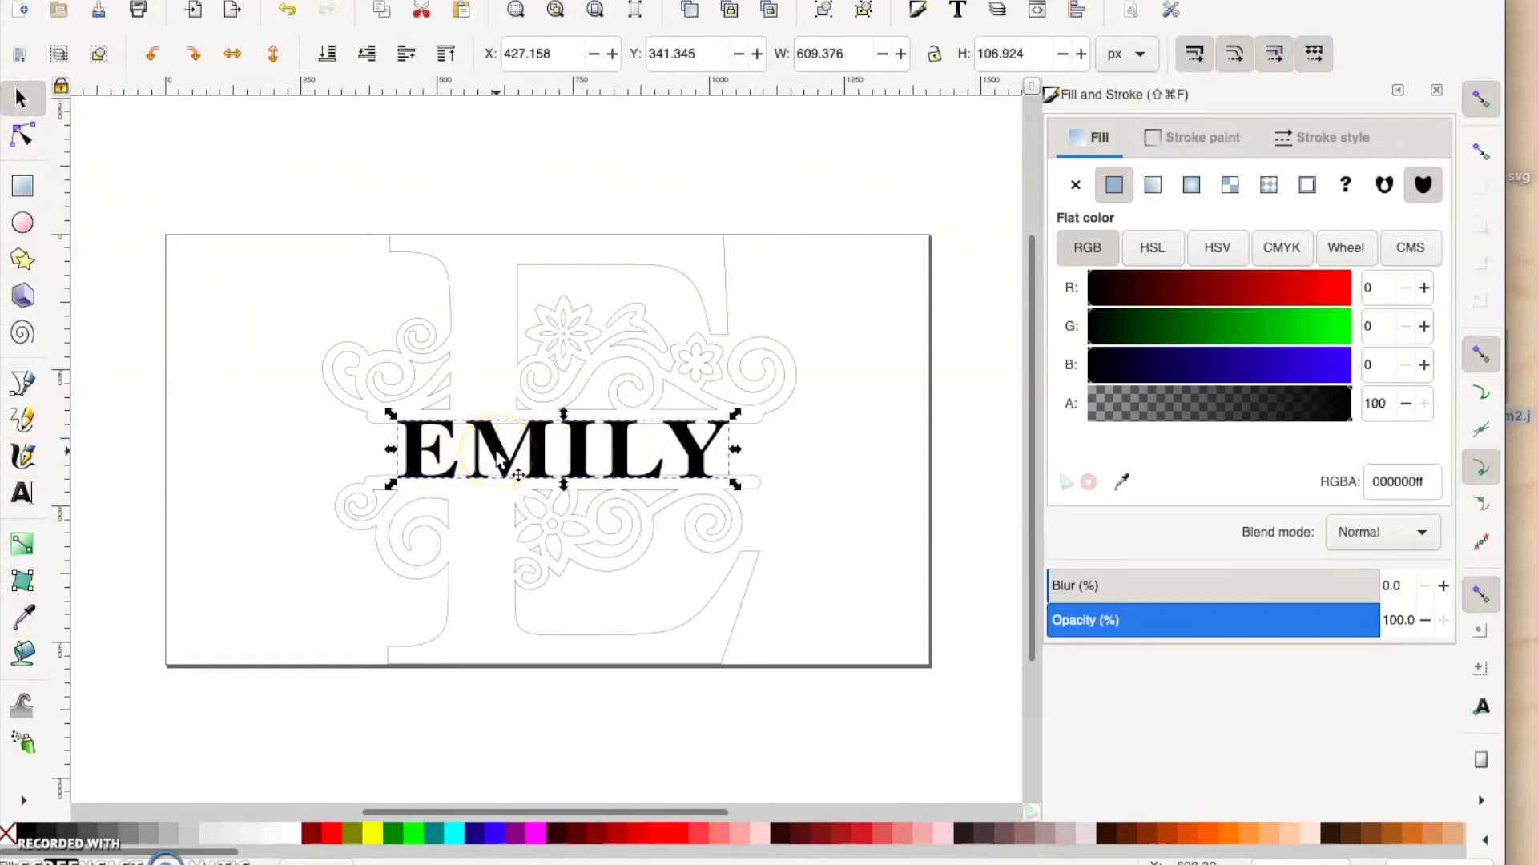
click(496, 414)
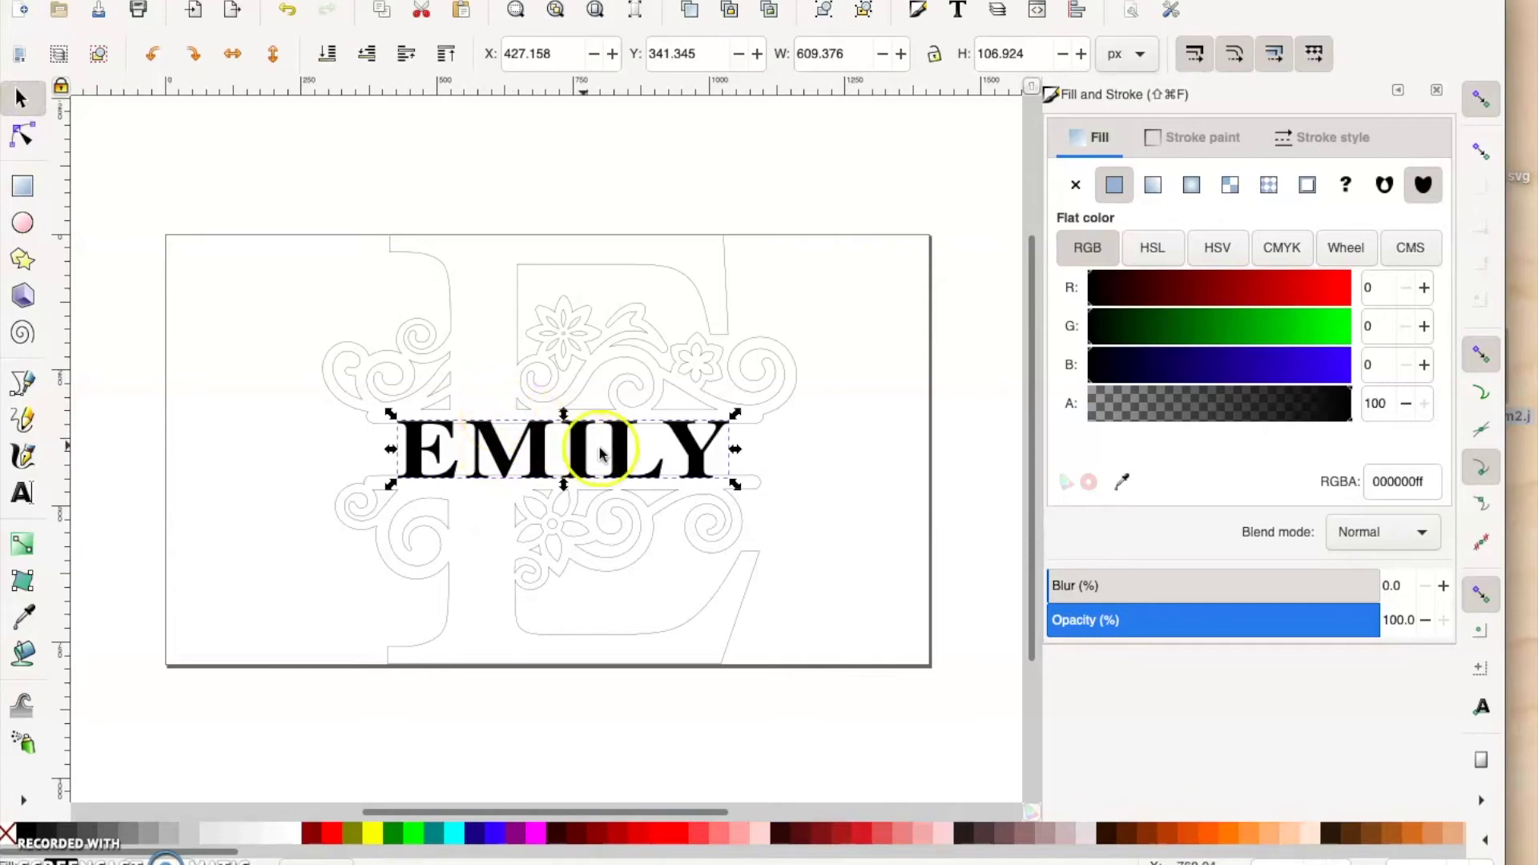
click(382, 4)
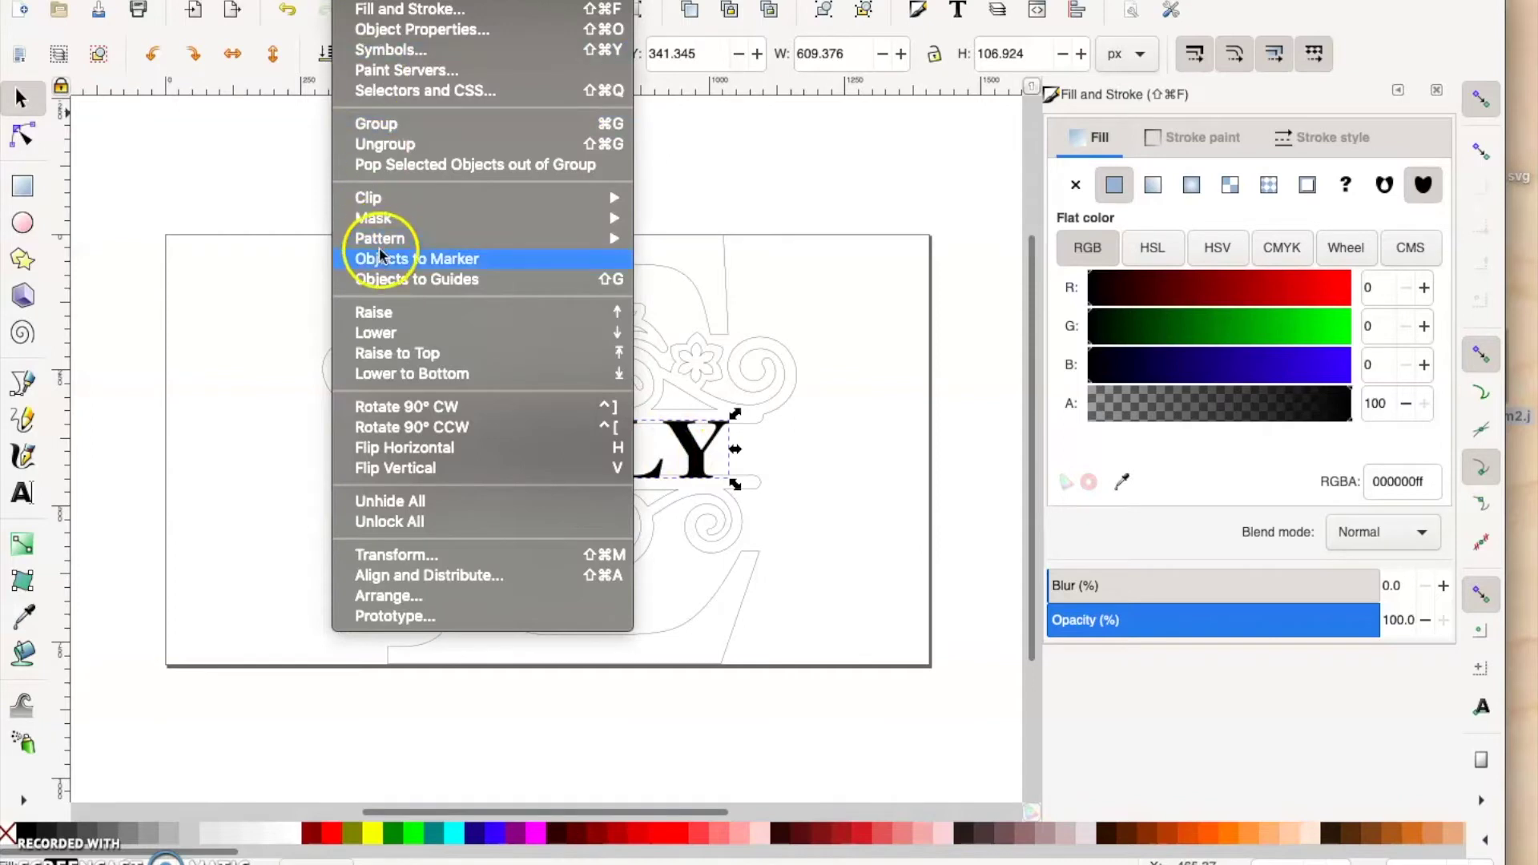
click(383, 144)
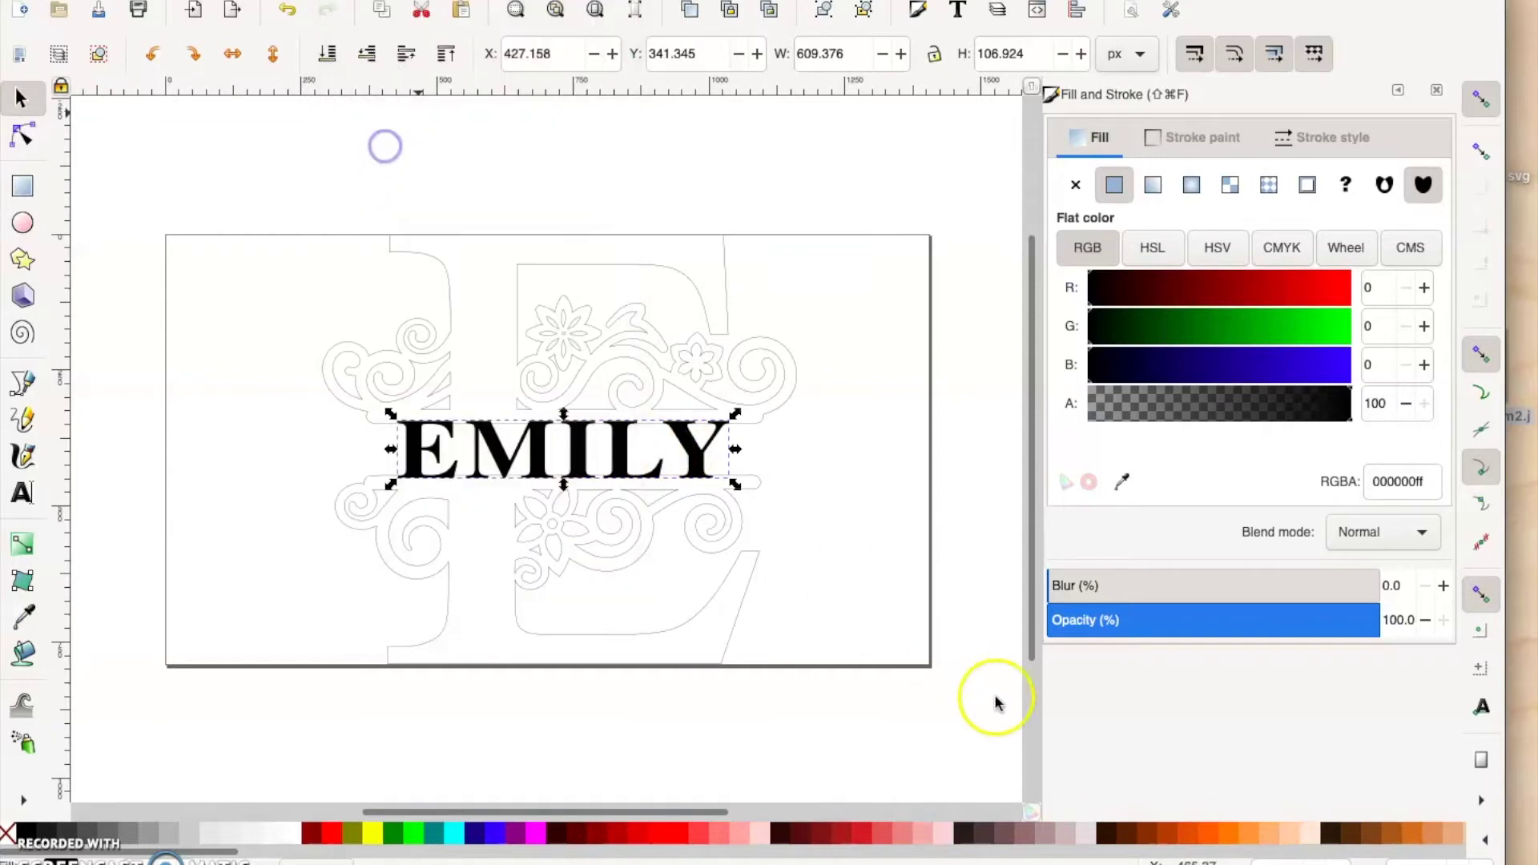
Step: Check the Y, L, I, M and E letters individually, then box-select the whole design
click(859, 541)
click(693, 454)
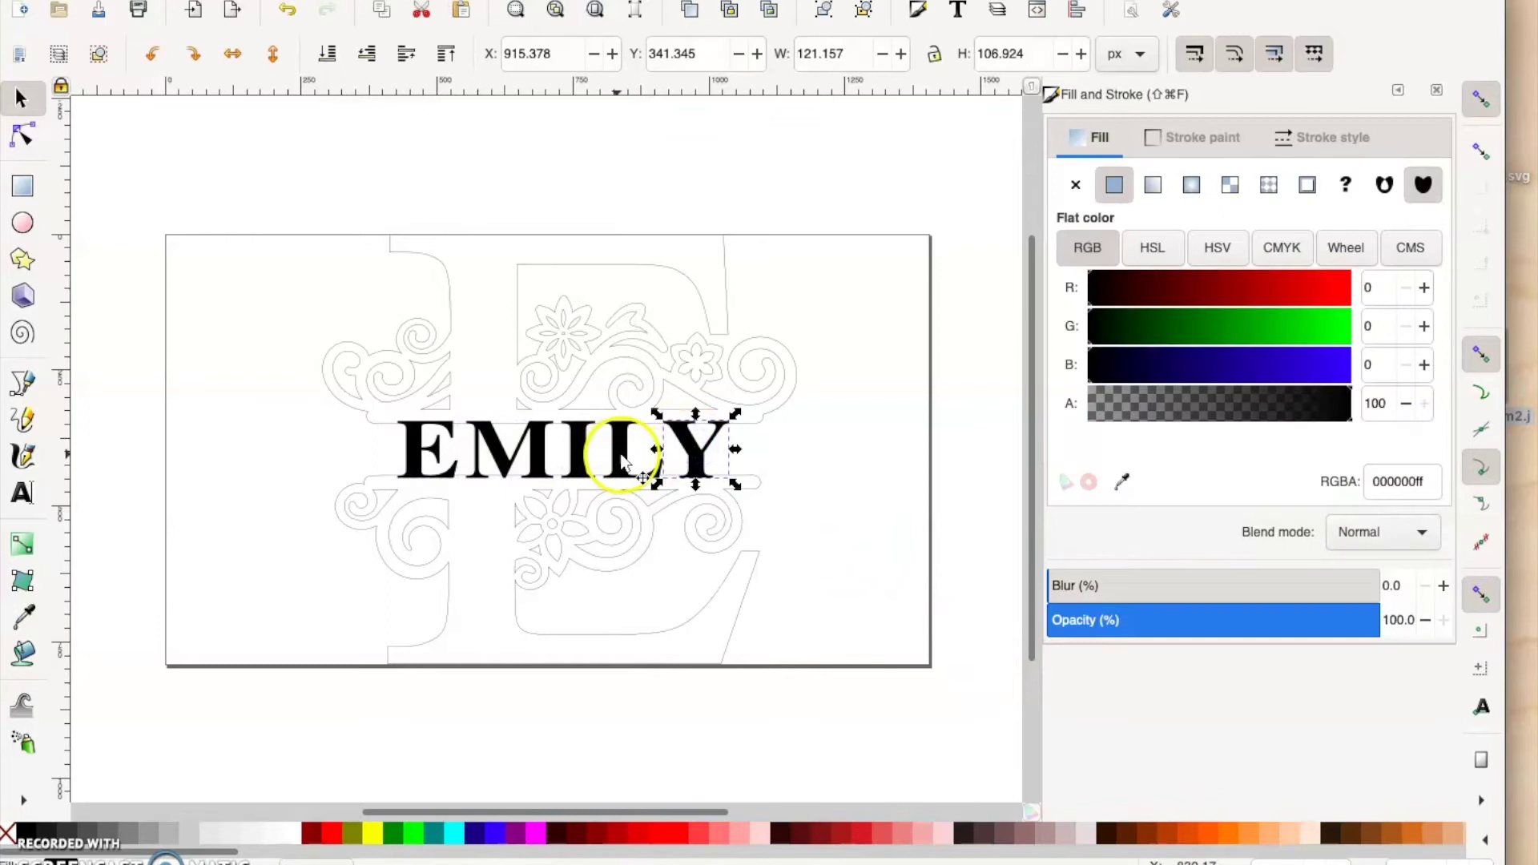
click(621, 453)
click(579, 453)
click(513, 453)
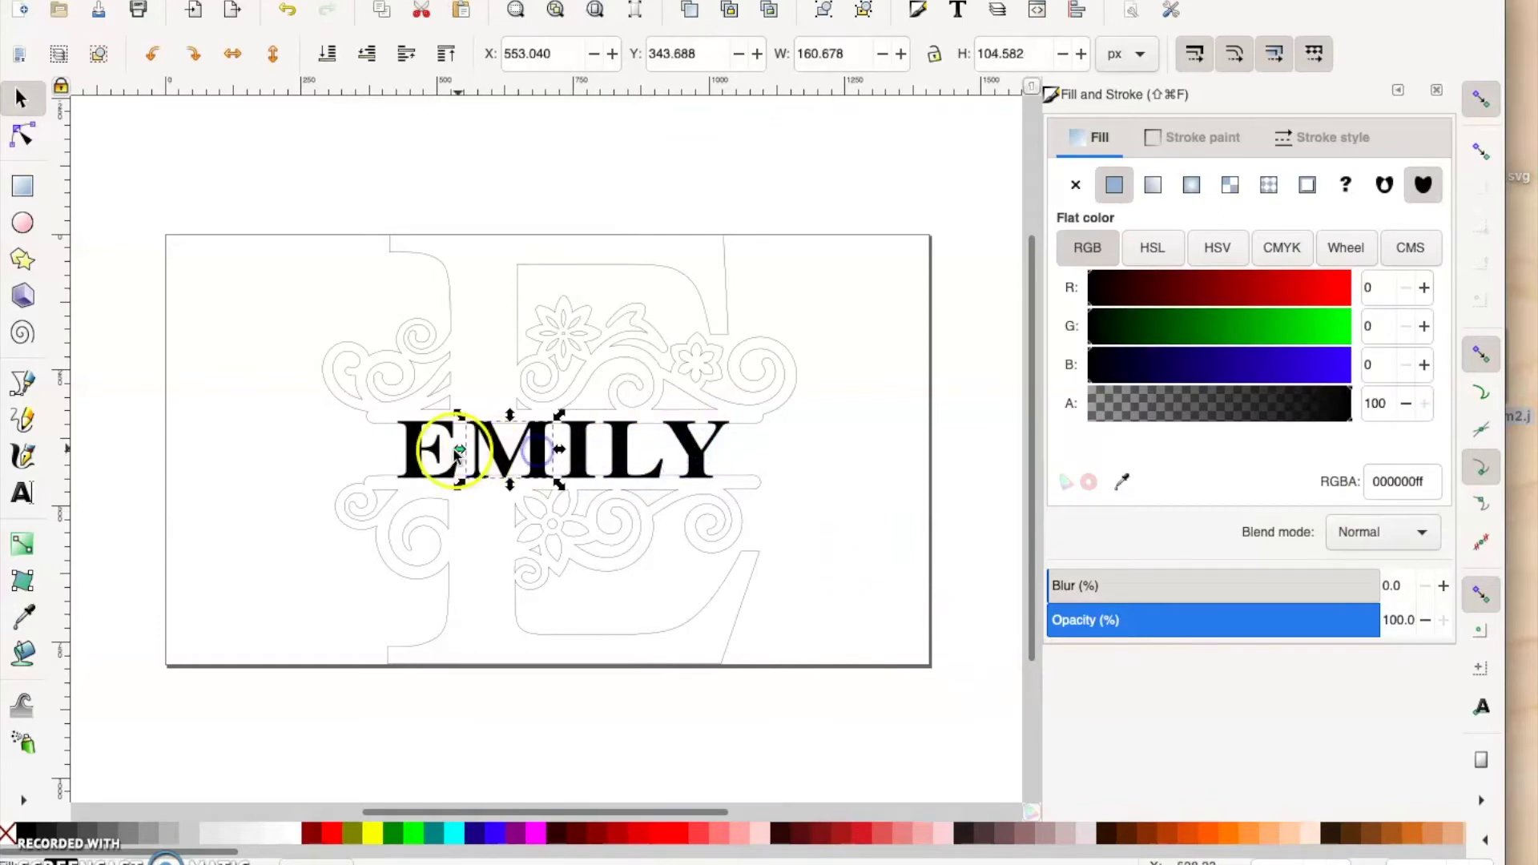
click(433, 453)
click(300, 463)
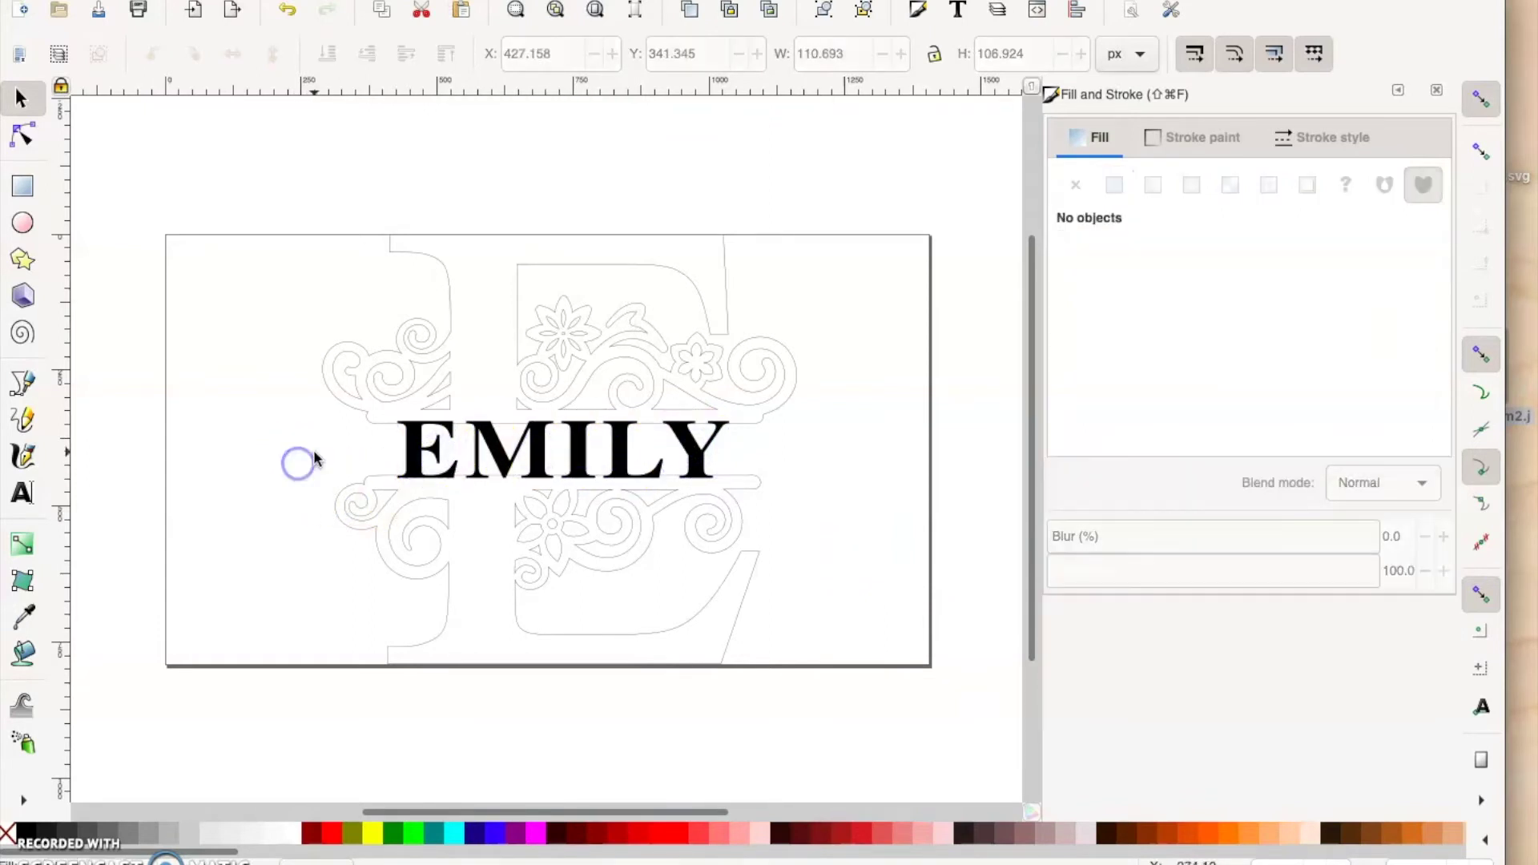
click(238, 183)
drag(238, 186, 885, 694)
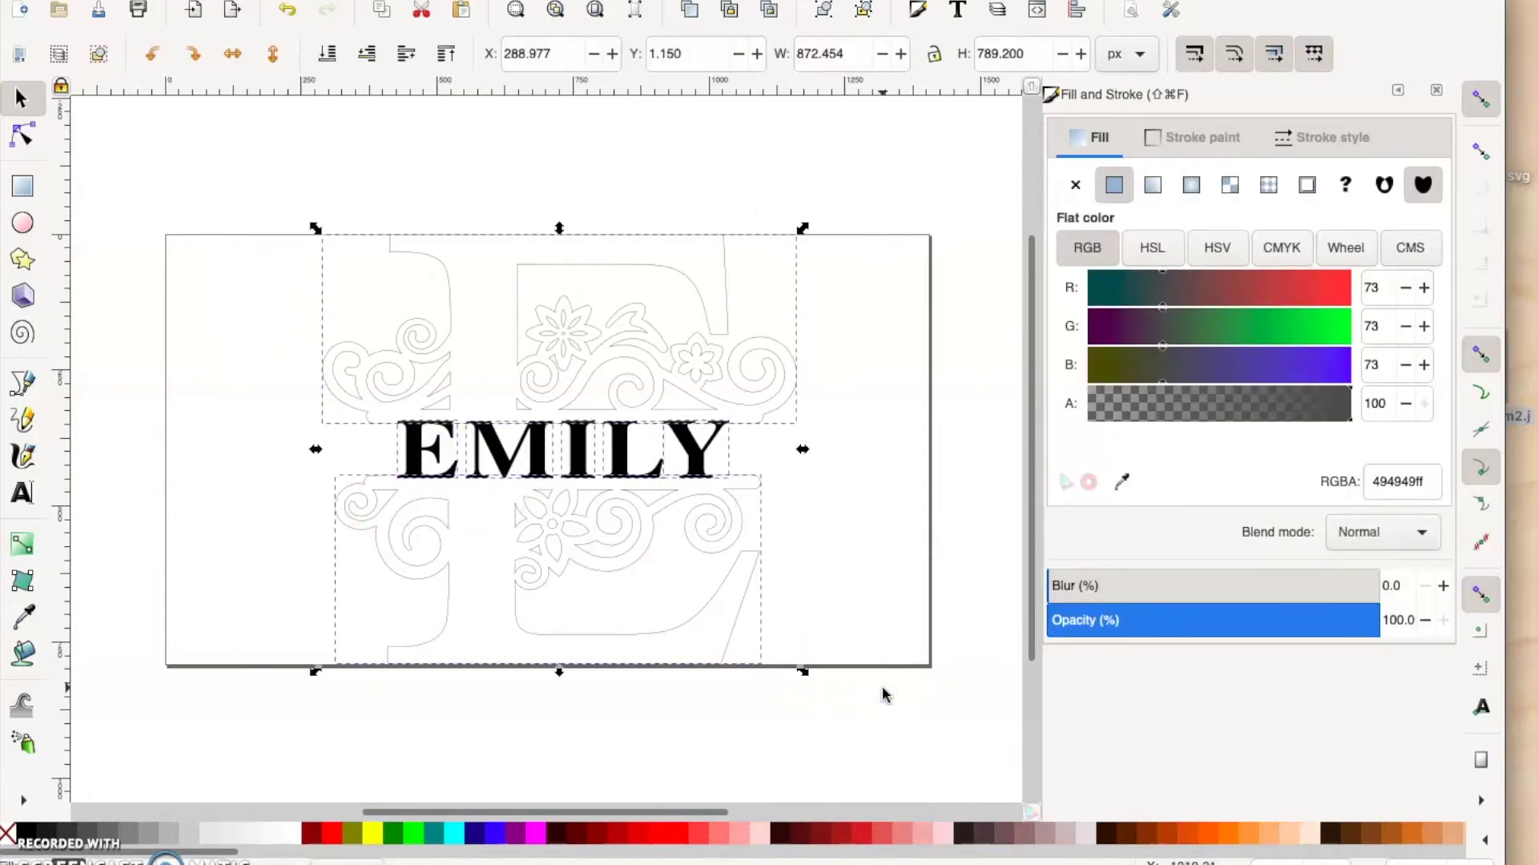
Step: Select all objects and apply Path > Union to merge the E halves and EMILY letters
click(882, 621)
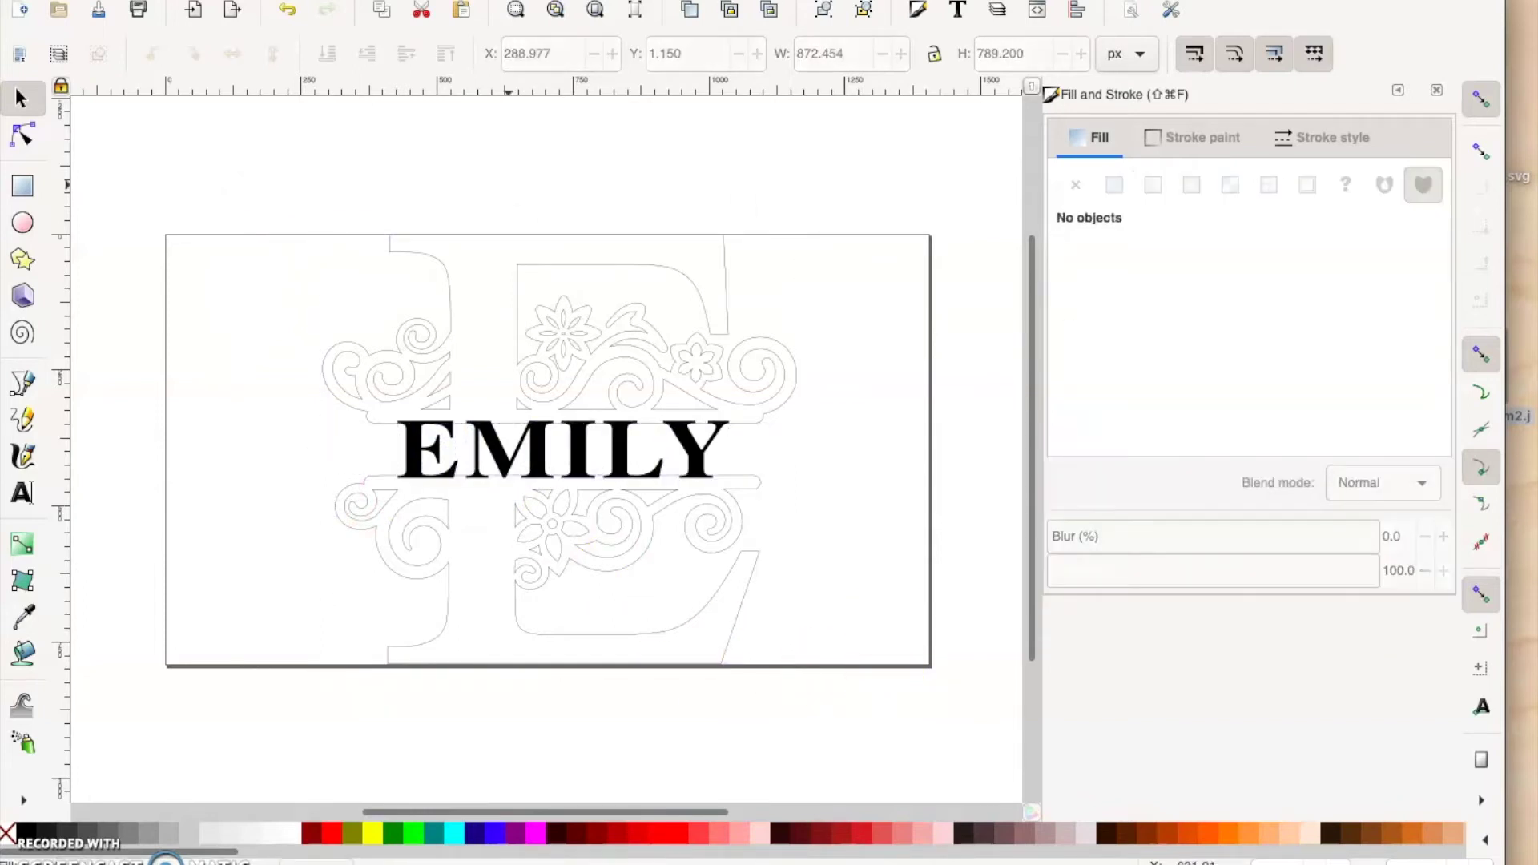
click(196, 0)
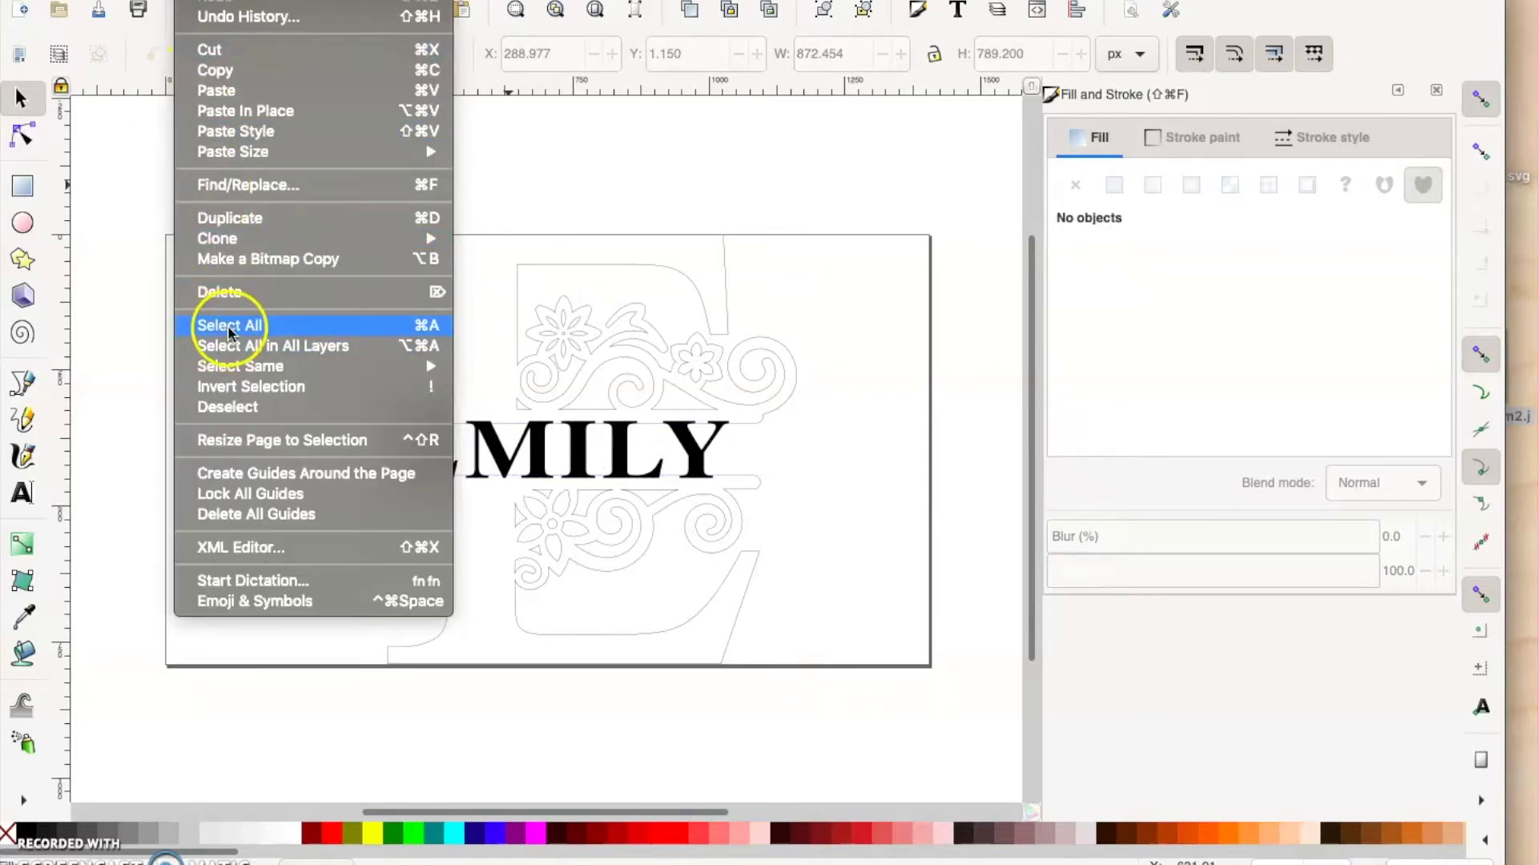
click(229, 328)
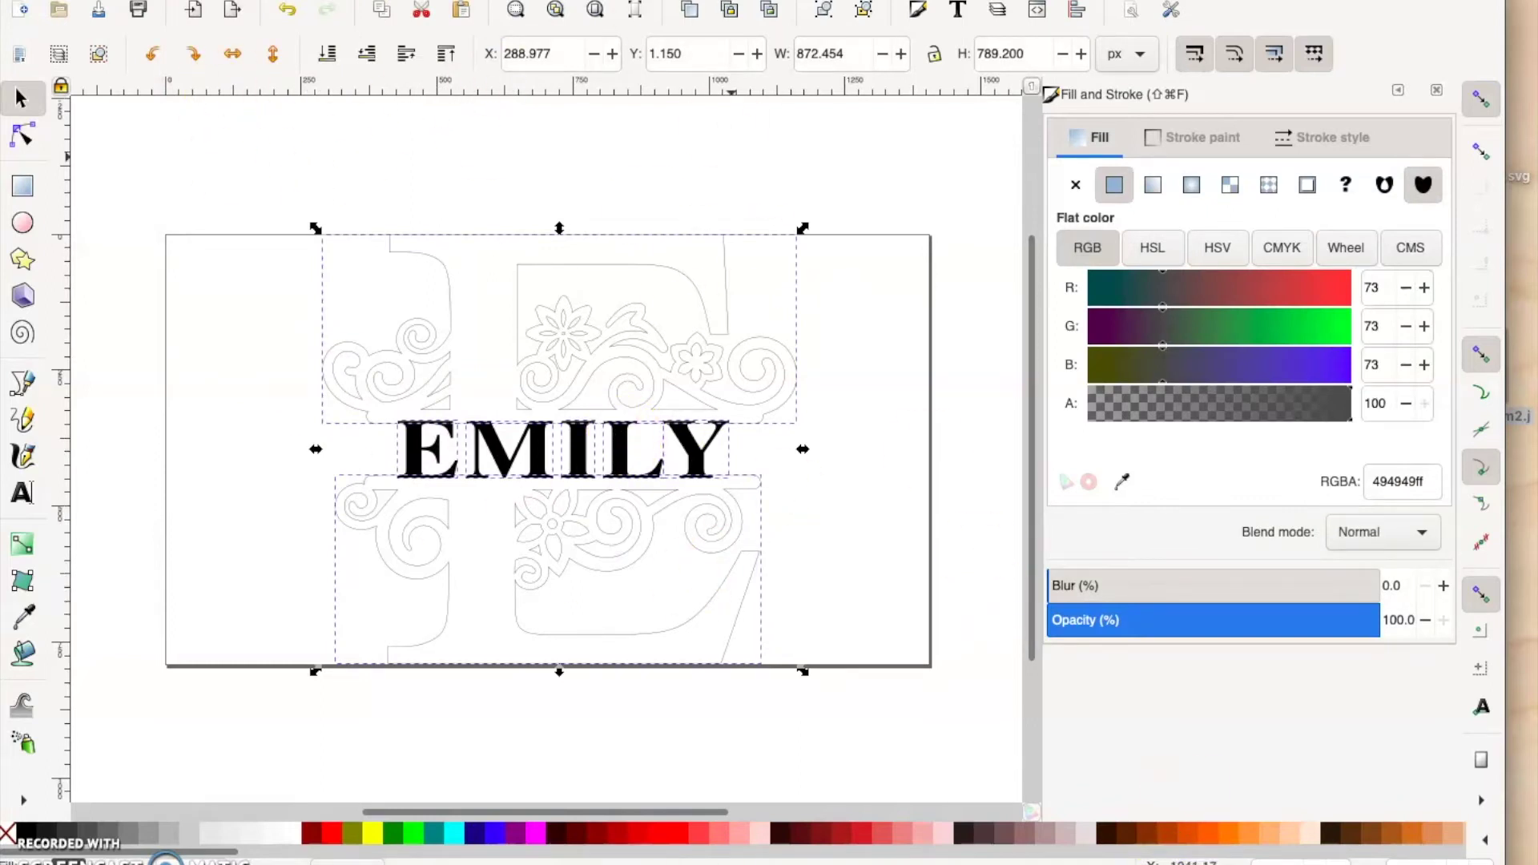
key(alt+p)
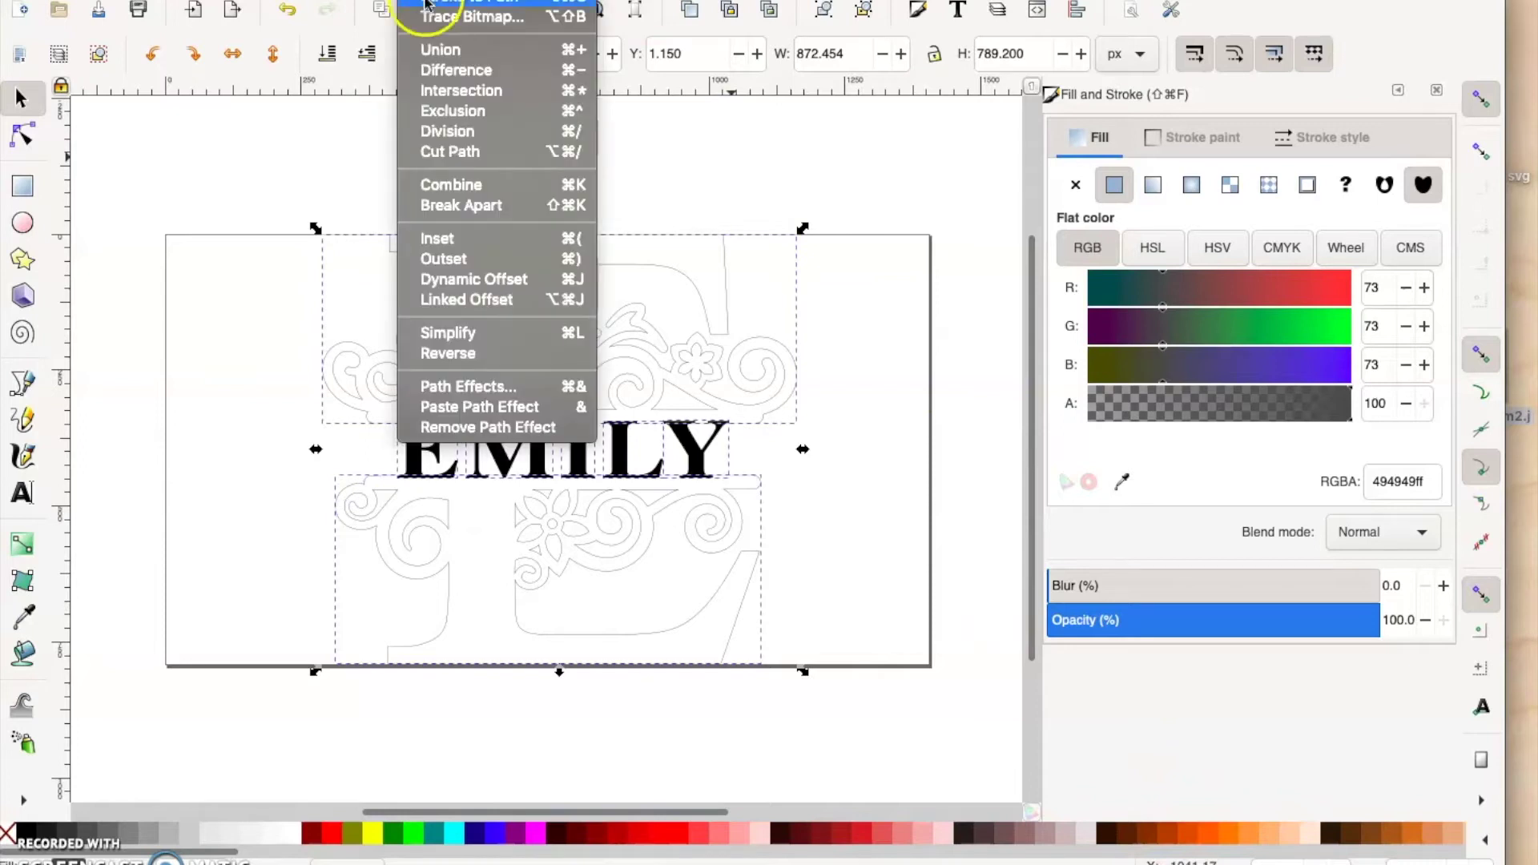
click(446, 56)
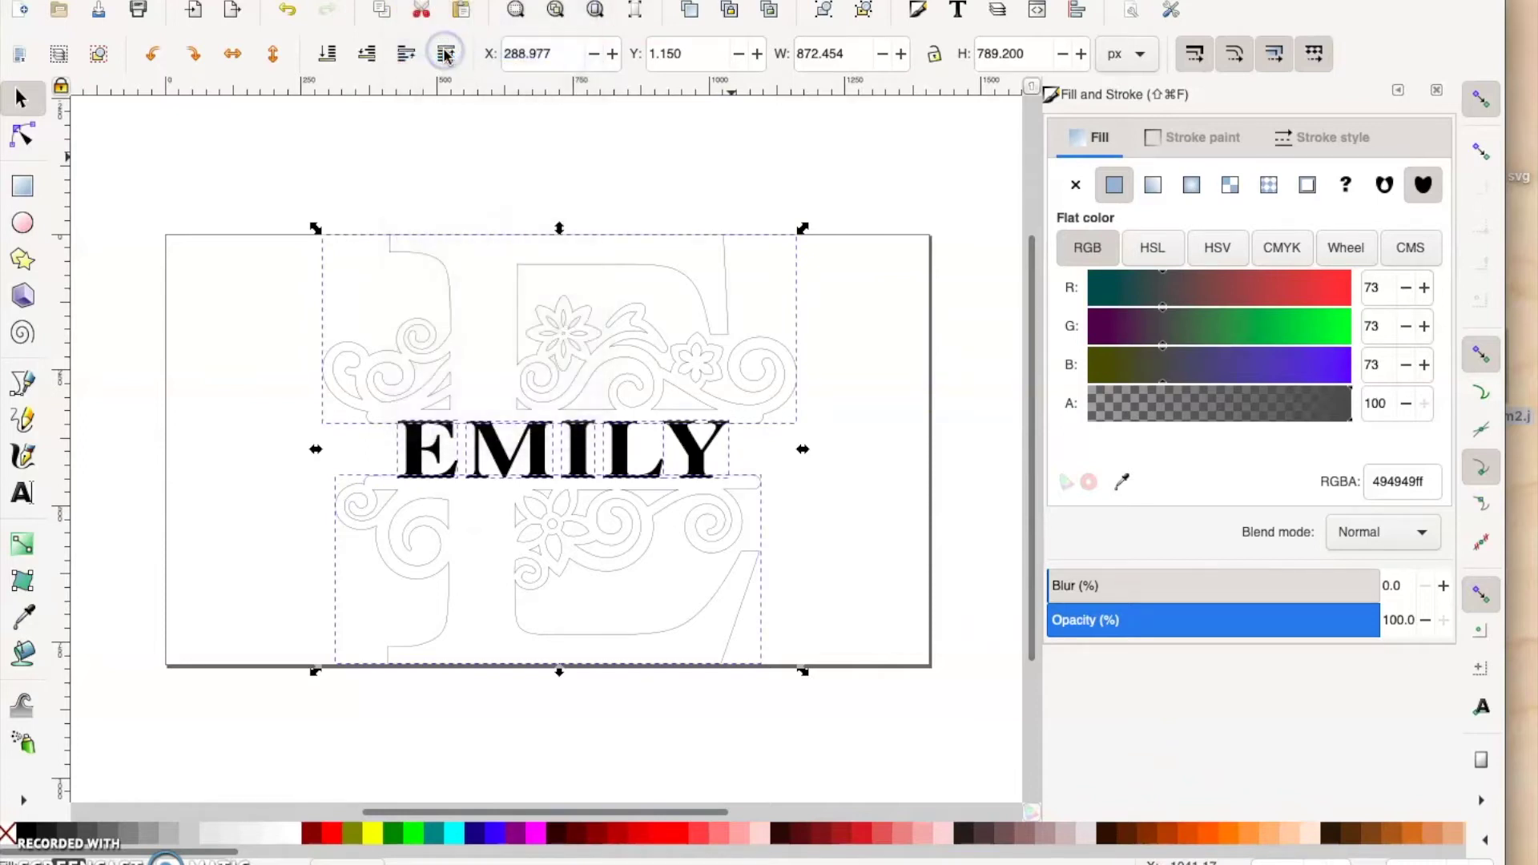
click(948, 454)
click(705, 459)
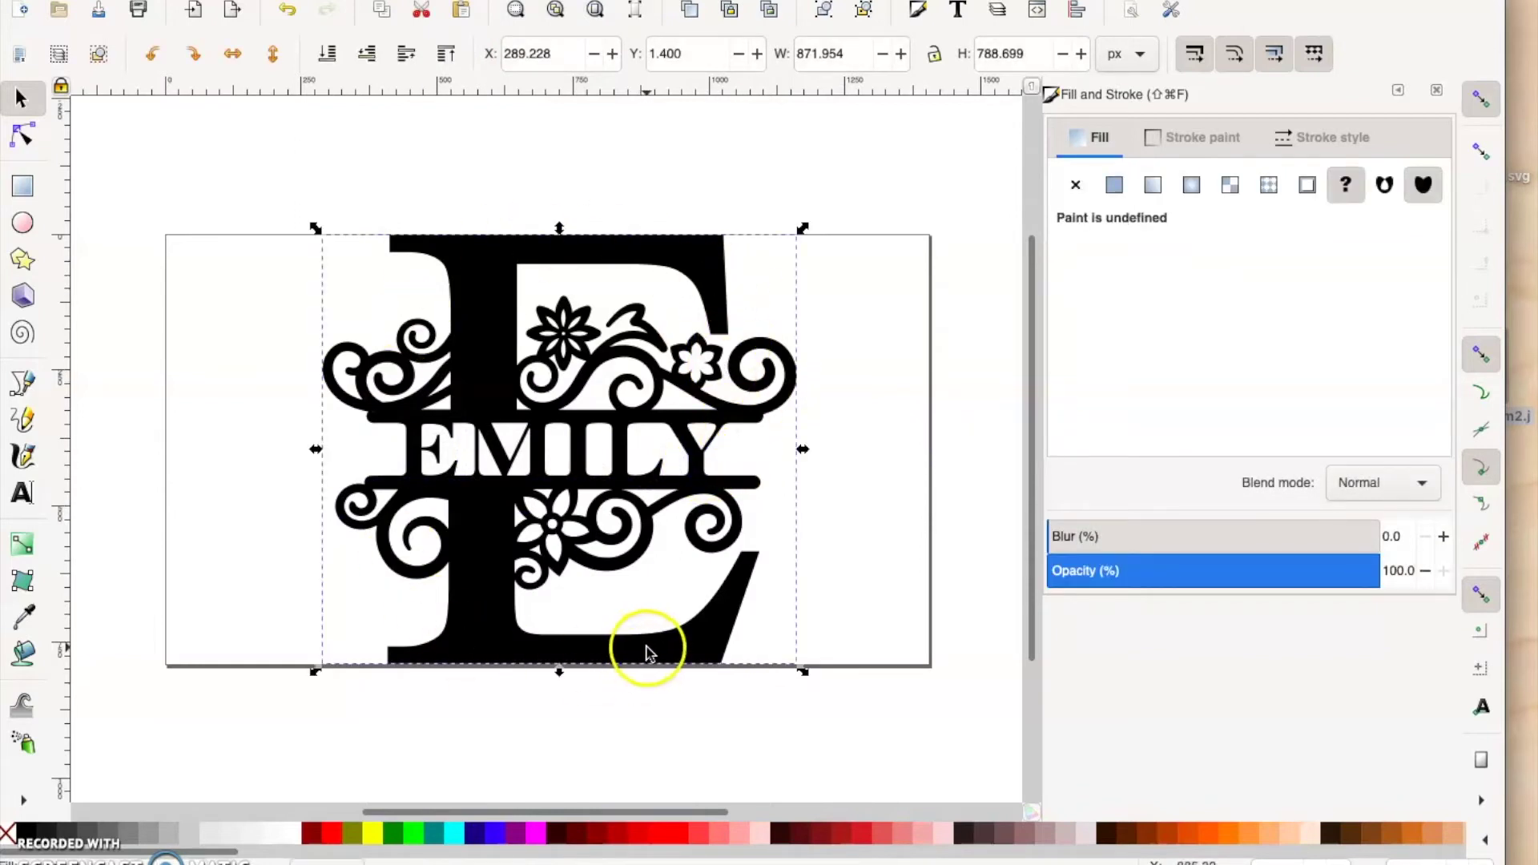
click(852, 369)
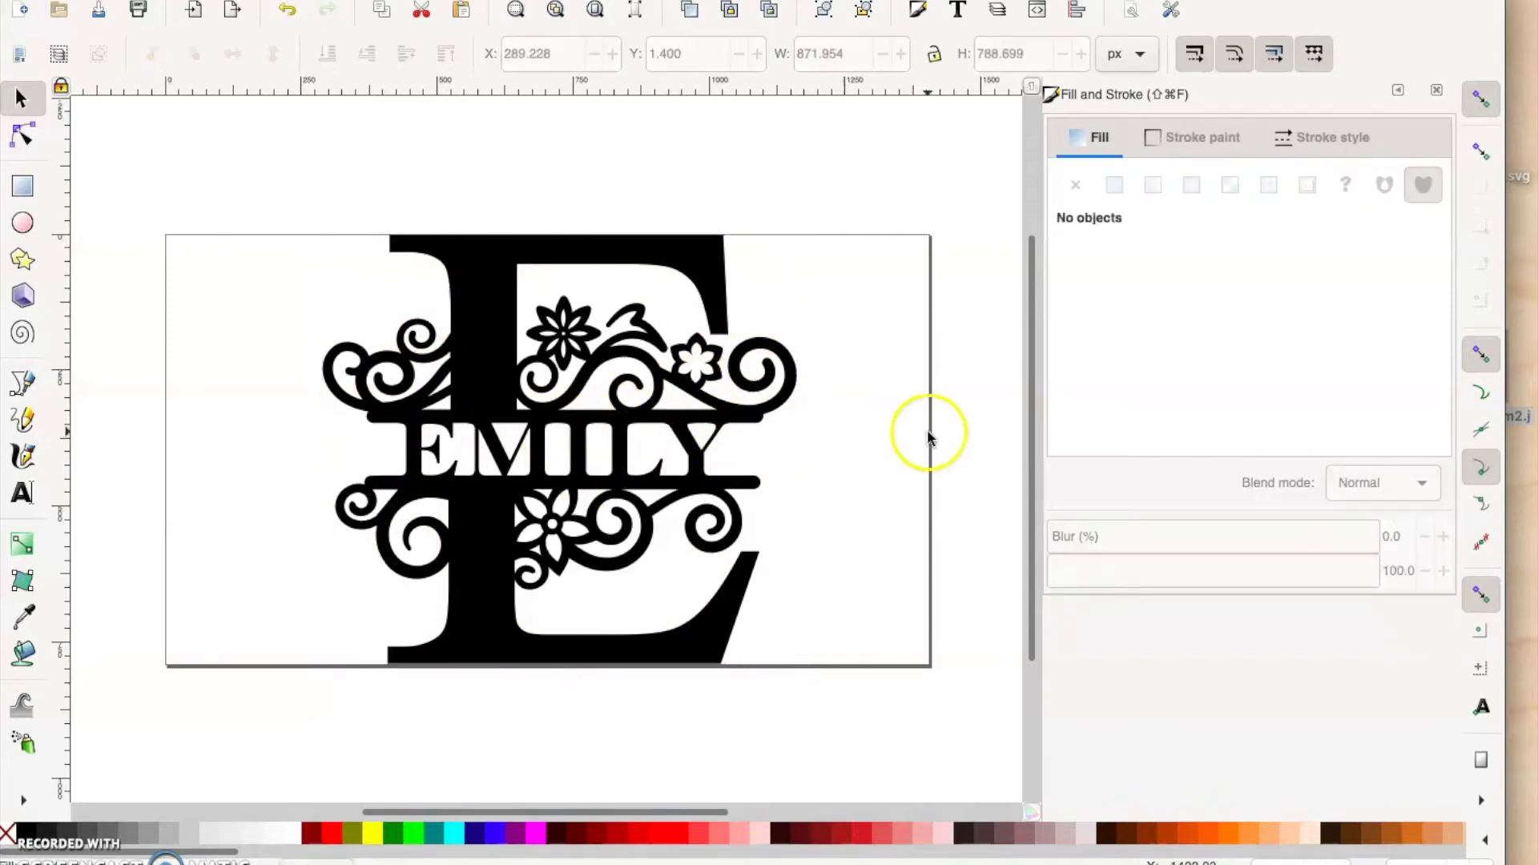
click(600, 386)
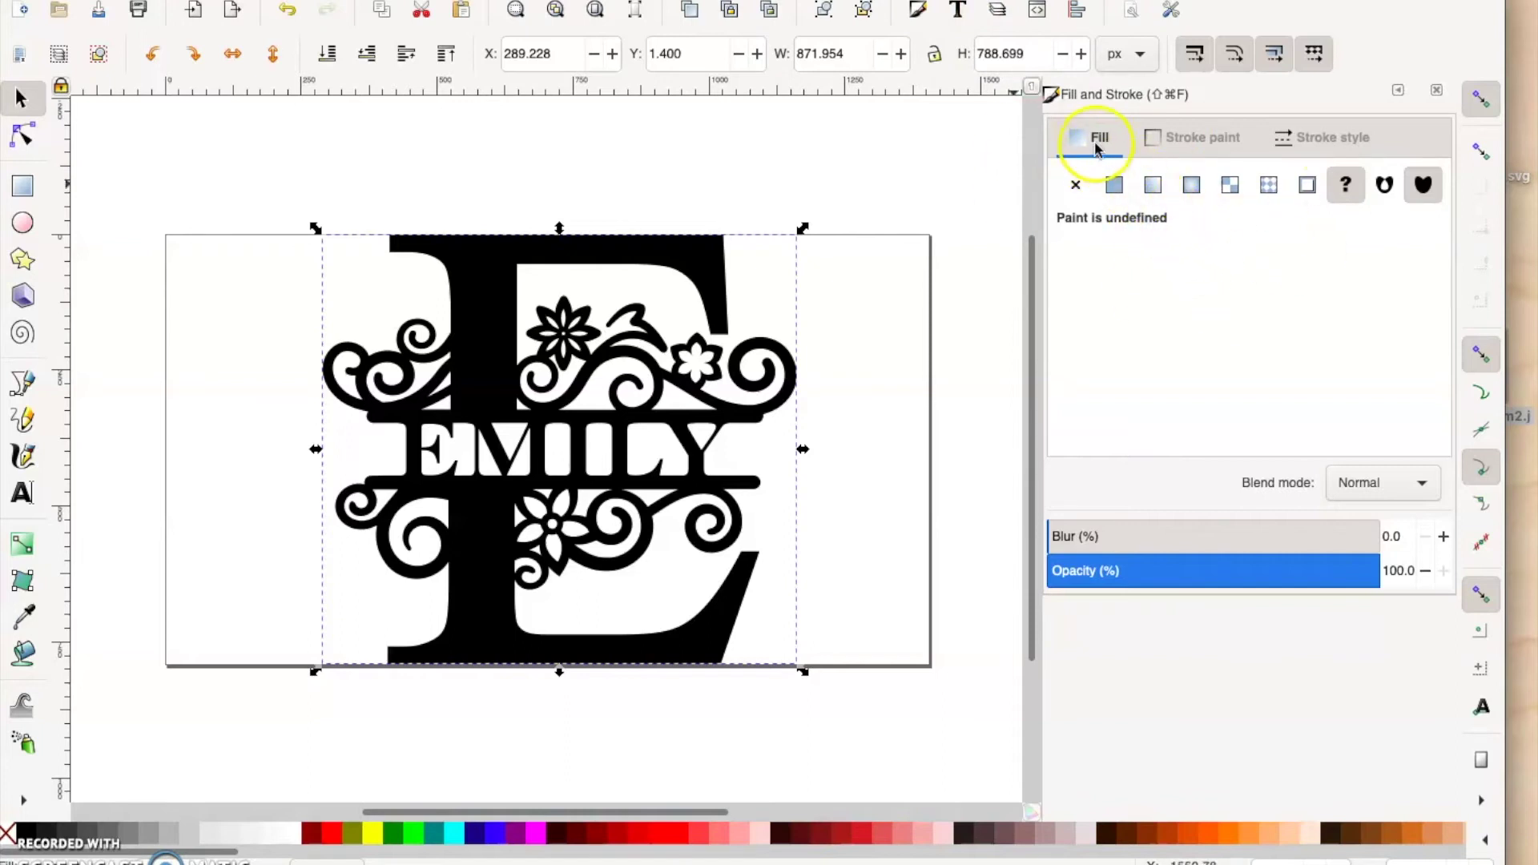
Step: Set the merged design's fill to none and its stroke paint to flat black
click(1075, 187)
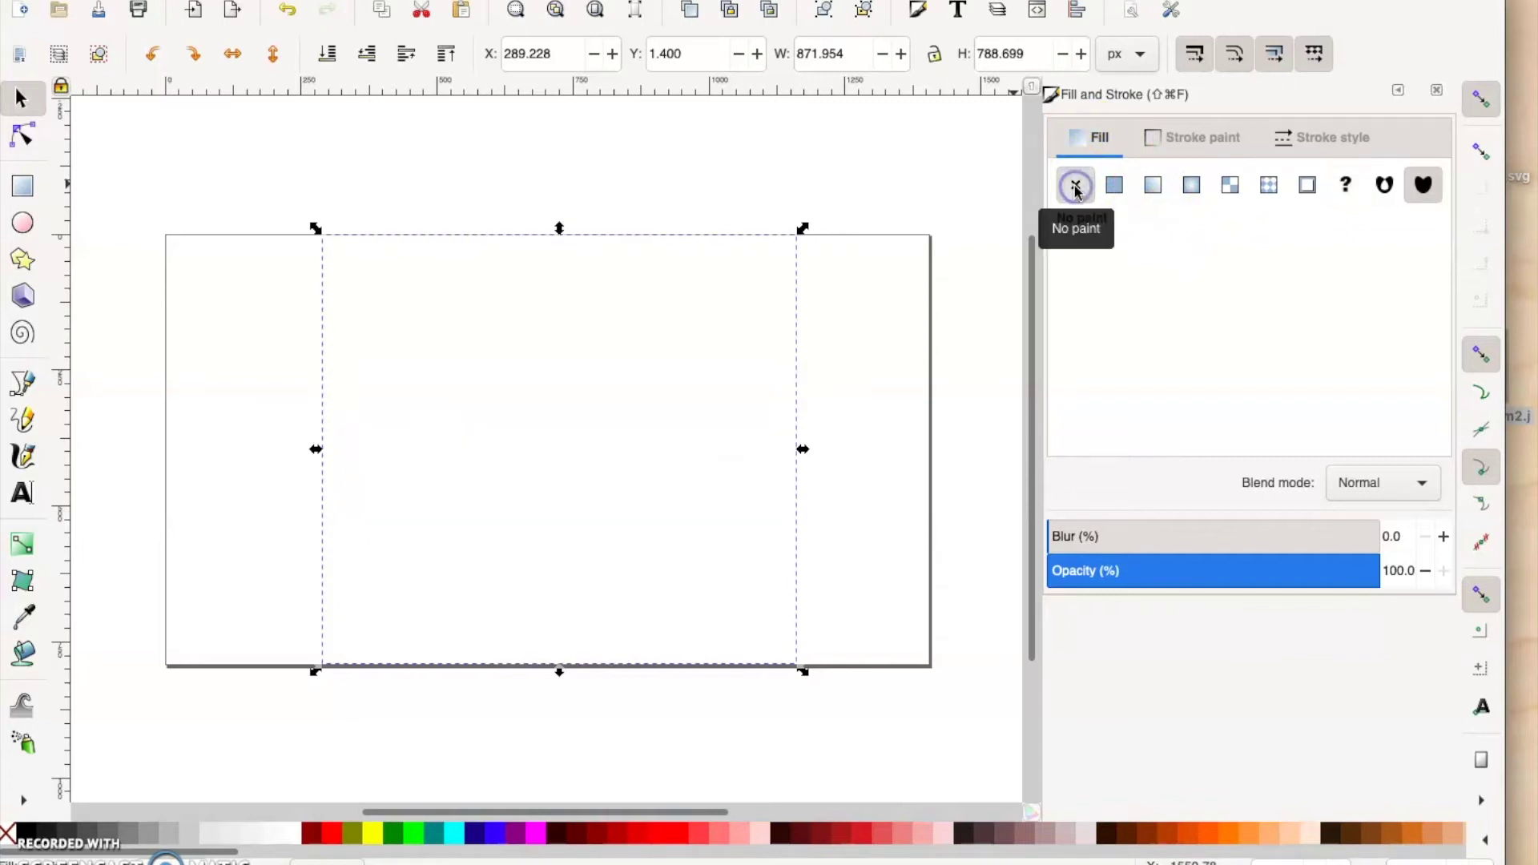
click(1205, 139)
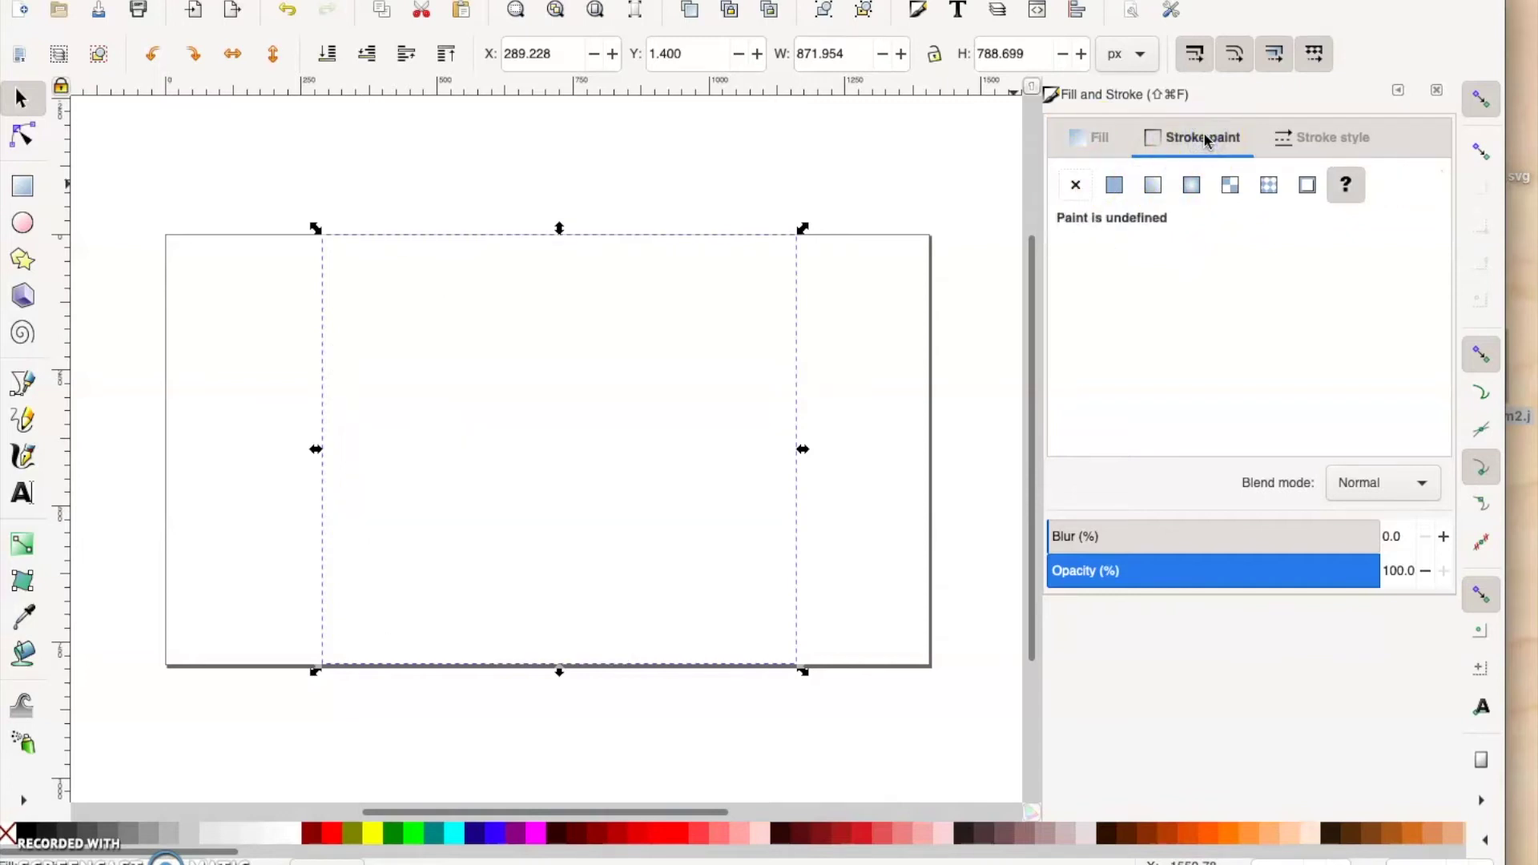
click(1119, 197)
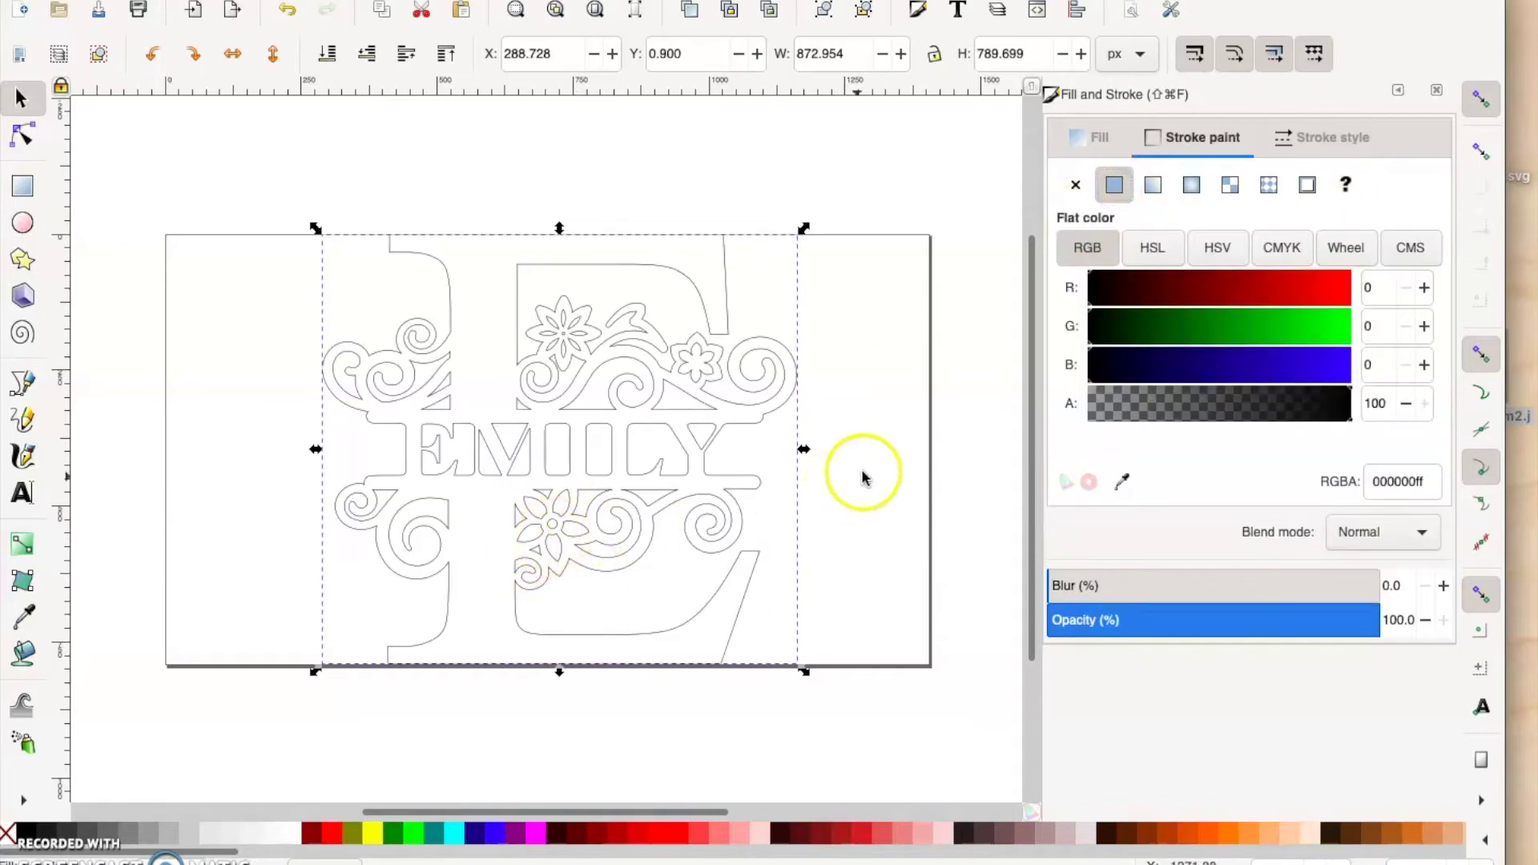
click(898, 453)
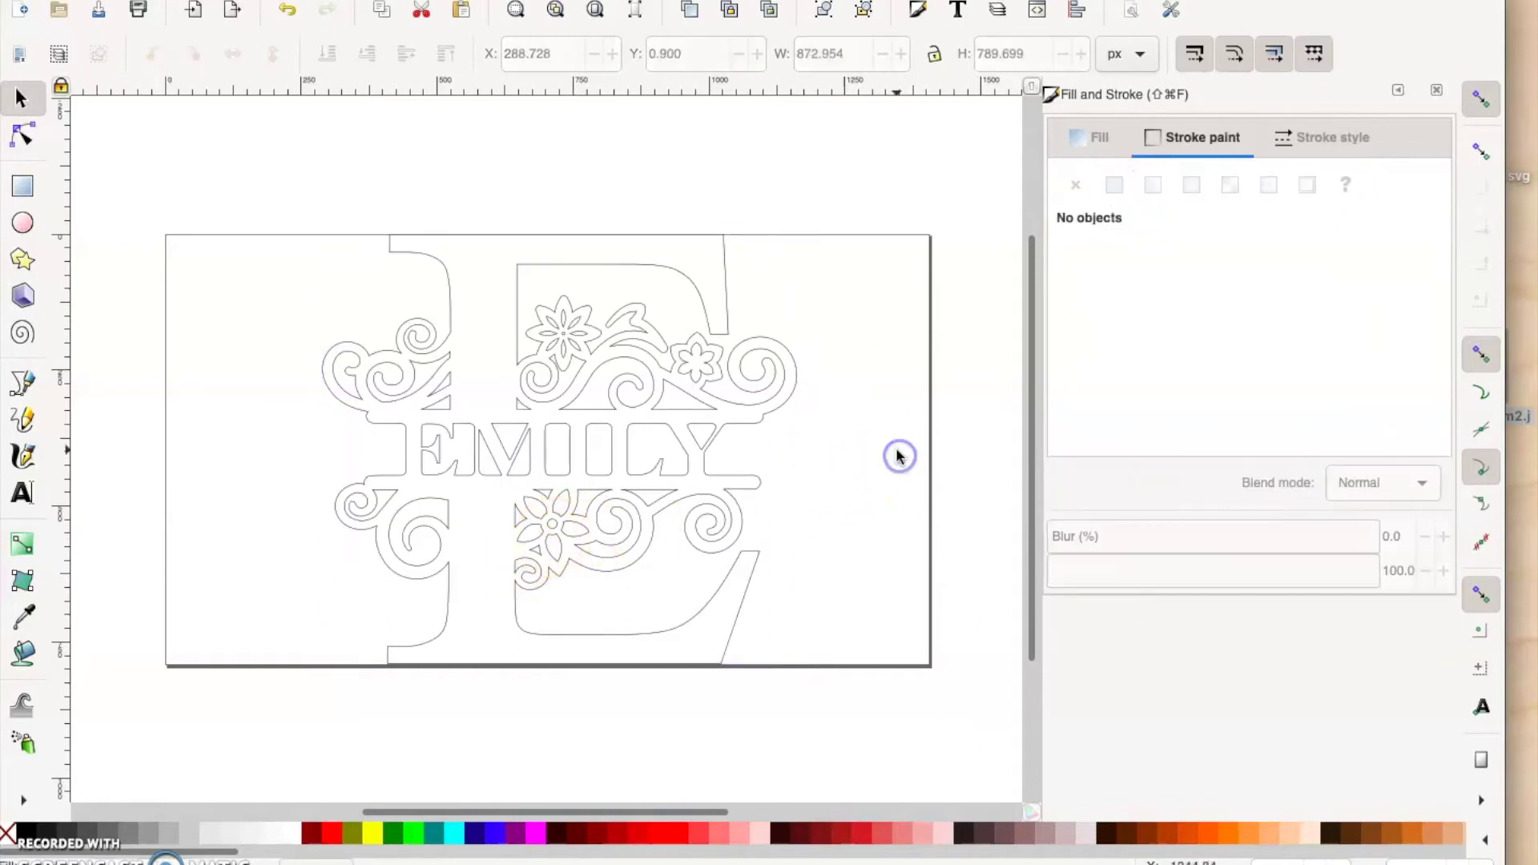
click(707, 431)
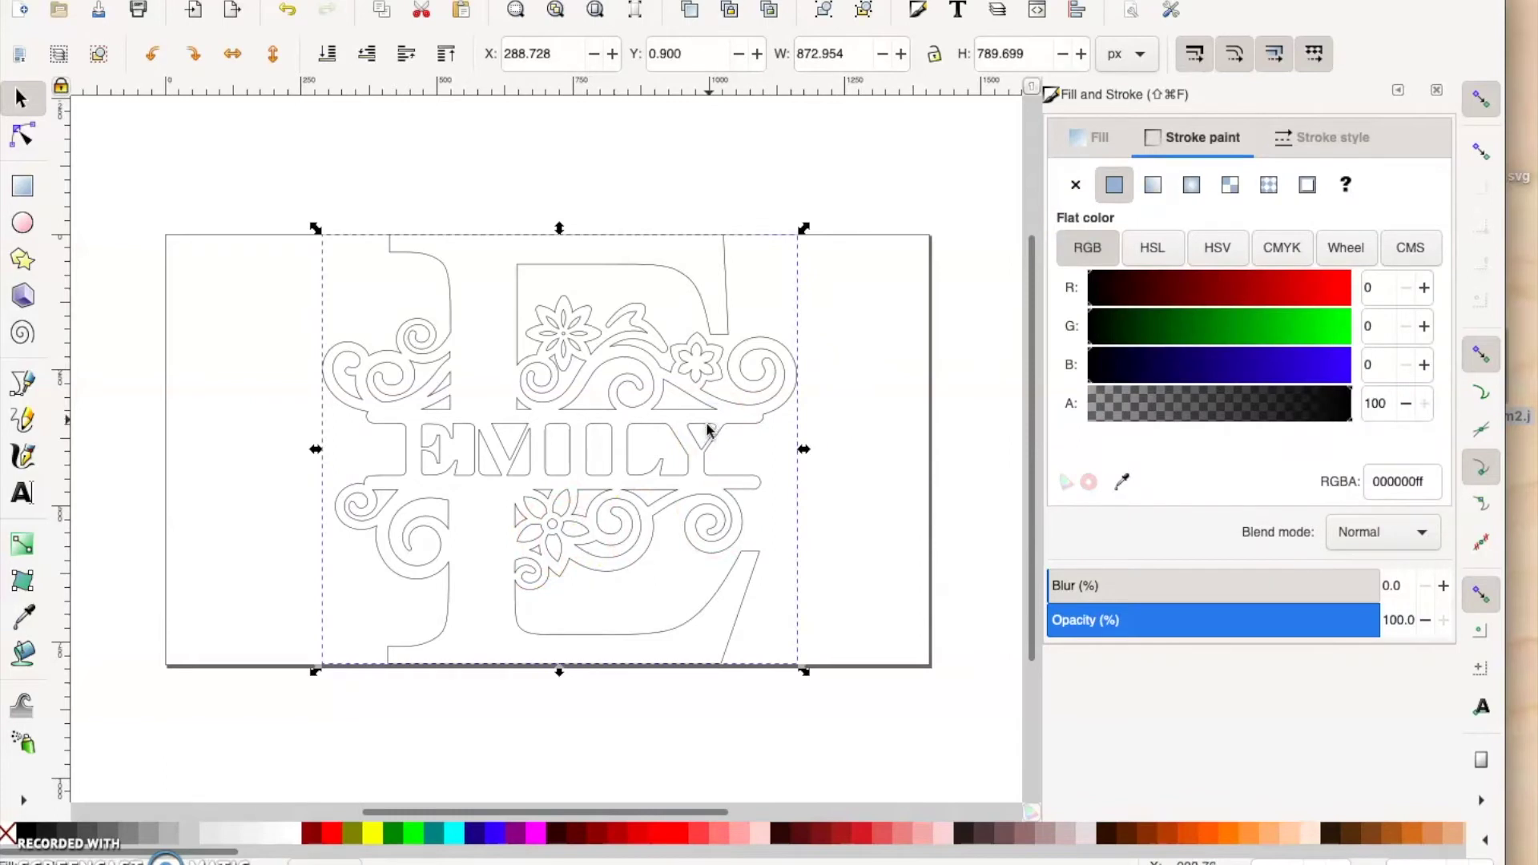
Step: Set the stroke width to 0.5 px and reselect the outlined design
click(1329, 134)
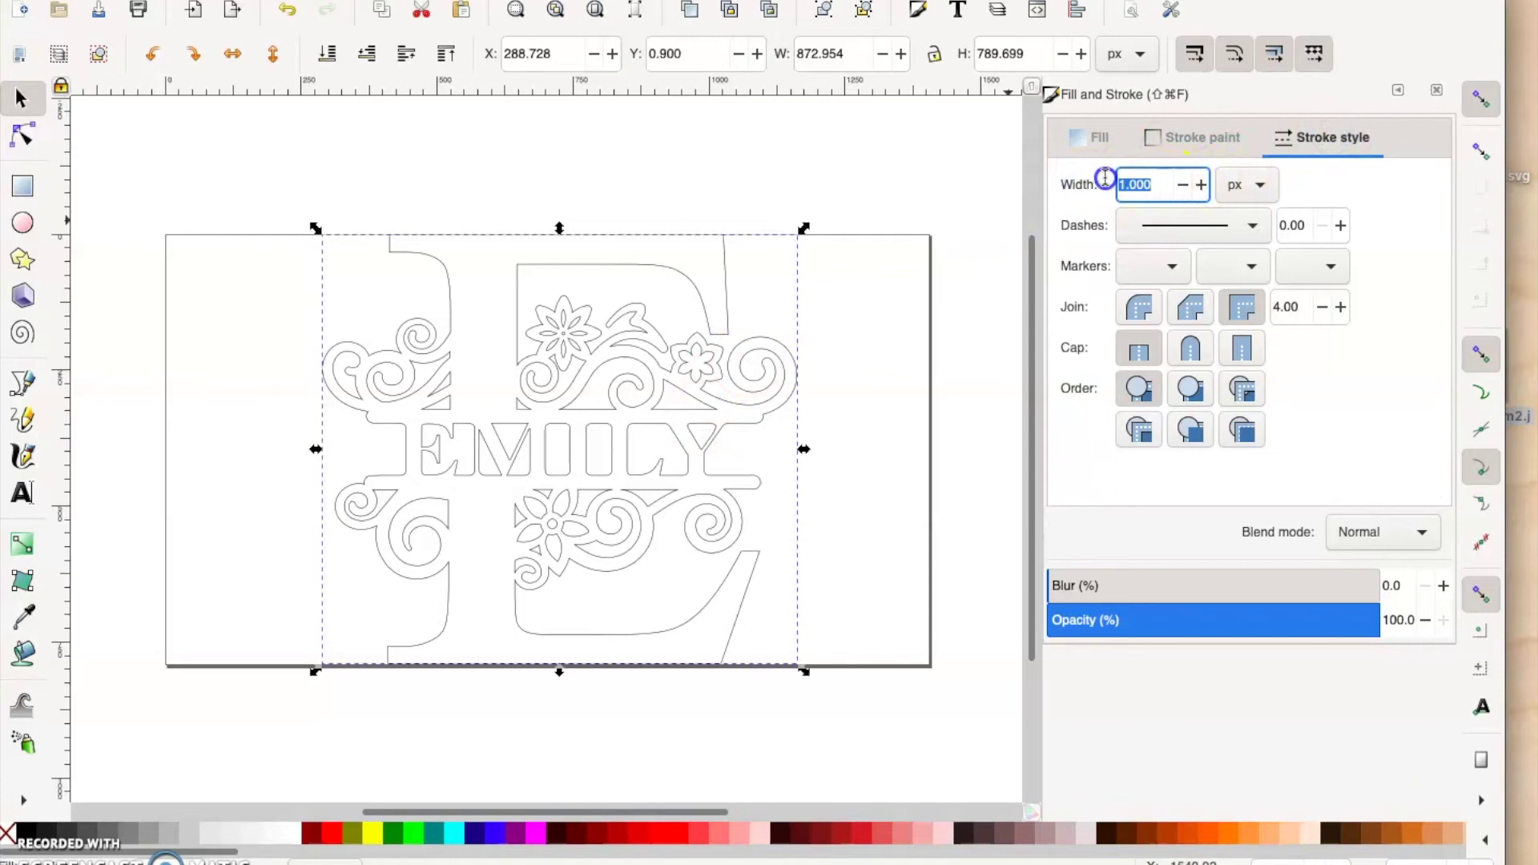
key(Return)
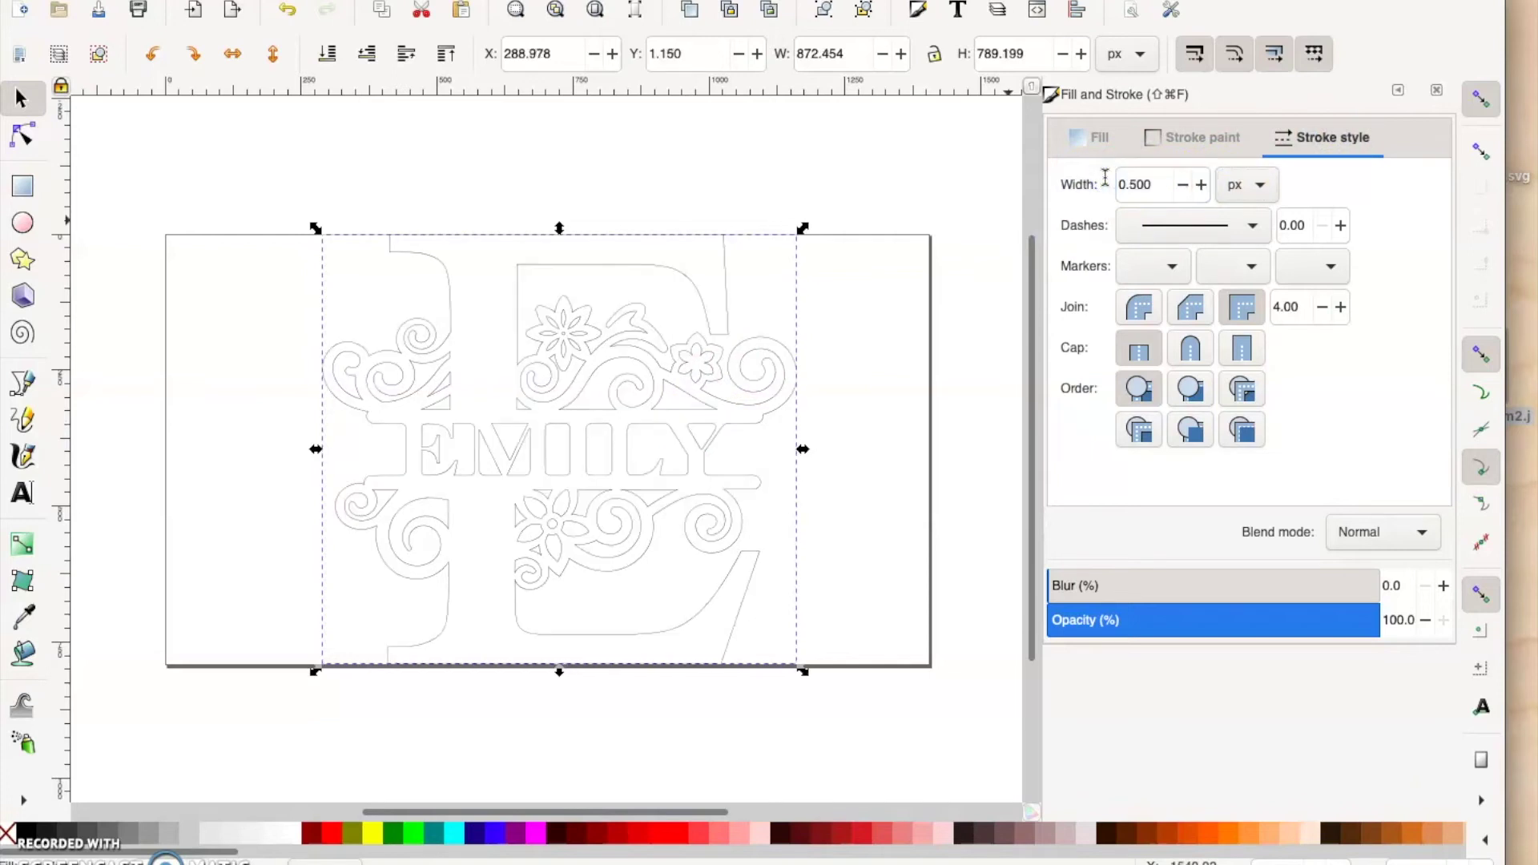
click(840, 271)
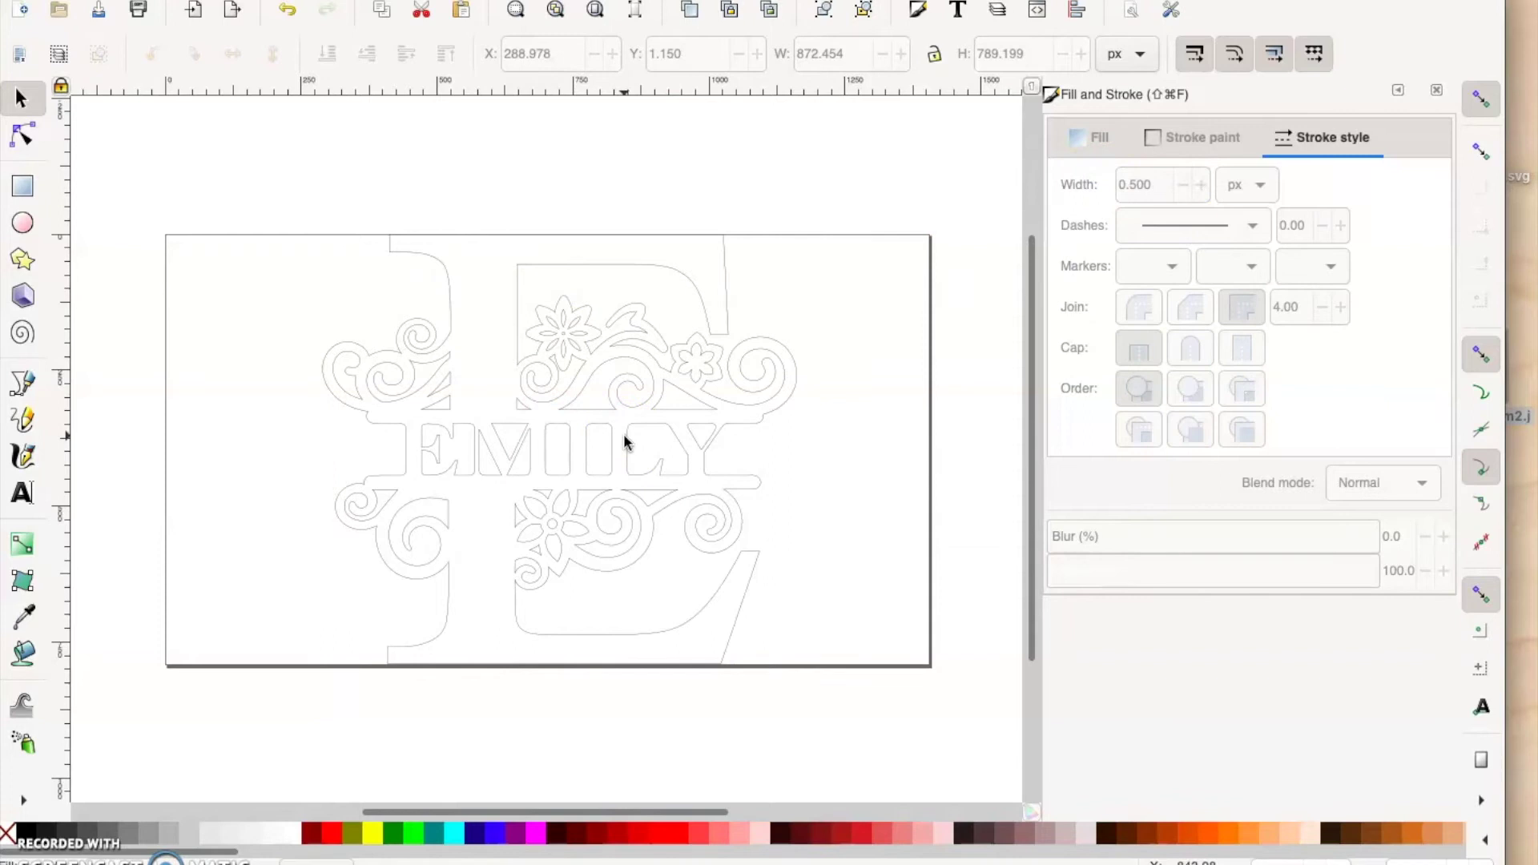
click(818, 494)
click(625, 429)
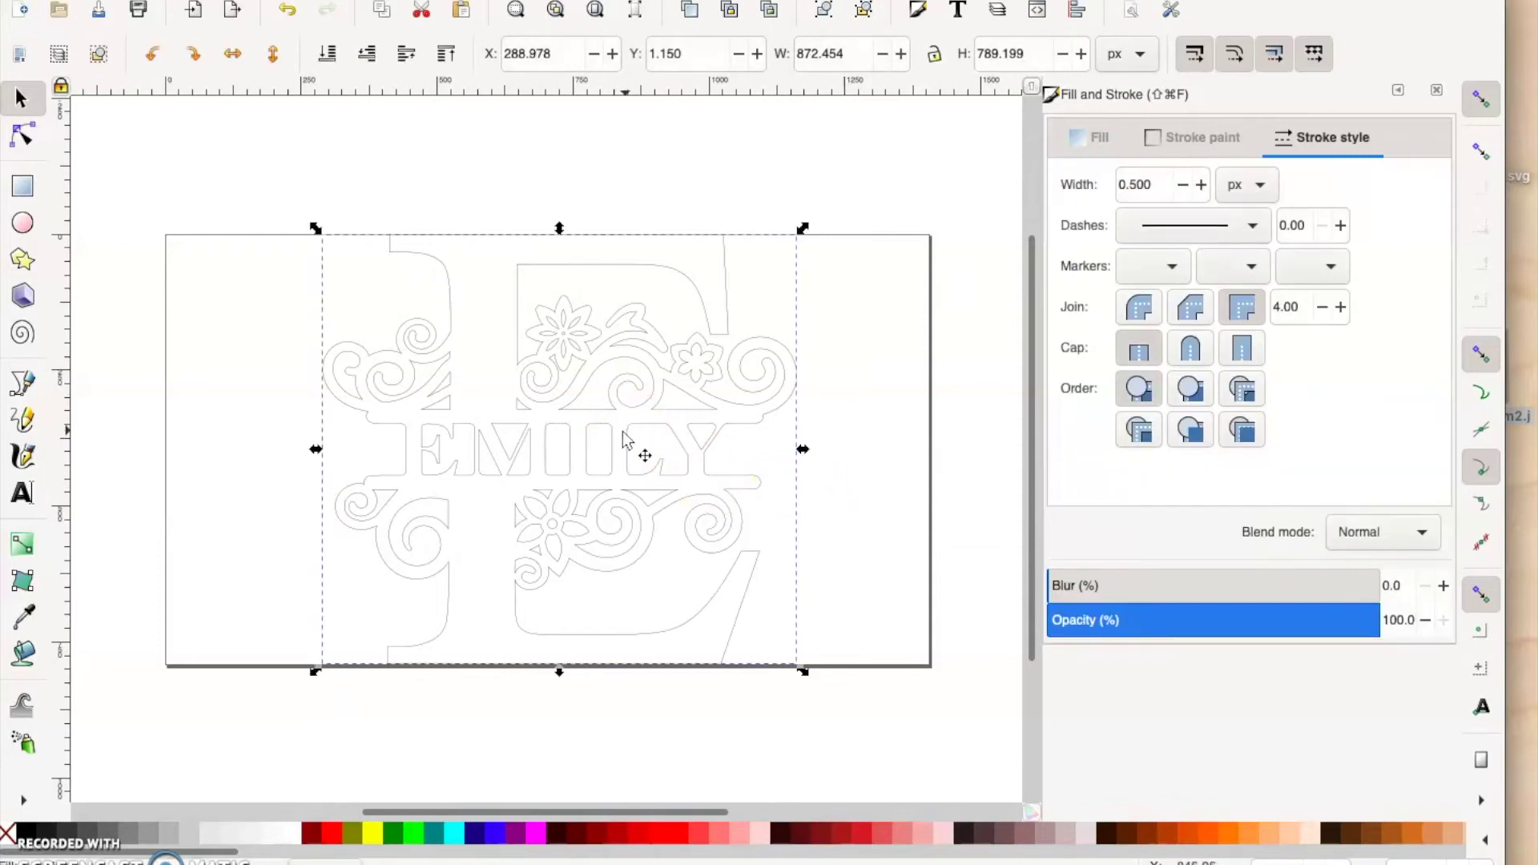
click(200, 8)
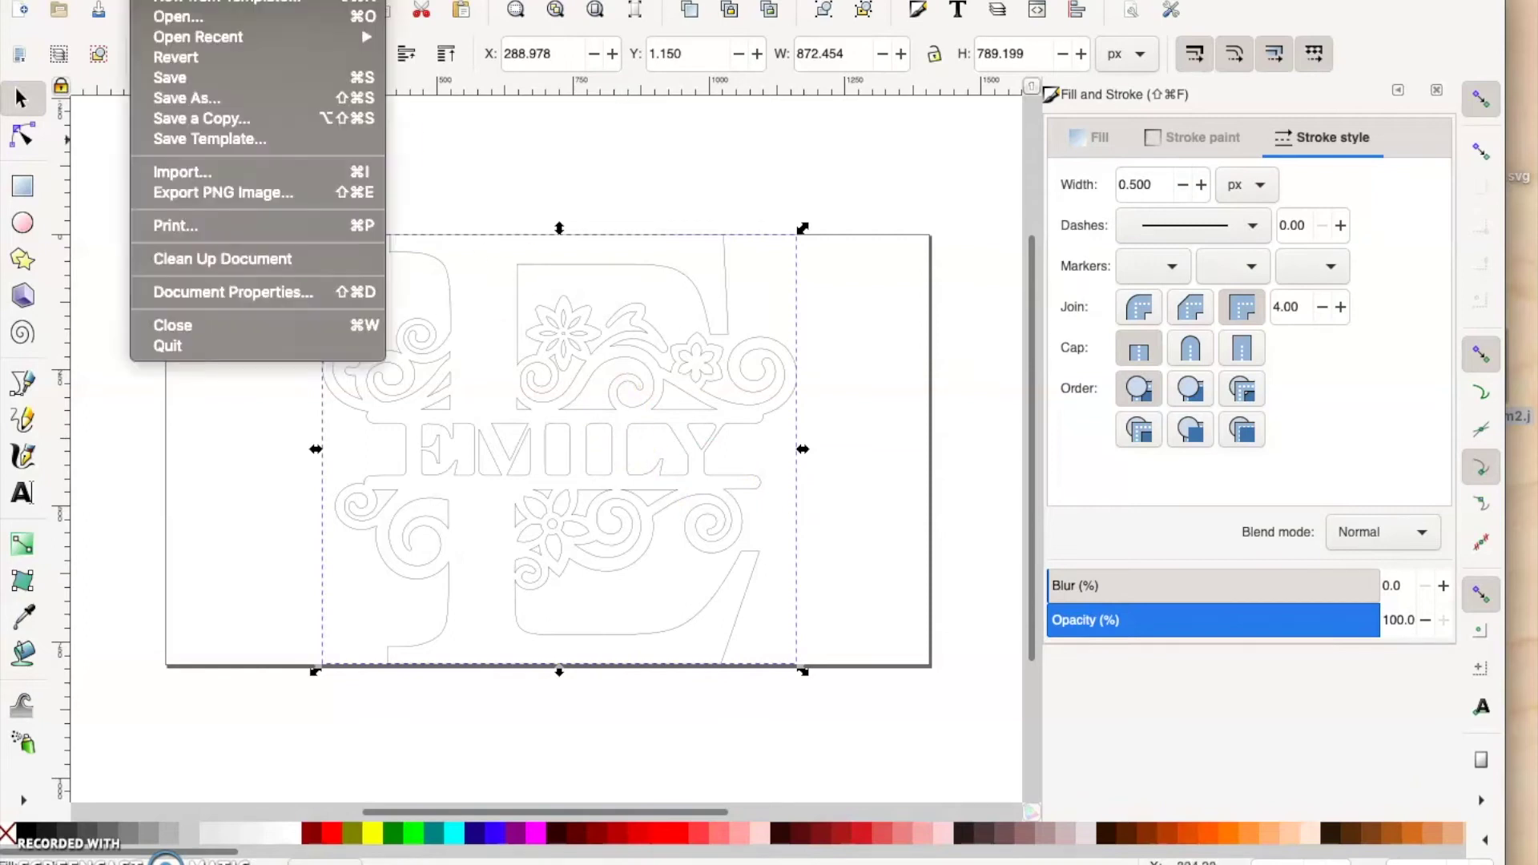
Step: Save the outlined design as an Inkscape SVG named EMILY-FLORALI on the Desktop
click(200, 96)
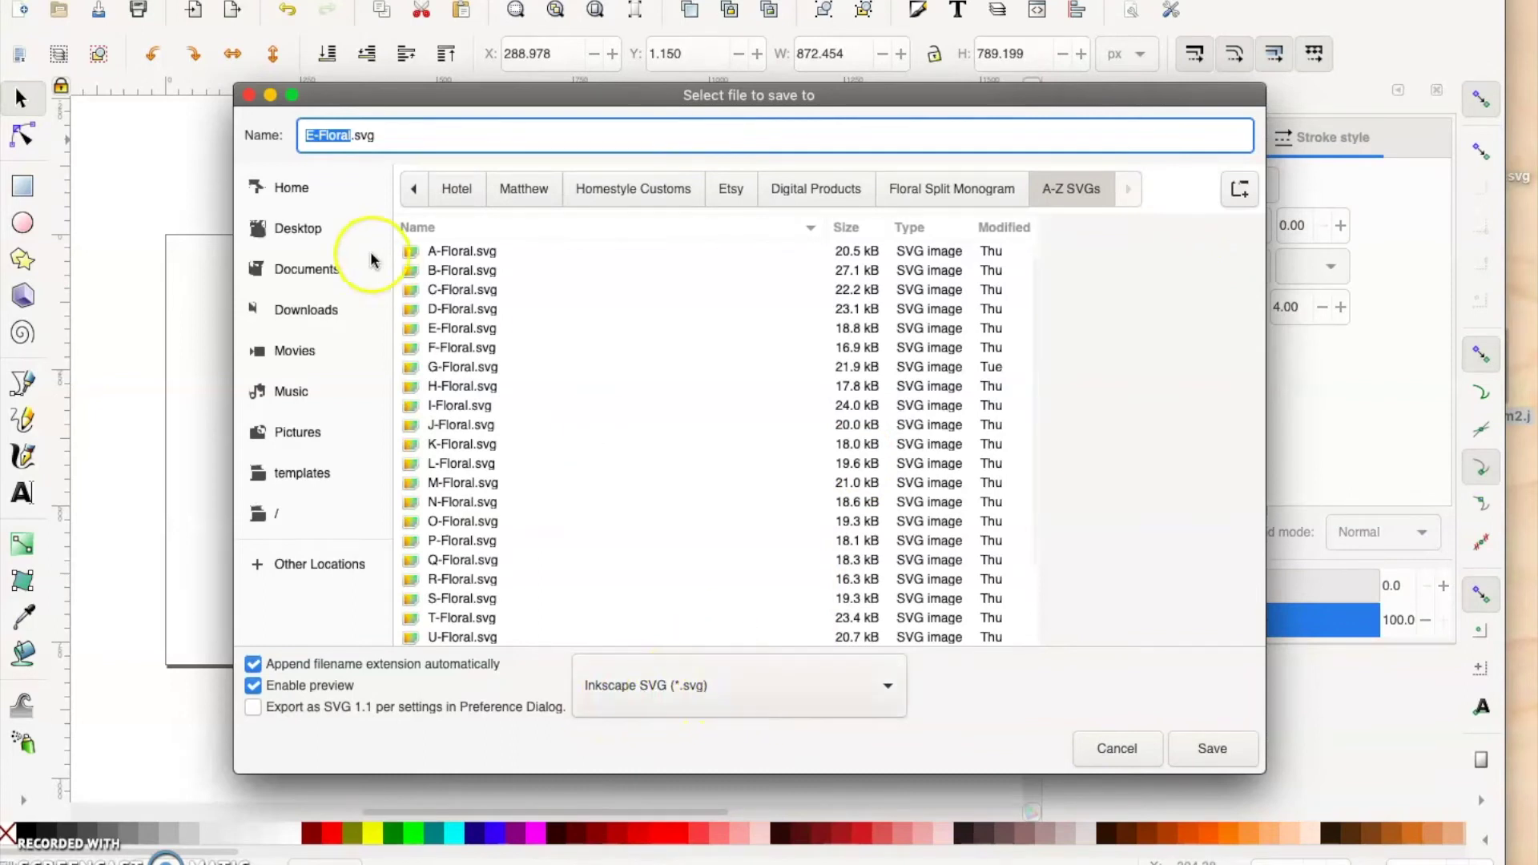
click(295, 231)
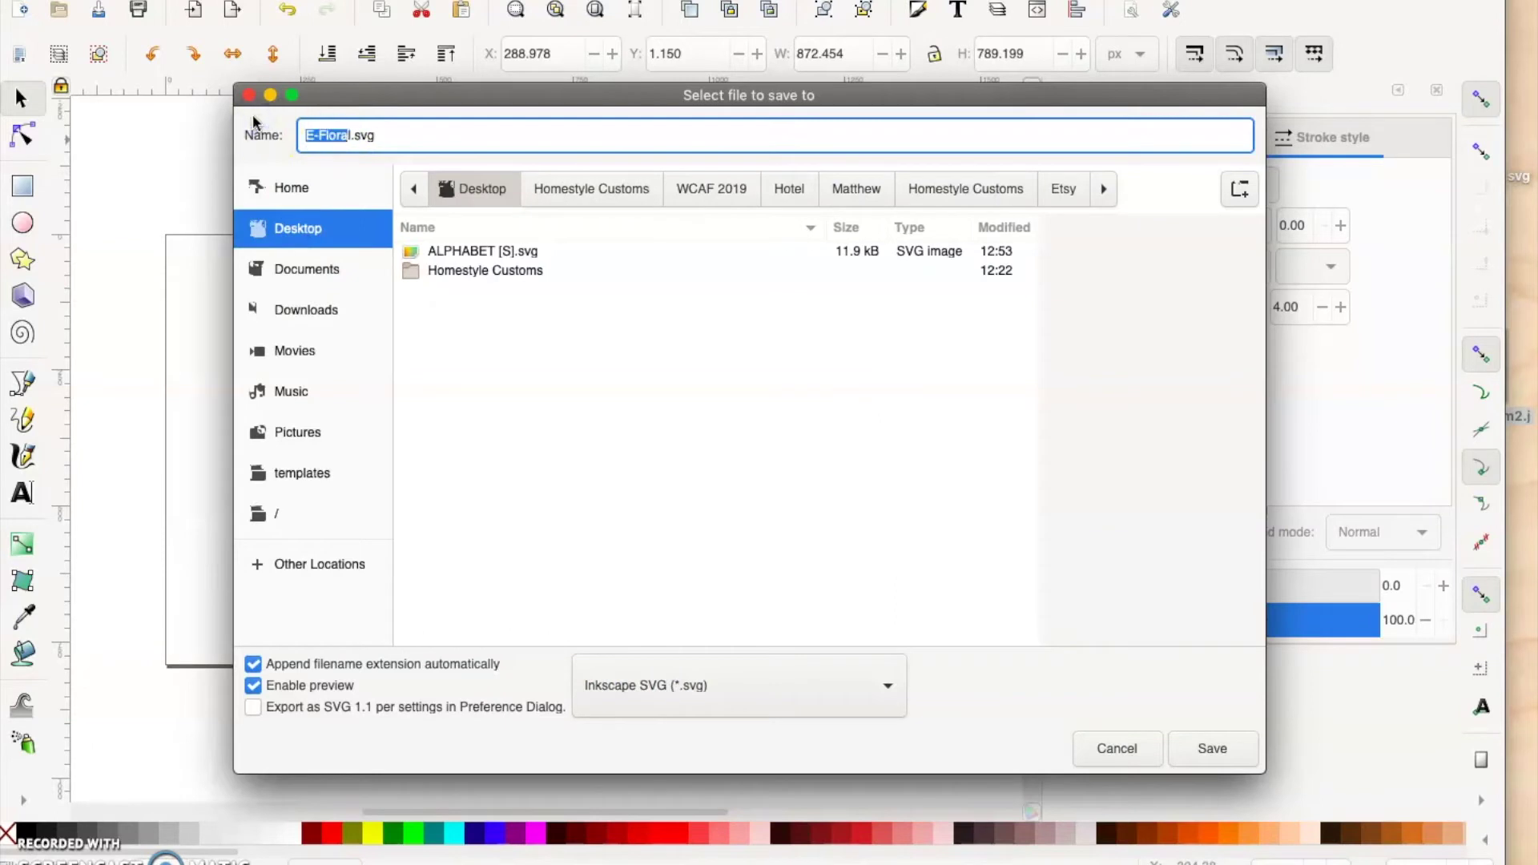
text(E)
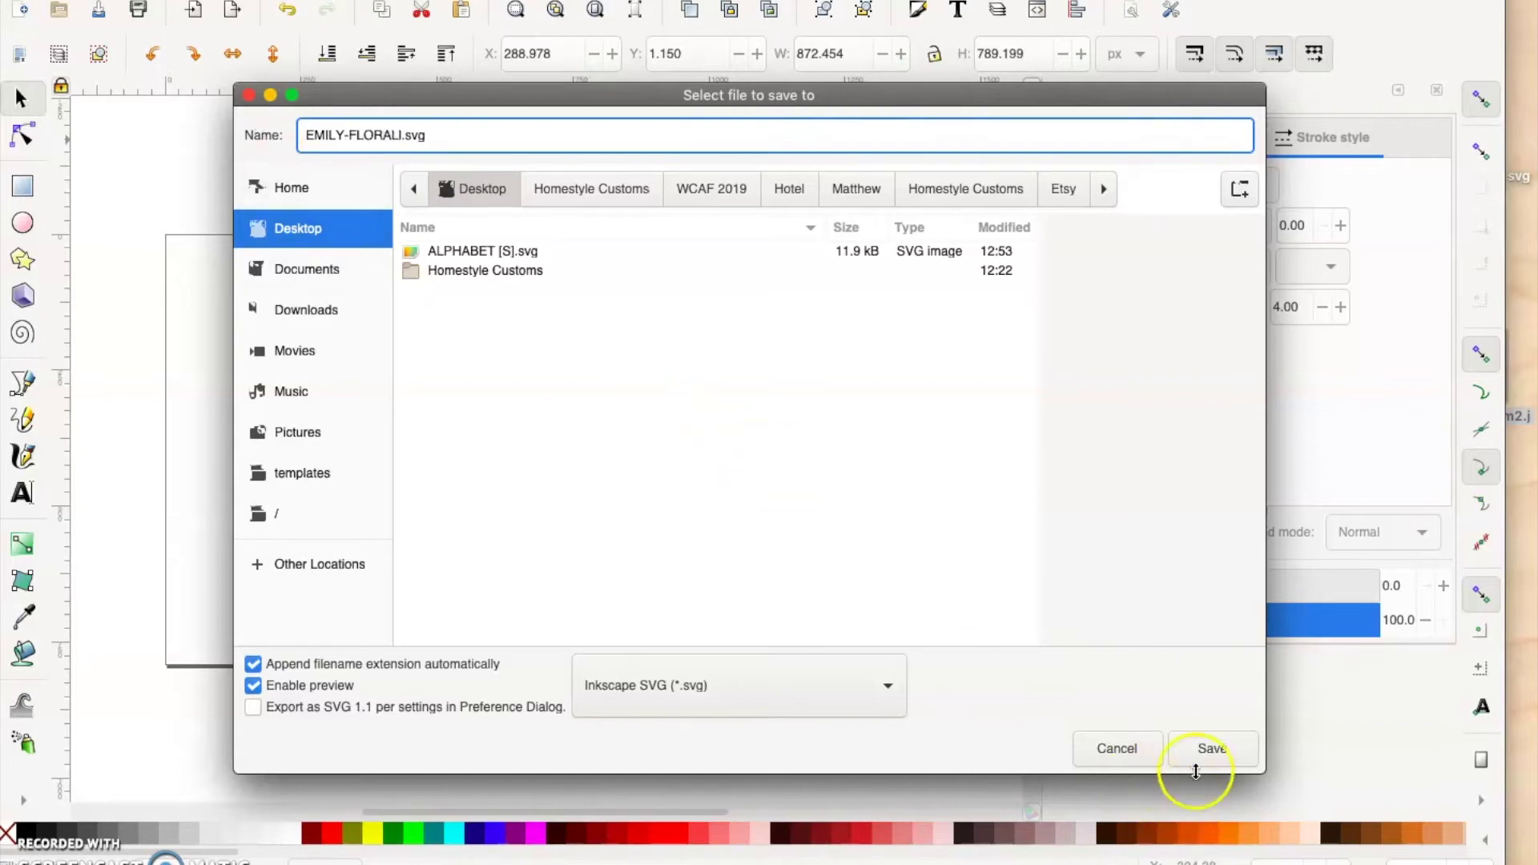
click(1211, 748)
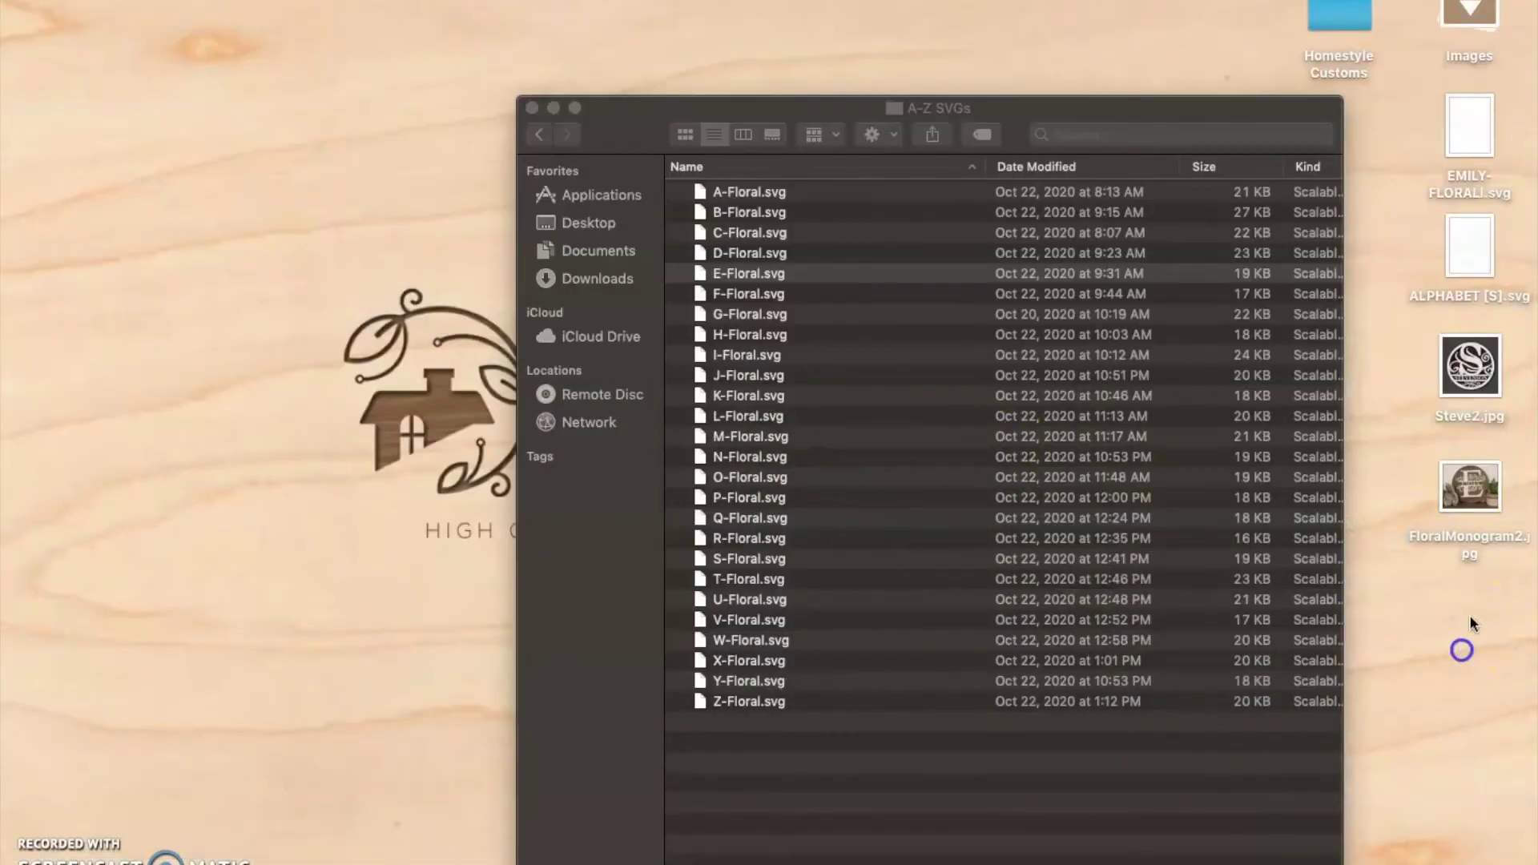
Step: Quick Look the EMILY-FLORALI.svg file on the Desktop, then close the preview
click(1463, 128)
key(space)
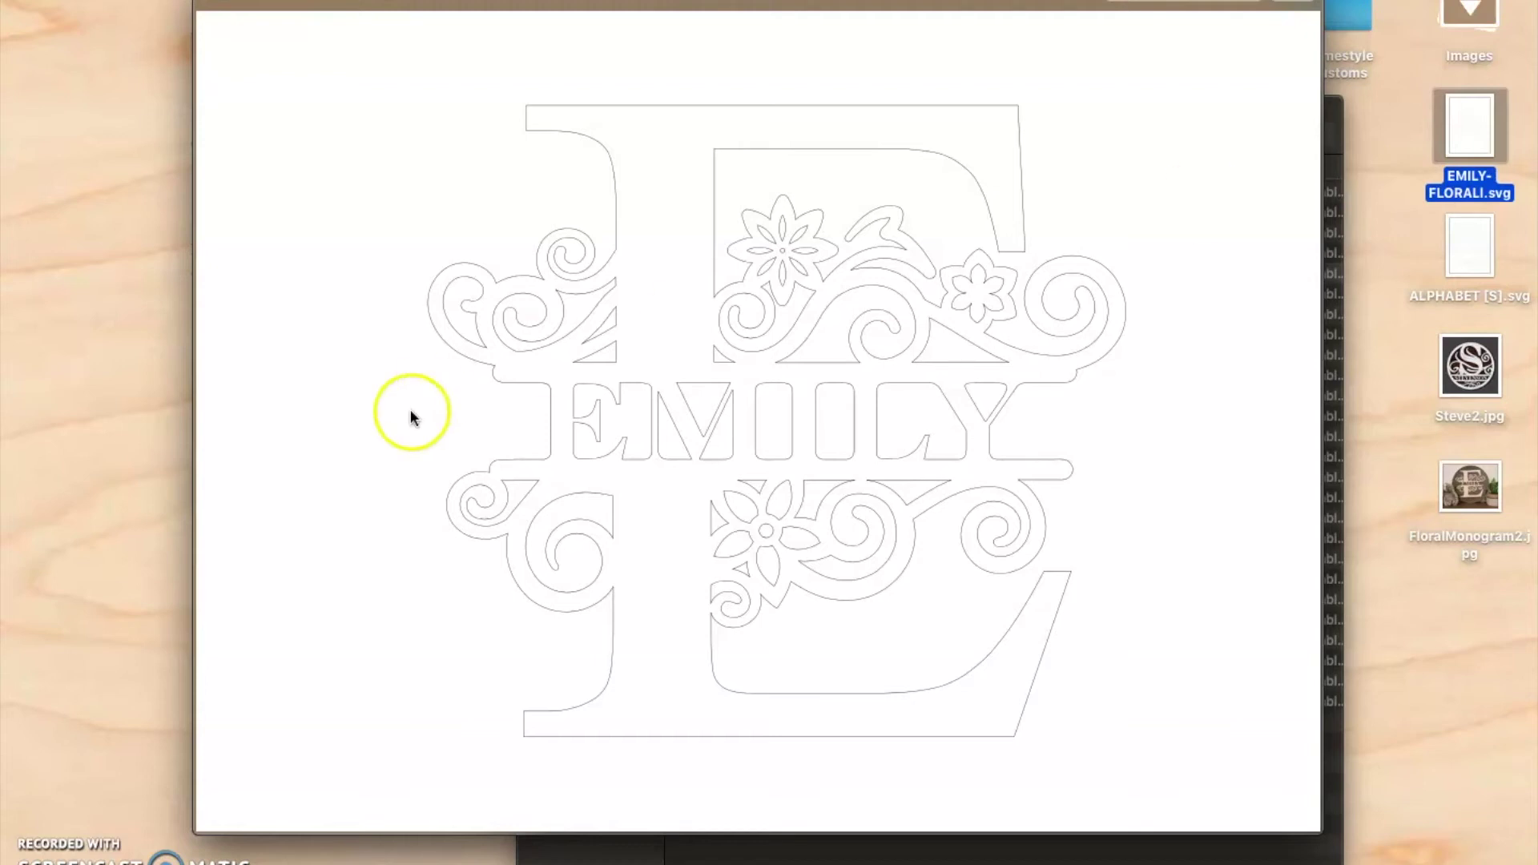
key(space)
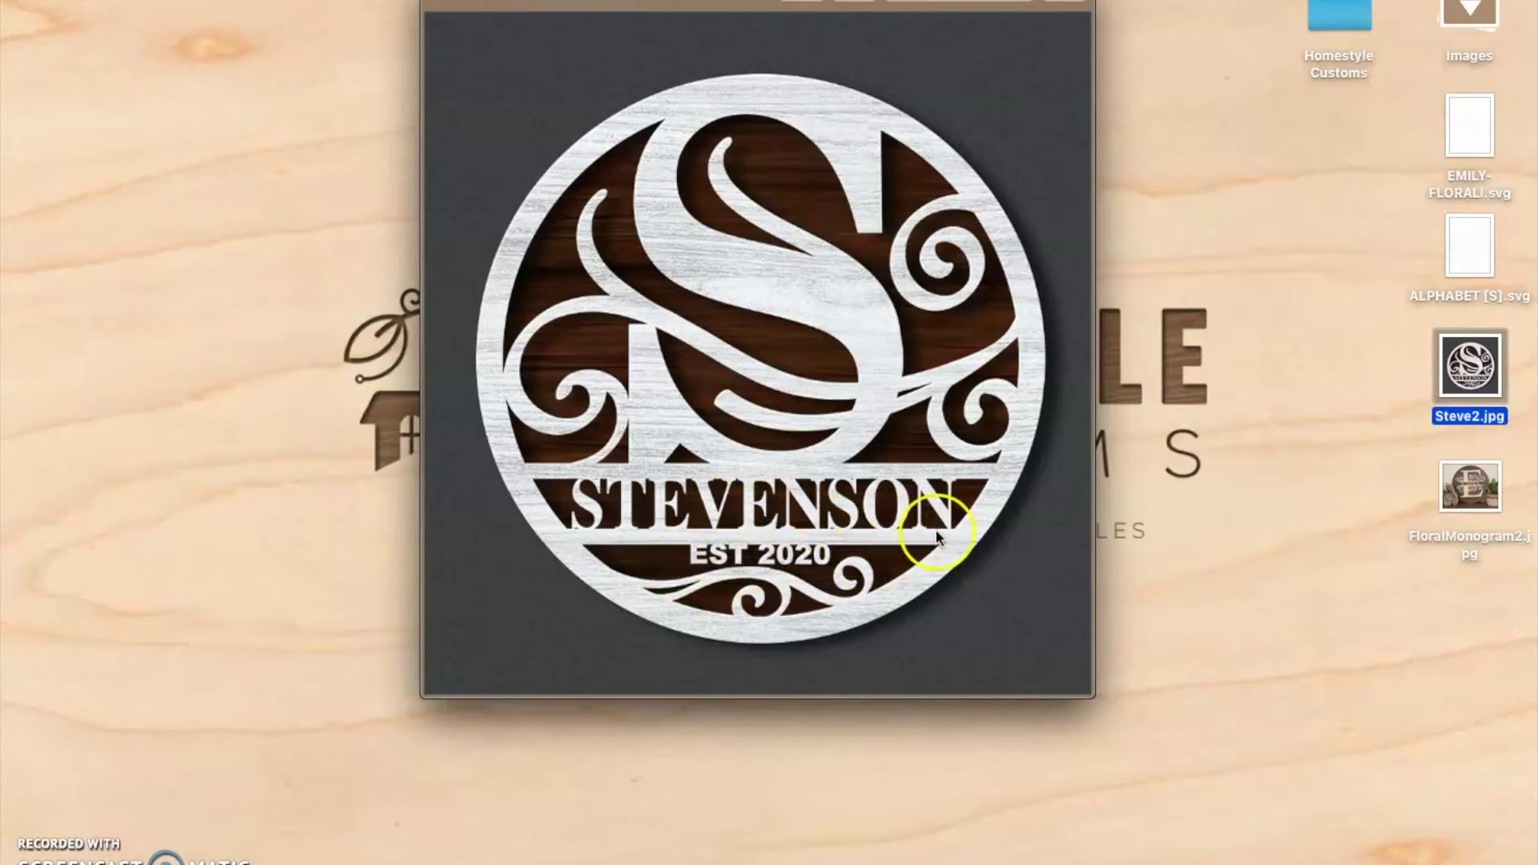
Step: Open ALPHABET [S].svg with Inkscape and enlarge the window to show the 778.5 px round S
key(space)
click(1465, 240)
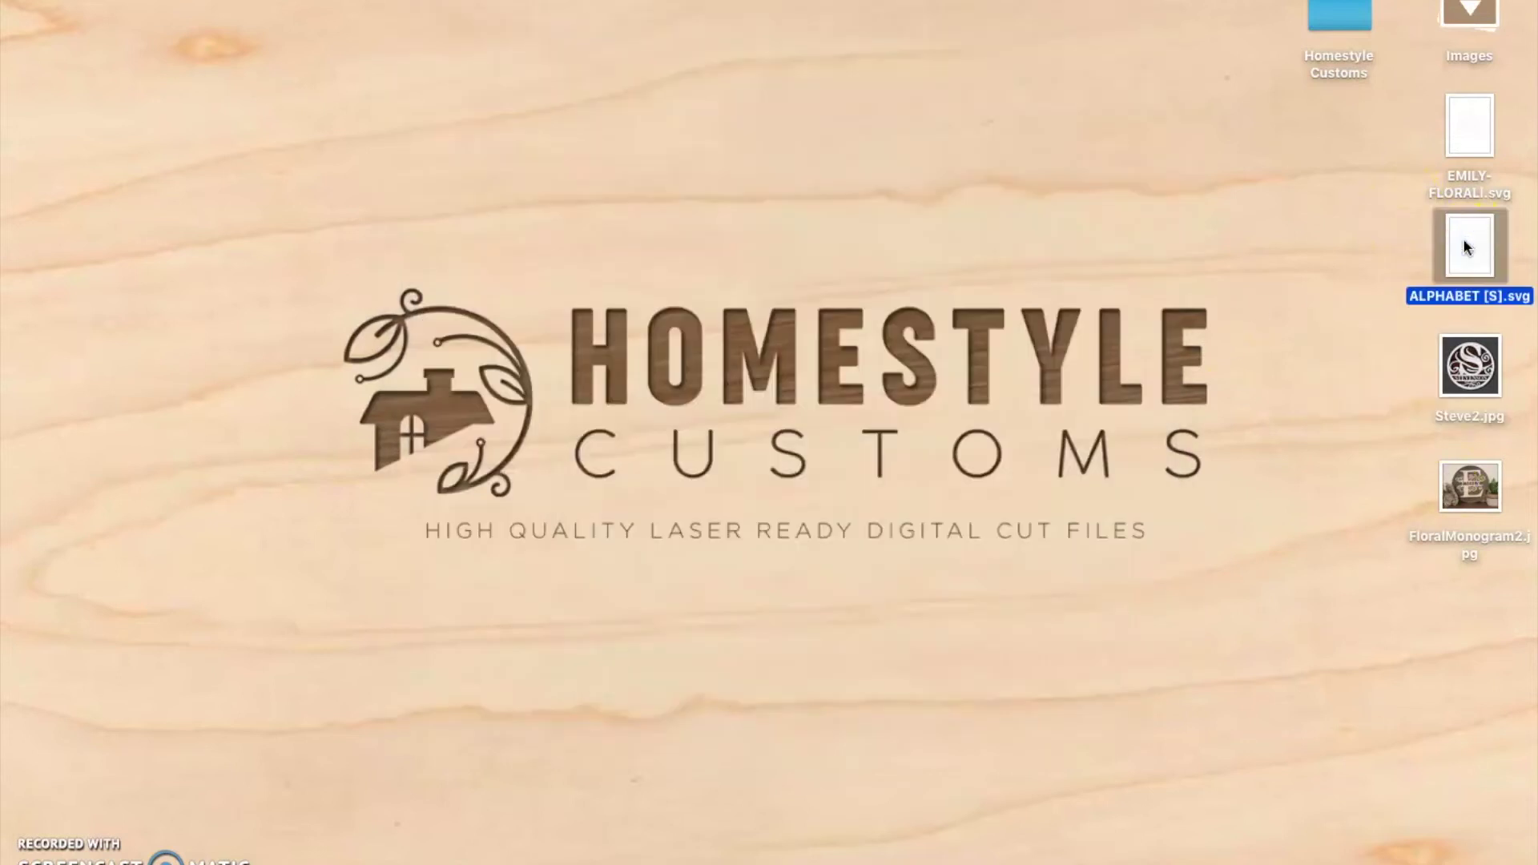
right_click(1467, 247)
mouse_move(1368, 271)
click(1049, 332)
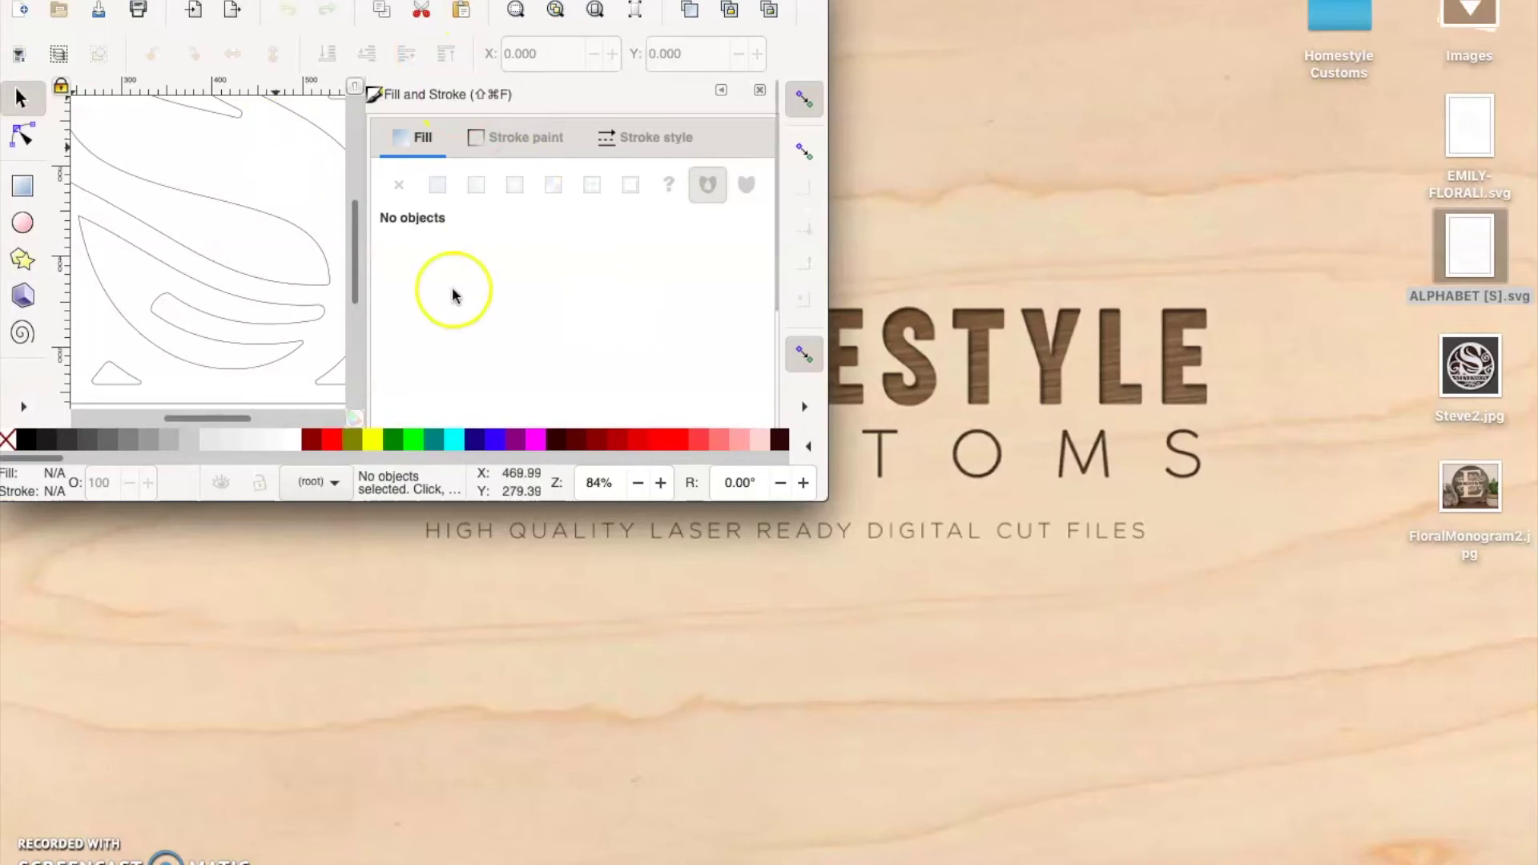
drag(824, 497, 1535, 862)
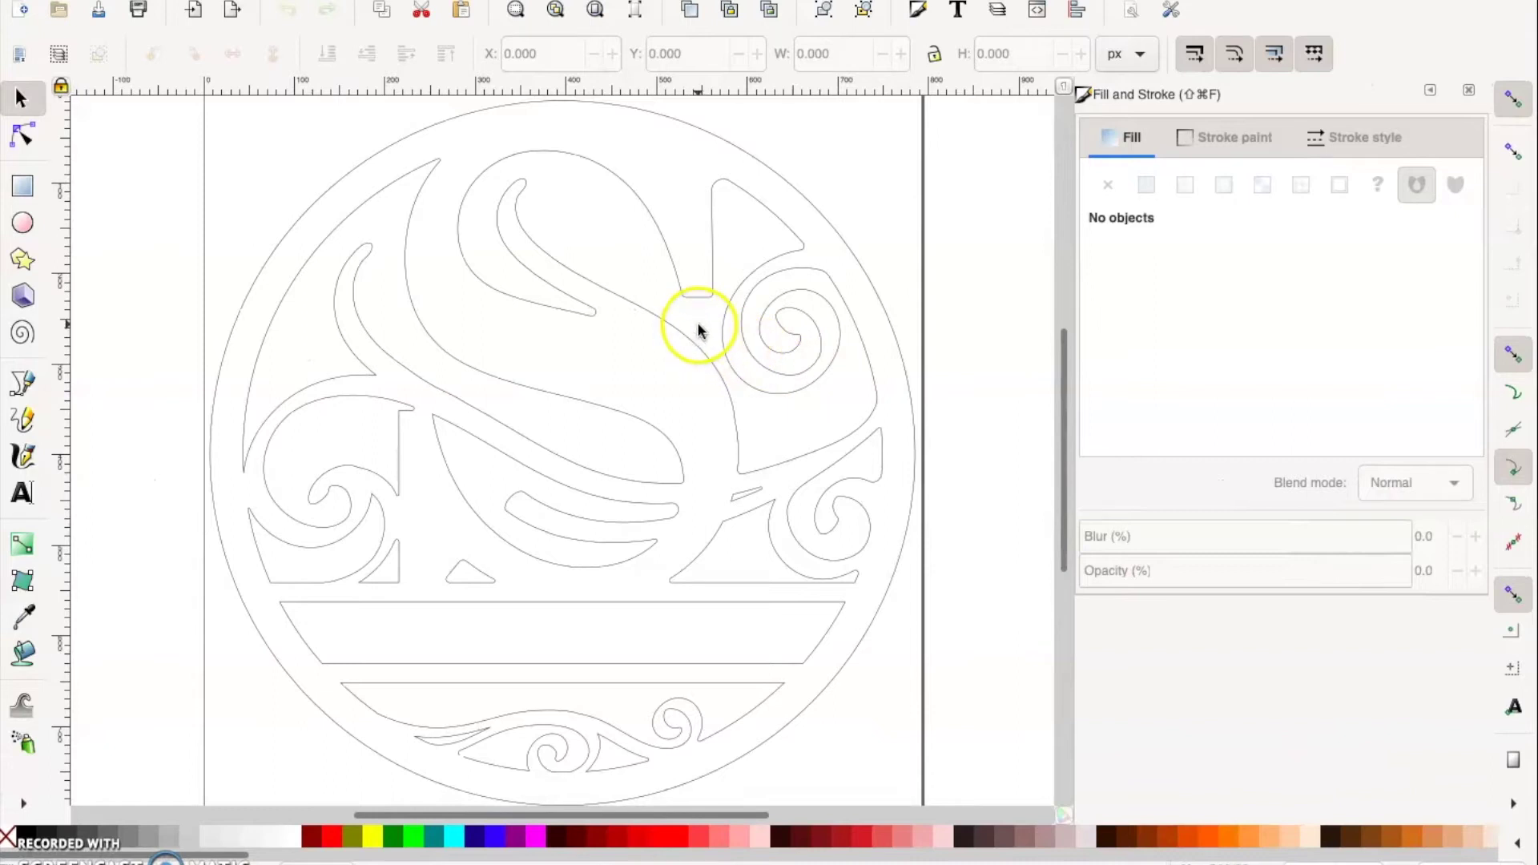
click(694, 300)
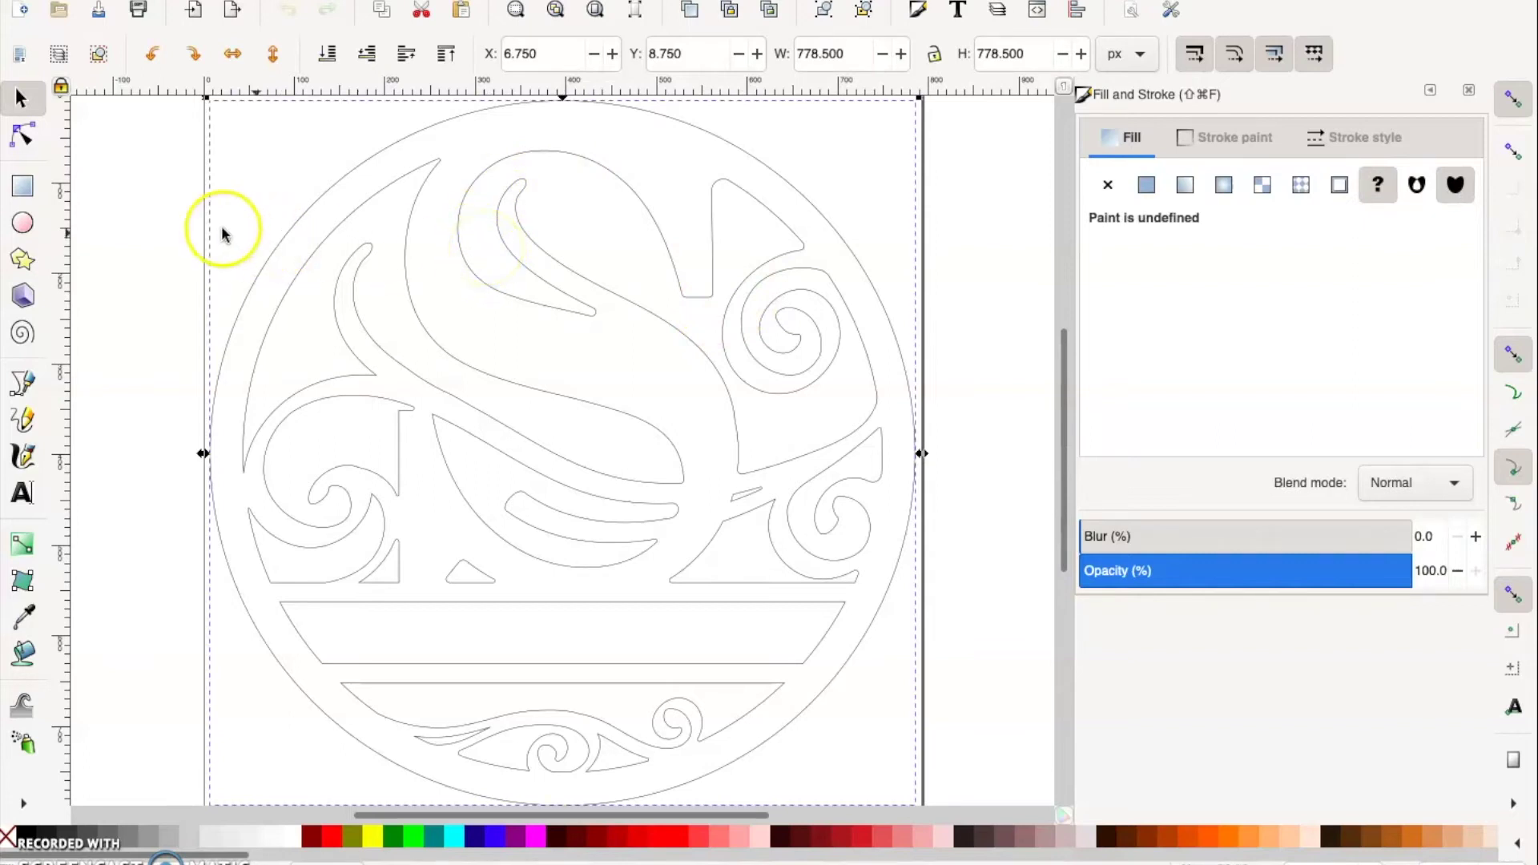
Step: Add a text object reading STEVENSON beside the page
click(160, 236)
click(25, 494)
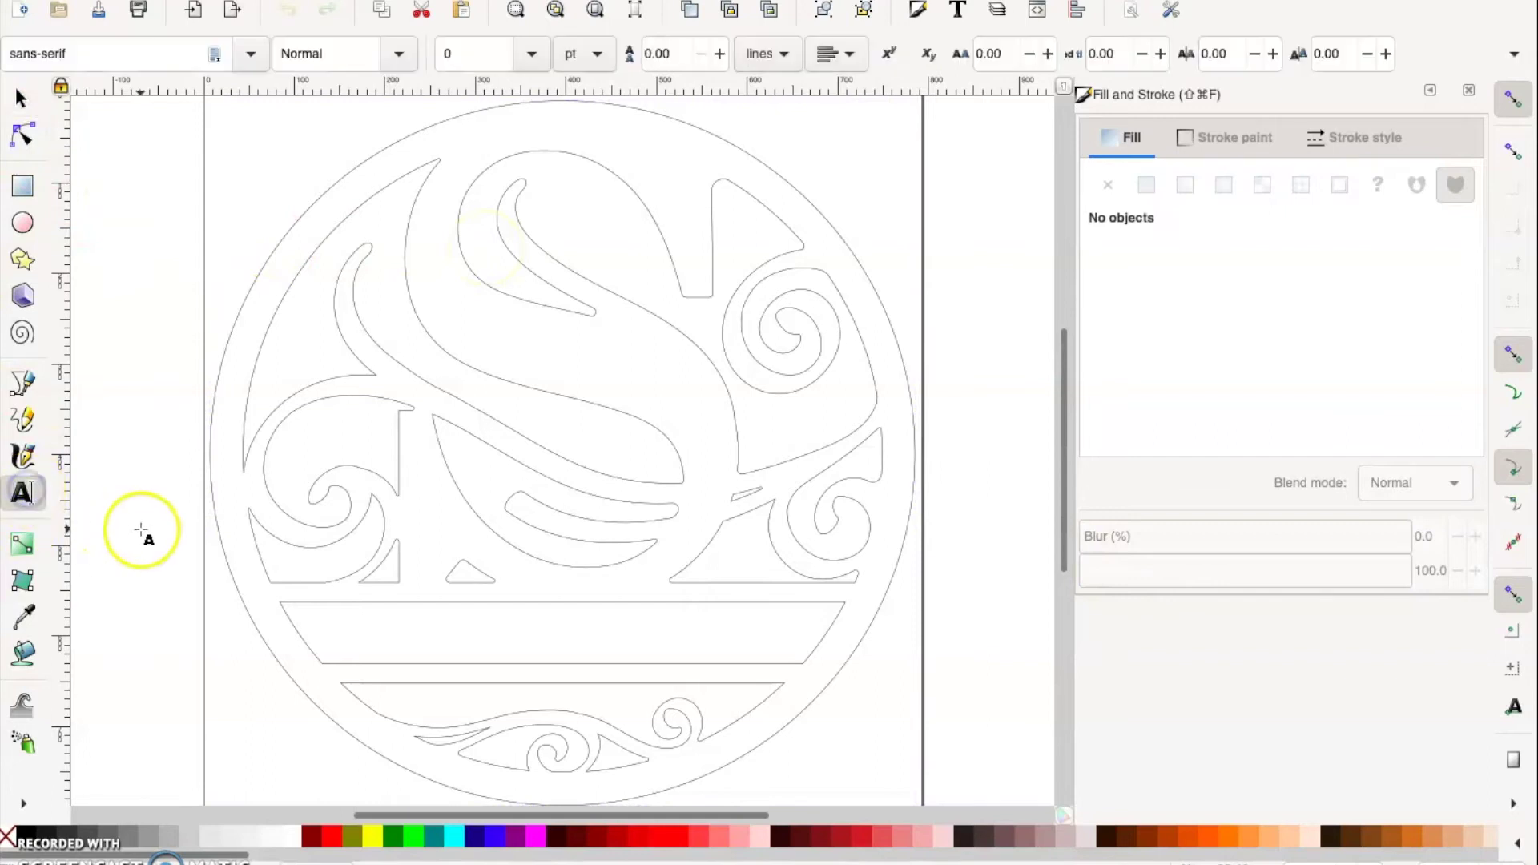
click(141, 529)
text(STE)
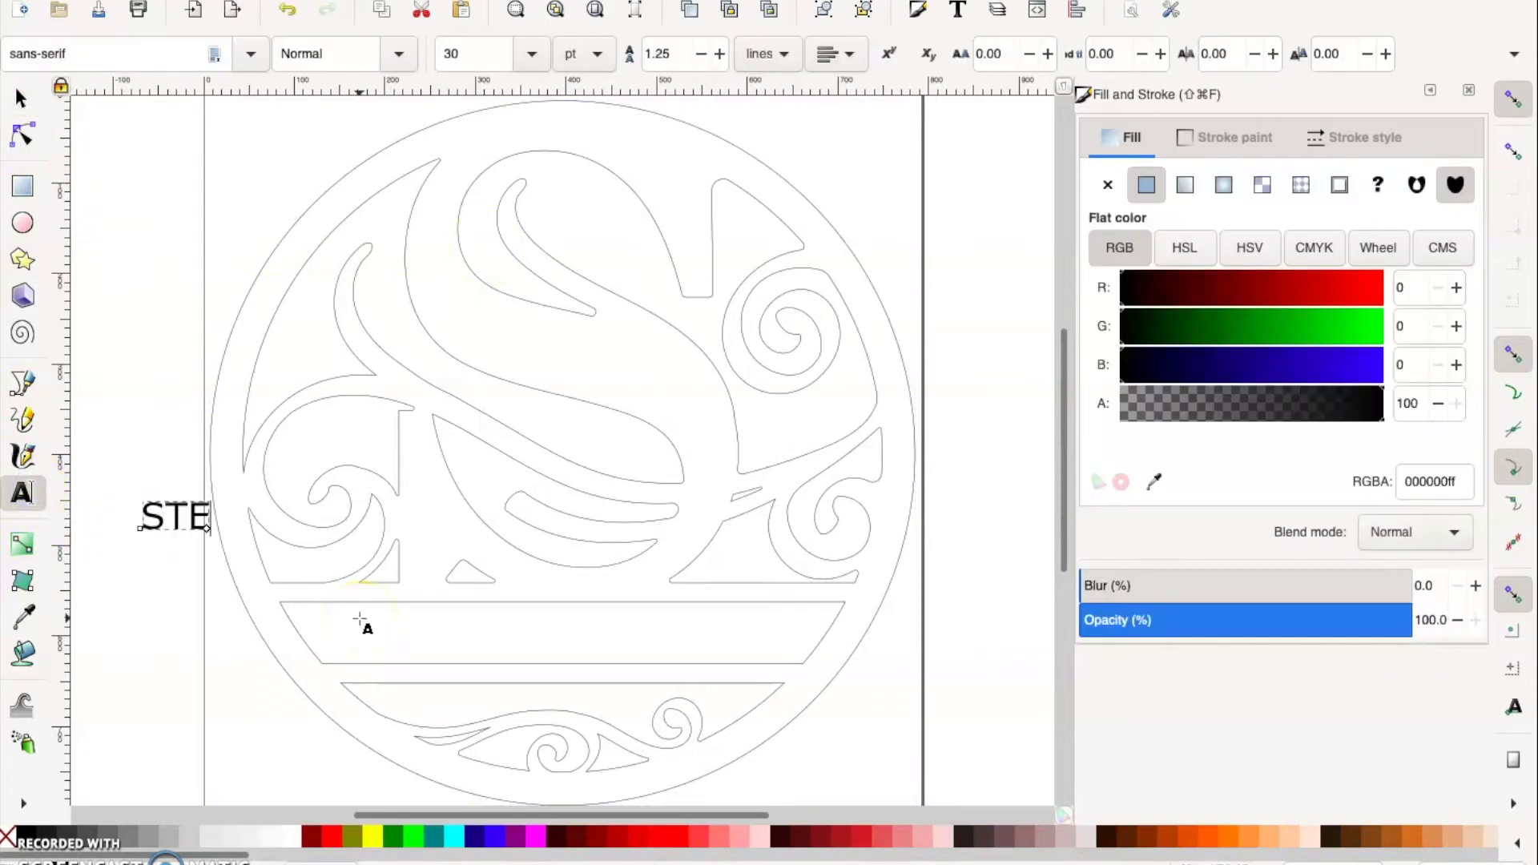
text(VENSON)
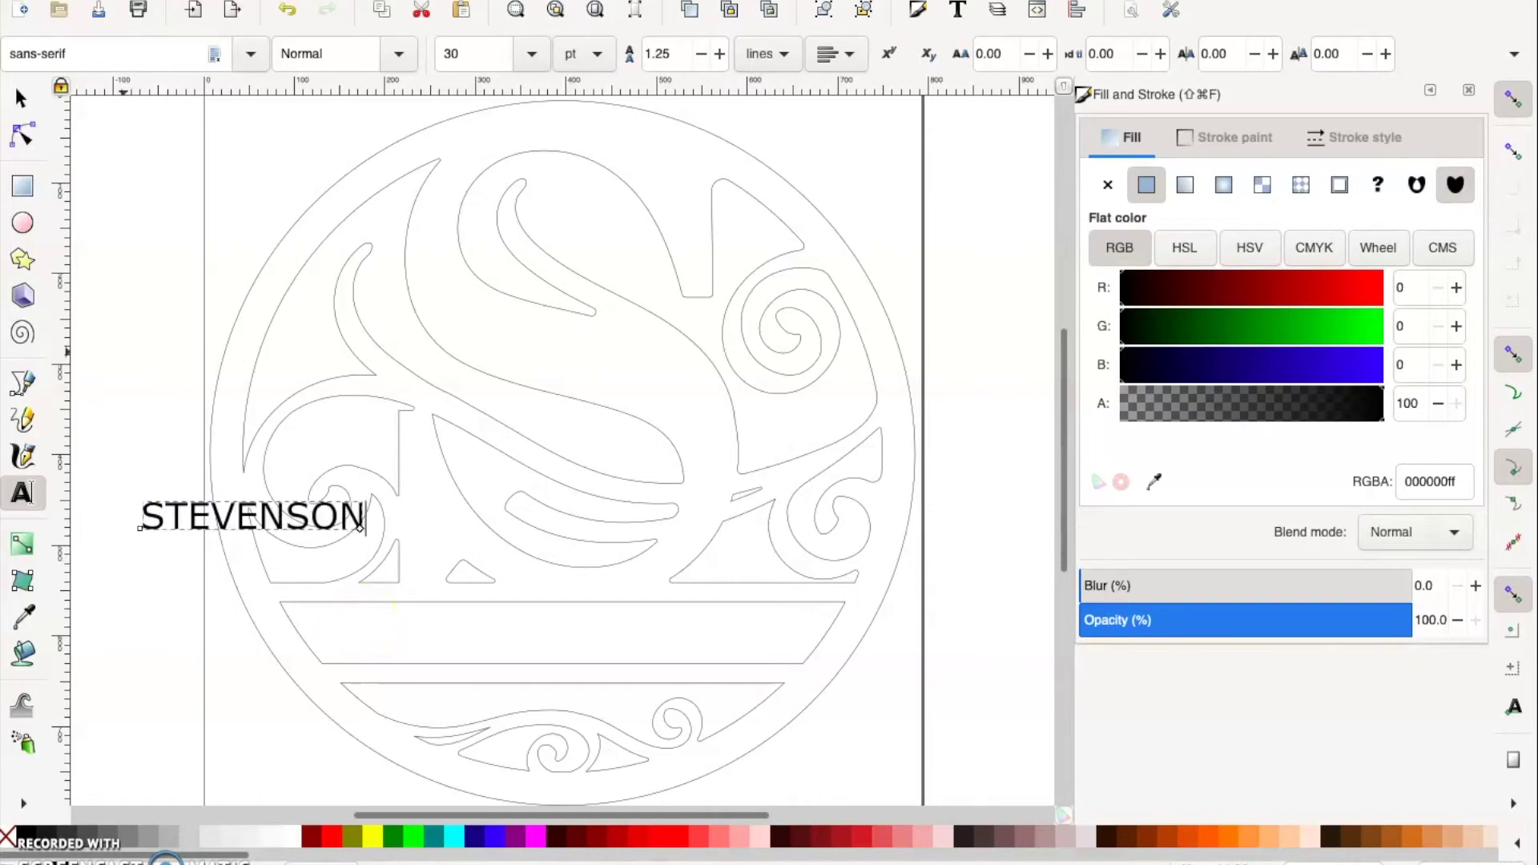
Step: Move STEVENSON into the emblem's lower band, undoing an accidental emblem move
click(21, 97)
drag(299, 503, 563, 607)
key(ctrl+z)
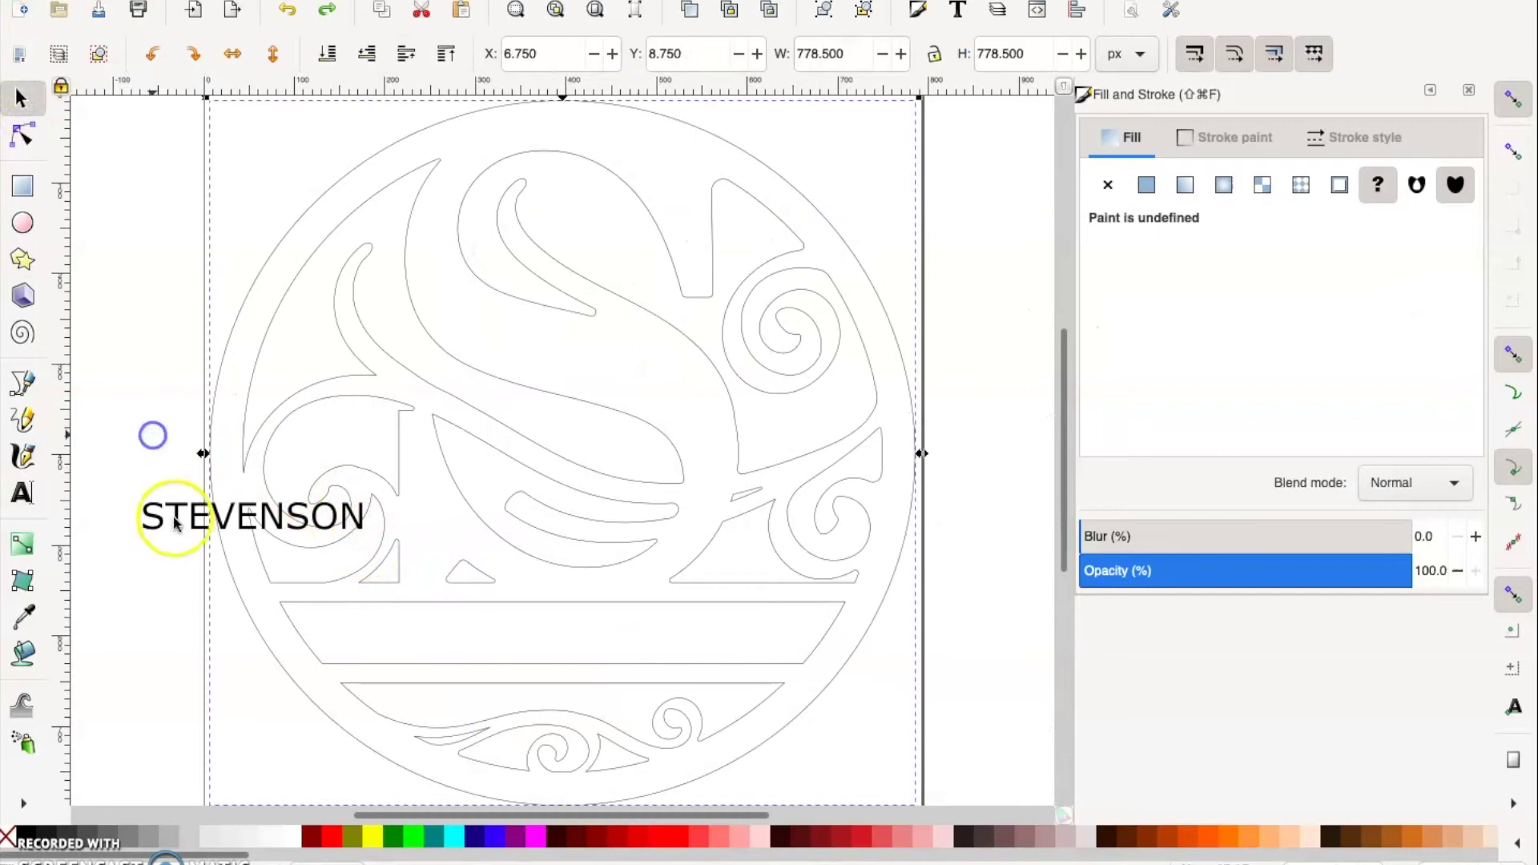
click(171, 523)
click(200, 529)
drag(451, 596, 490, 633)
click(605, 602)
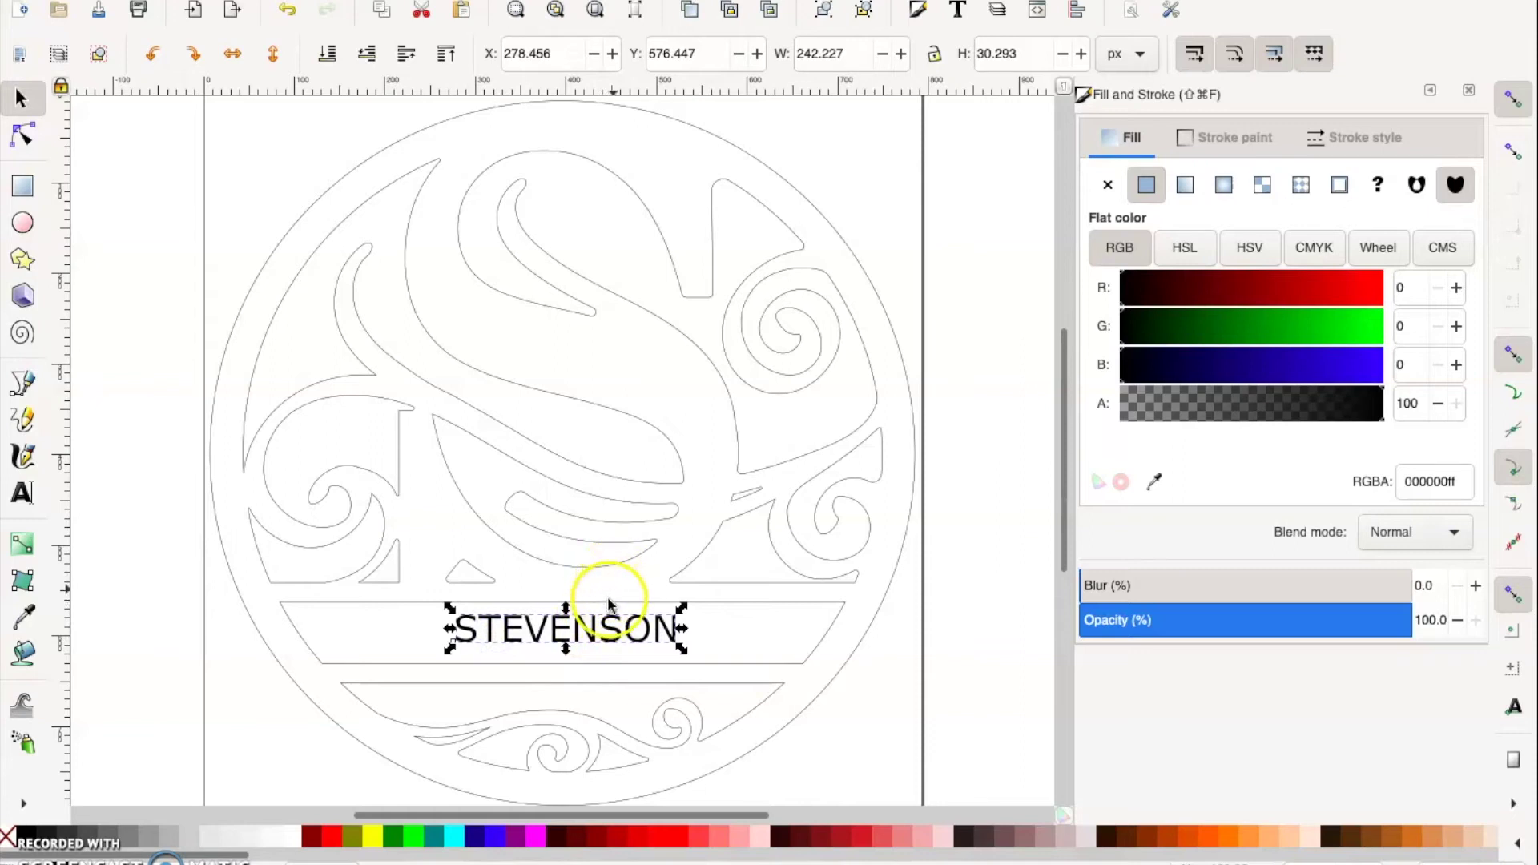
Step: Set the STEVENSON text to Times Bold
click(24, 496)
click(101, 54)
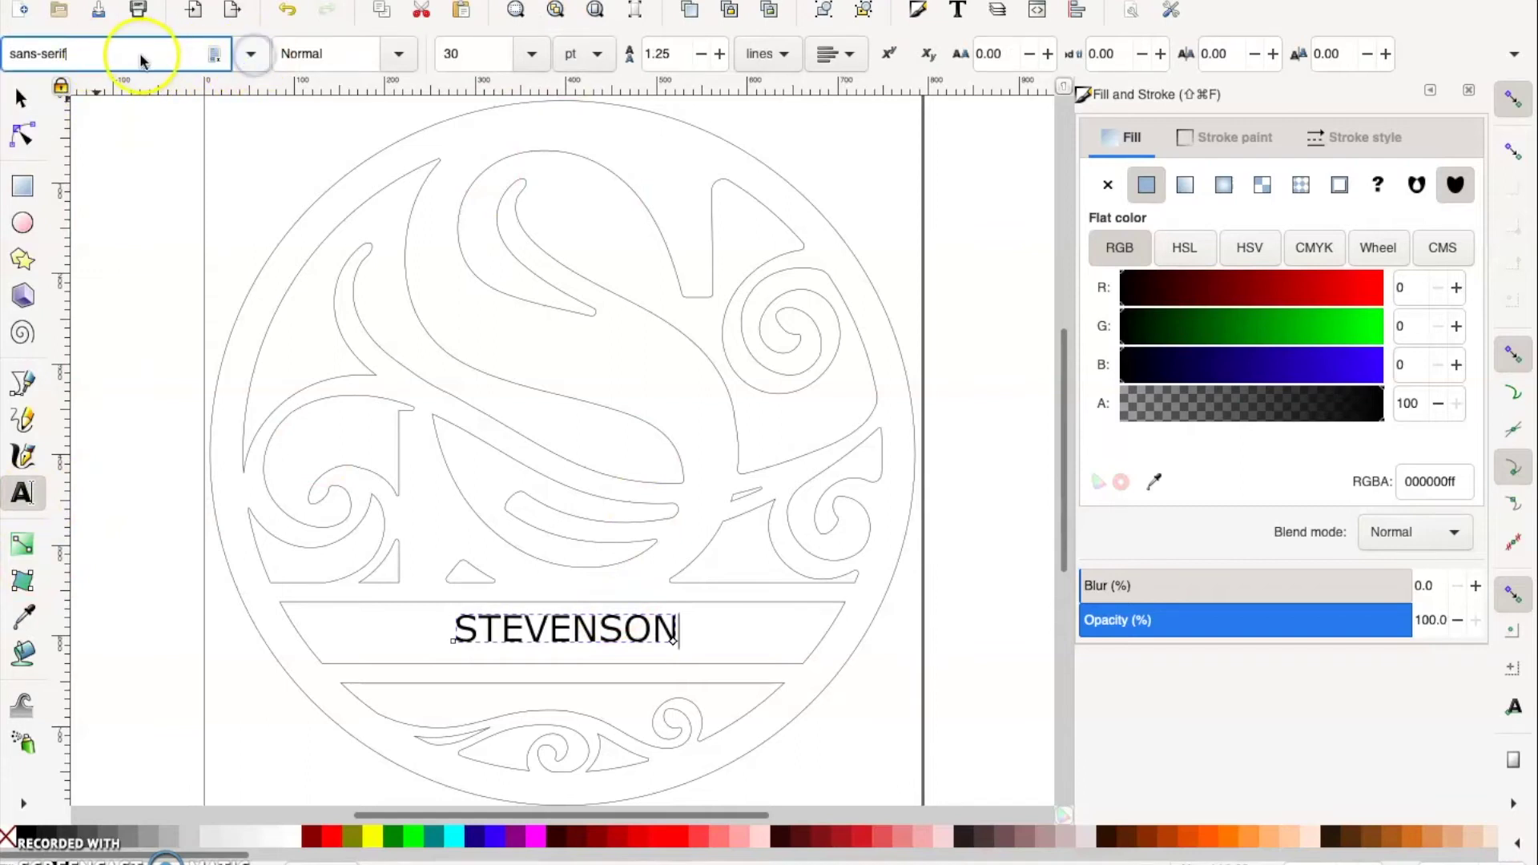
click(81, 54)
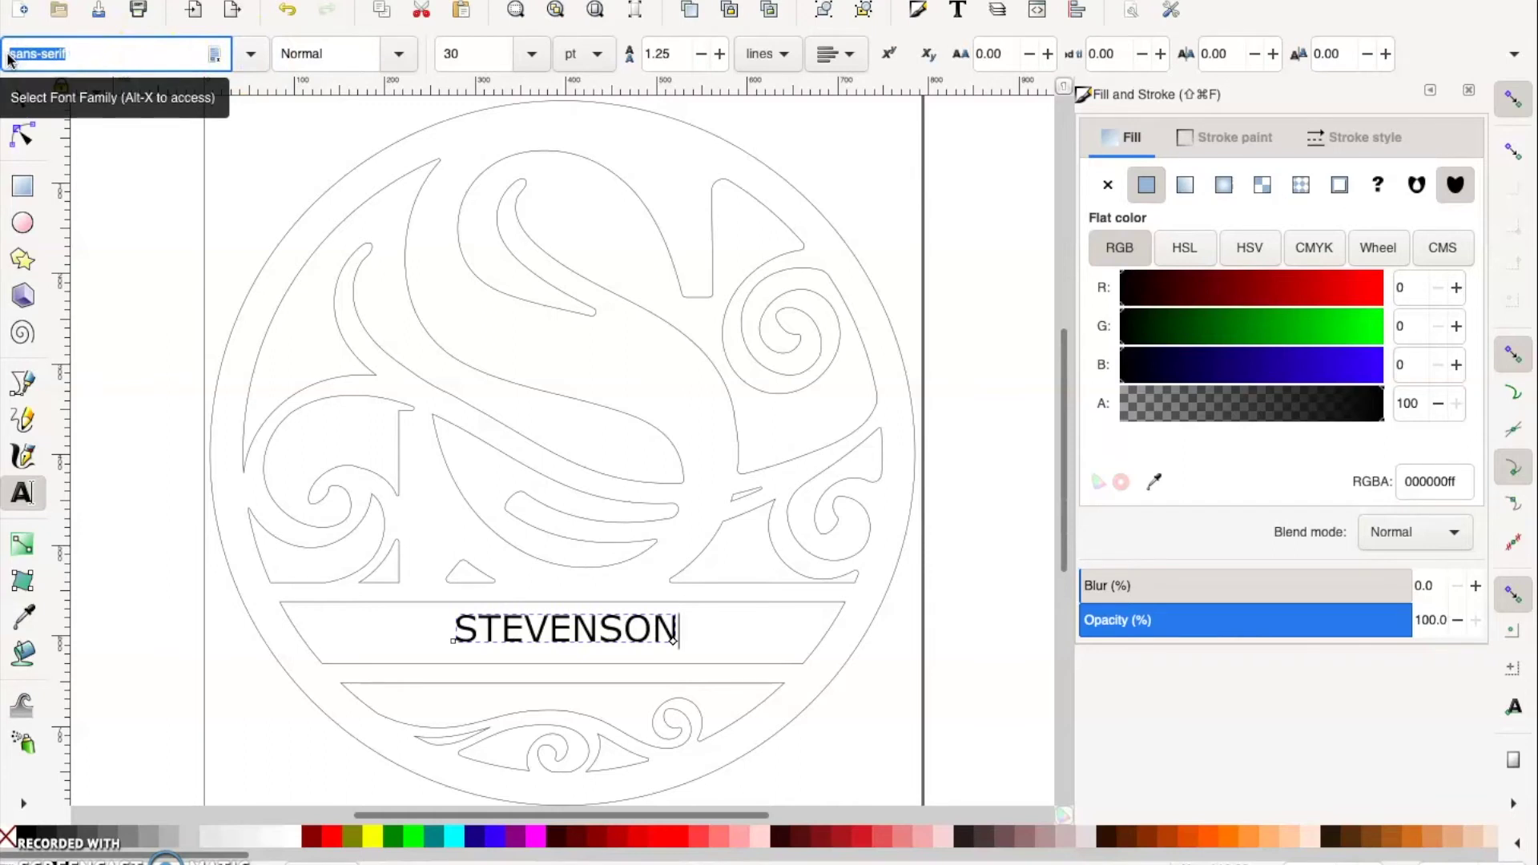
text(Times)
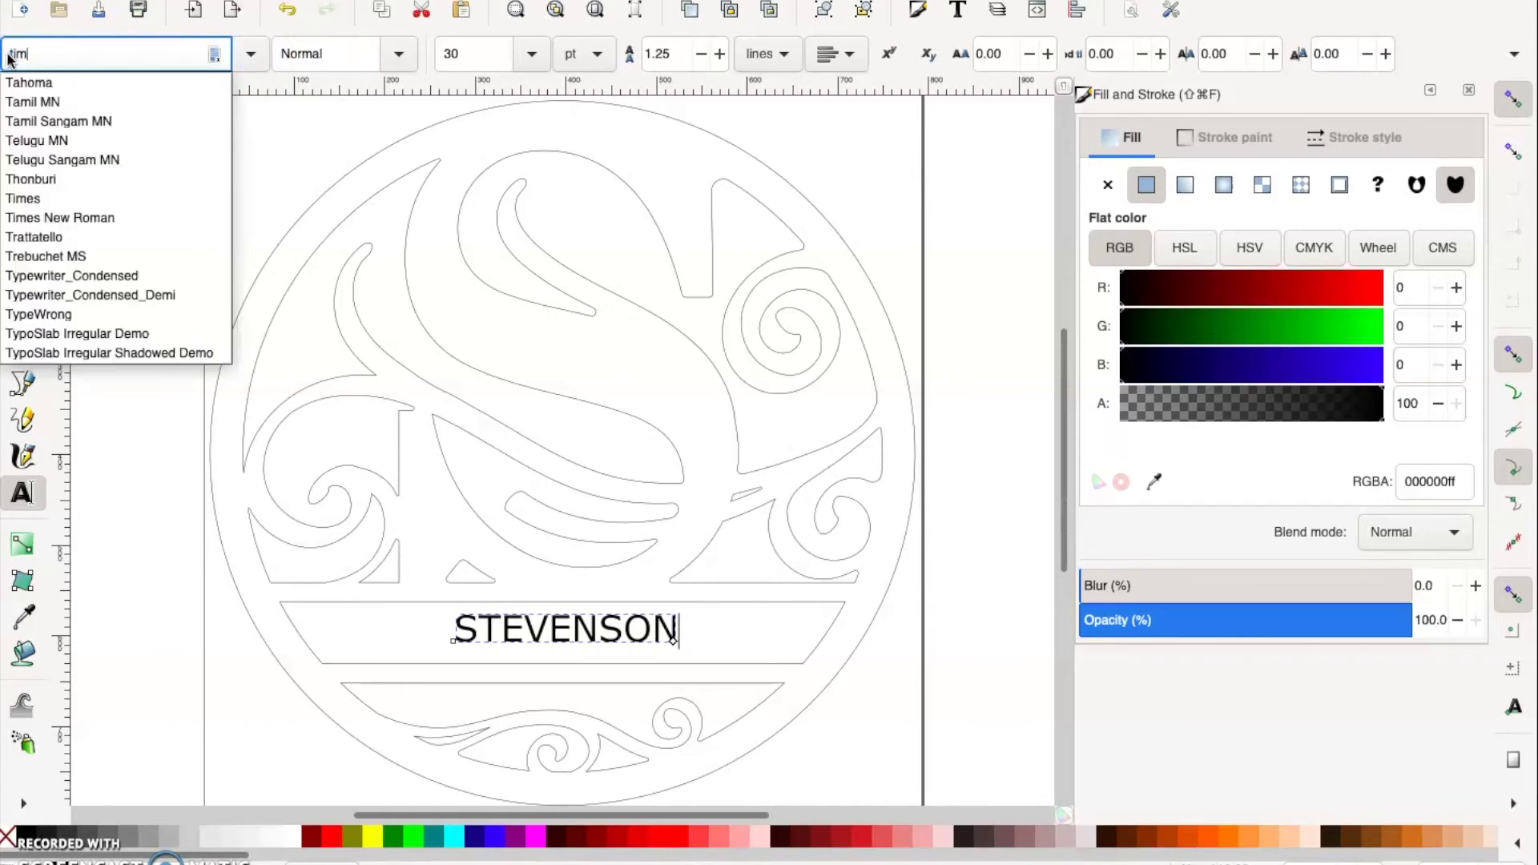
key(Return)
click(395, 62)
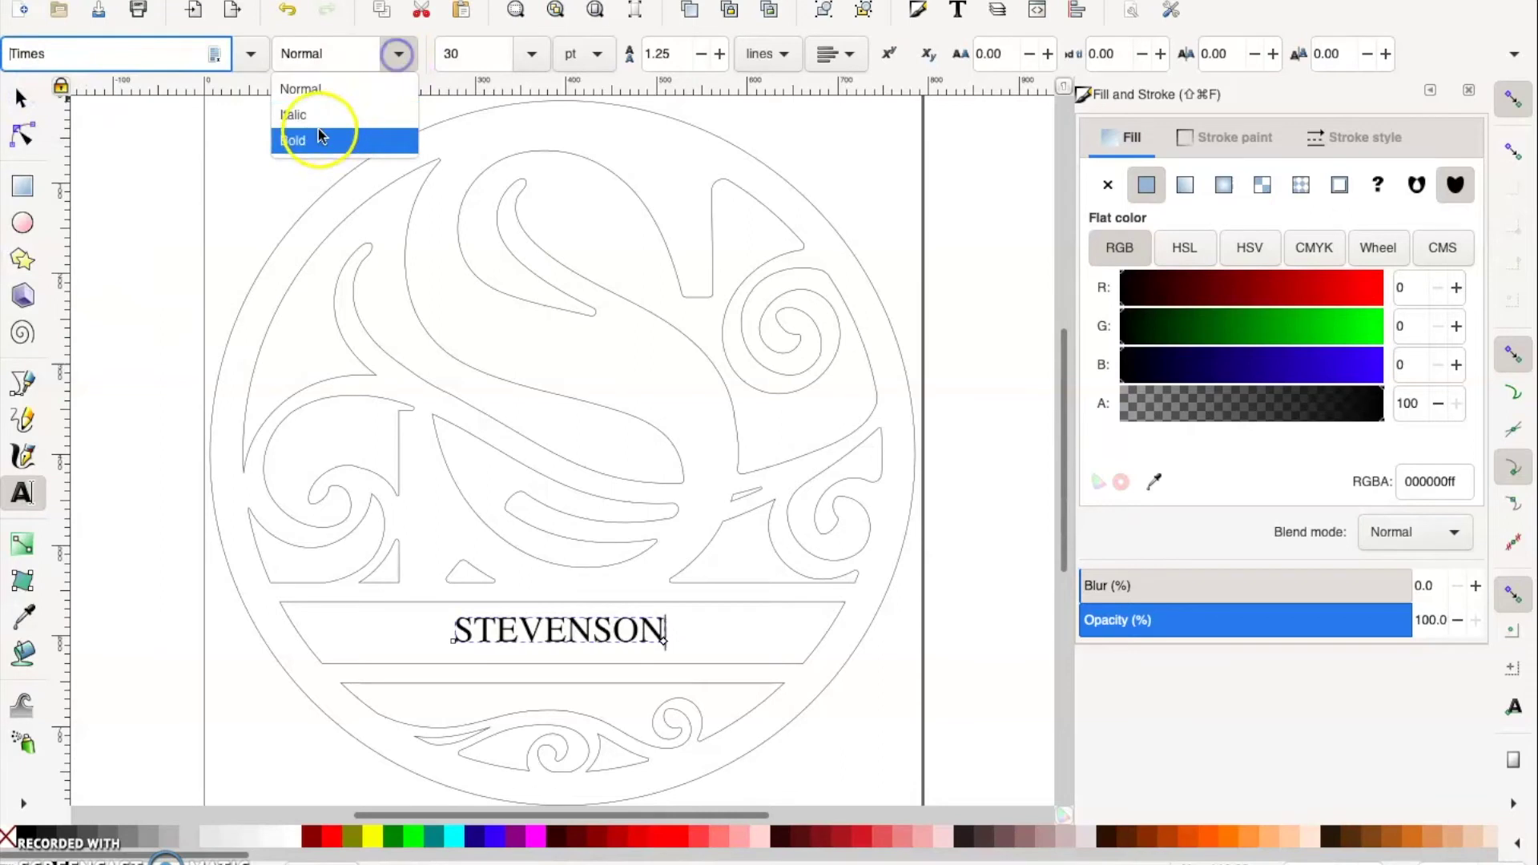
click(324, 137)
Step: Scale STEVENSON to about 509 × 76 px and position it across the band
click(22, 100)
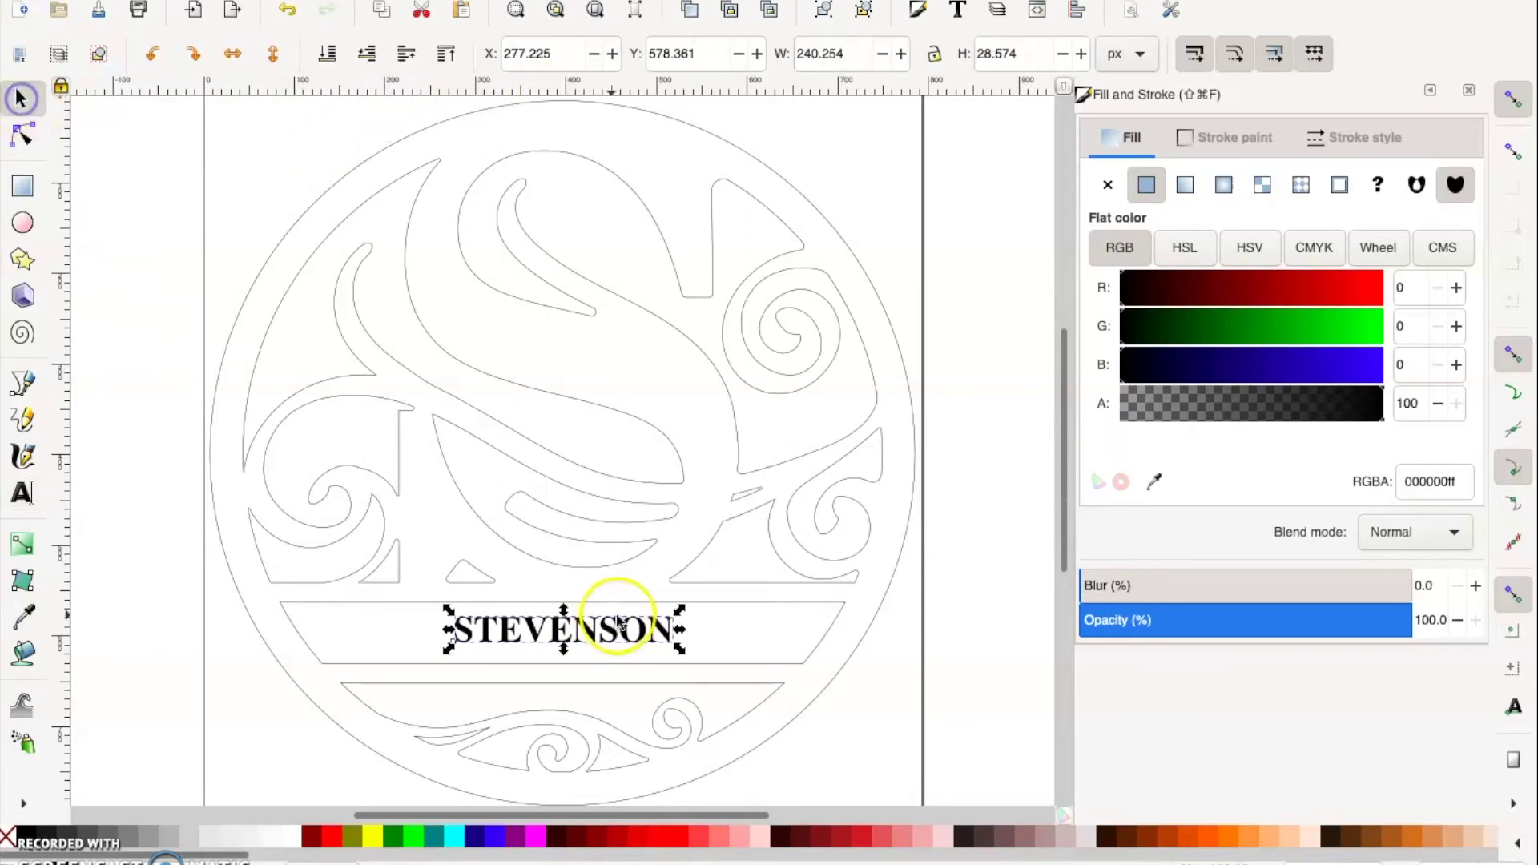
drag(683, 651, 941, 762)
drag(770, 652, 655, 633)
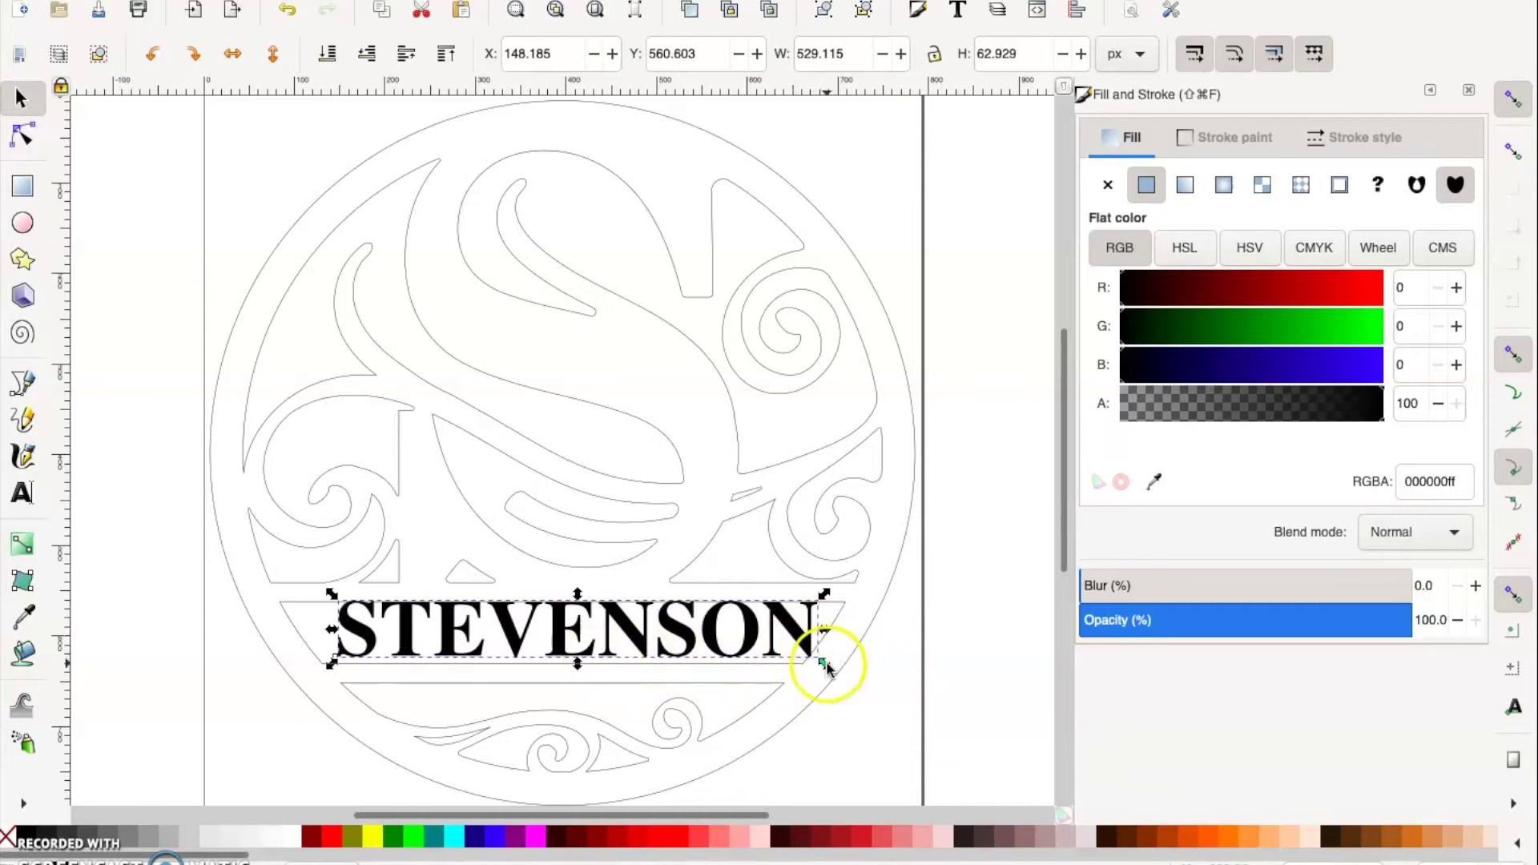
drag(824, 663, 809, 675)
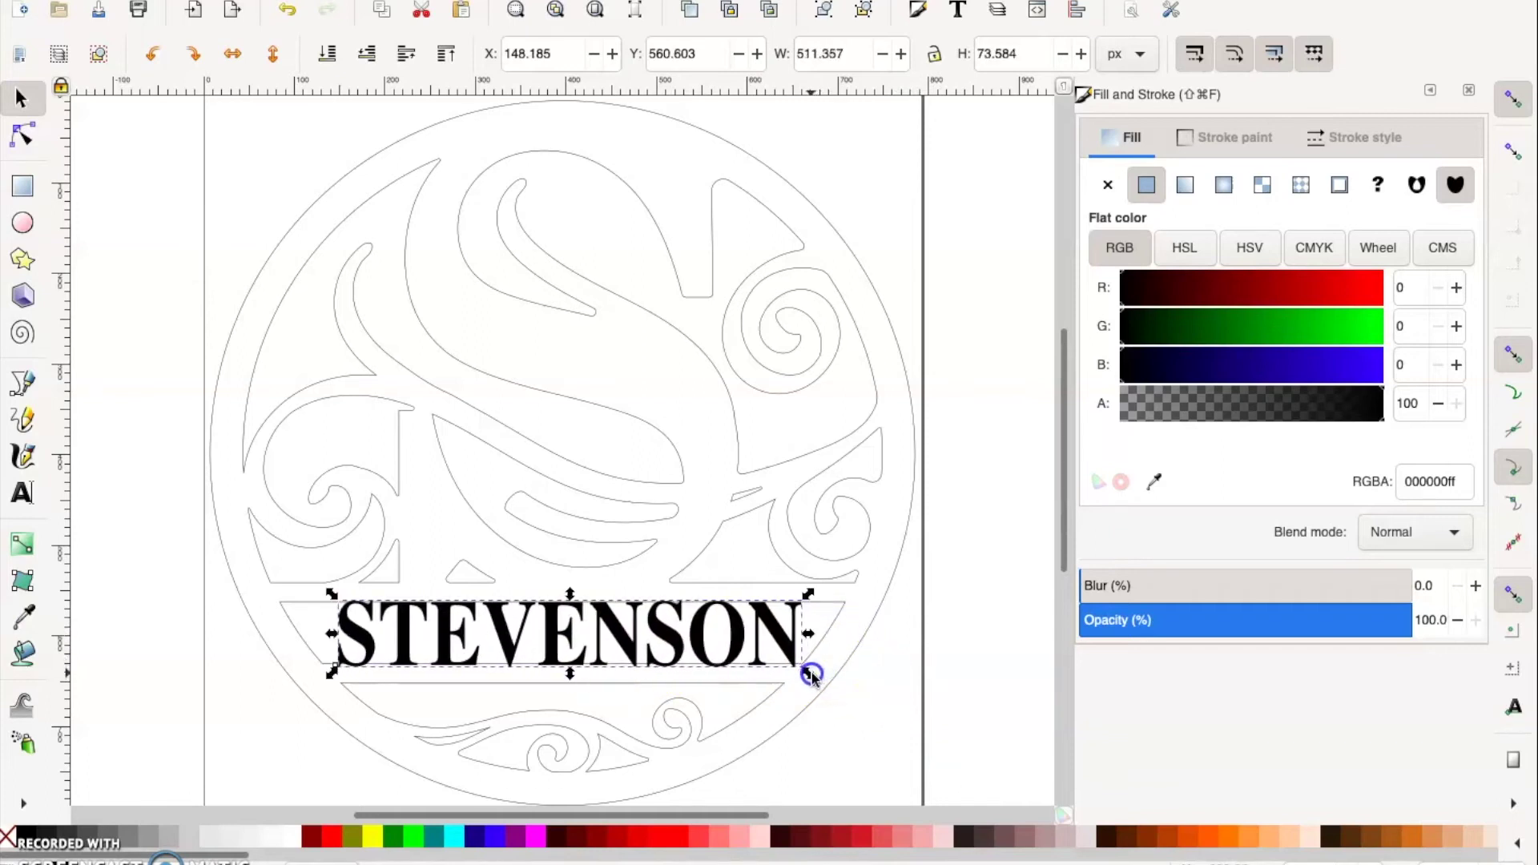
drag(805, 595, 801, 591)
click(951, 673)
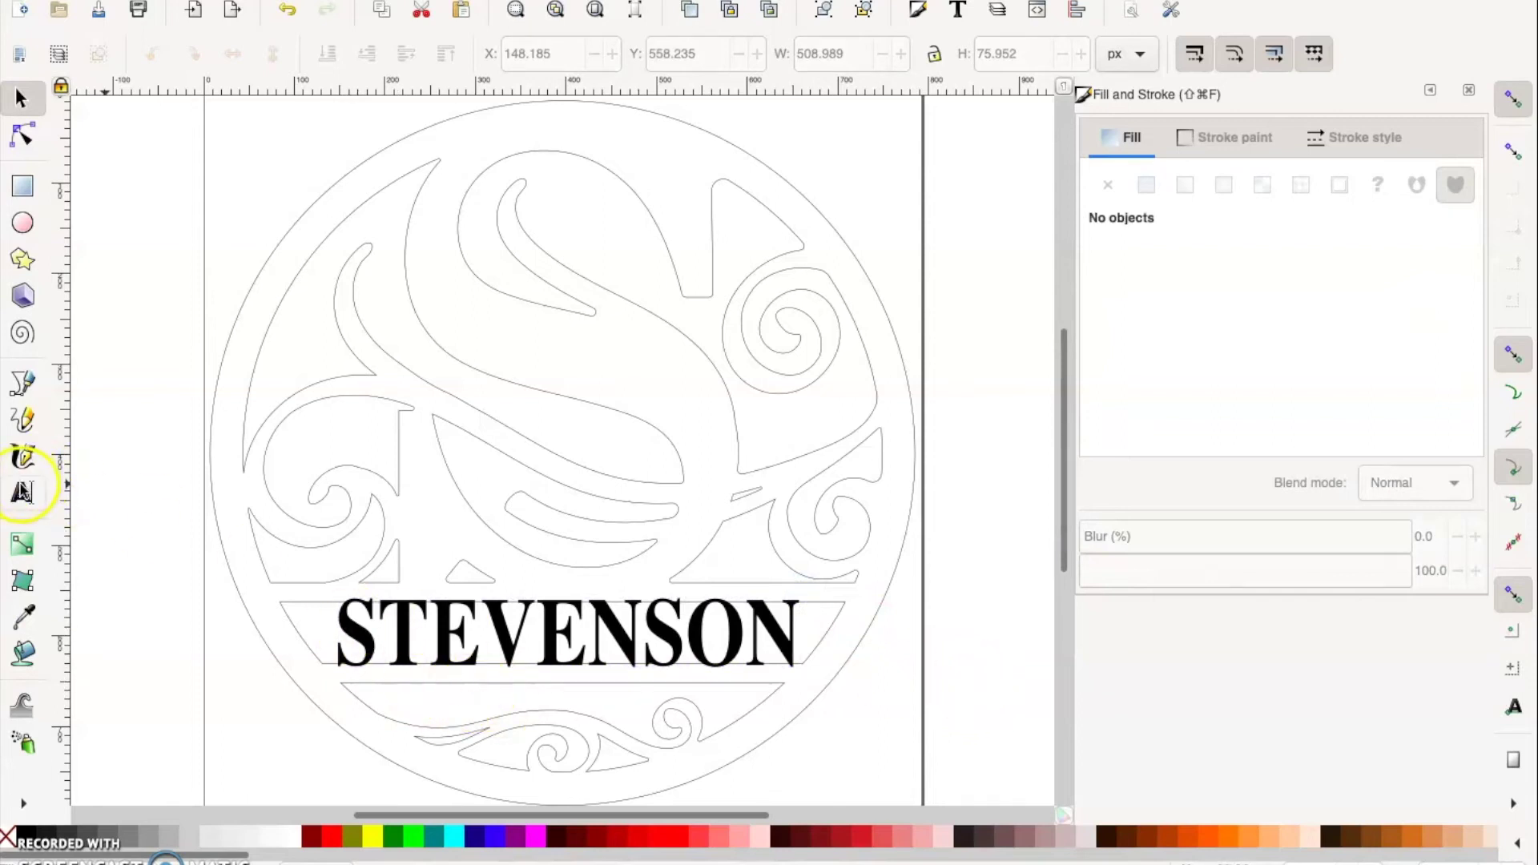
Step: Add EST 2020 text in the Impact font, keeping the Normal style
click(21, 490)
click(179, 663)
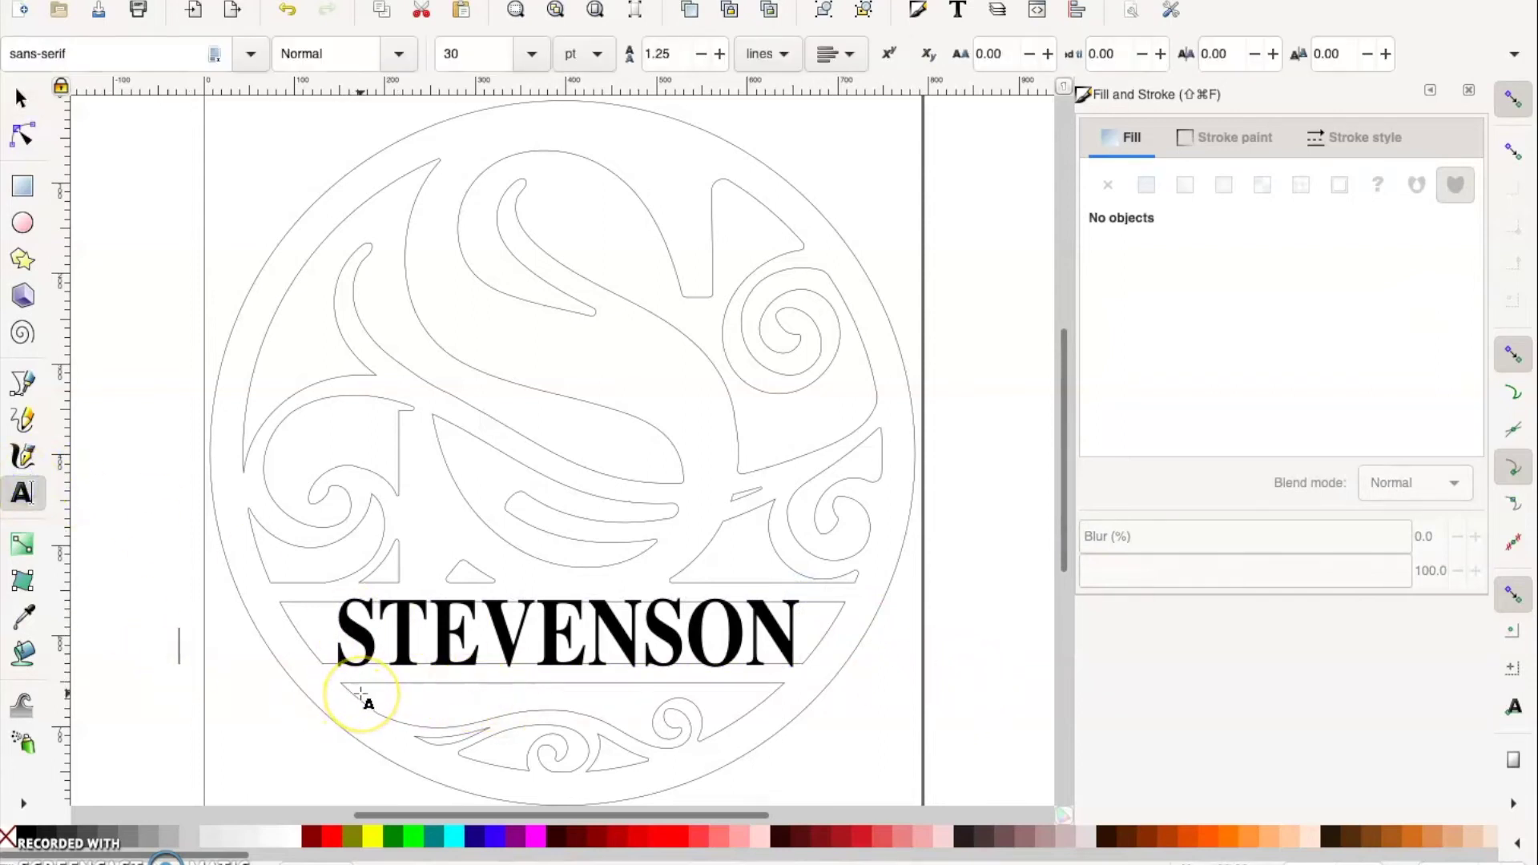
text(EST)
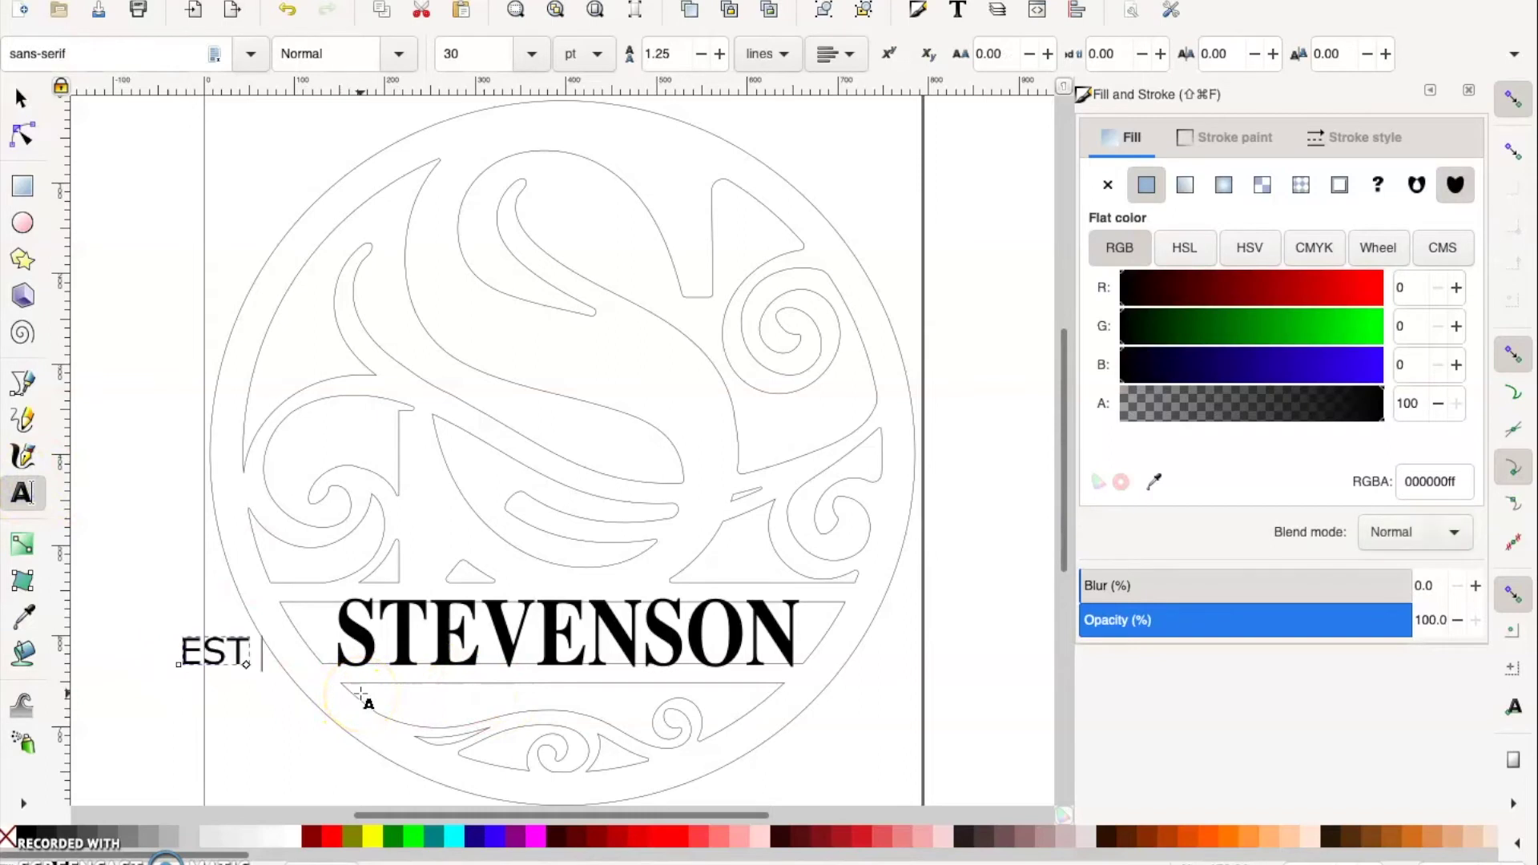
text( 2020)
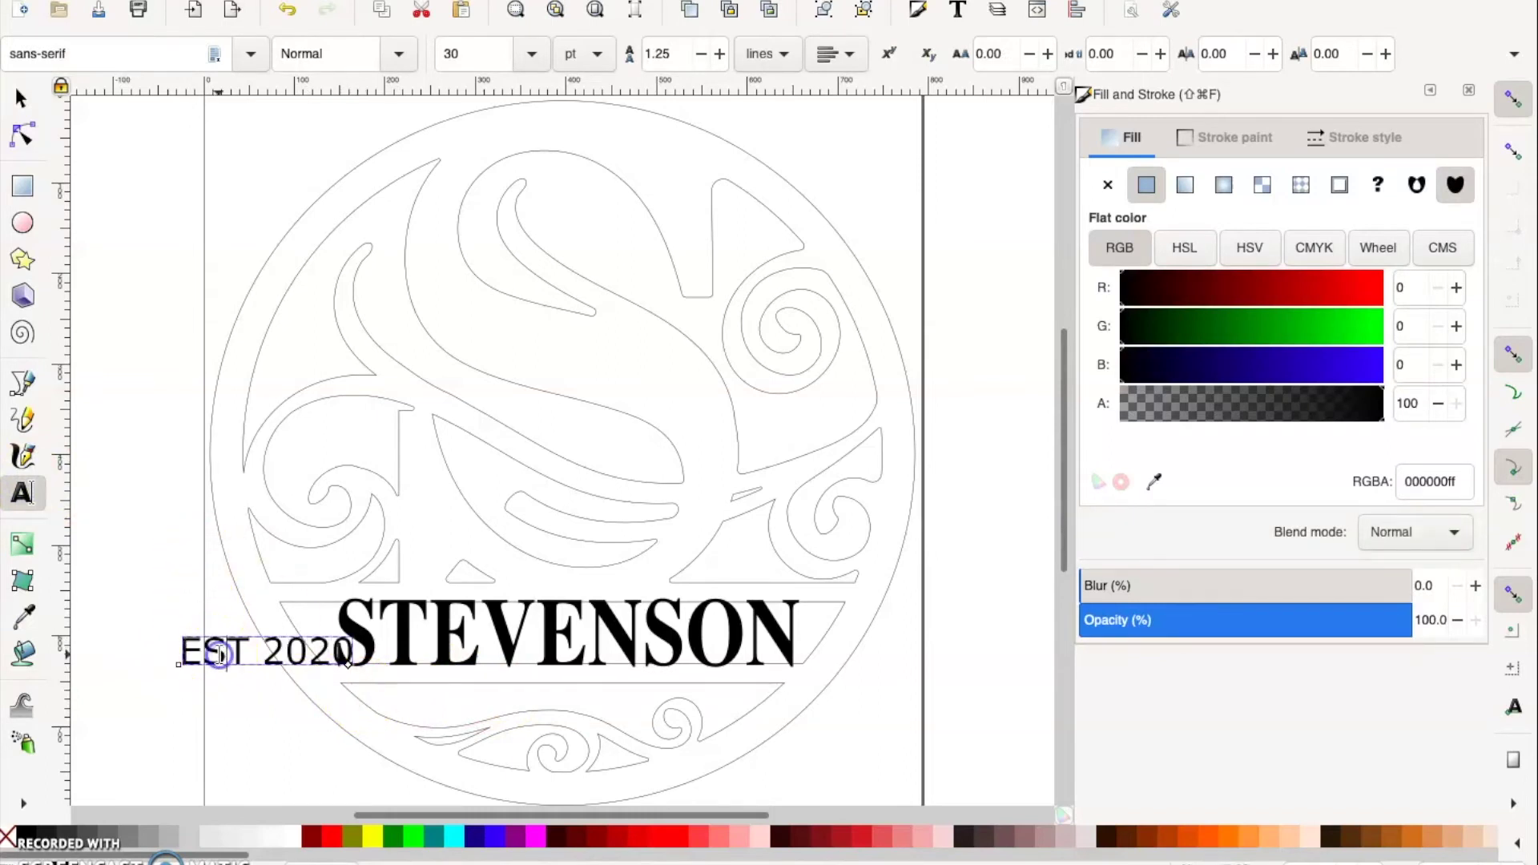
drag(181, 651, 355, 651)
click(133, 53)
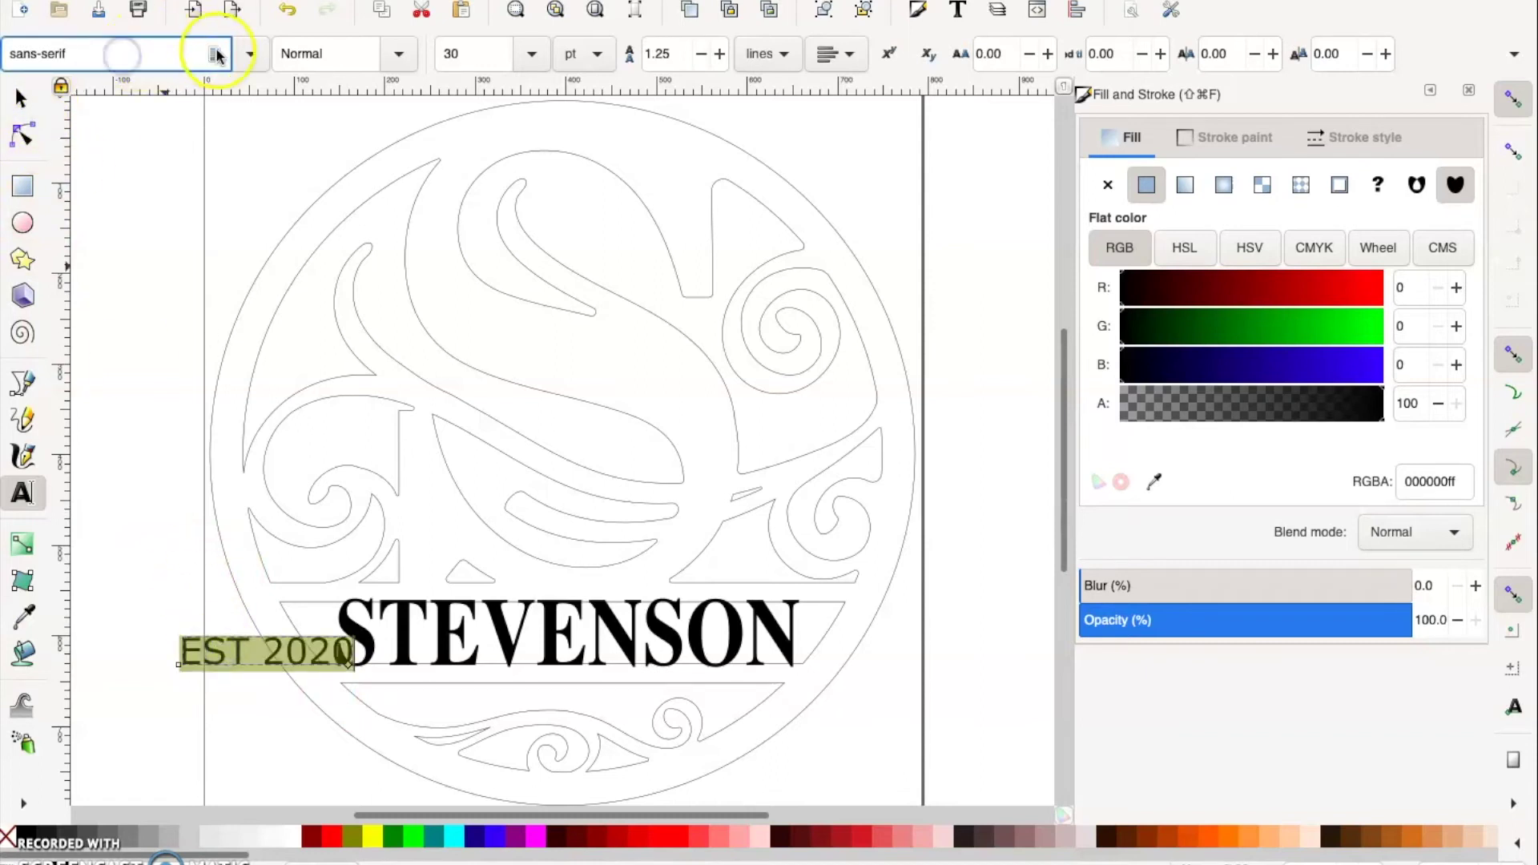
drag(214, 54, 16, 45)
text(im)
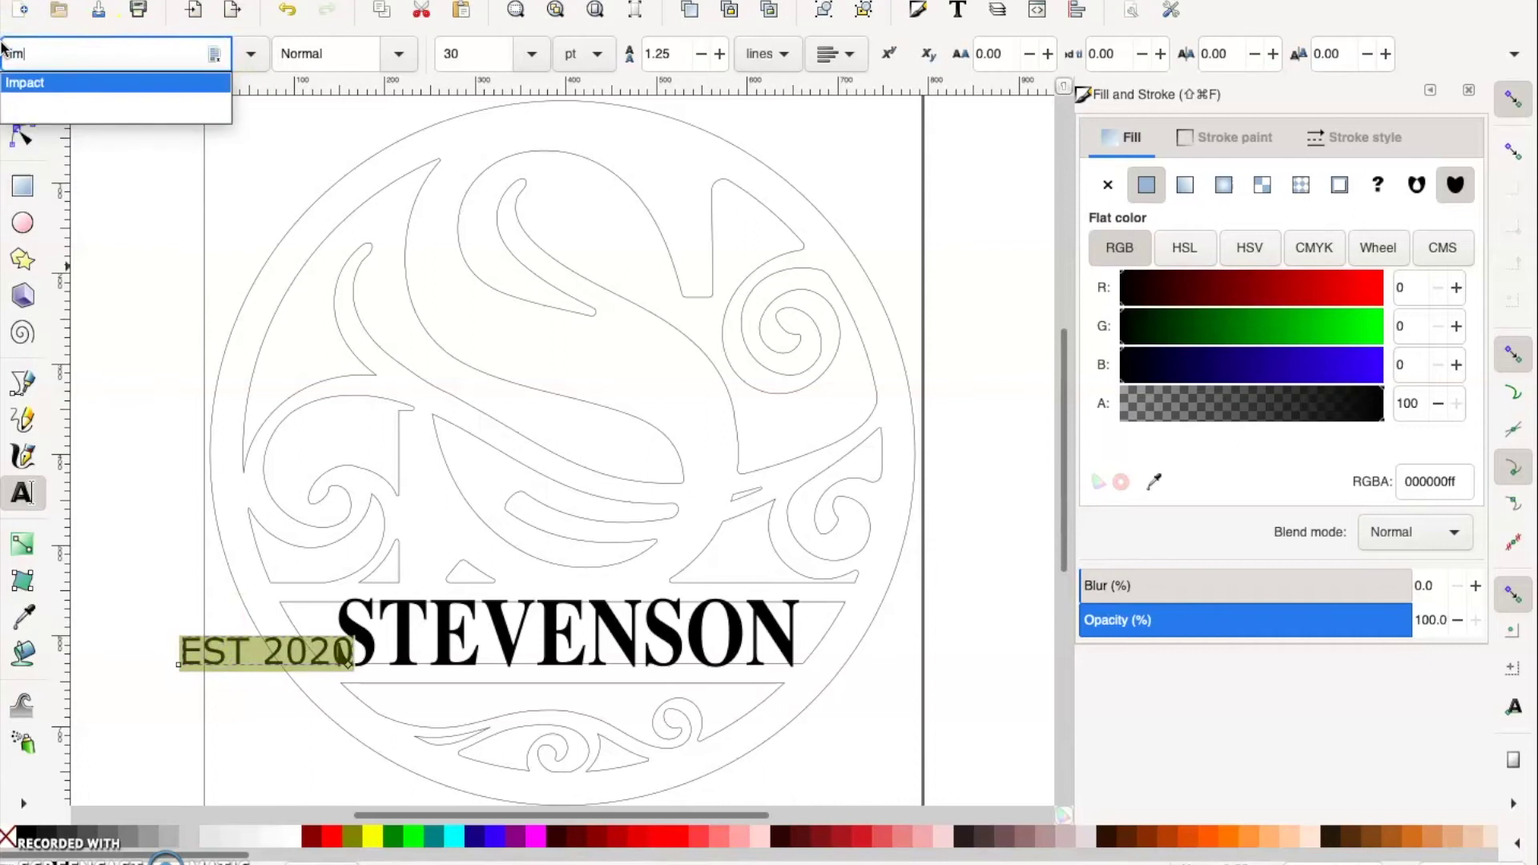
click(188, 82)
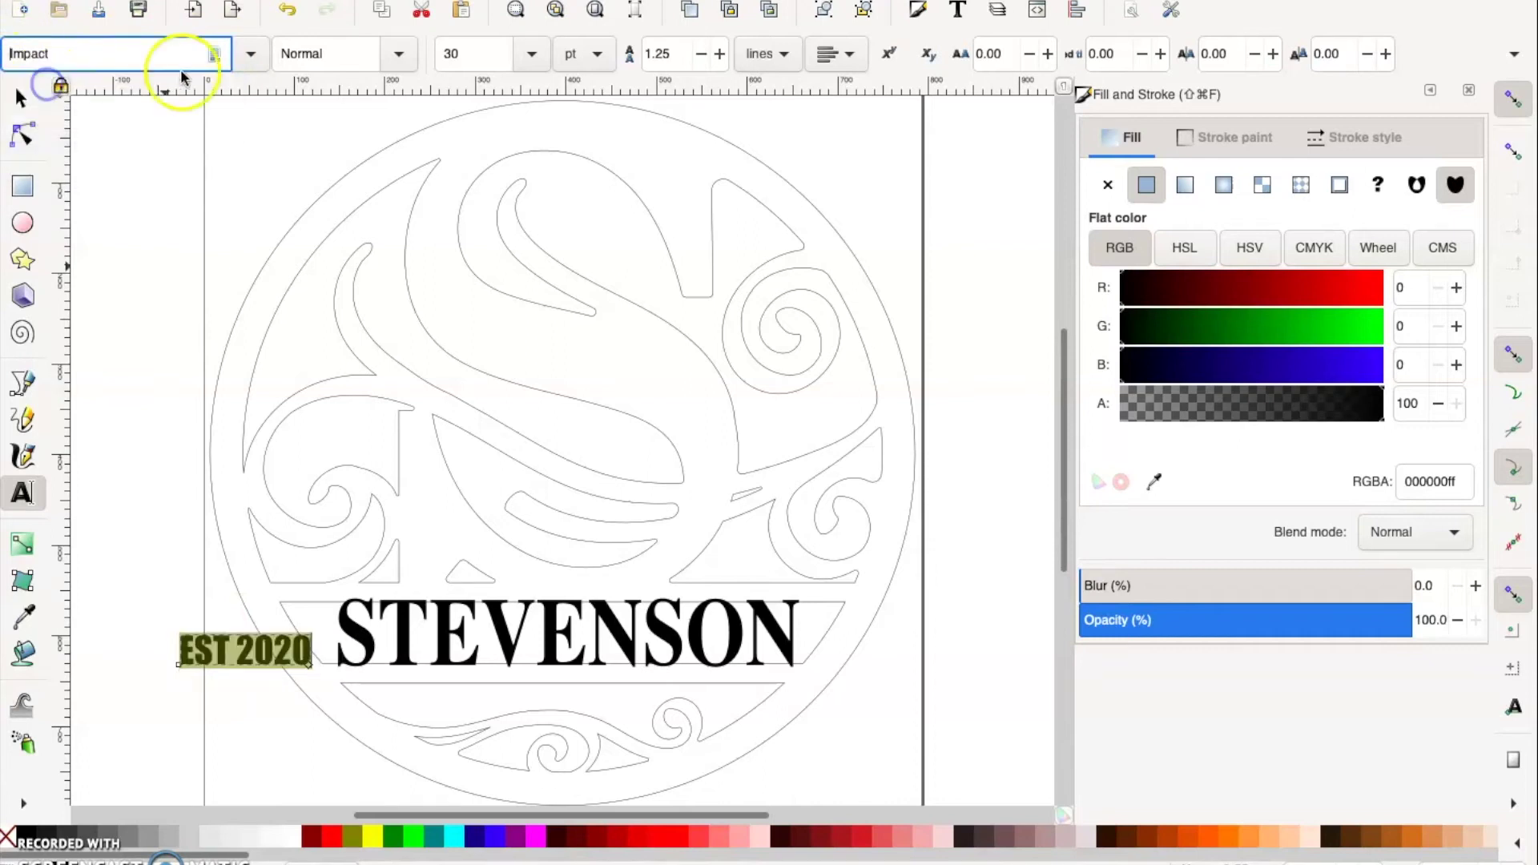
click(399, 54)
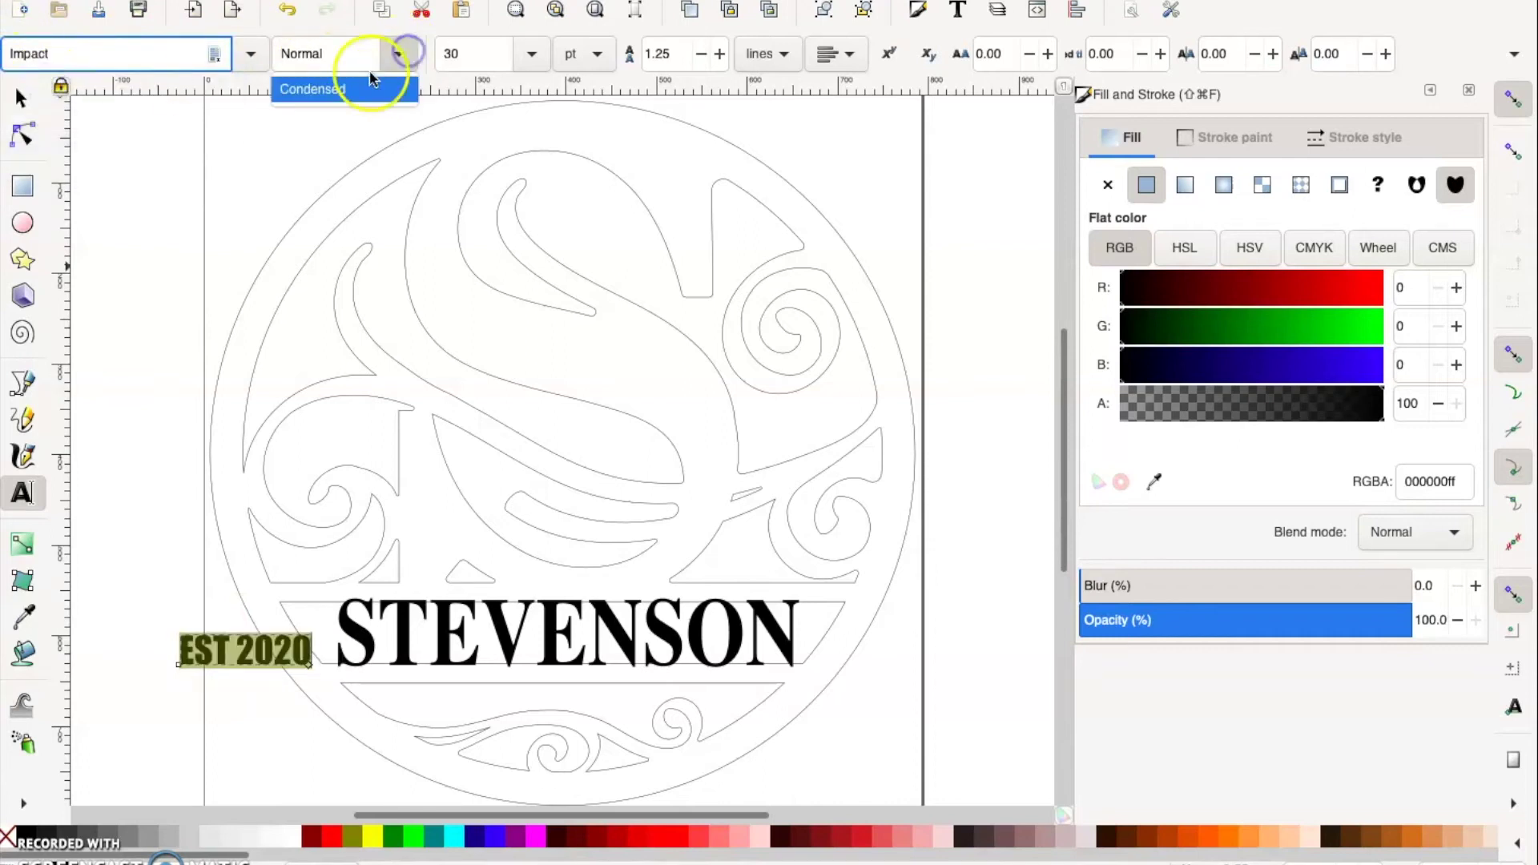
click(224, 184)
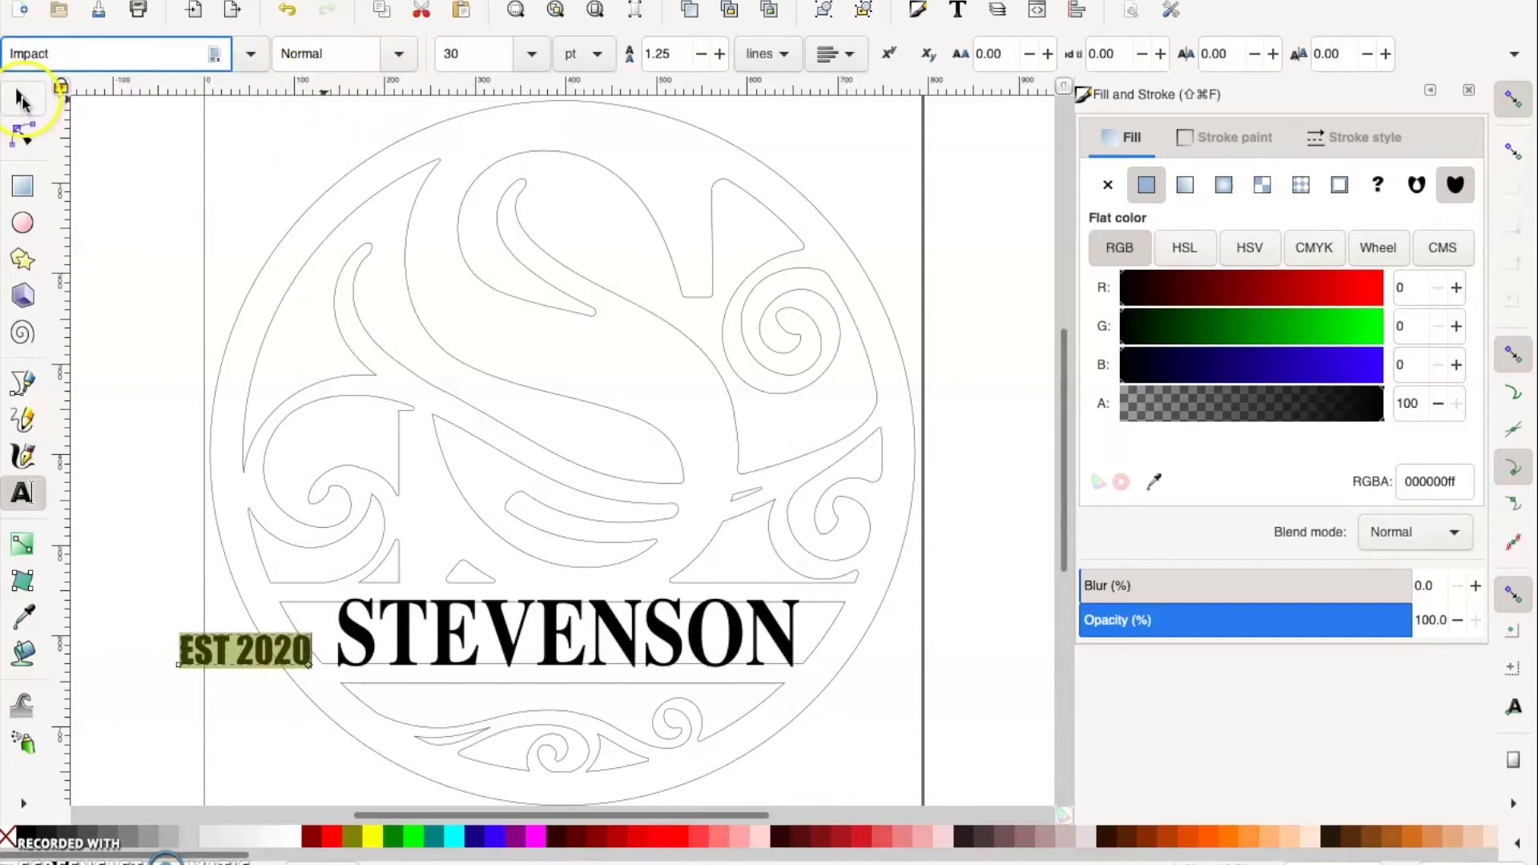
Step: Move EST 2020 beneath STEVENSON, nudge it down 2 px, then undo the last change
click(22, 100)
click(265, 656)
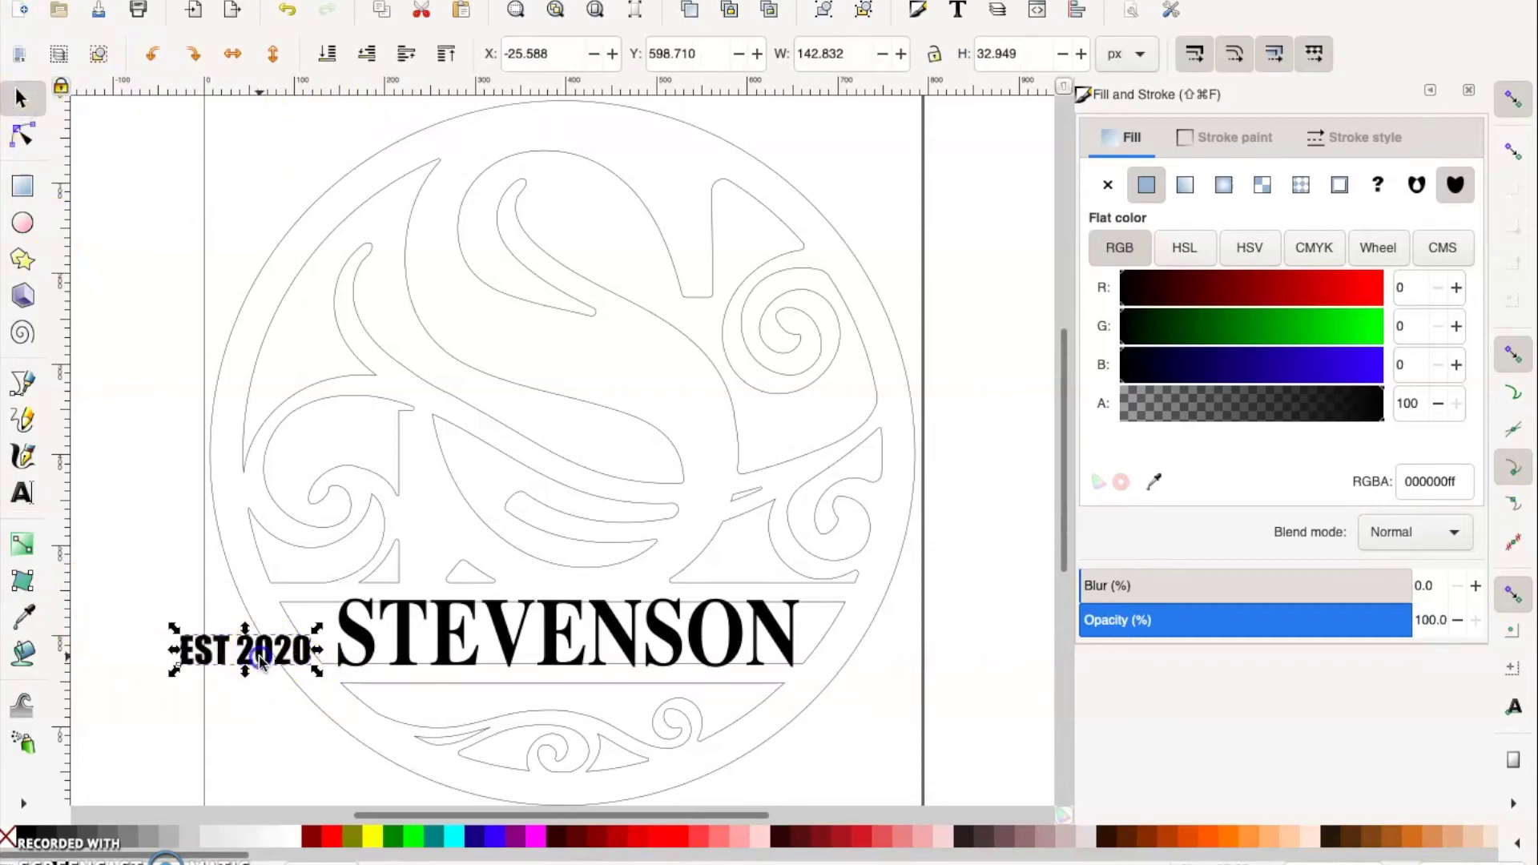
drag(261, 659, 621, 713)
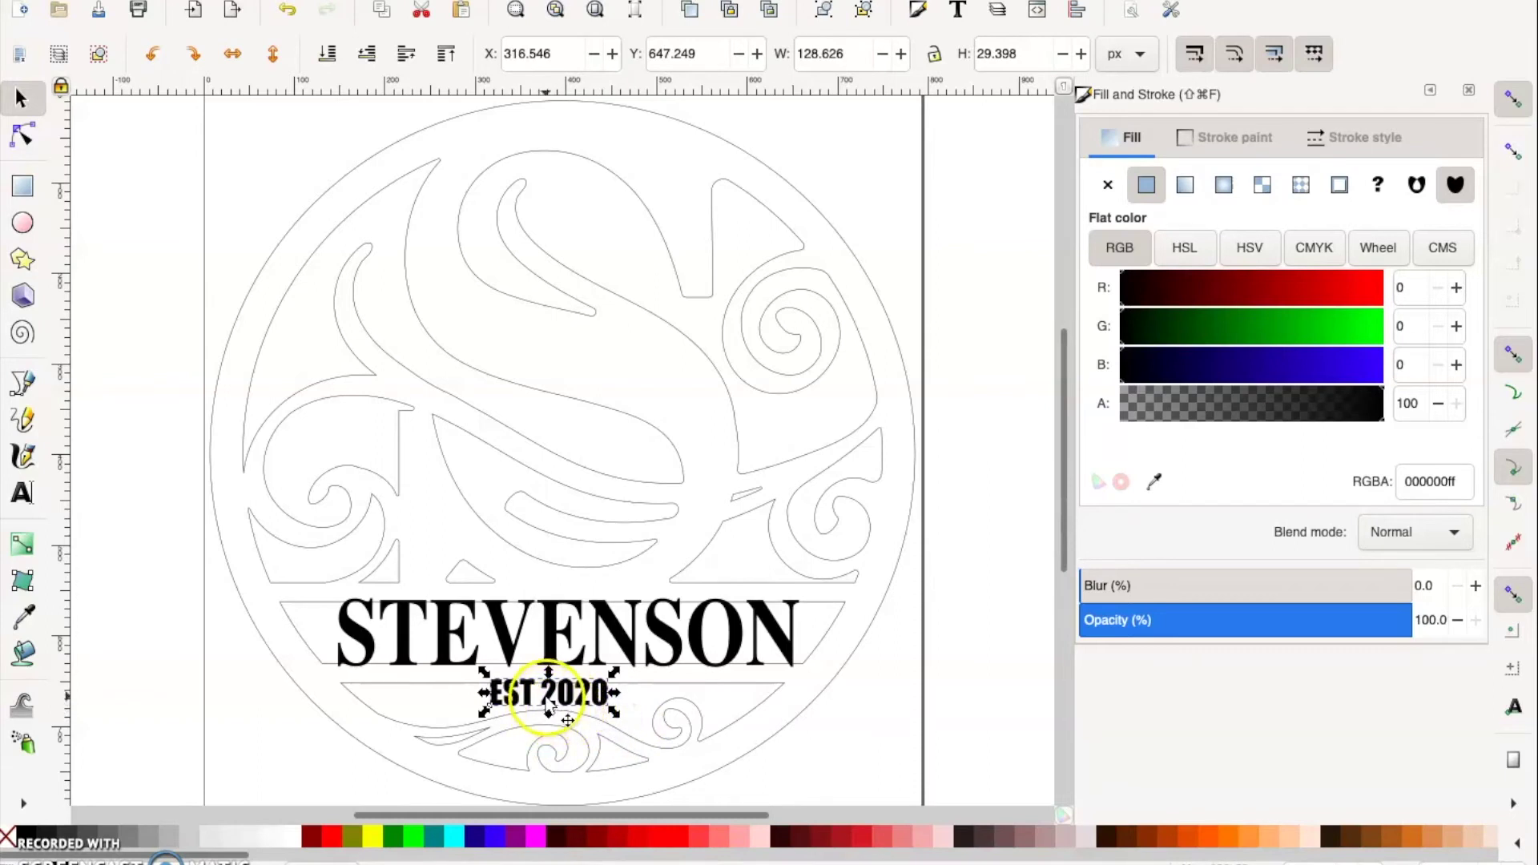
key(Down)
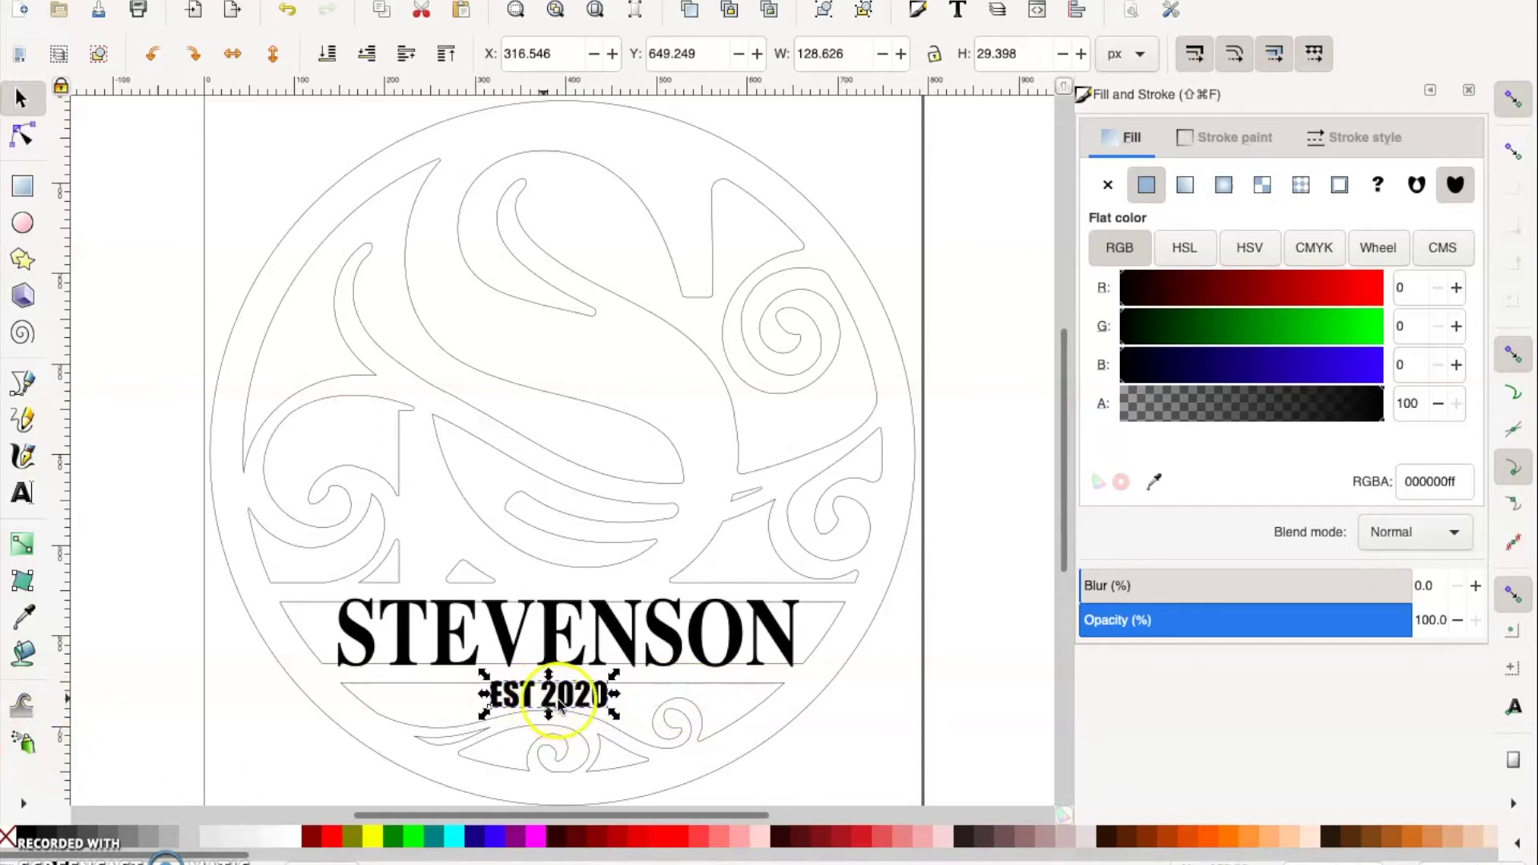
click(858, 732)
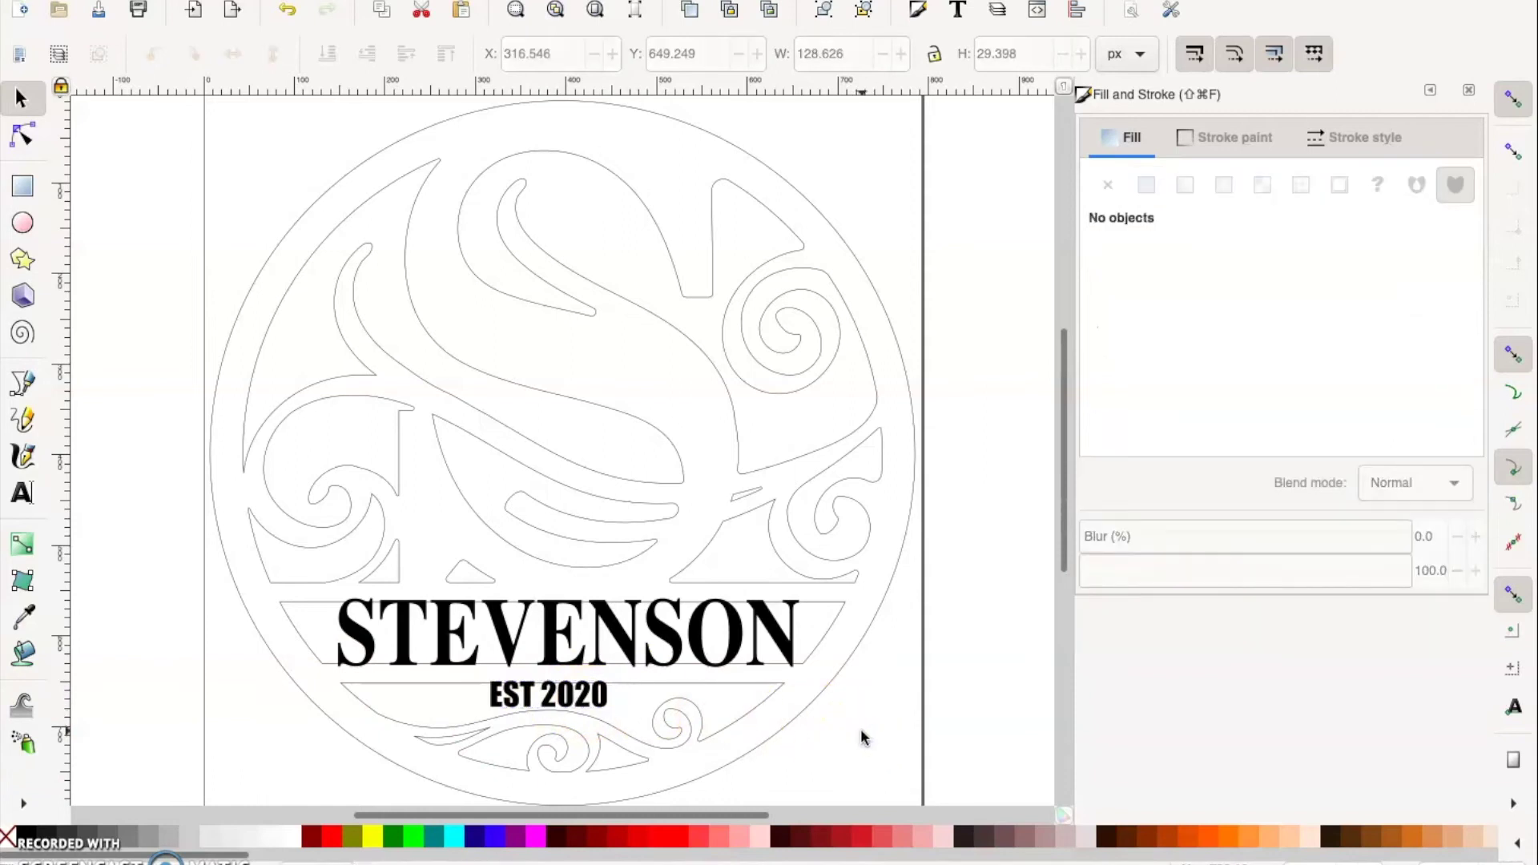
click(583, 698)
key(super+z)
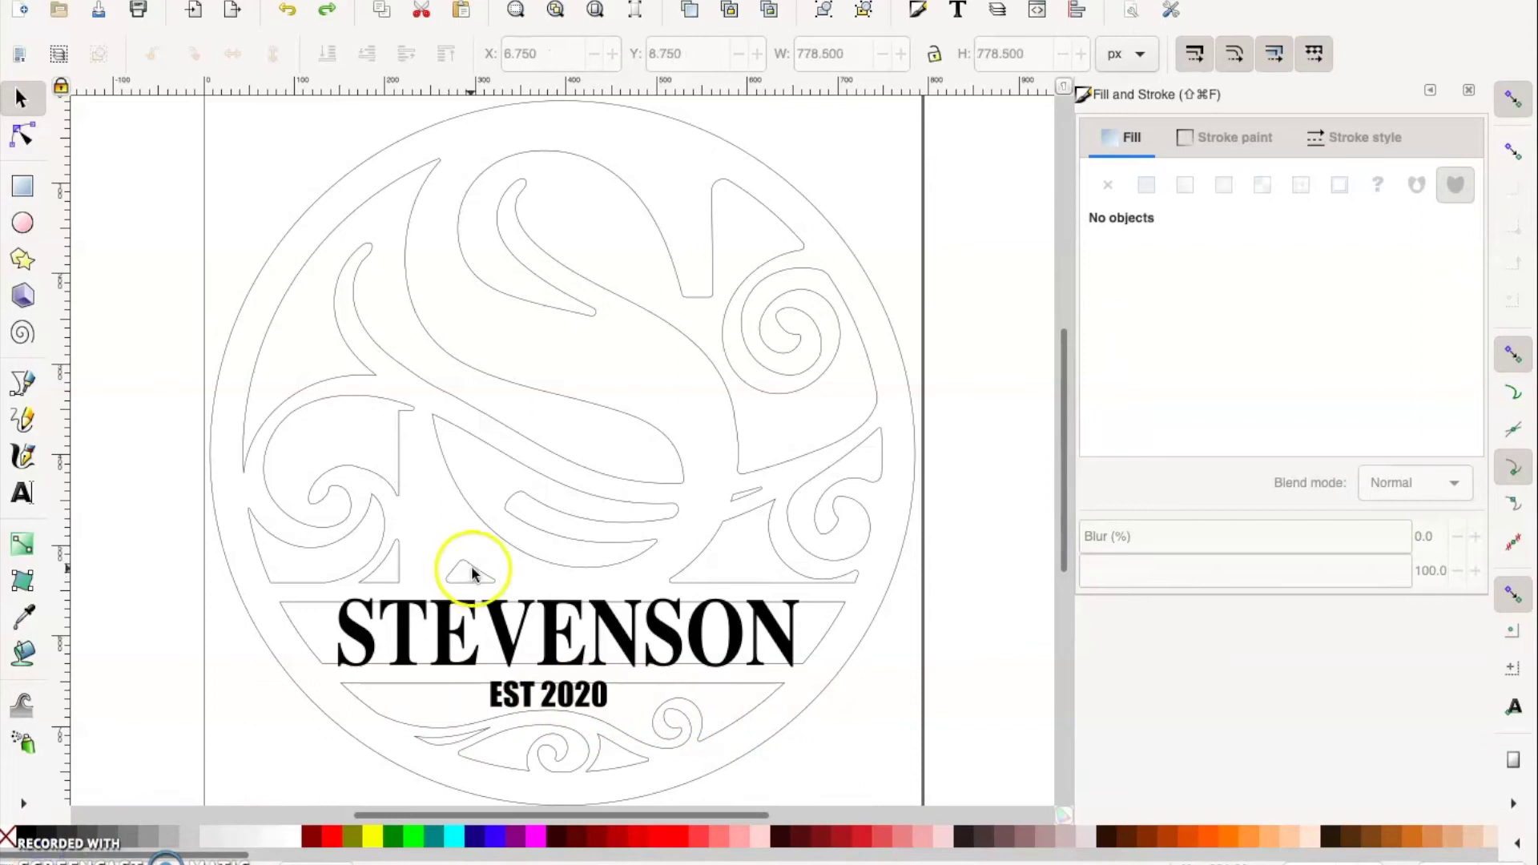
Step: Use Edit > Select All to select the circle artwork, STEVENSON and EST 2020
click(499, 628)
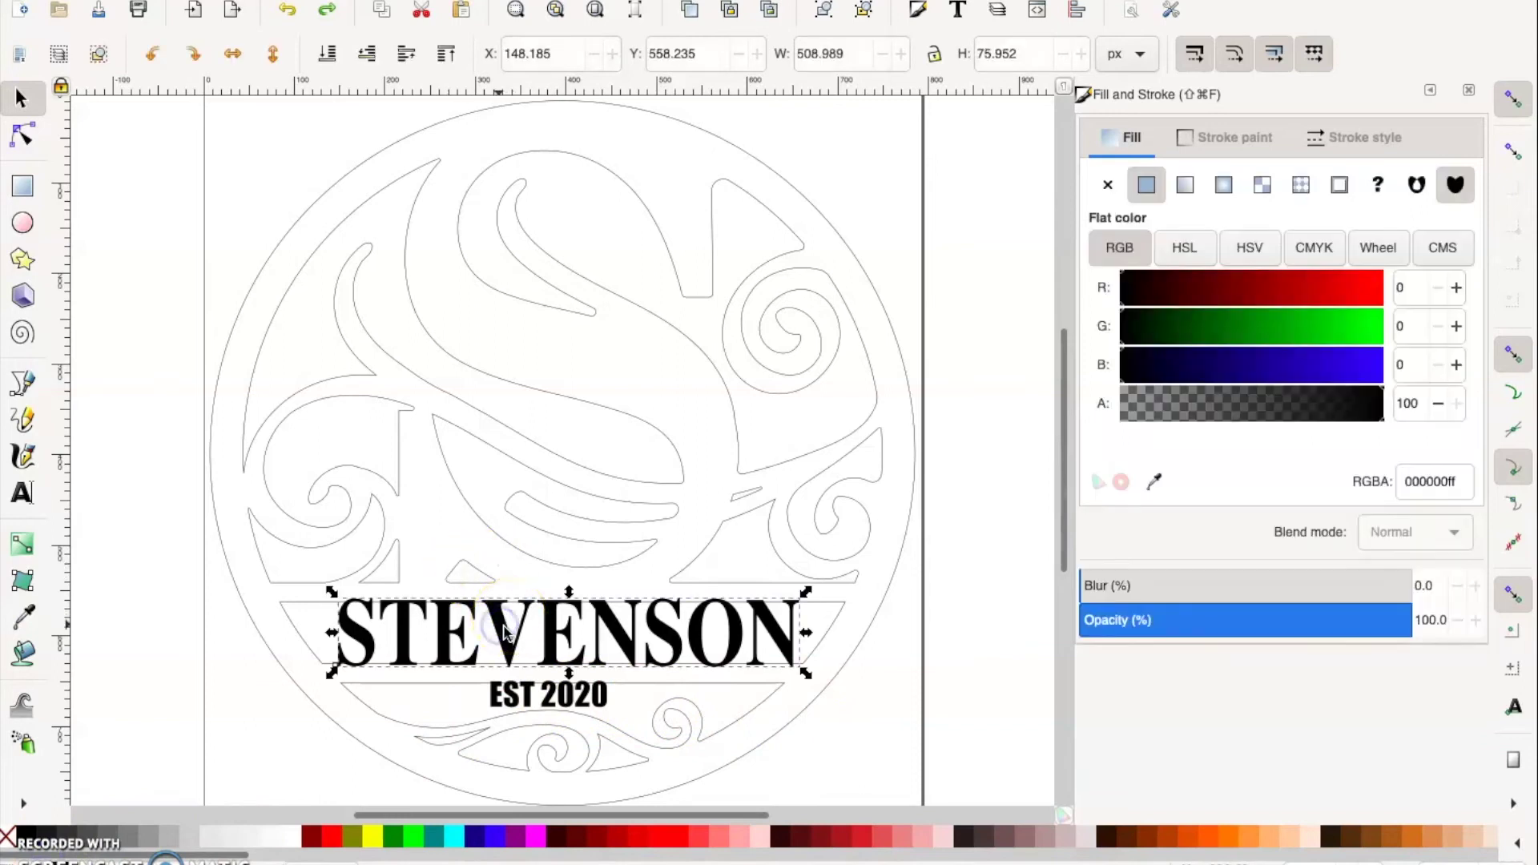
shift+click(587, 704)
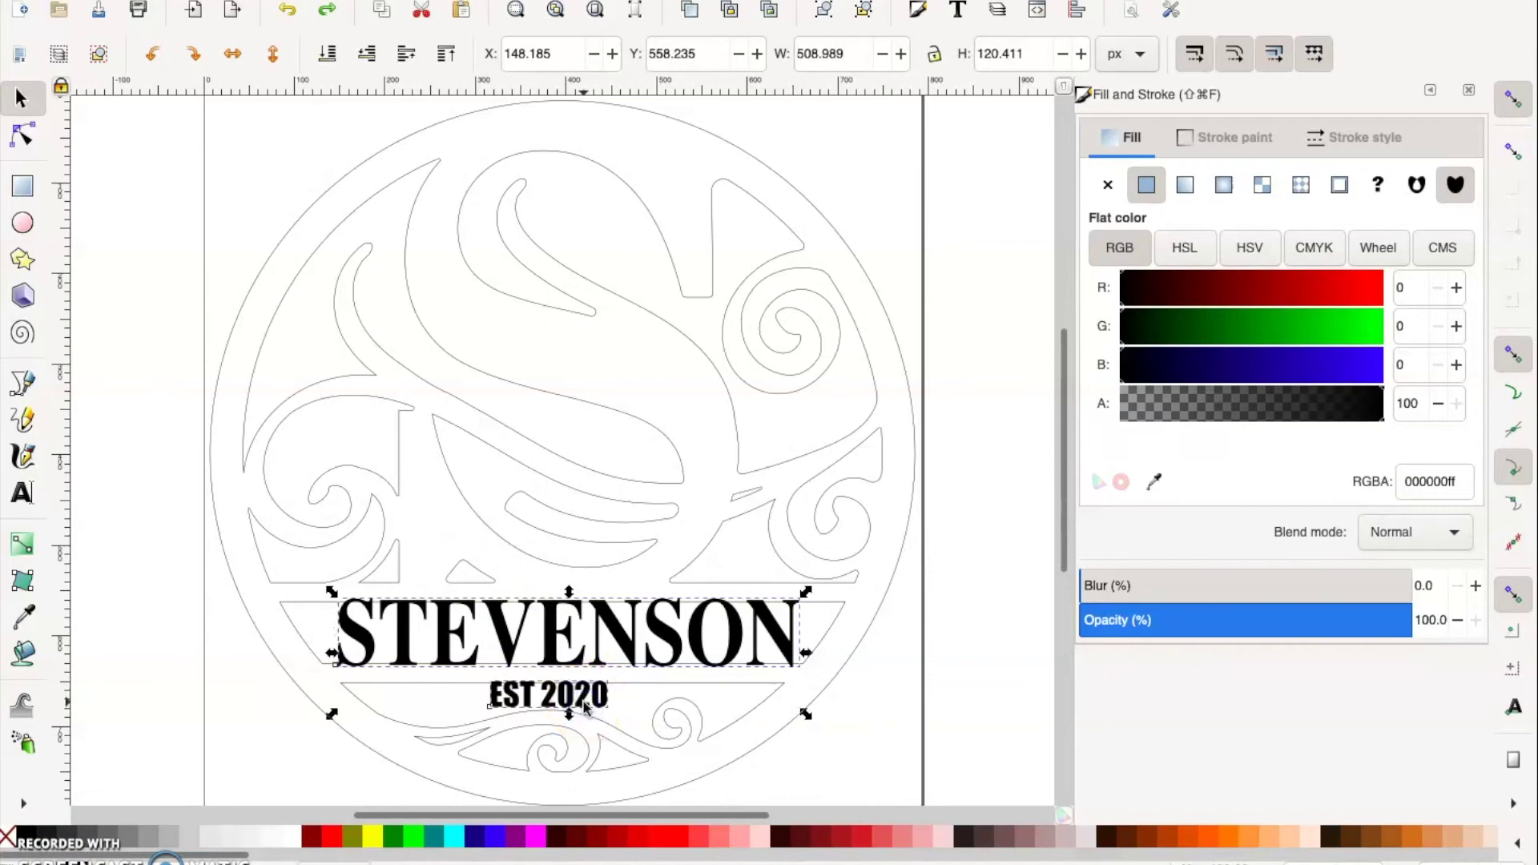
click(599, 701)
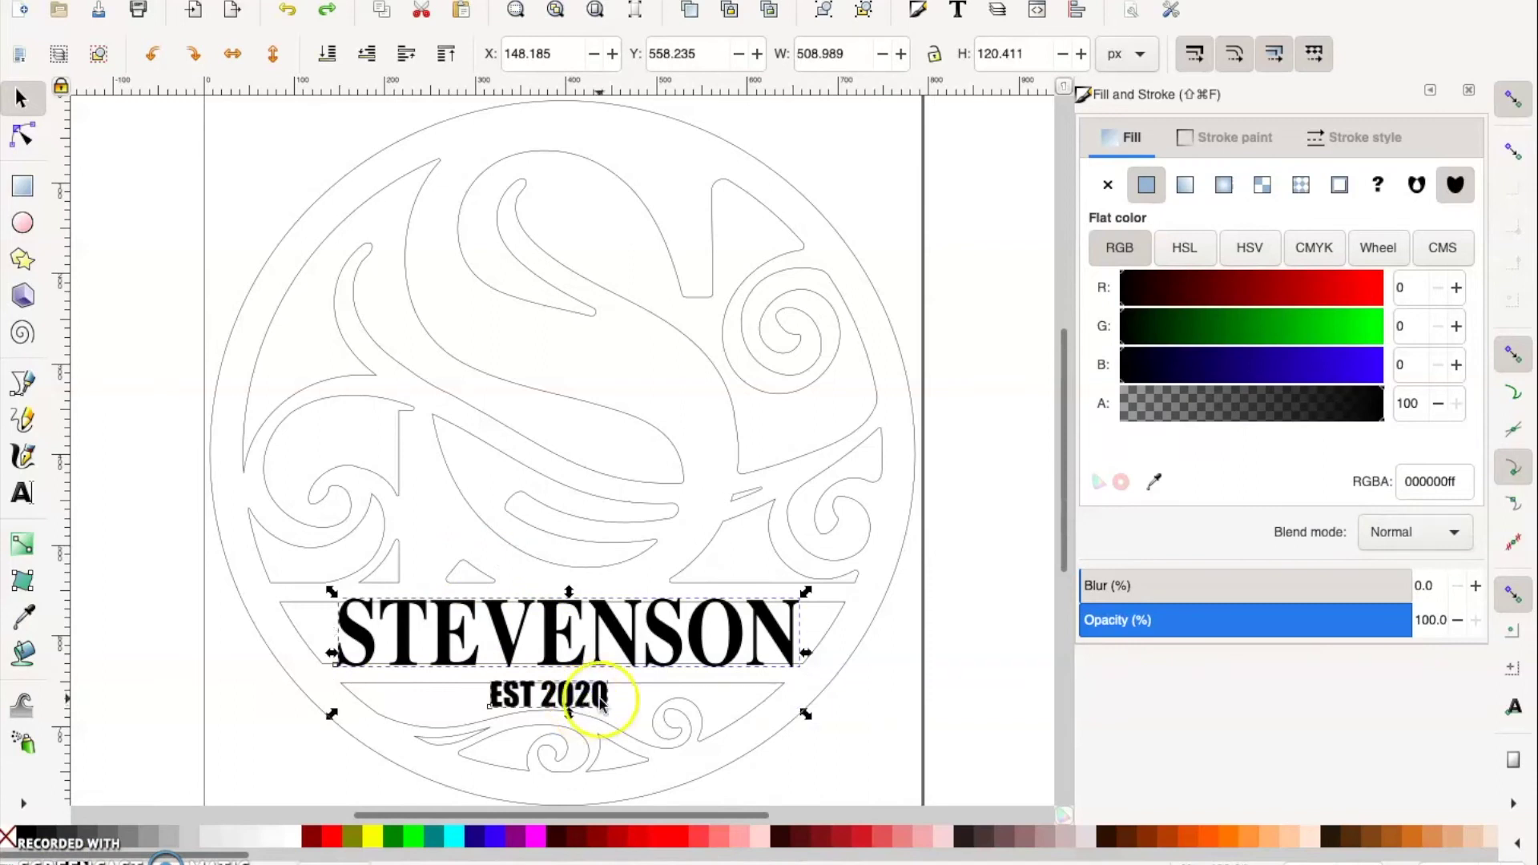
click(172, 649)
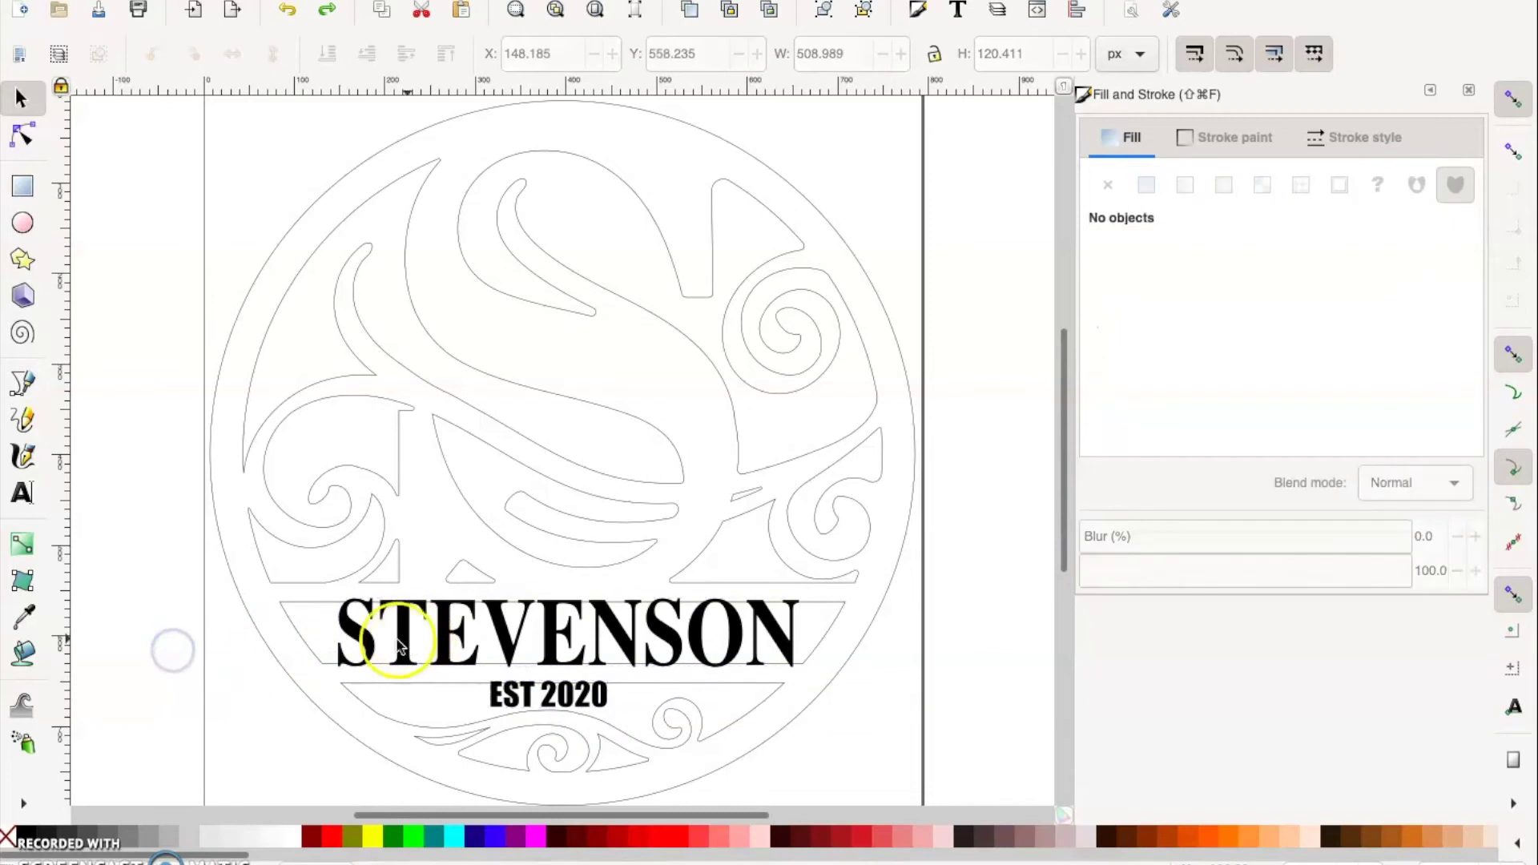
click(398, 646)
shift+click(510, 699)
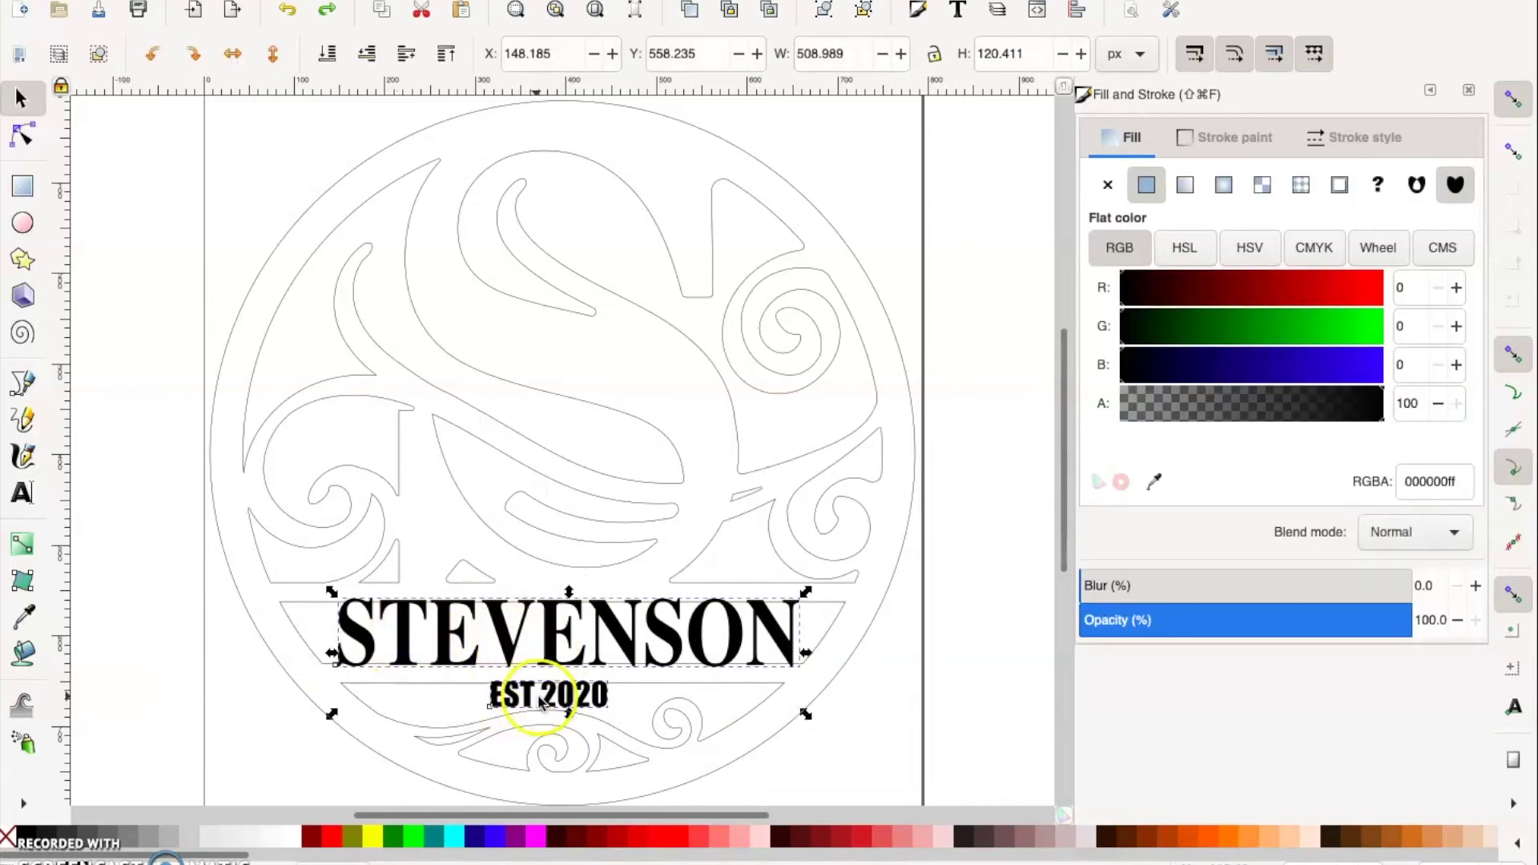
shift+click(464, 502)
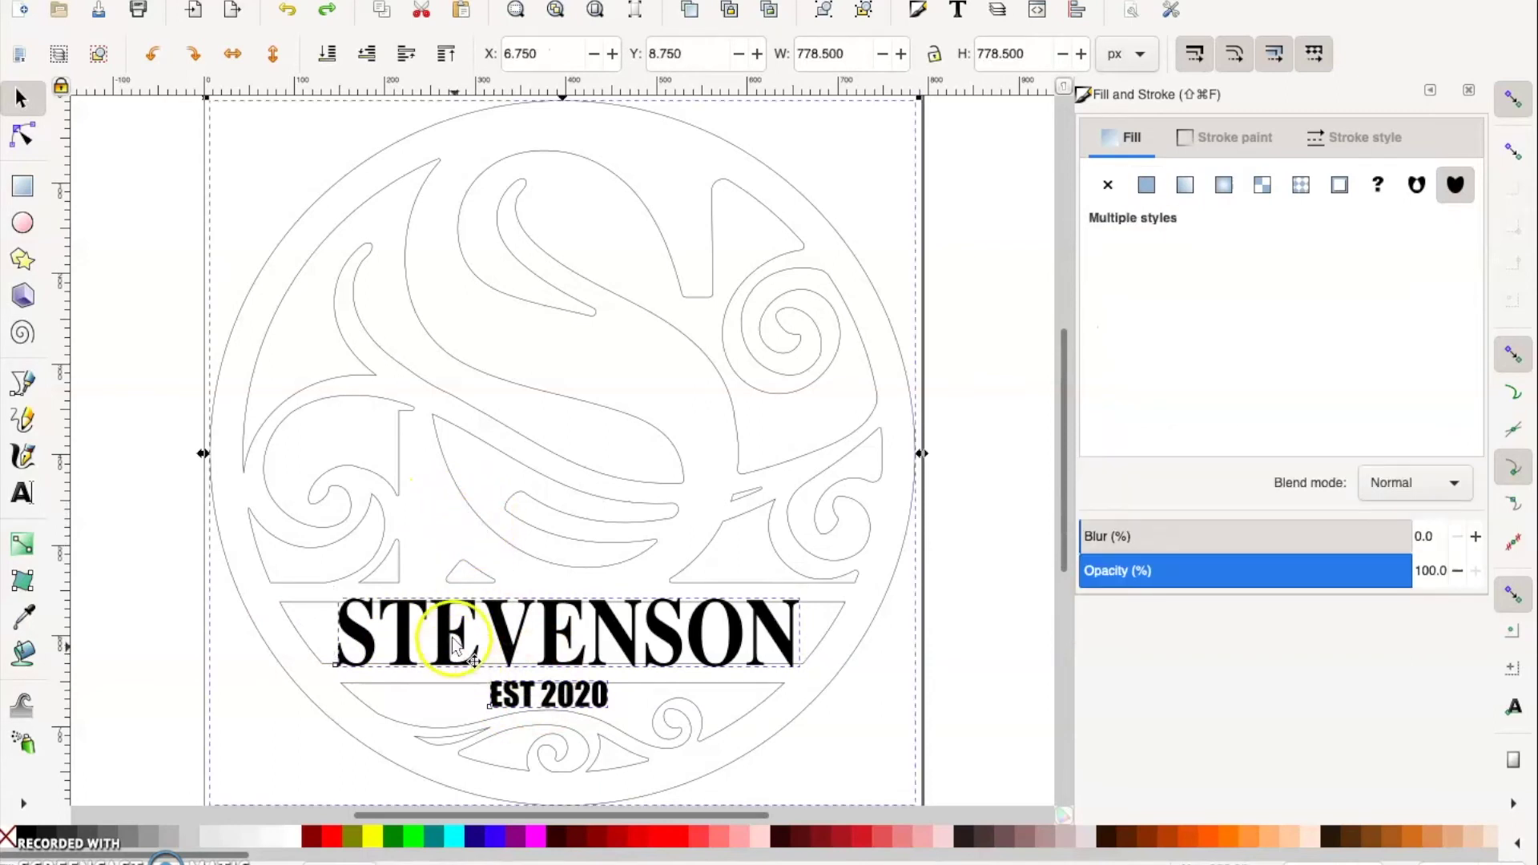
click(186, 409)
click(192, 2)
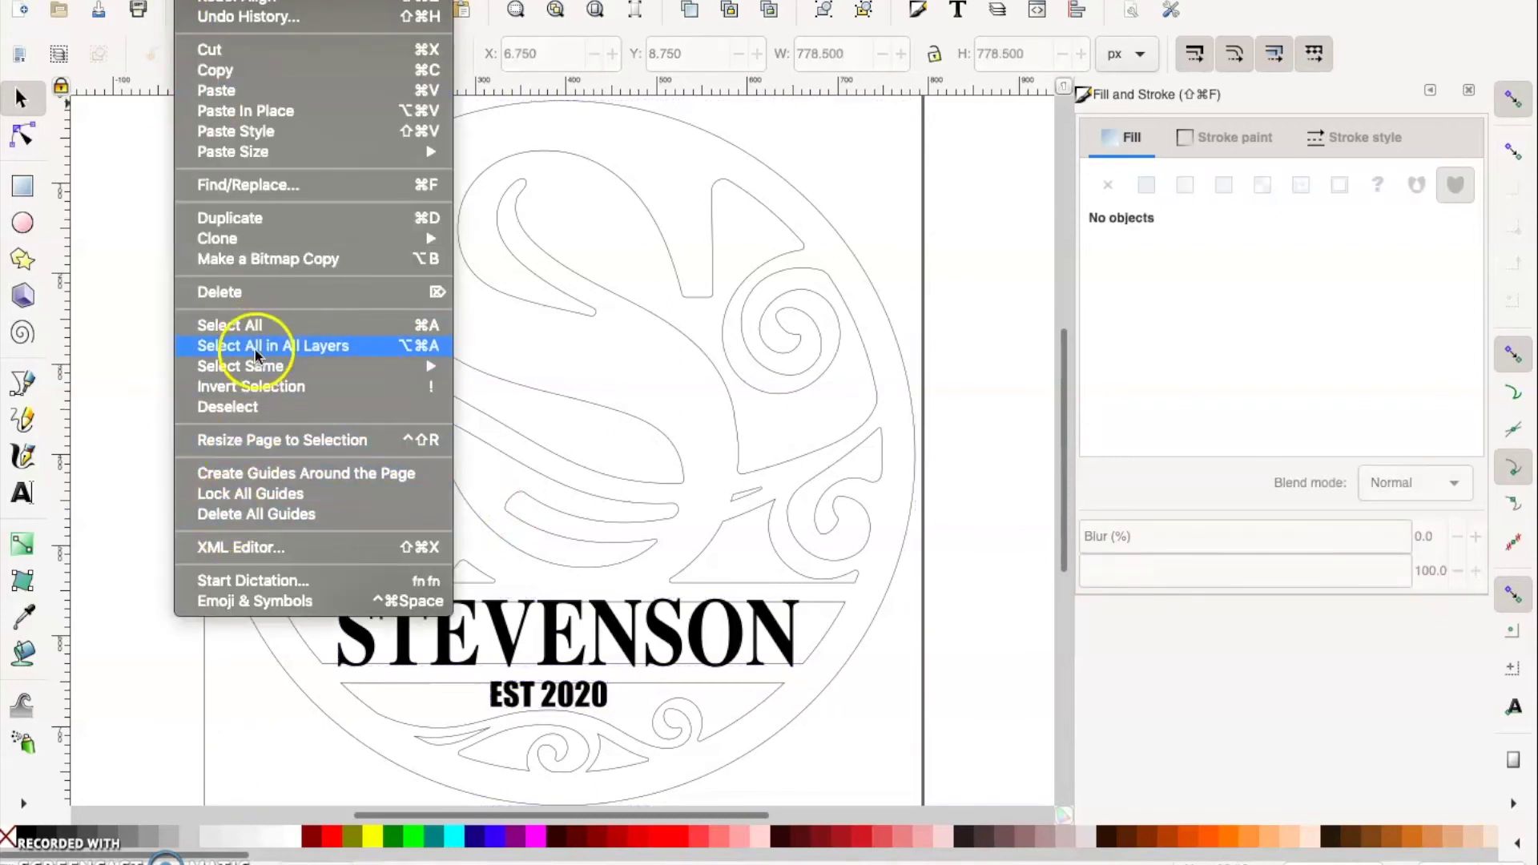
click(264, 330)
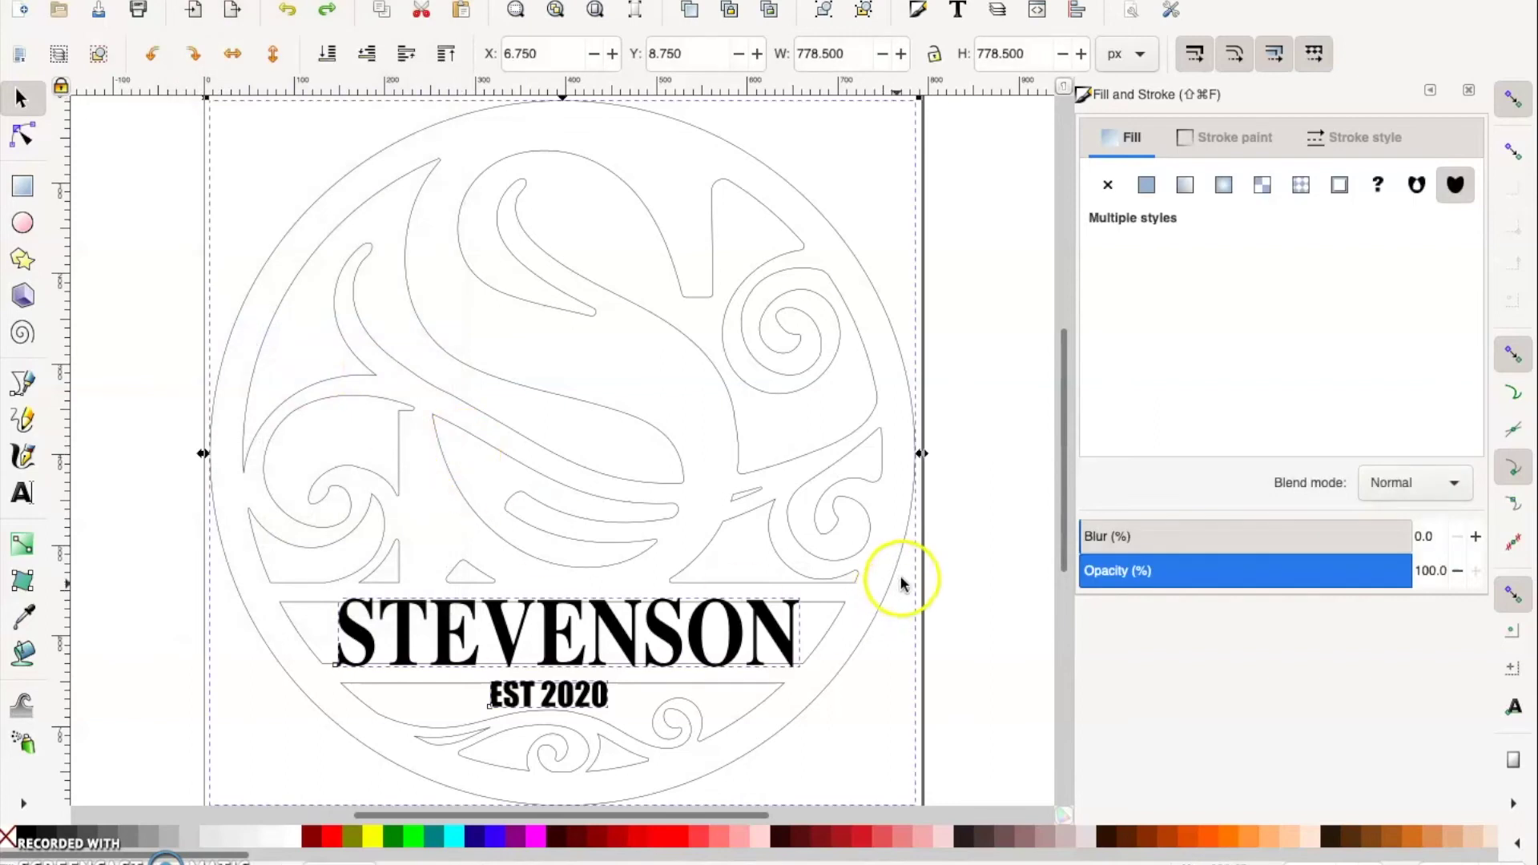
Step: Centre the selection on the vertical axis with Align and Distribute, then close that panel
click(400, 5)
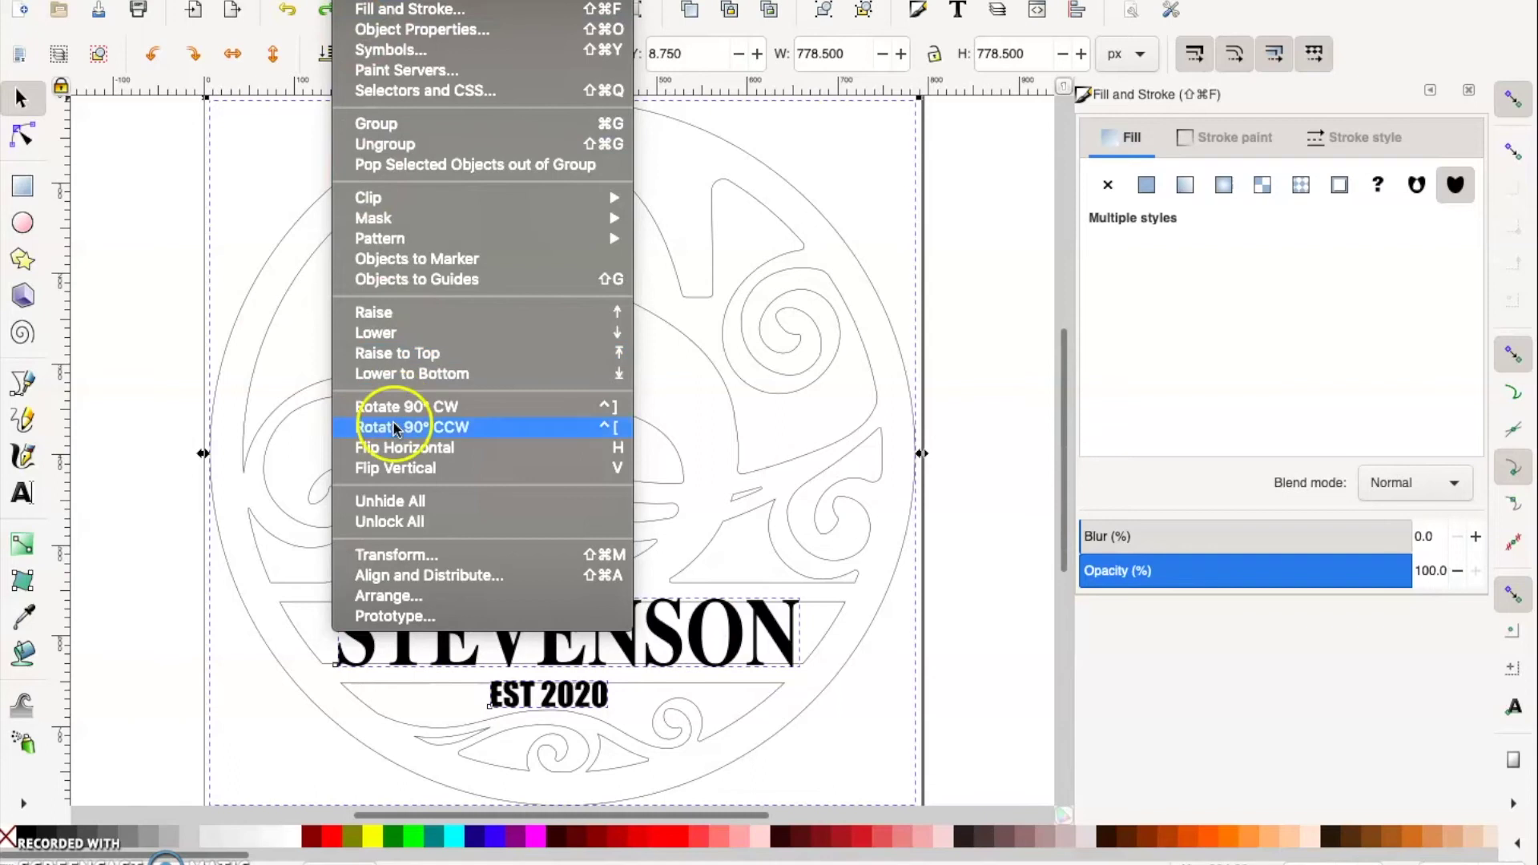
click(409, 577)
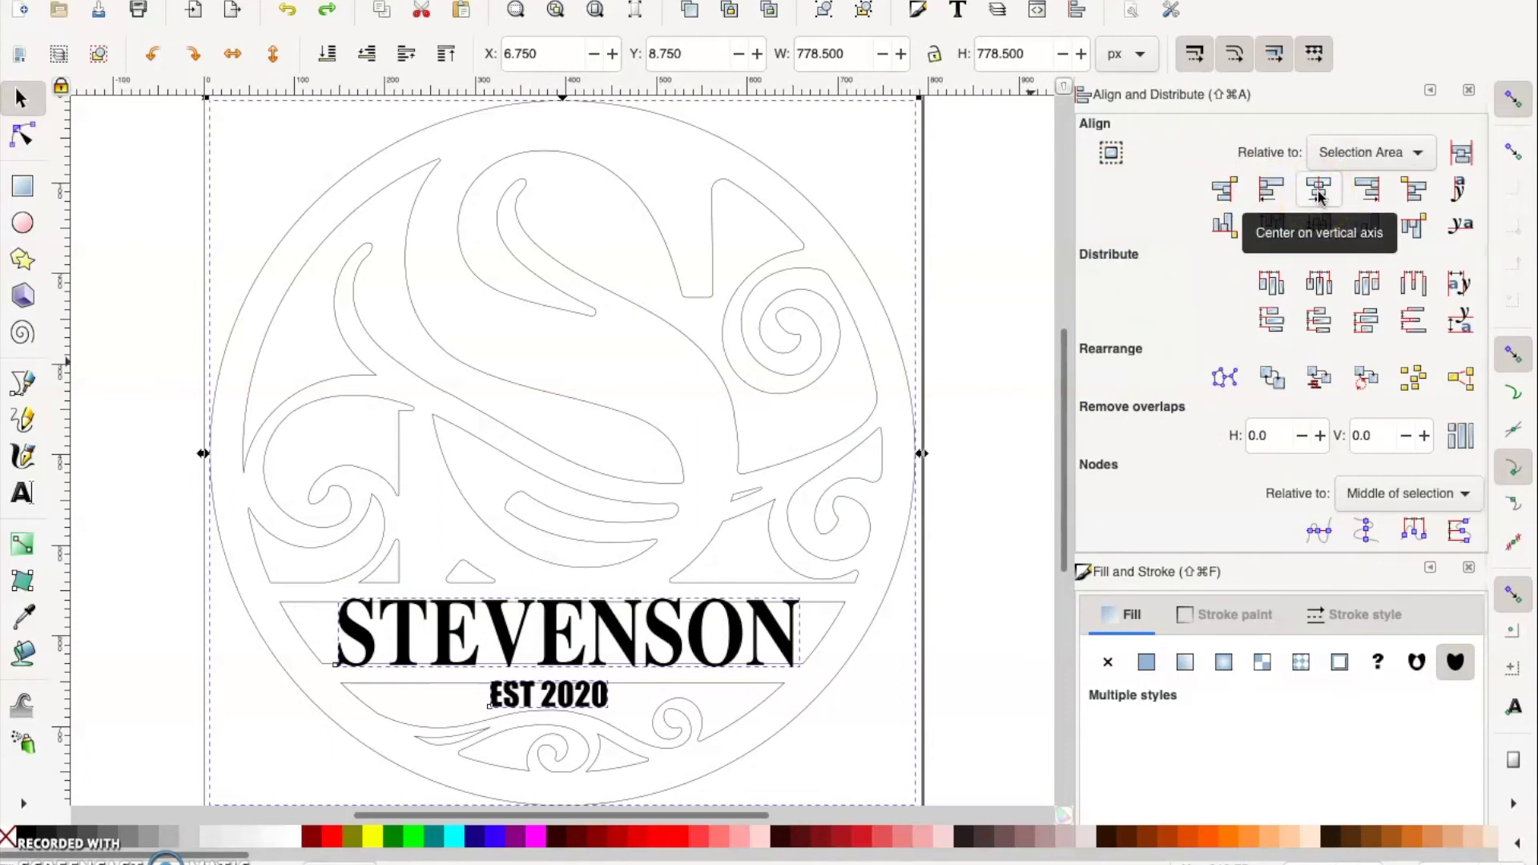
click(1320, 195)
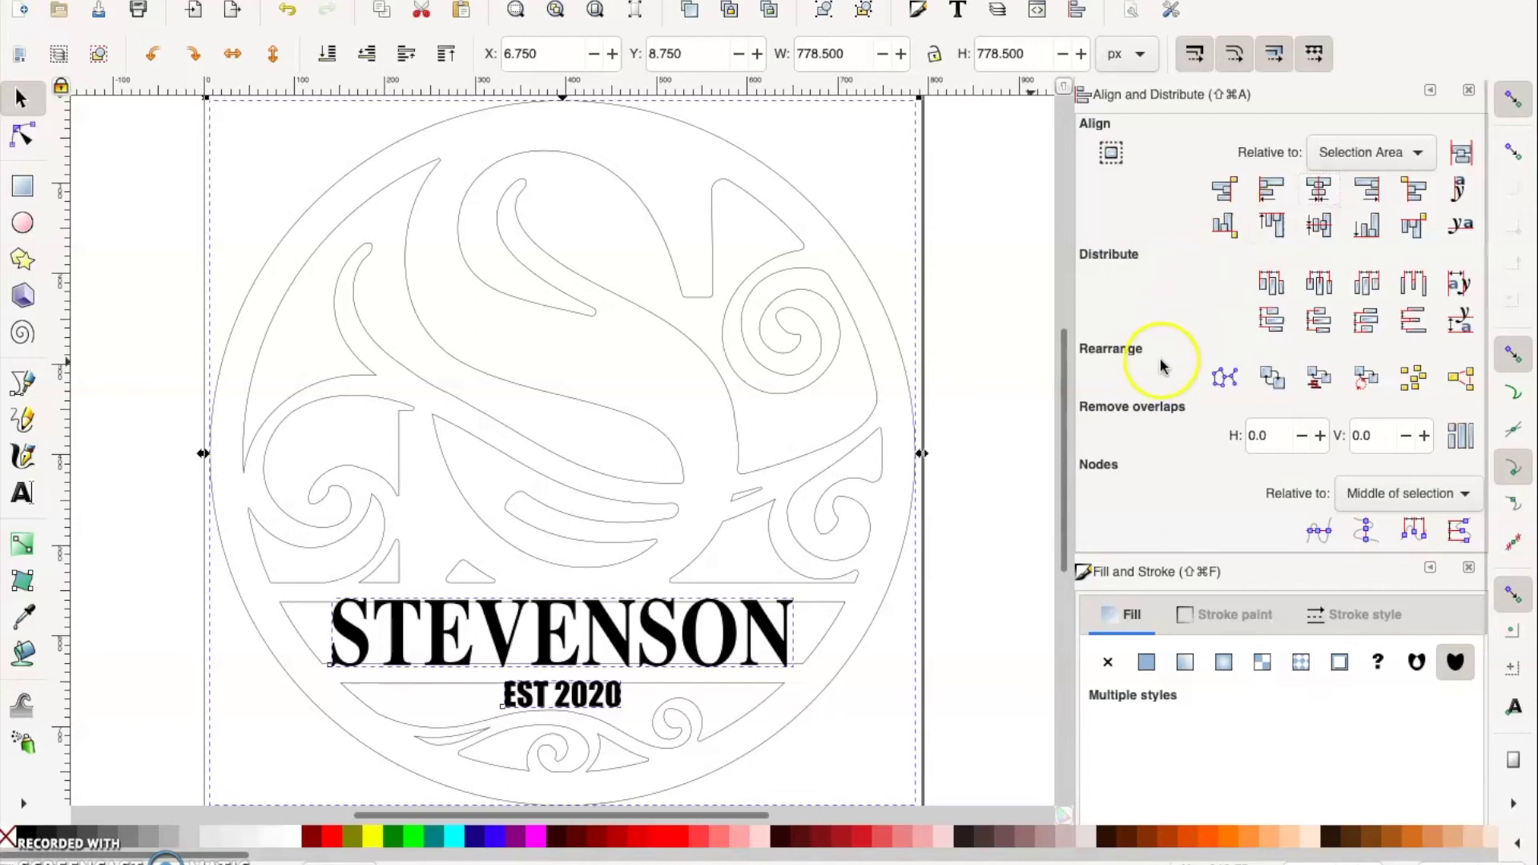
click(972, 362)
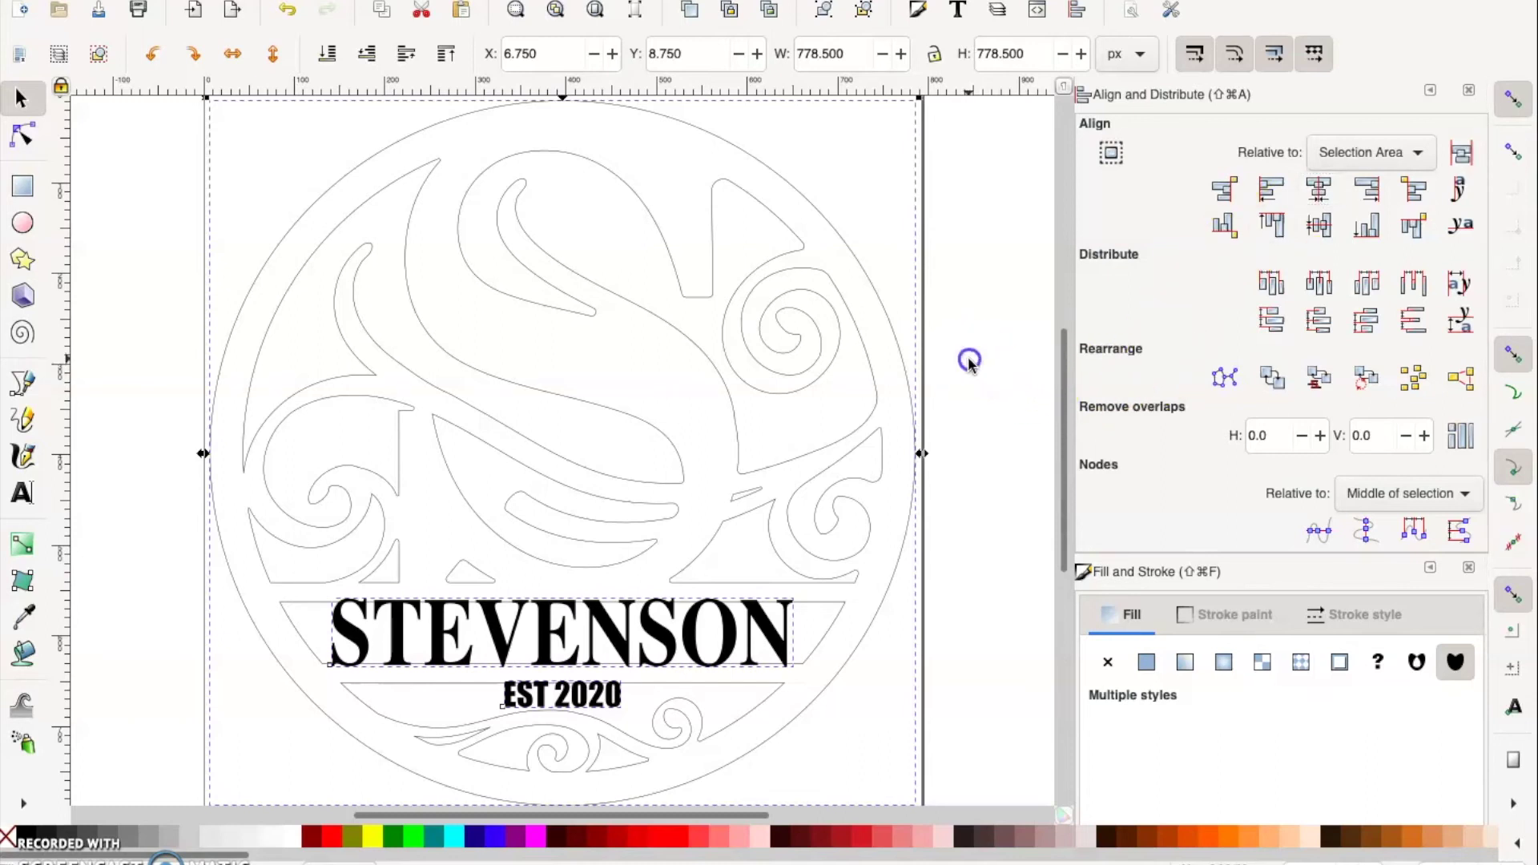
click(1469, 94)
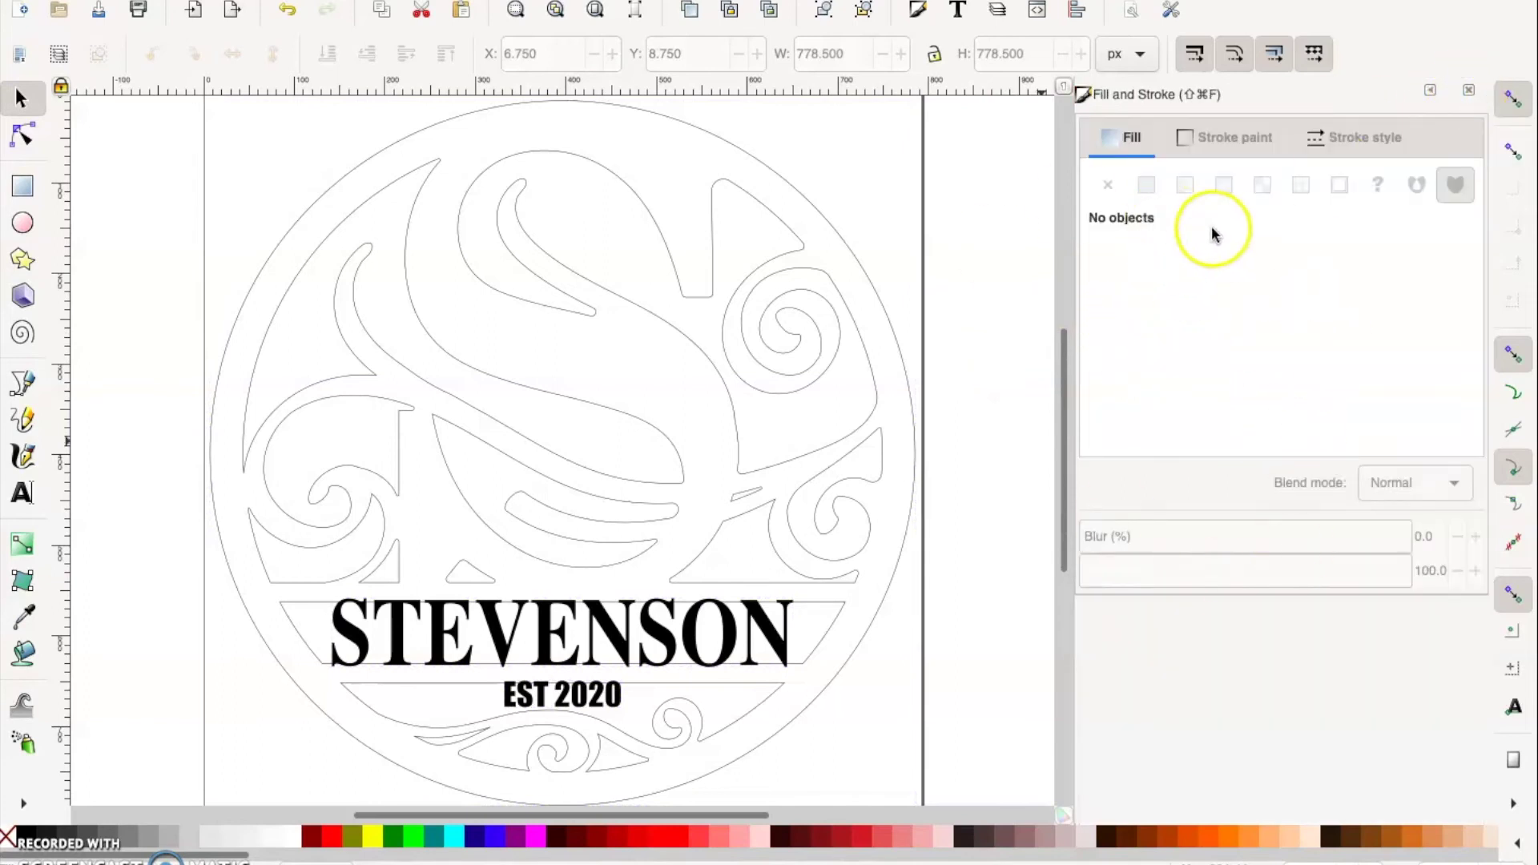
Step: Shift-select STEVENSON and EST 2020, dismissing the Object and Path menus unused
click(666, 633)
shift+click(590, 703)
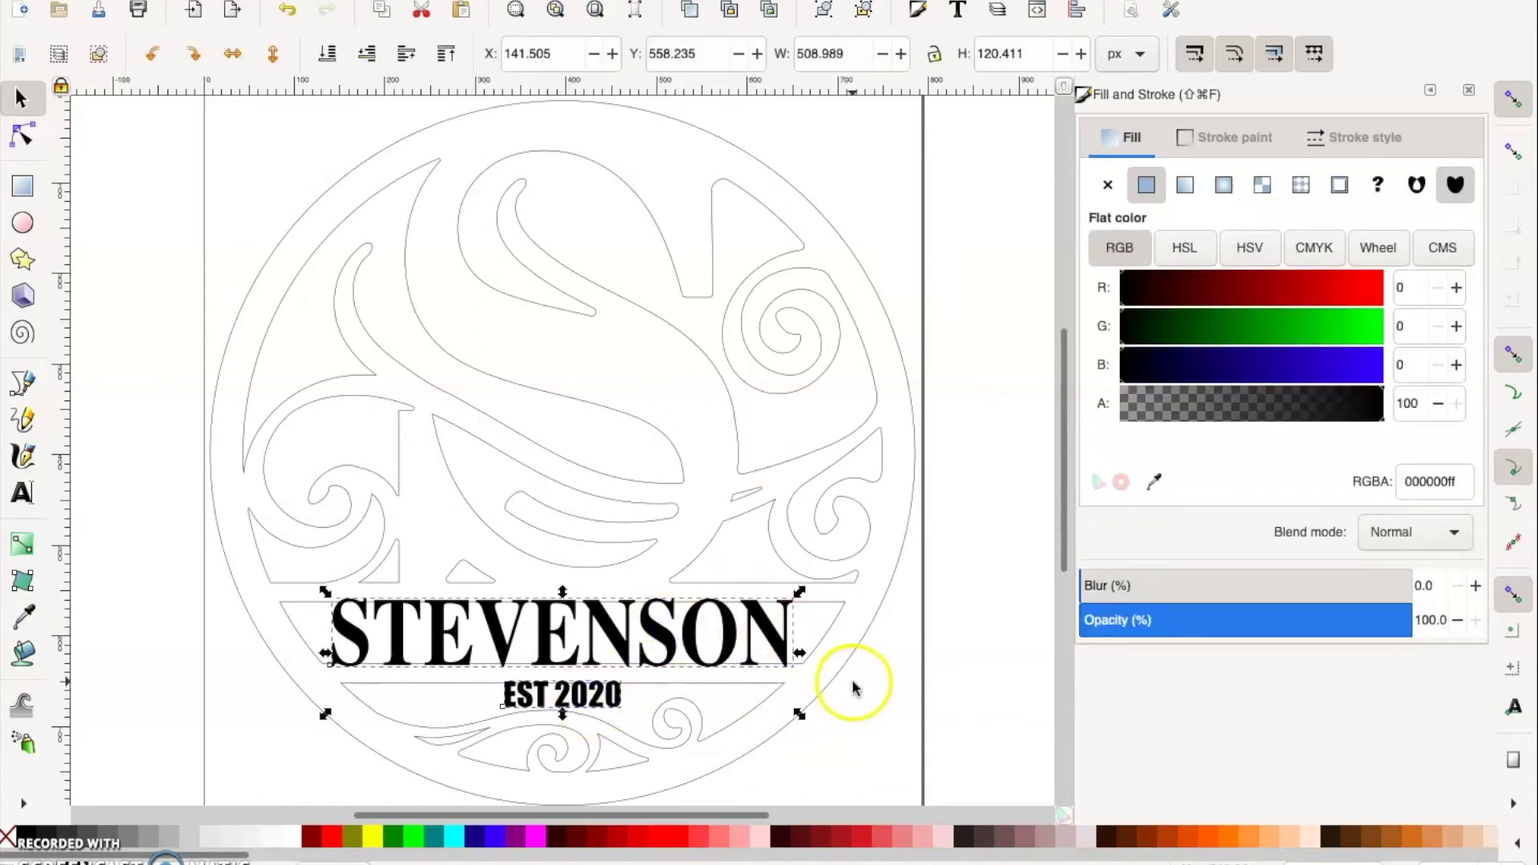
click(360, 0)
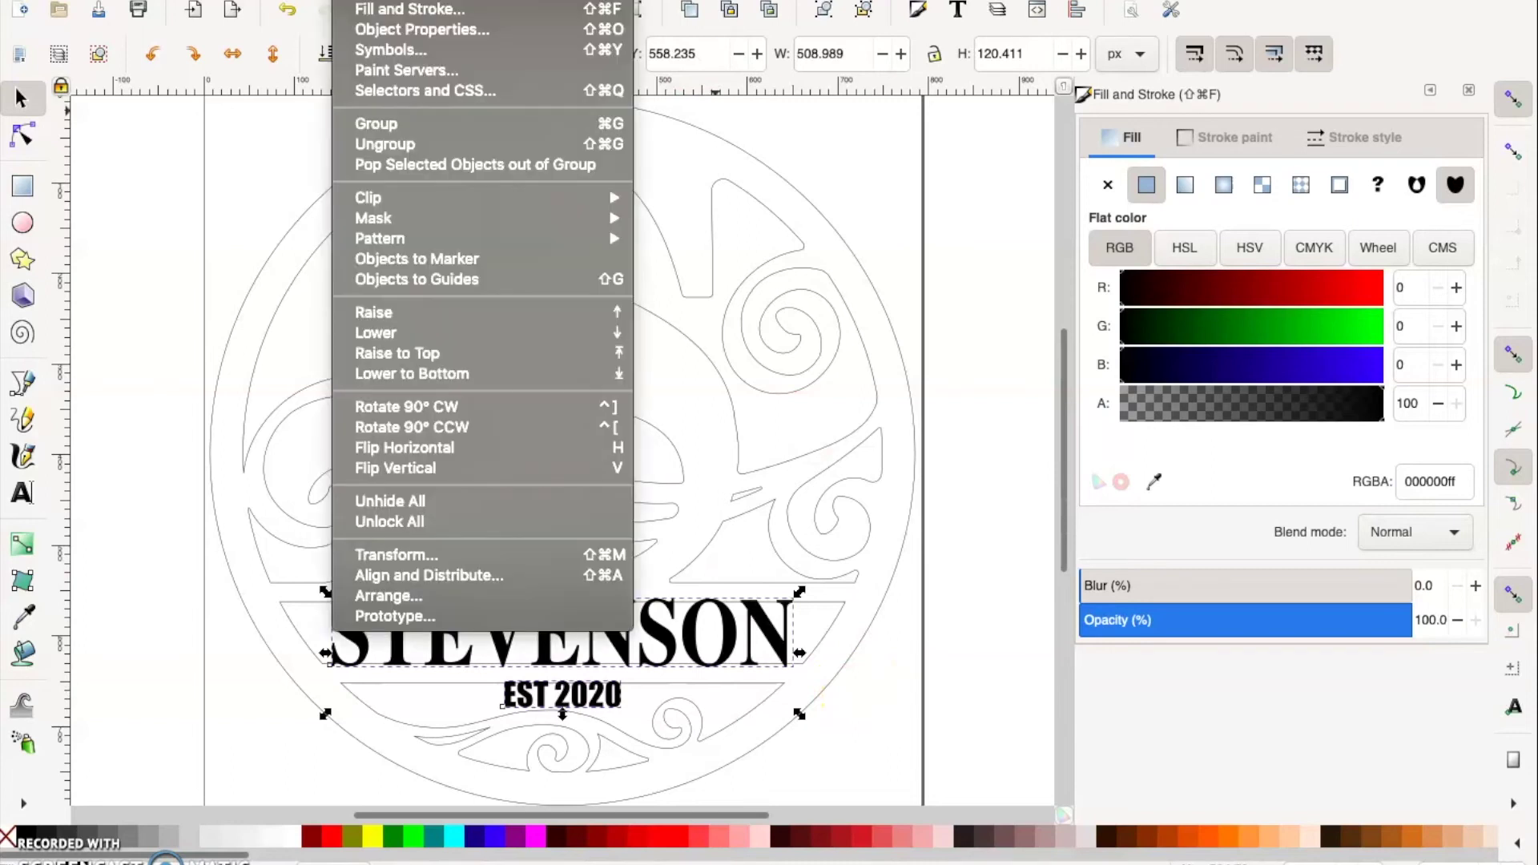
mouse_move(421, 0)
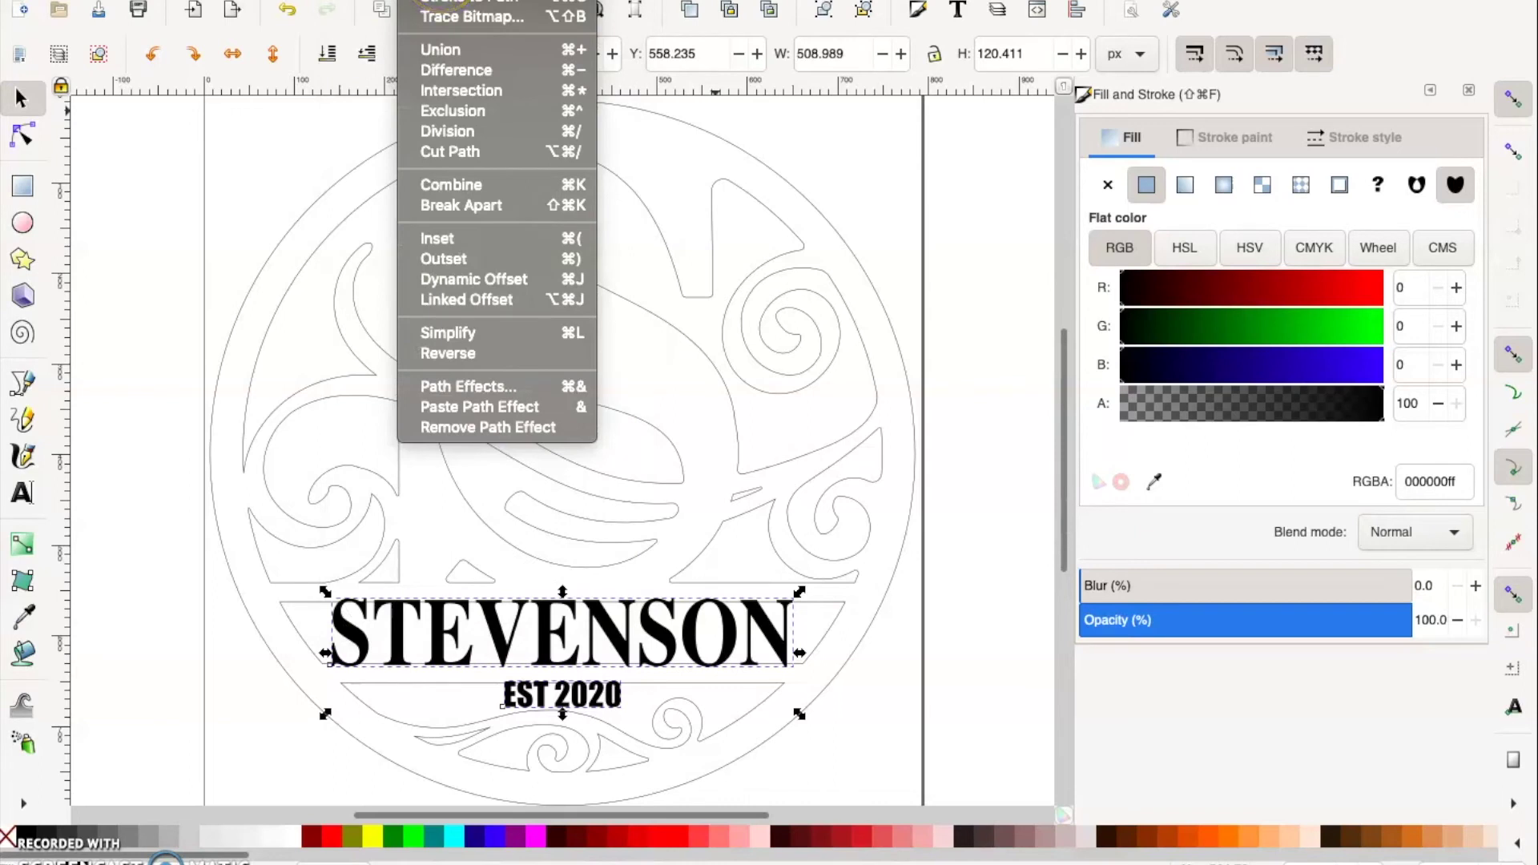
key(Escape)
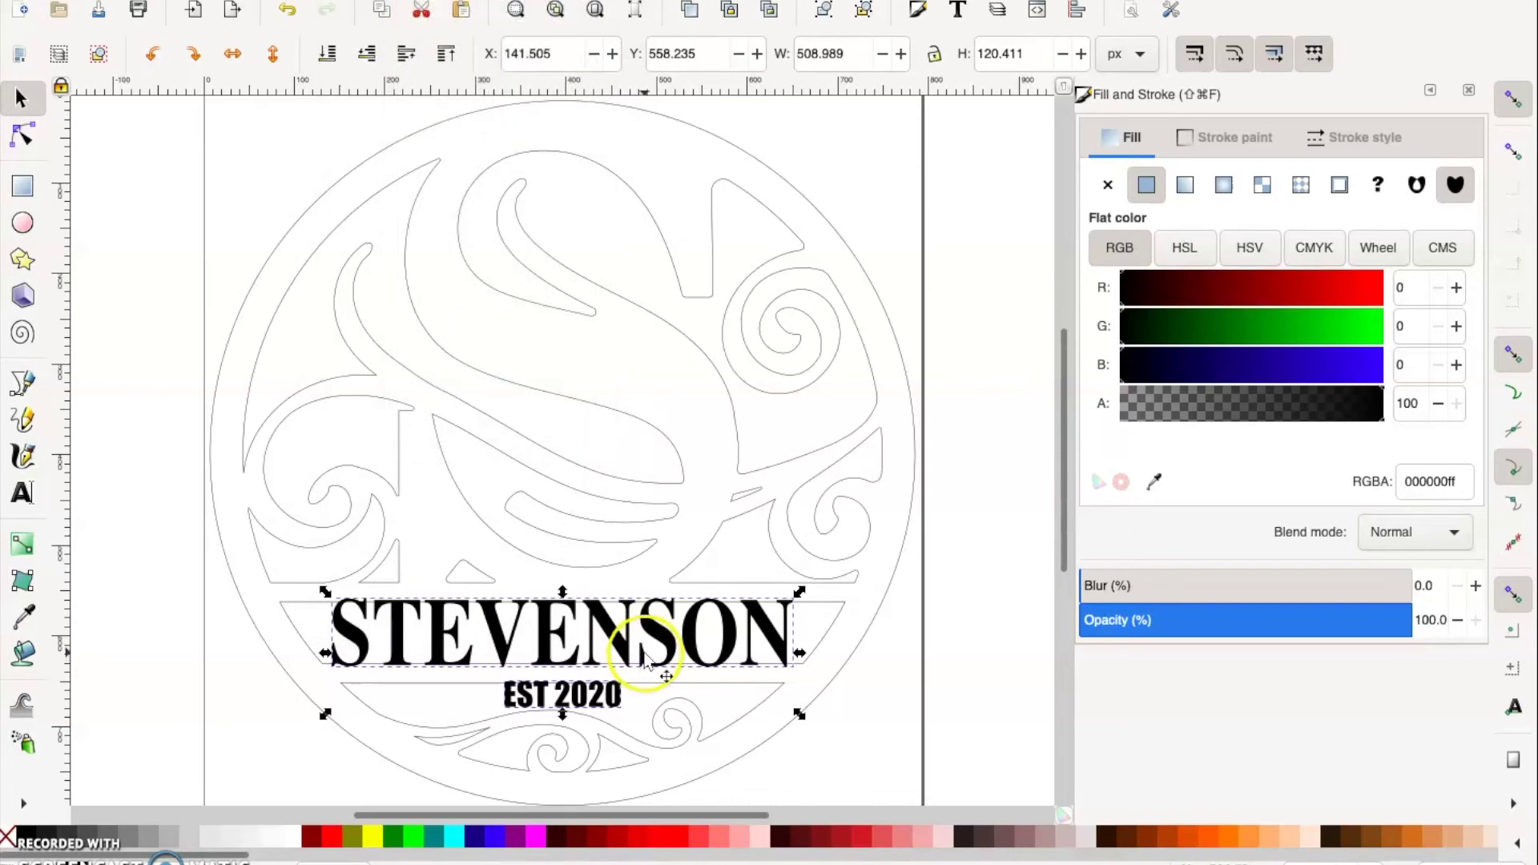
click(903, 660)
click(730, 641)
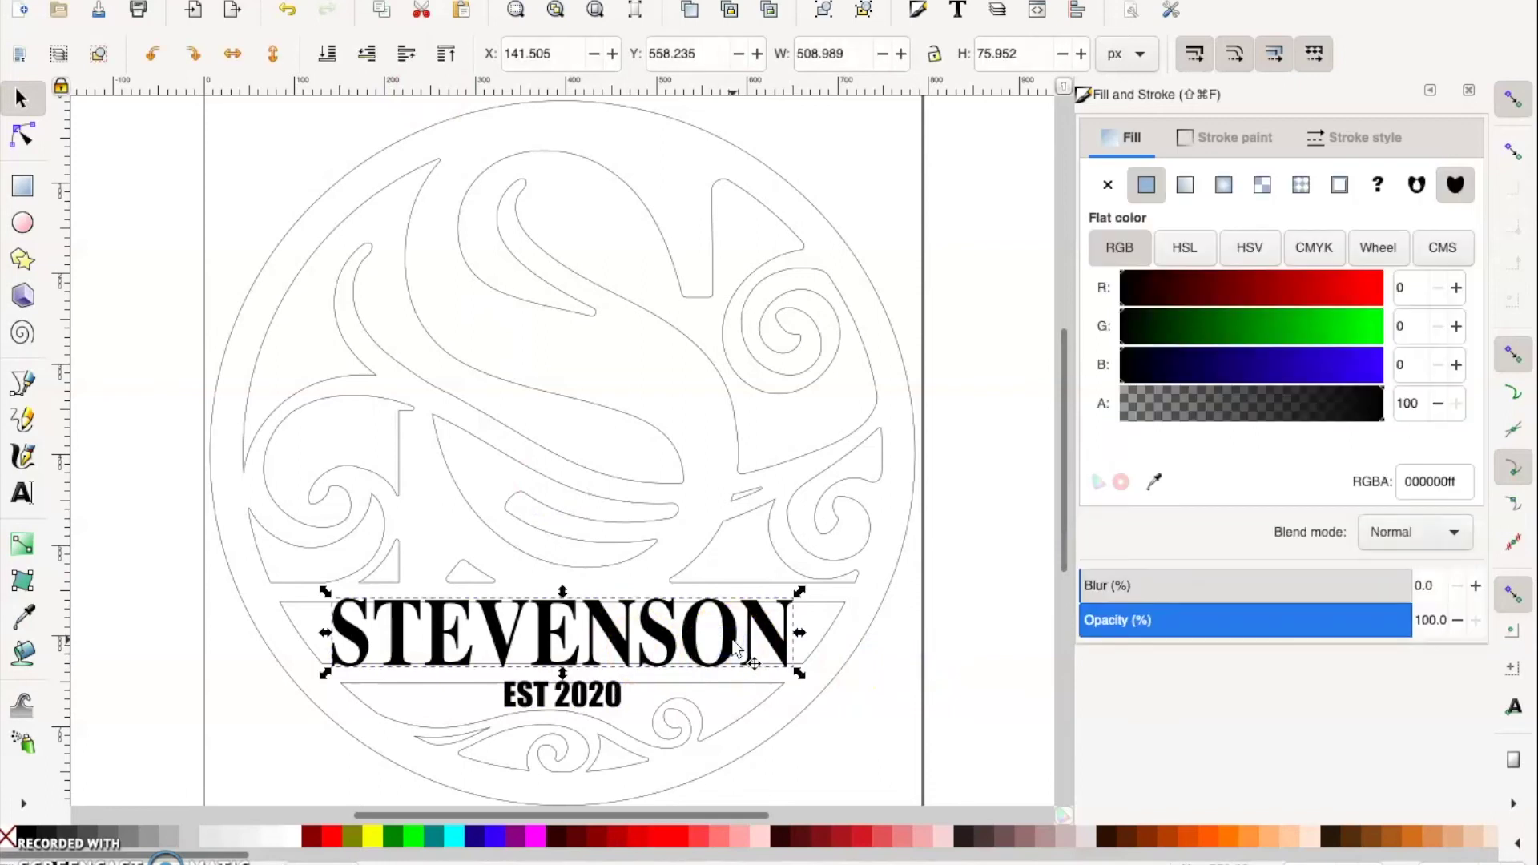
click(603, 705)
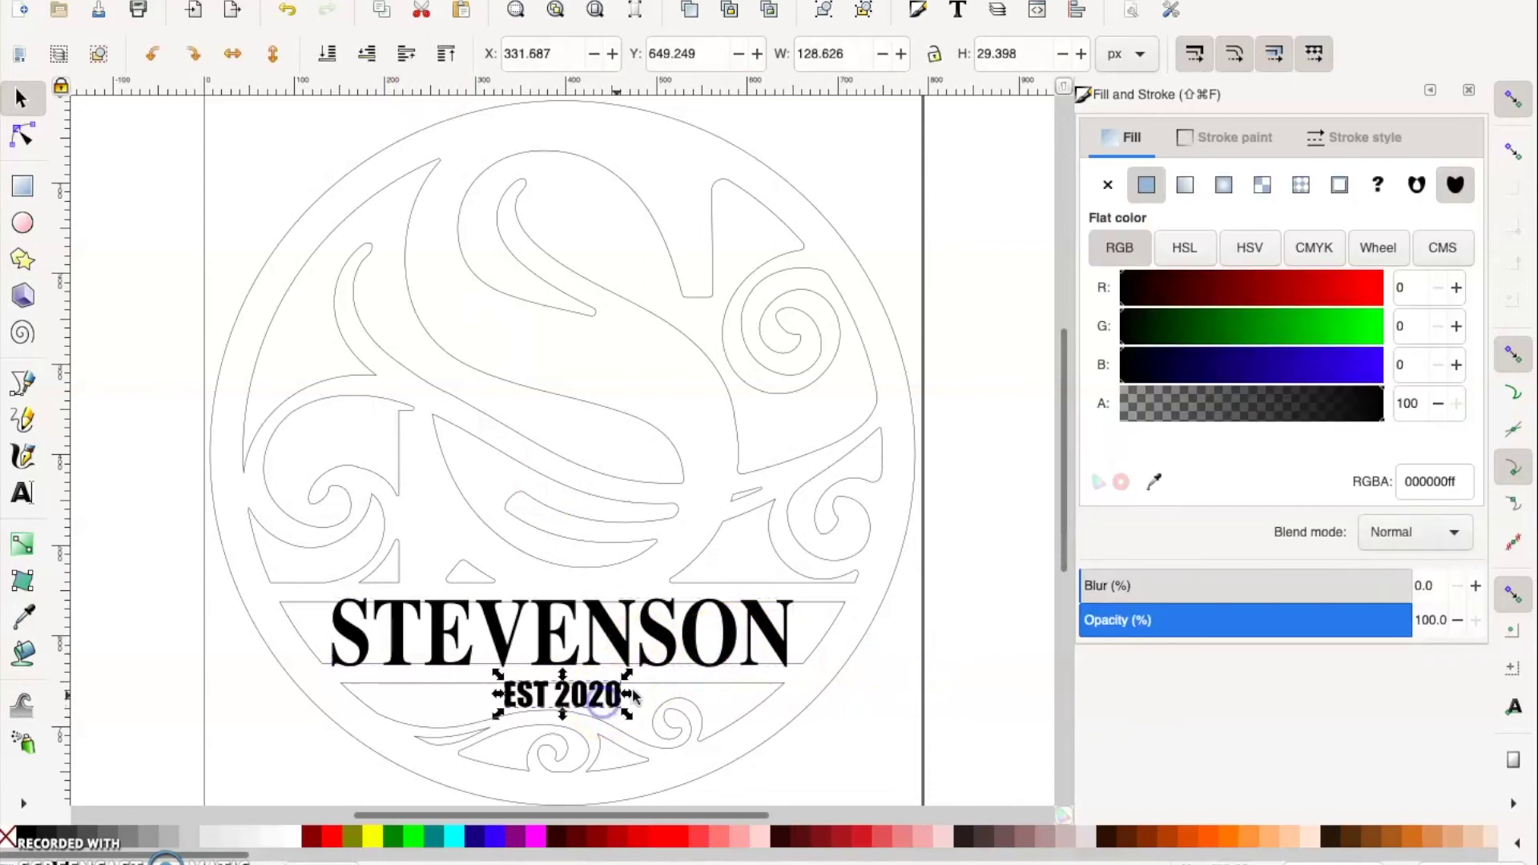
click(651, 638)
click(611, 691)
shift+click(654, 641)
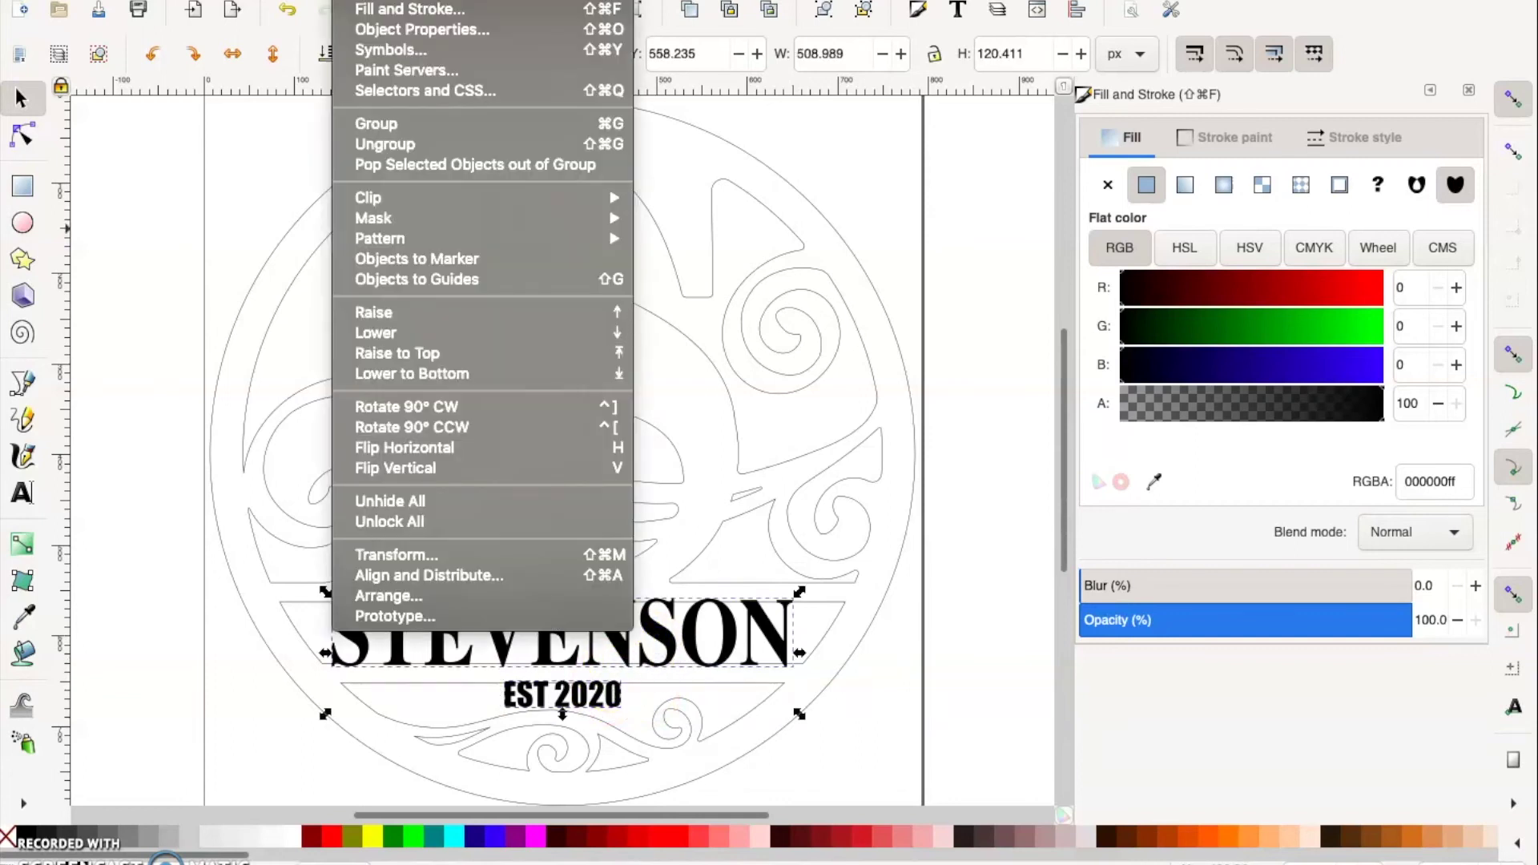
Step: Ungroup STEVENSON into separate letters and select individual letters N, O and S
click(402, 144)
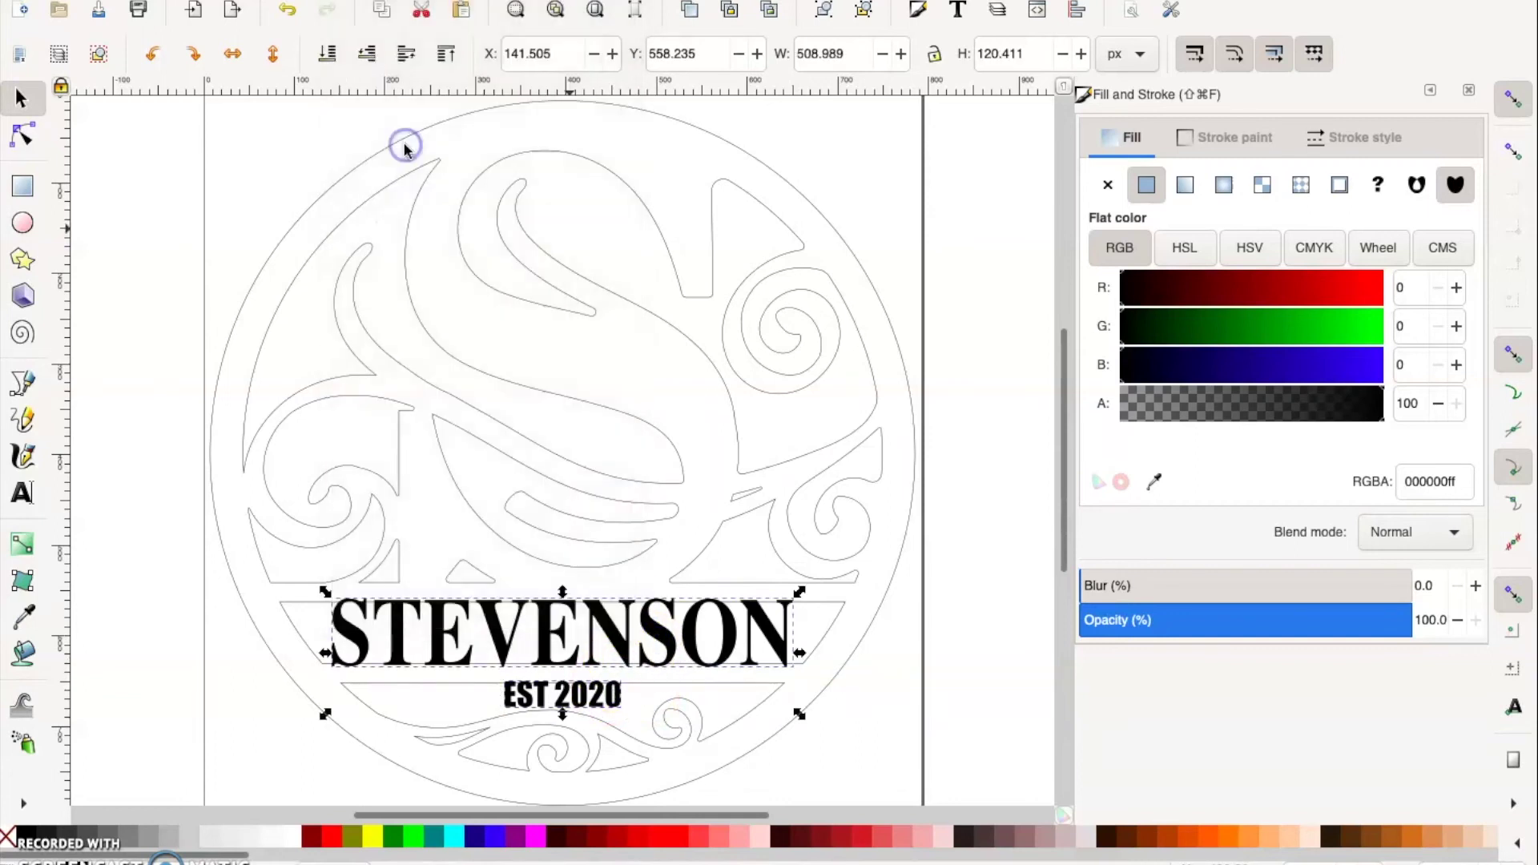
click(911, 691)
click(731, 637)
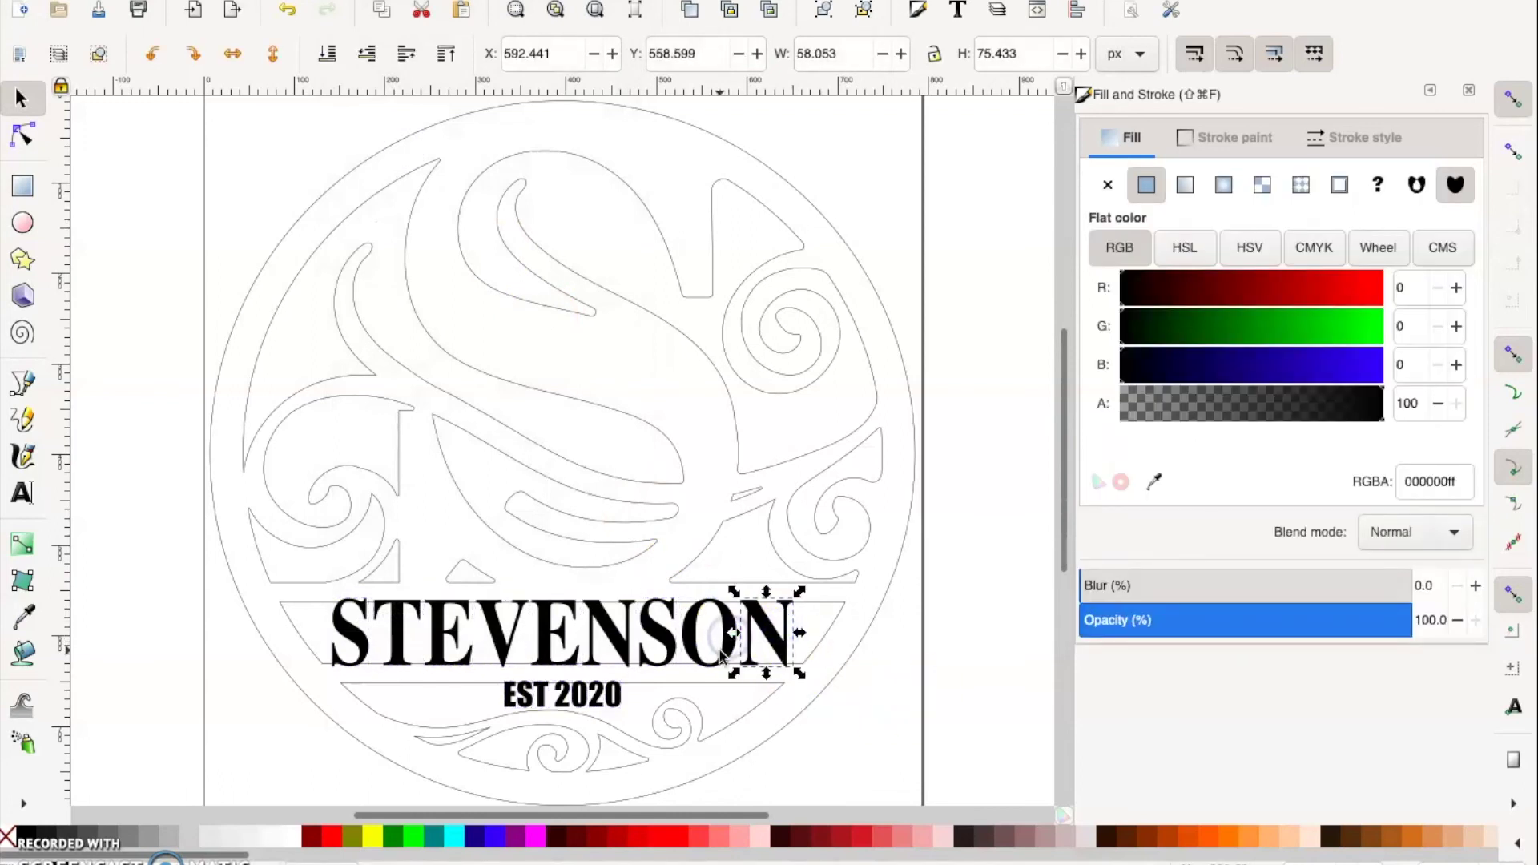
click(715, 645)
click(659, 641)
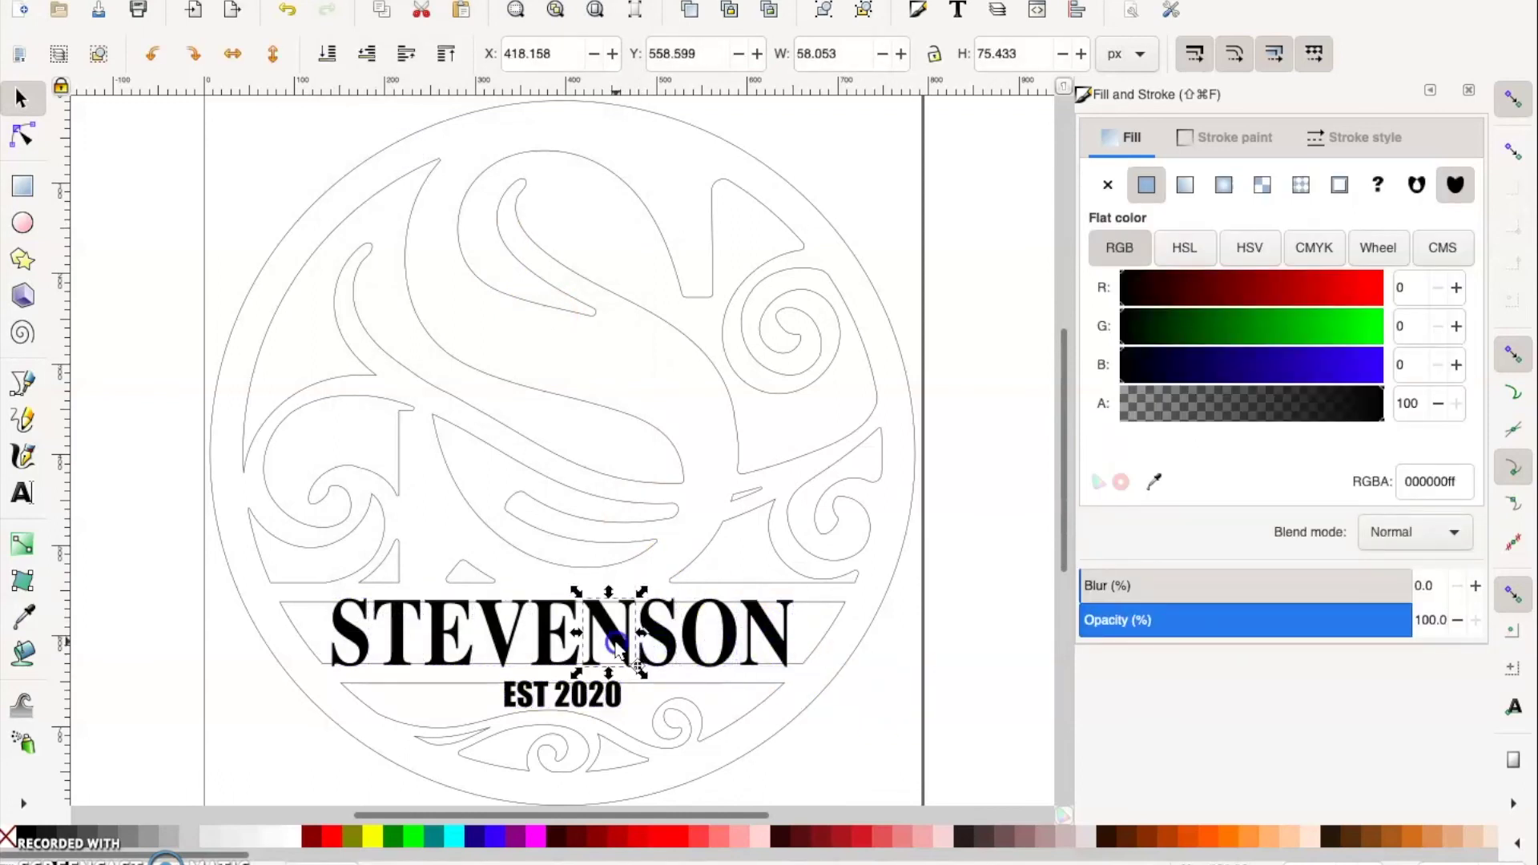
click(841, 765)
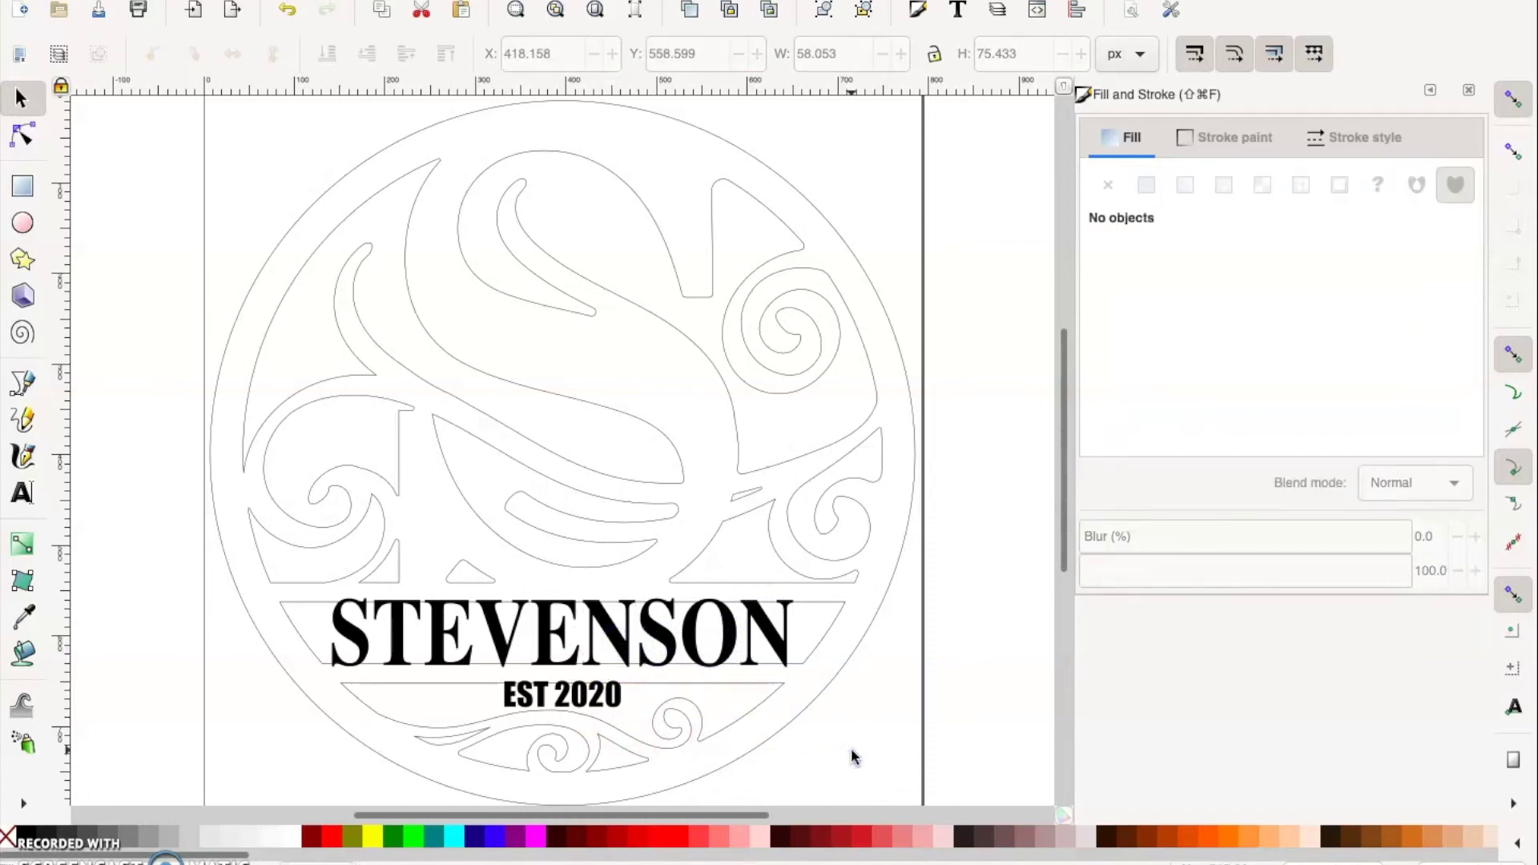
click(852, 746)
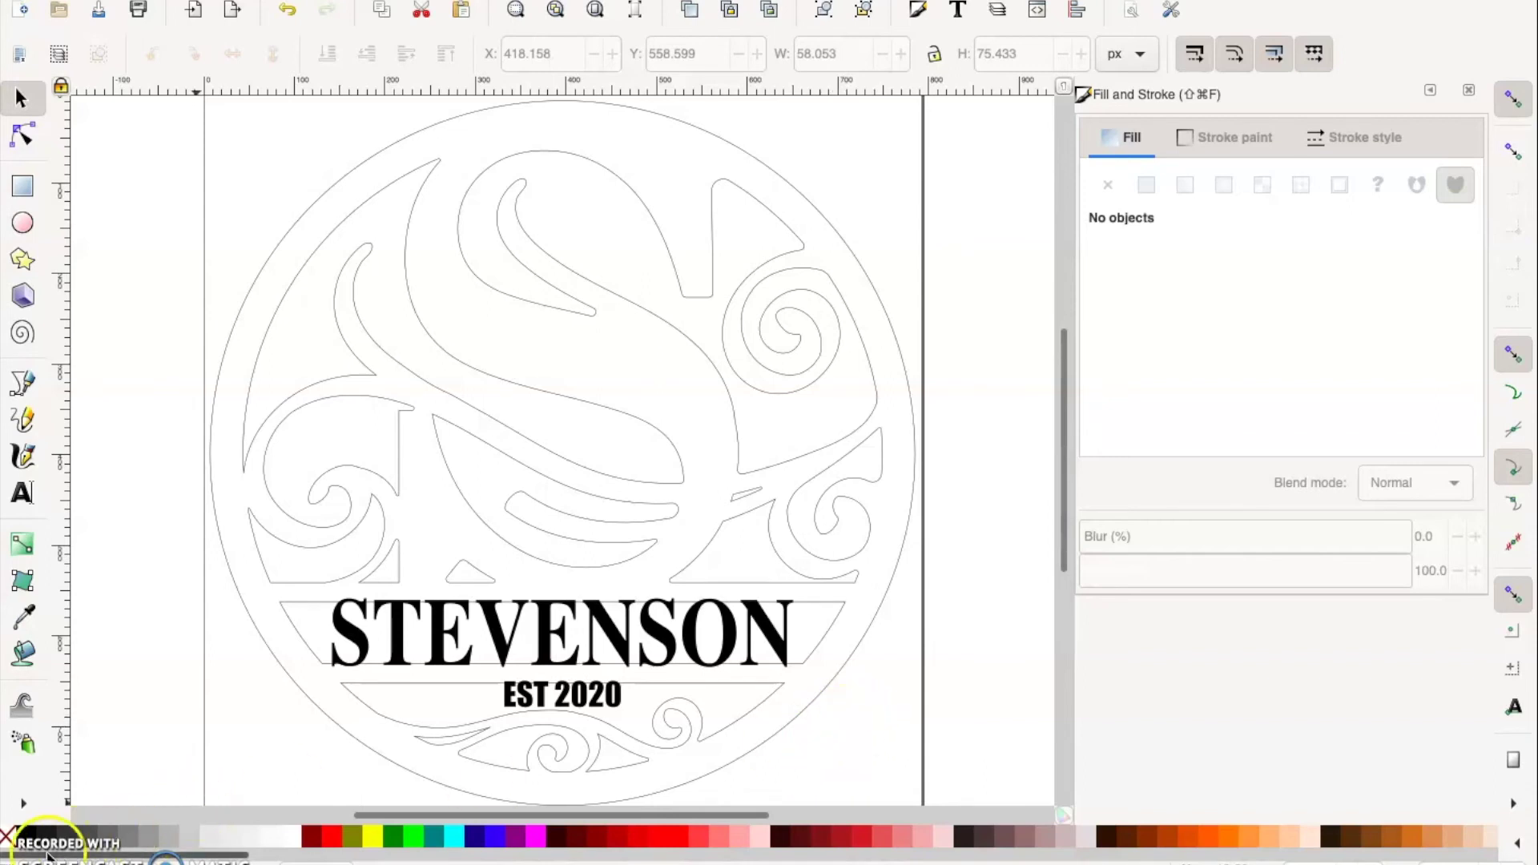
Step: Undo the accidental emblem move, then rubber-band select STEVENSON and EST 2020 (about 509 × 120 px)
key(super+z)
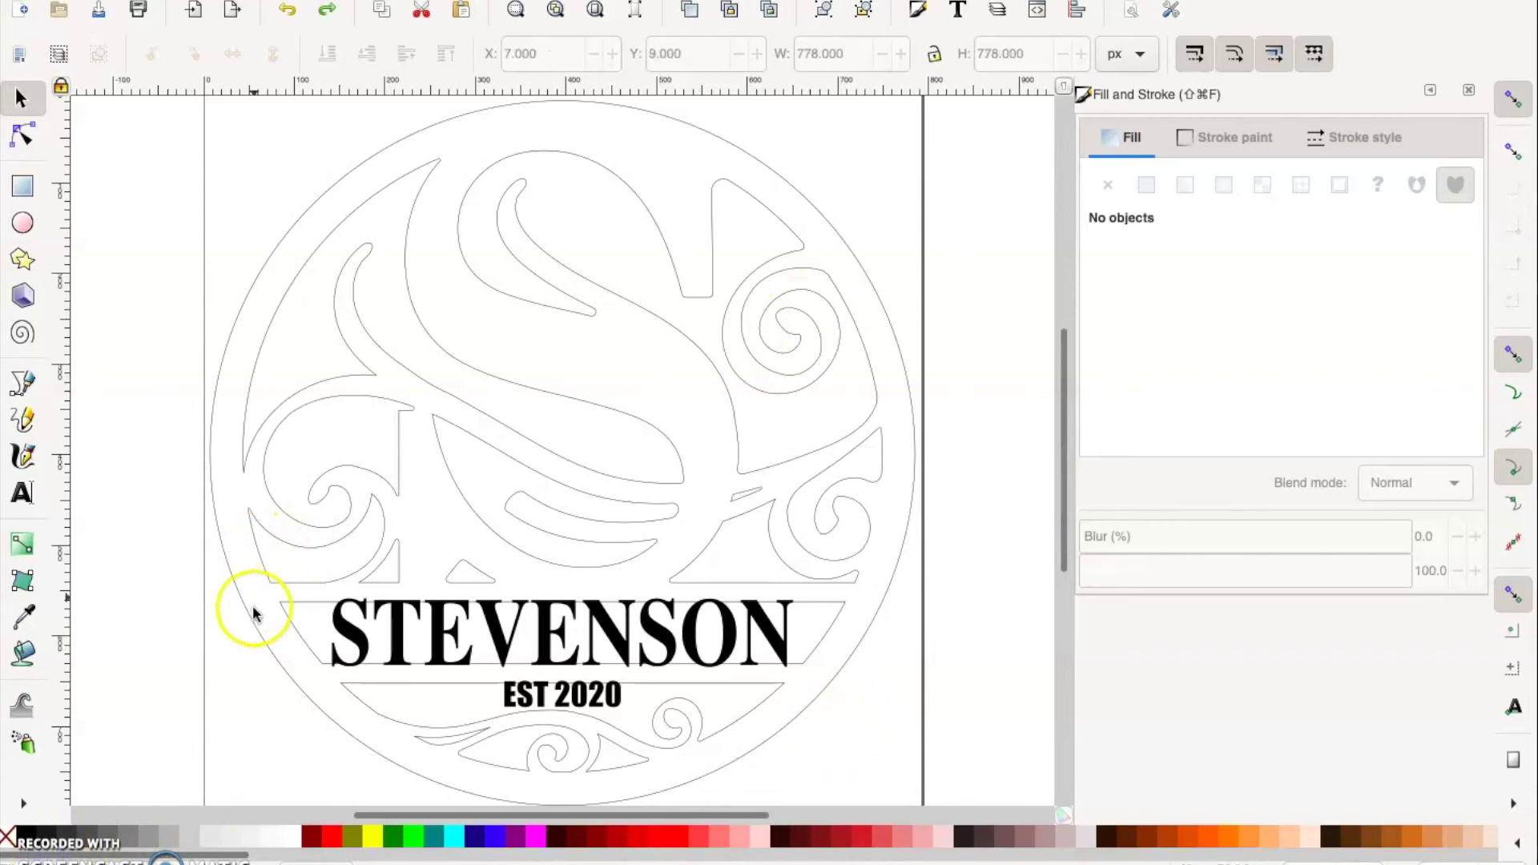
mouse_move(230, 581)
mouse_down()
mouse_move(817, 714)
mouse_move(797, 704)
mouse_up()
key(super+z)
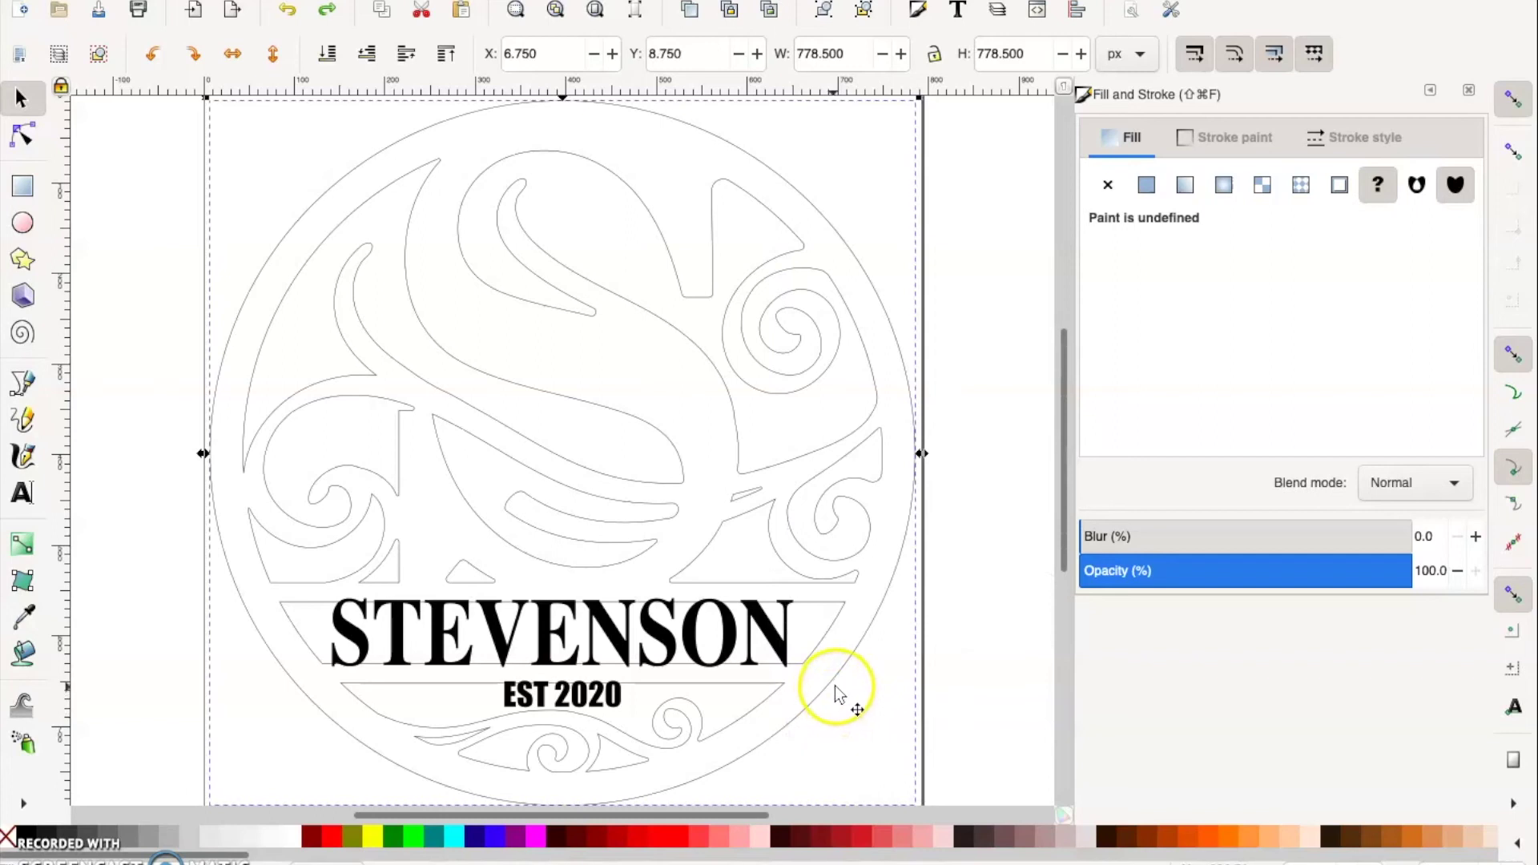
click(996, 612)
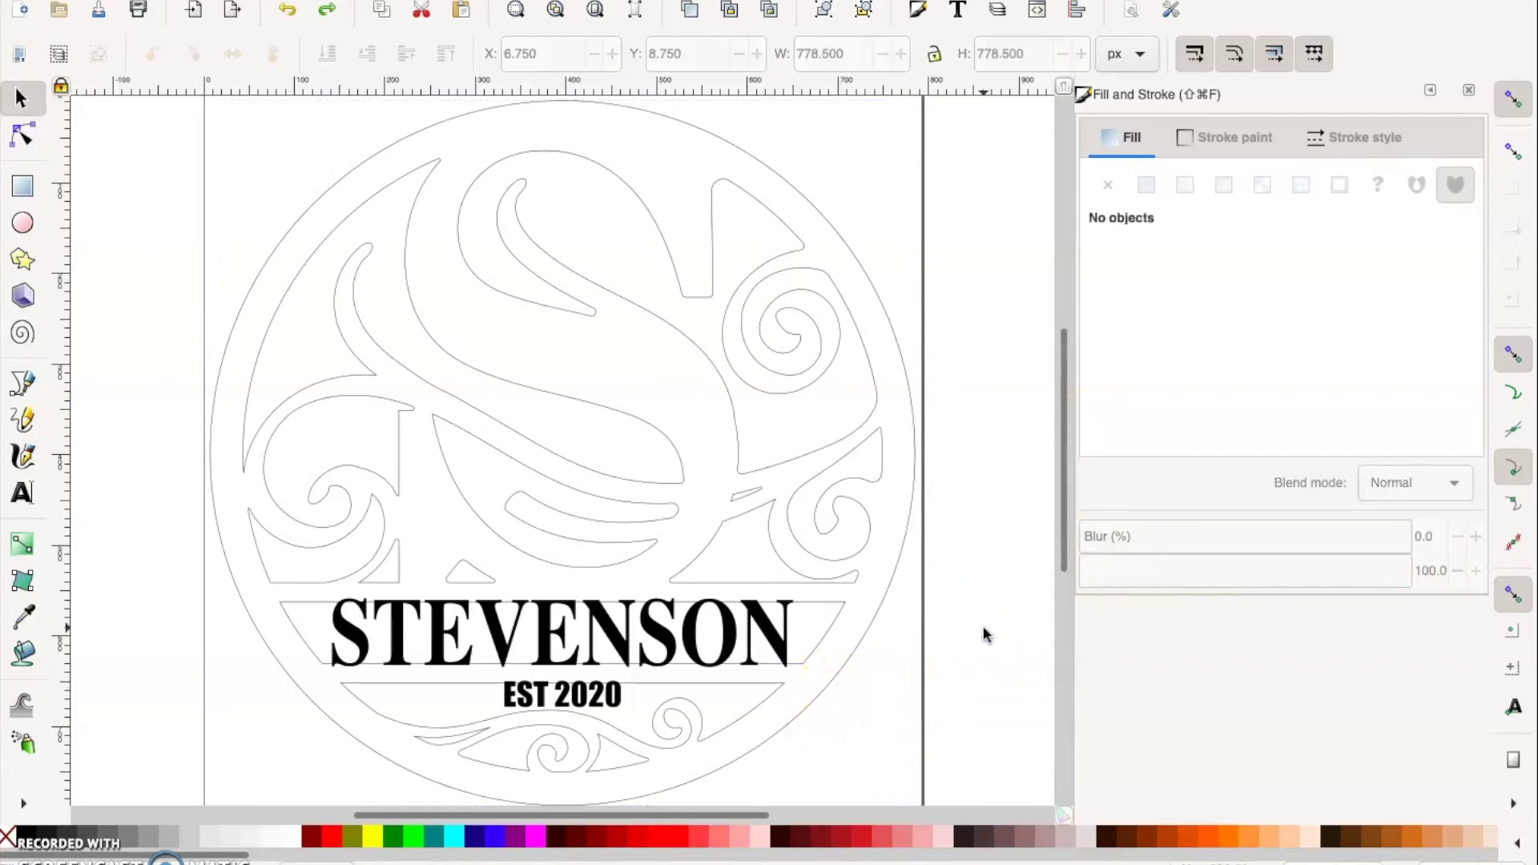
mouse_move(183, 575)
mouse_down()
mouse_move(834, 698)
mouse_move(809, 721)
mouse_up()
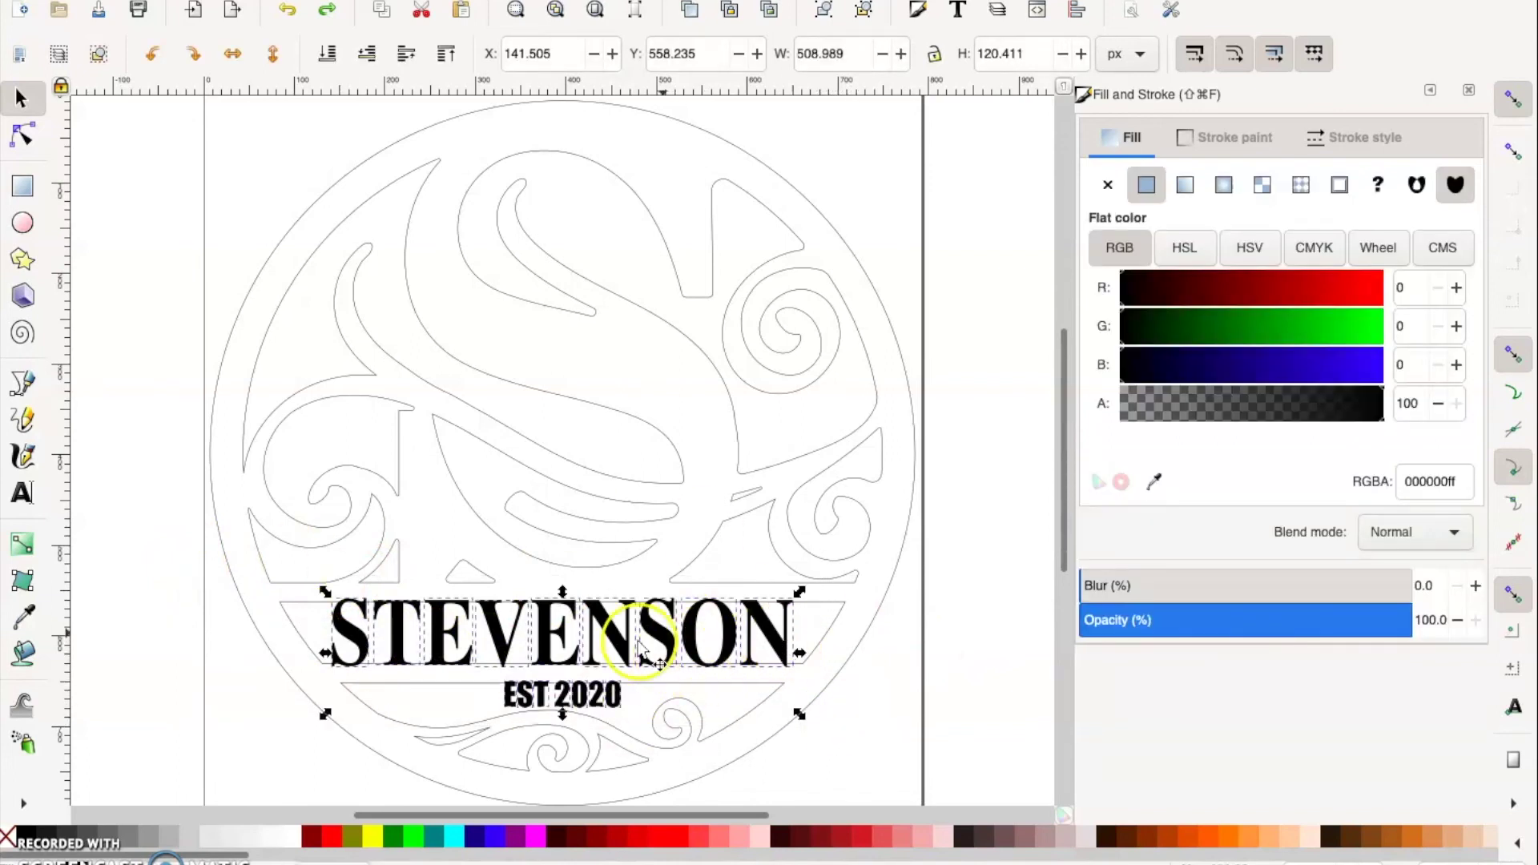
Step: Union the STEVENSON and EST 2020 text with the round emblem outline into one 778 × 778 px path
click(22, 138)
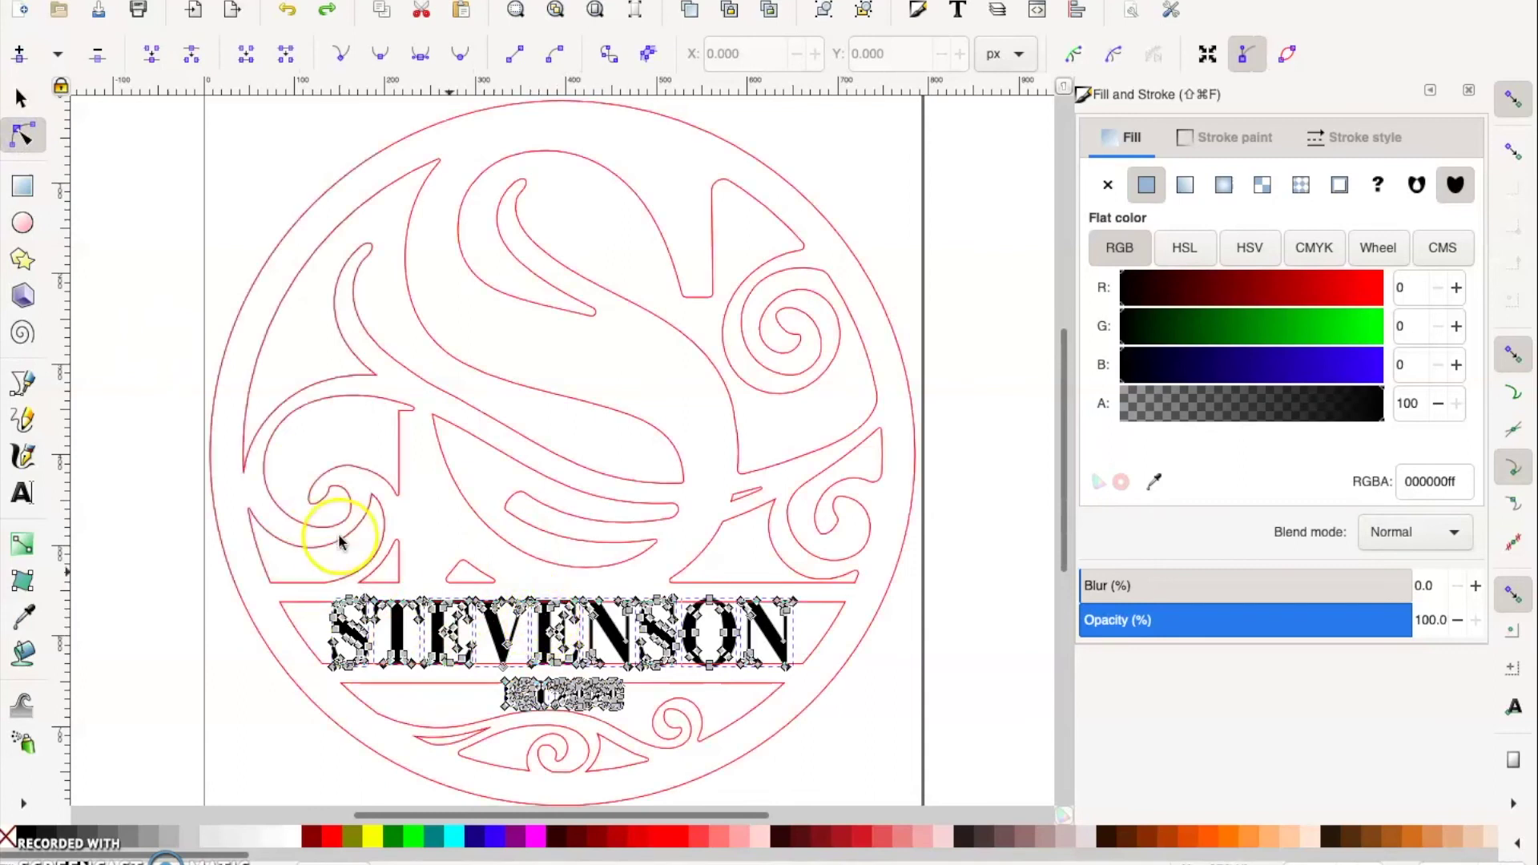
shift+click(264, 572)
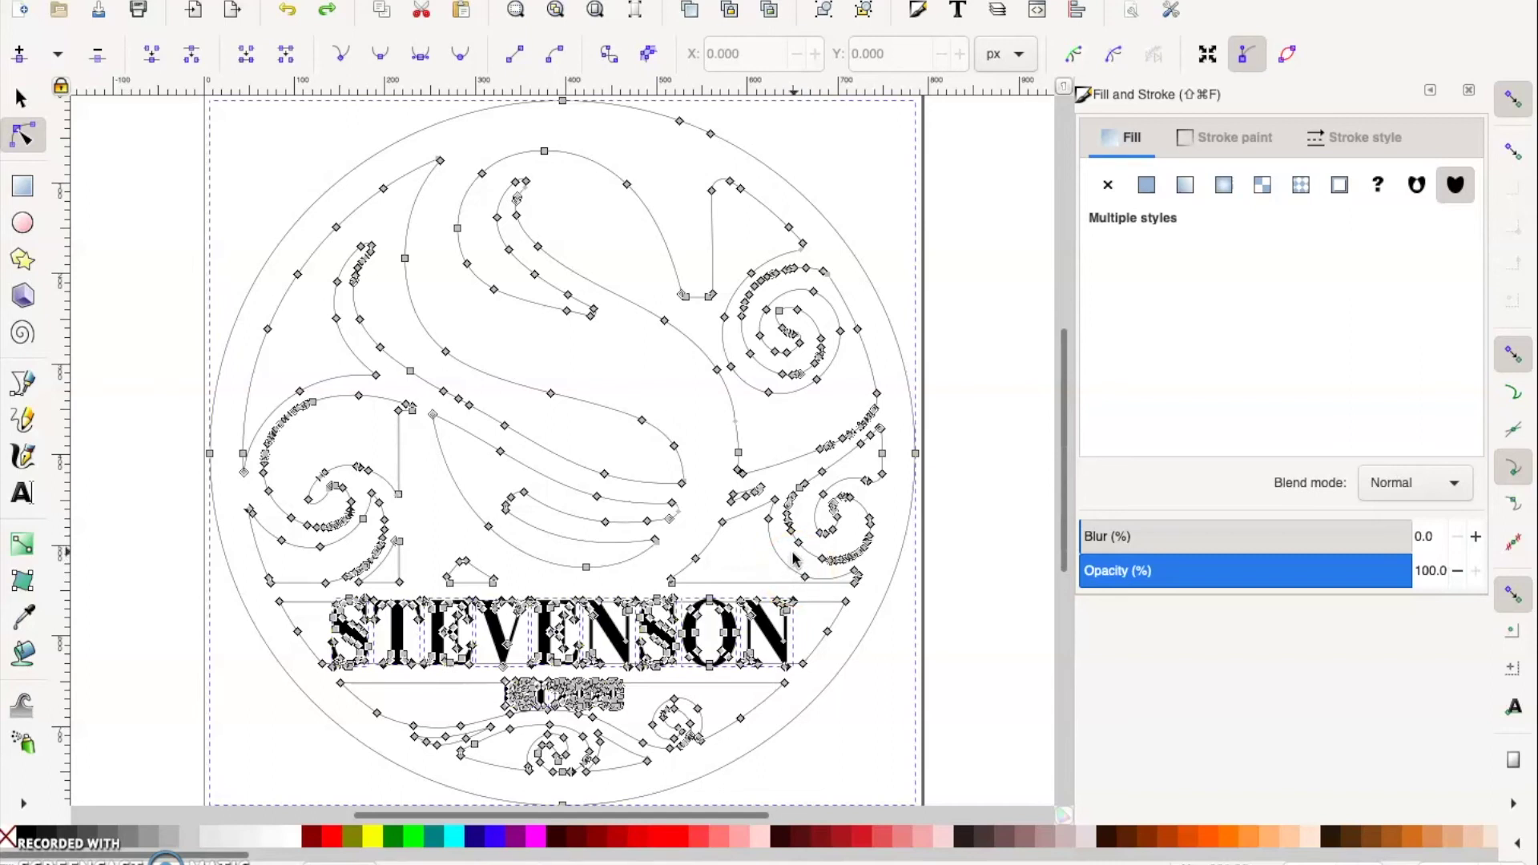
click(714, 509)
click(439, 10)
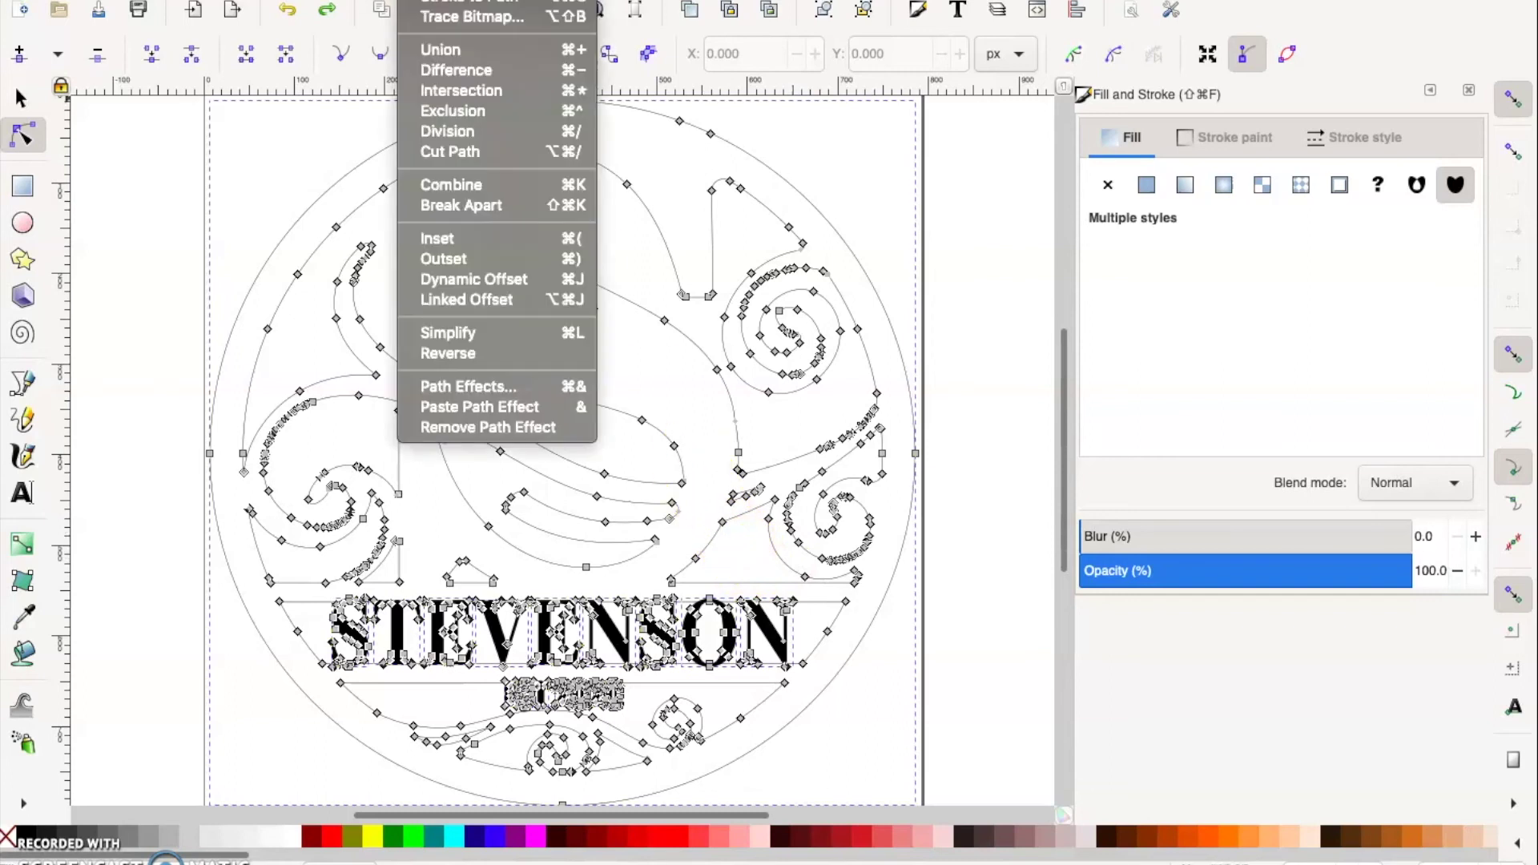
click(436, 48)
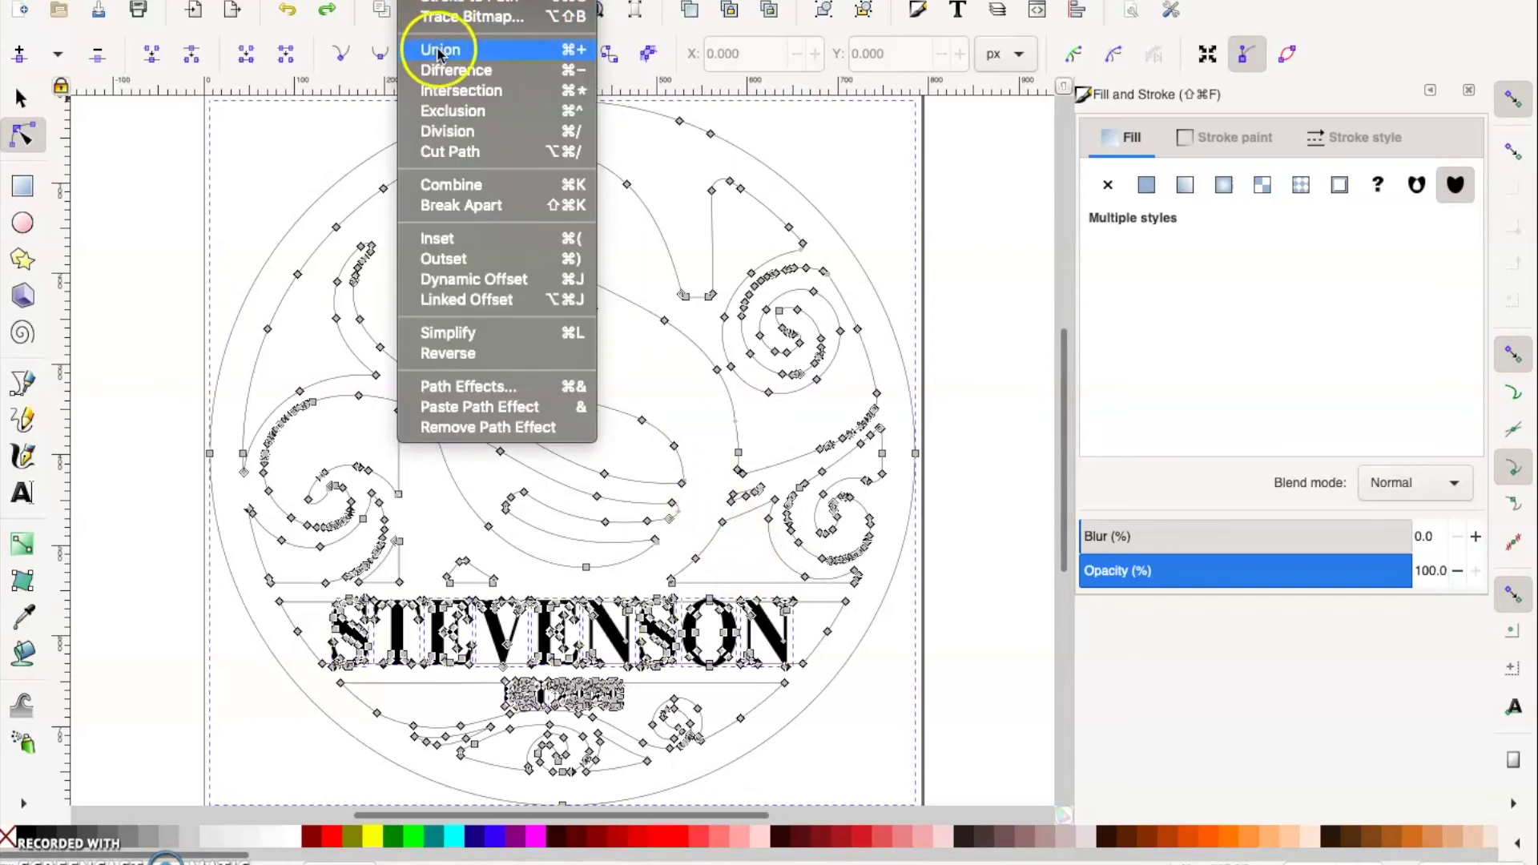
click(24, 100)
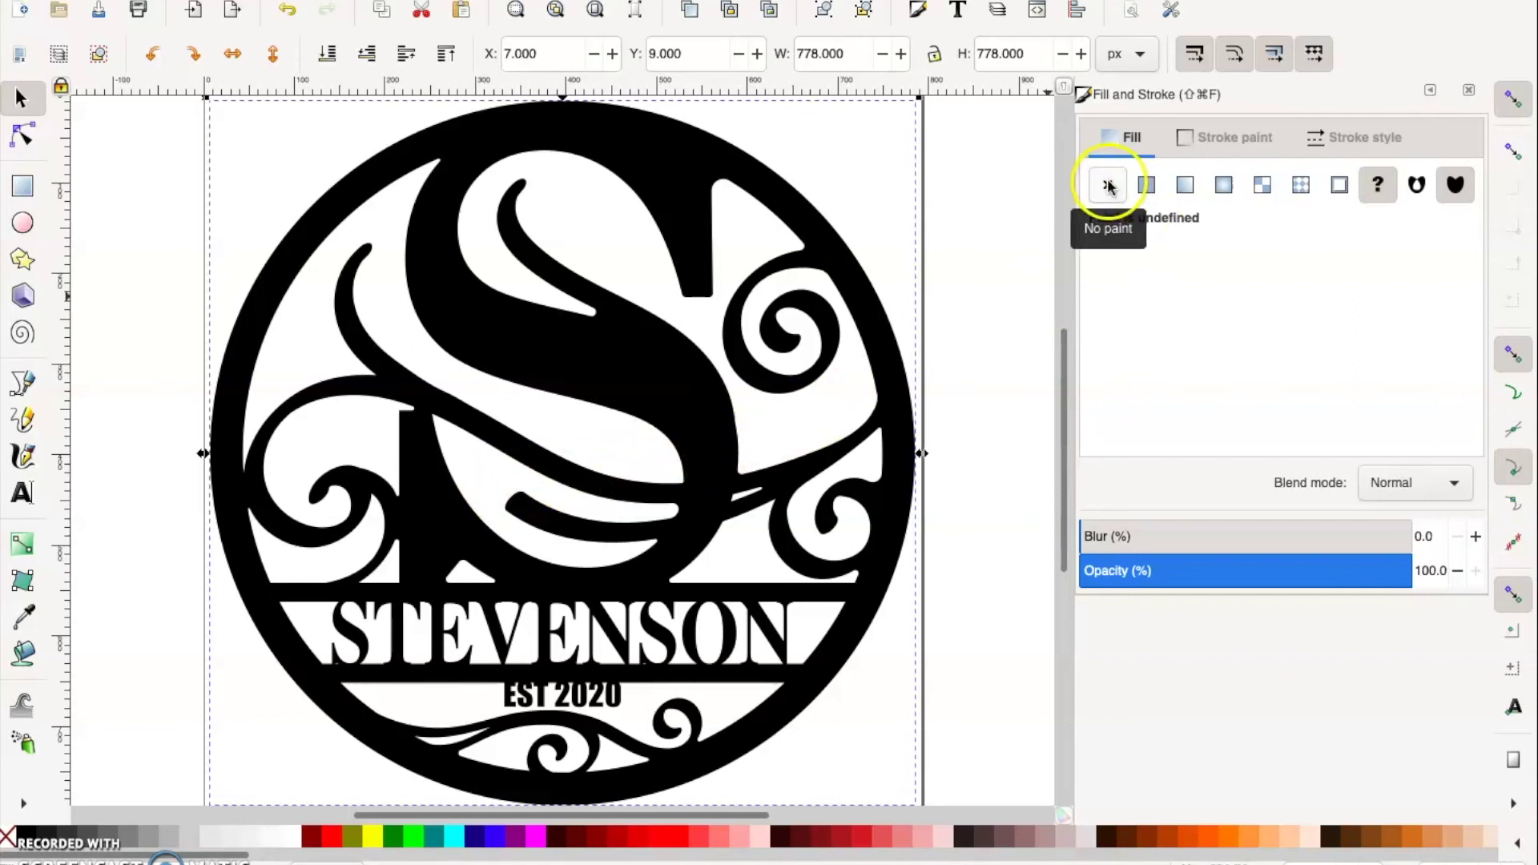
Step: Give the merged monogram no fill and a flat-colour stroke 0.5 px wide
click(918, 13)
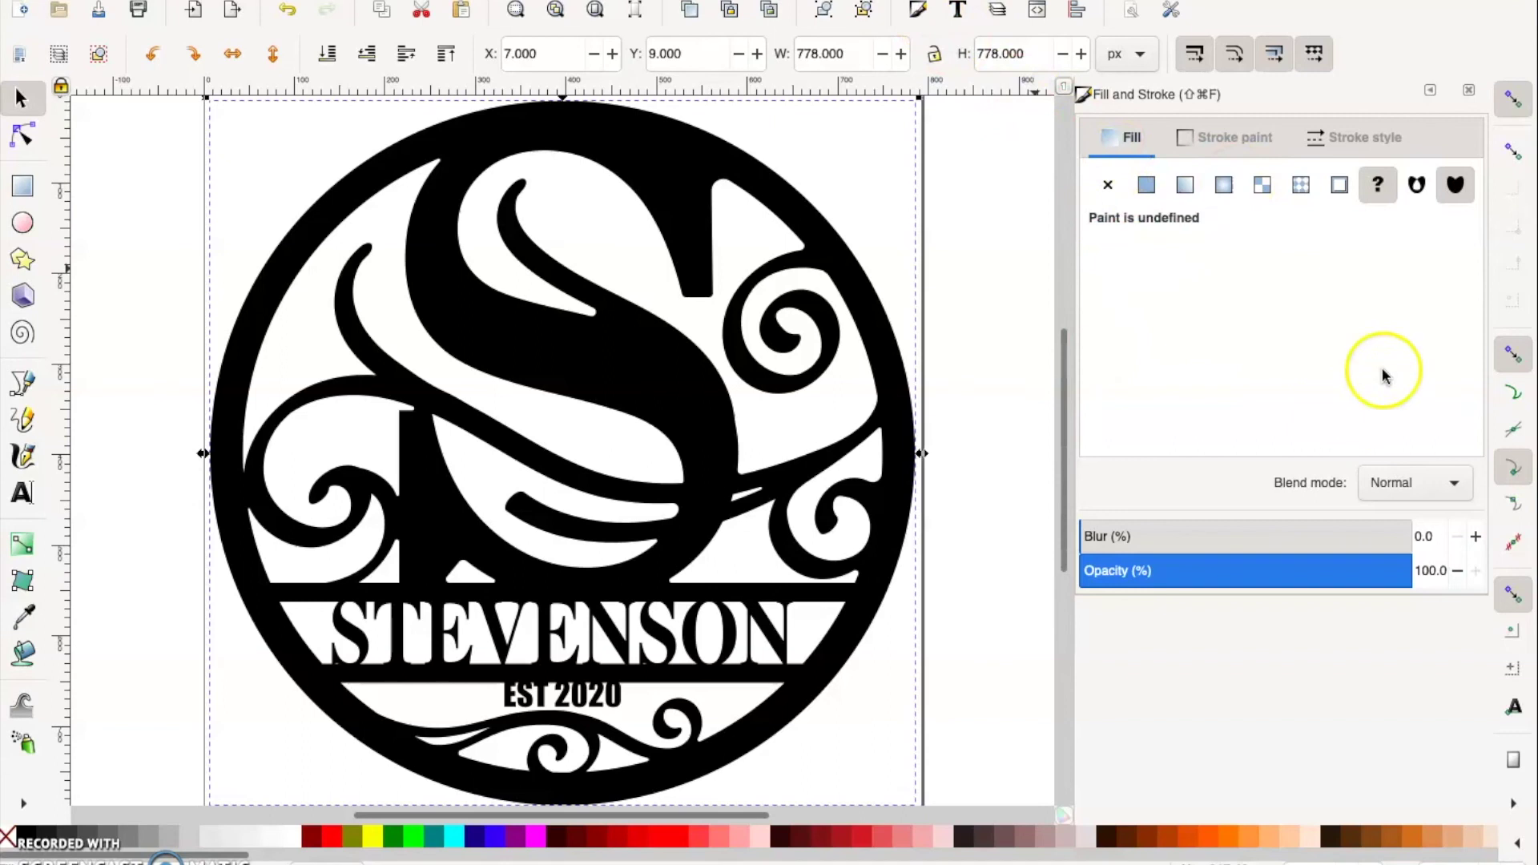
click(1108, 186)
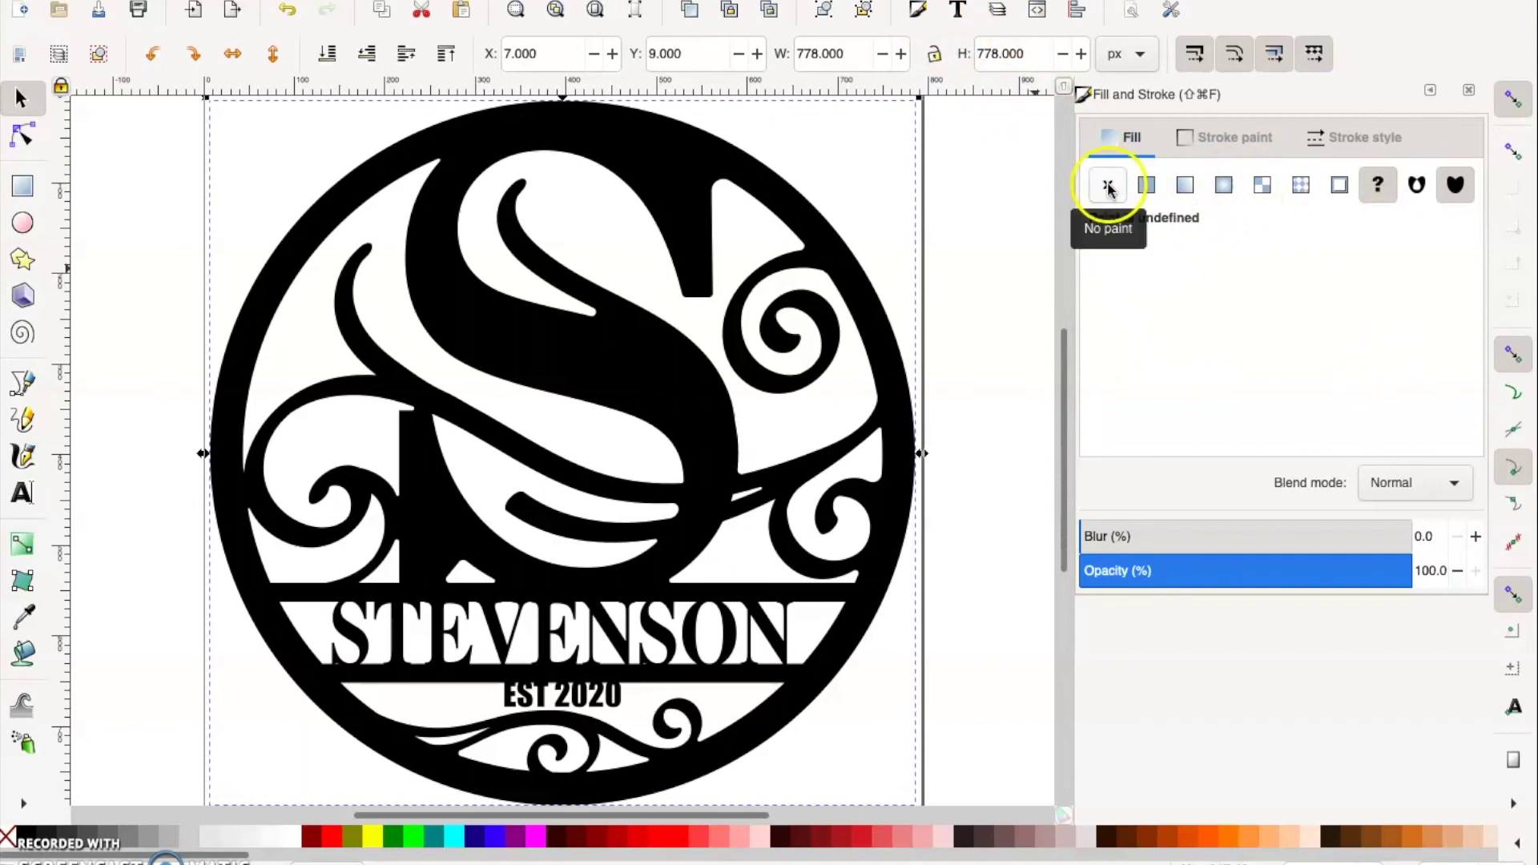
click(1195, 146)
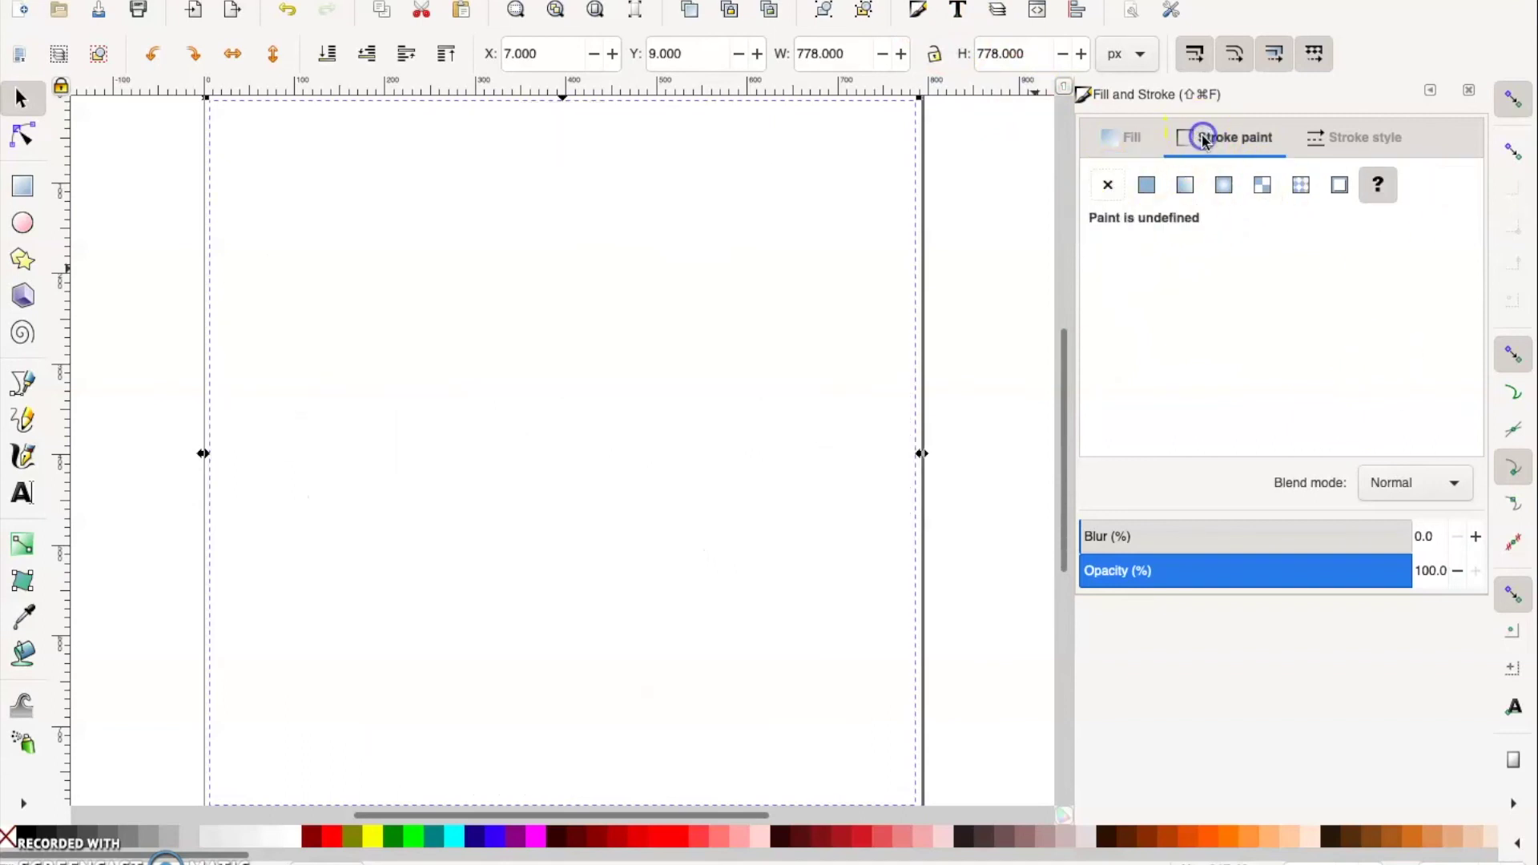
click(1148, 186)
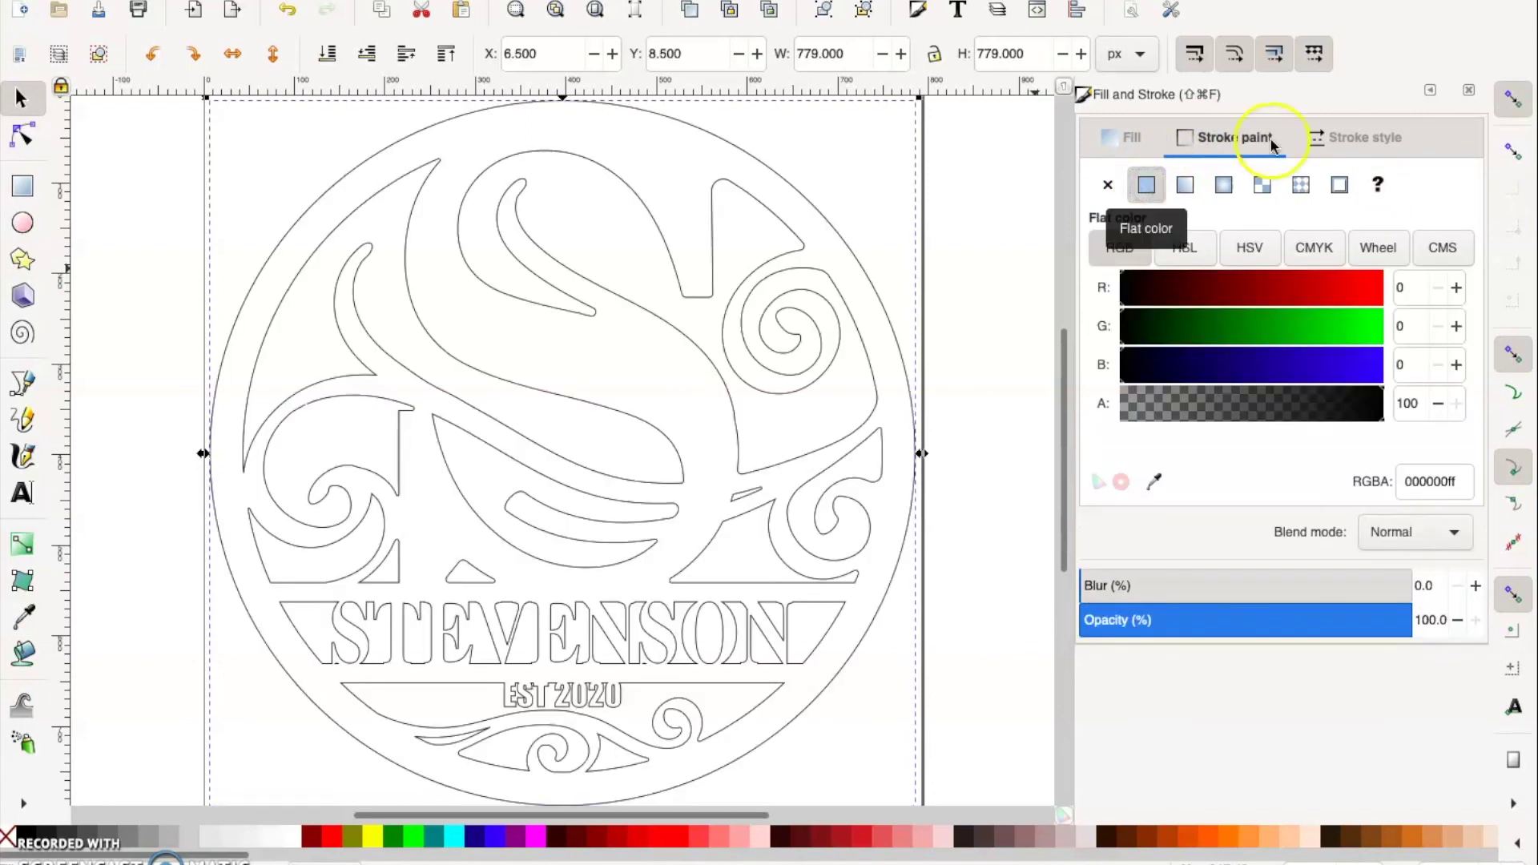
click(1357, 138)
click(1214, 188)
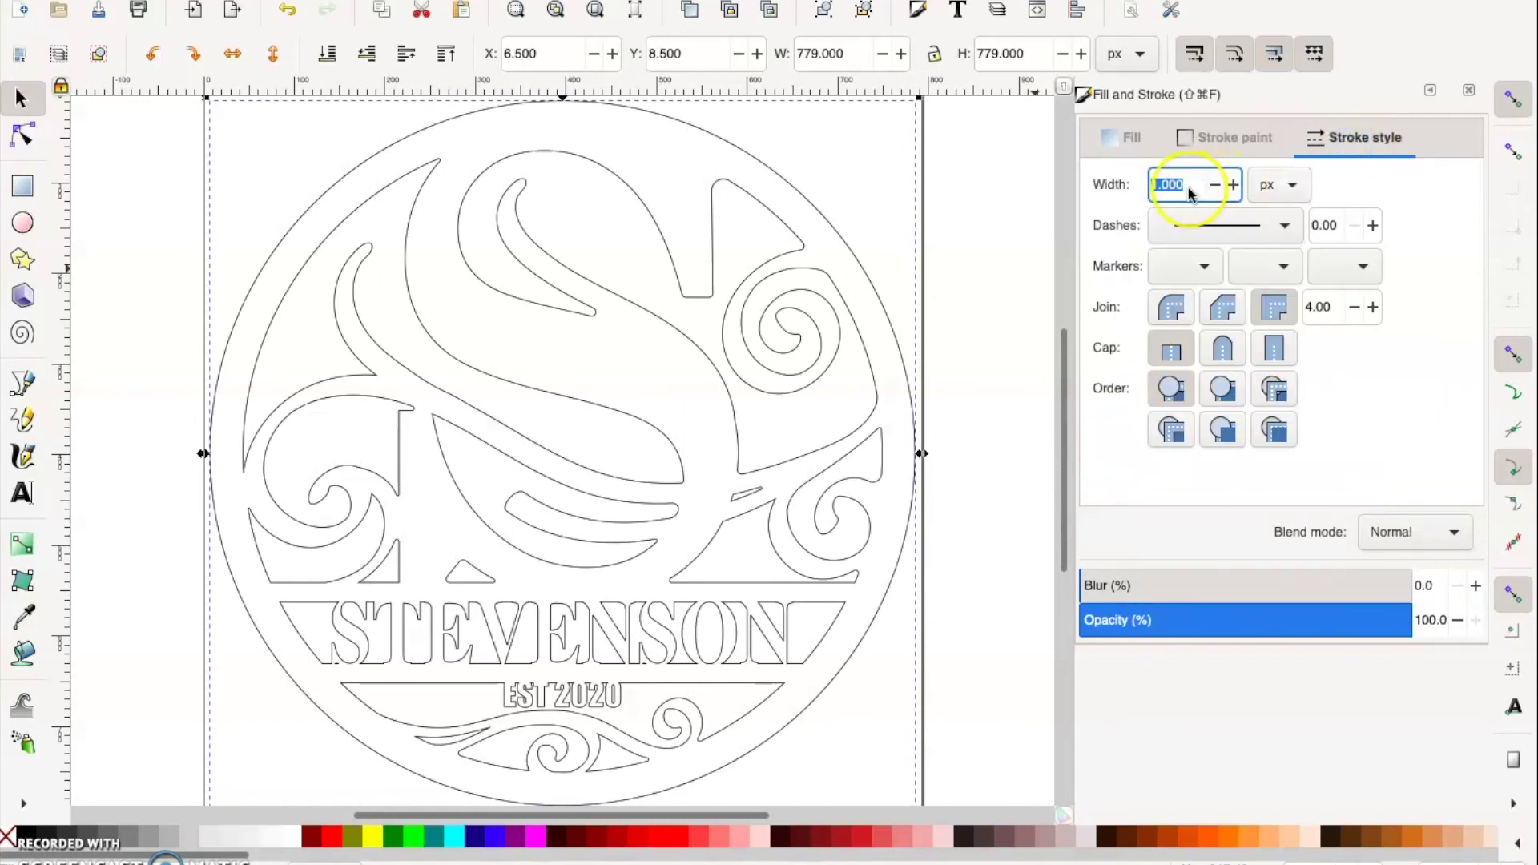
text(.5)
key(Return)
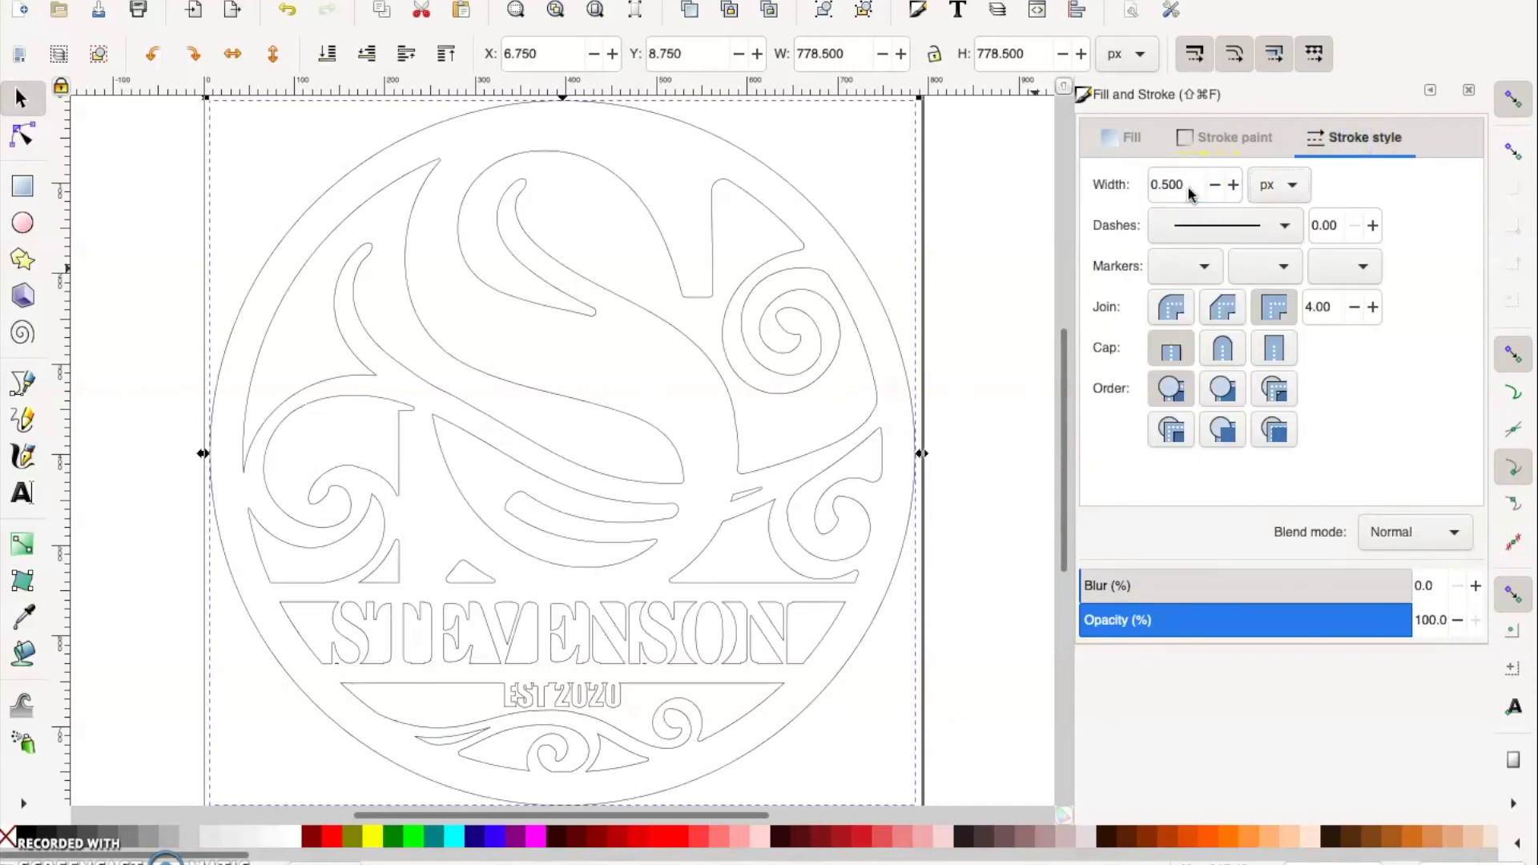
click(1002, 320)
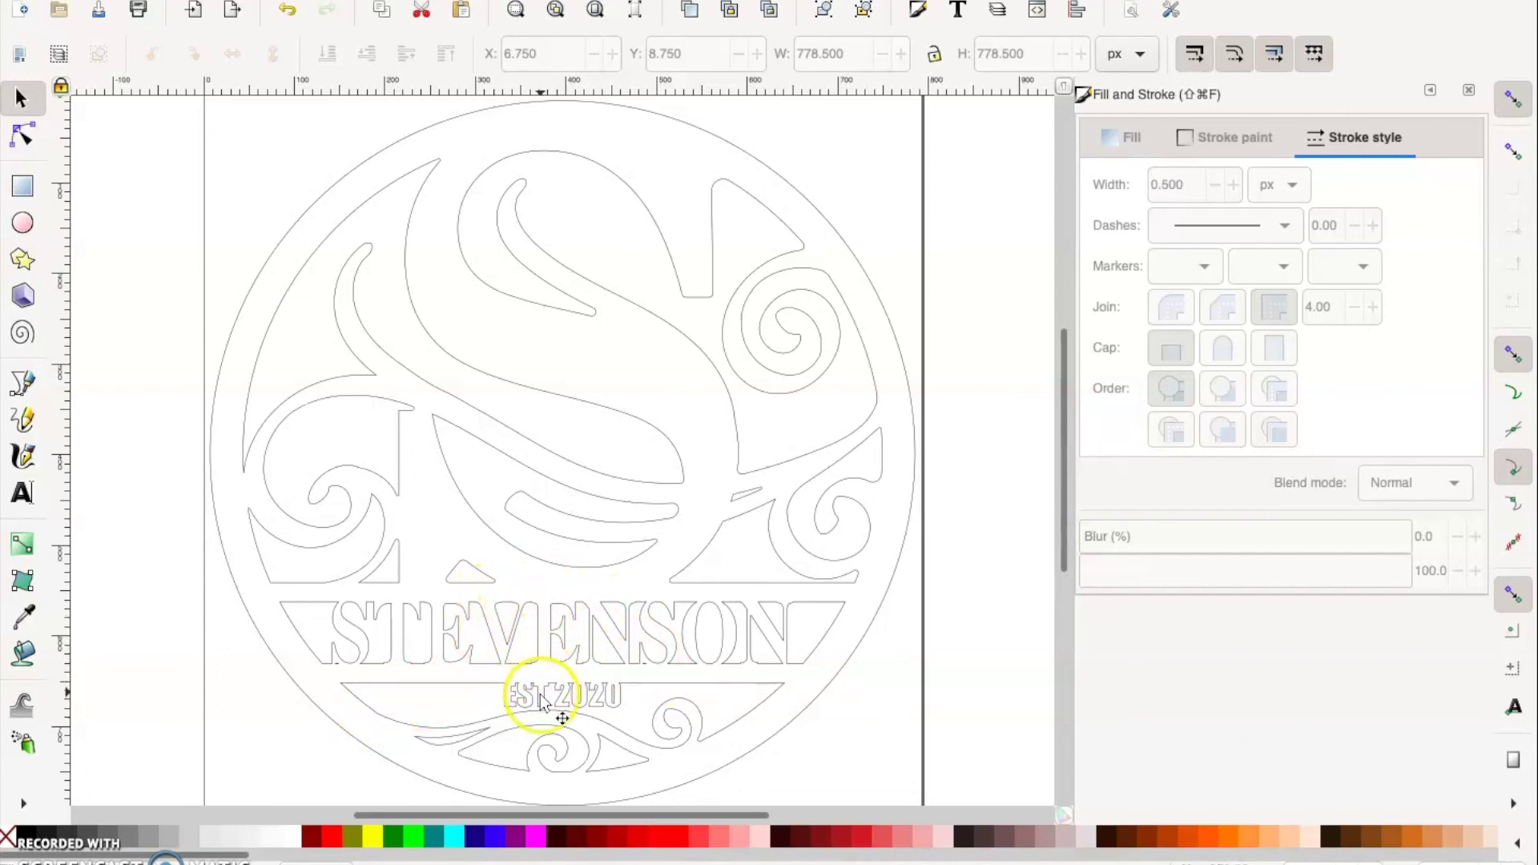
click(751, 666)
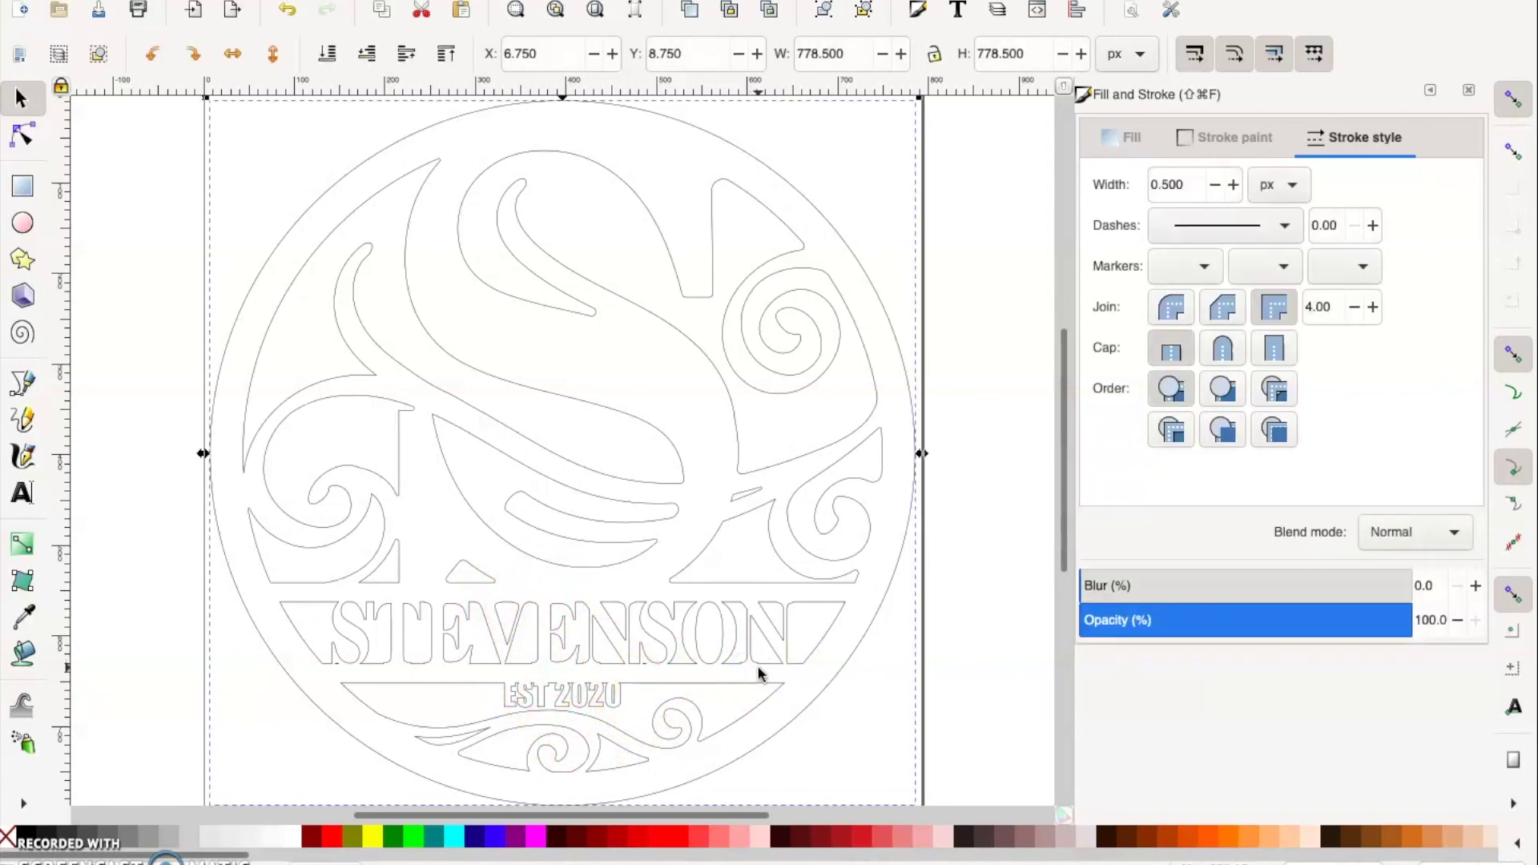
click(762, 642)
Step: Save the drawing to the Desktop as Stevenson-Roundmonogram.svg
click(157, 0)
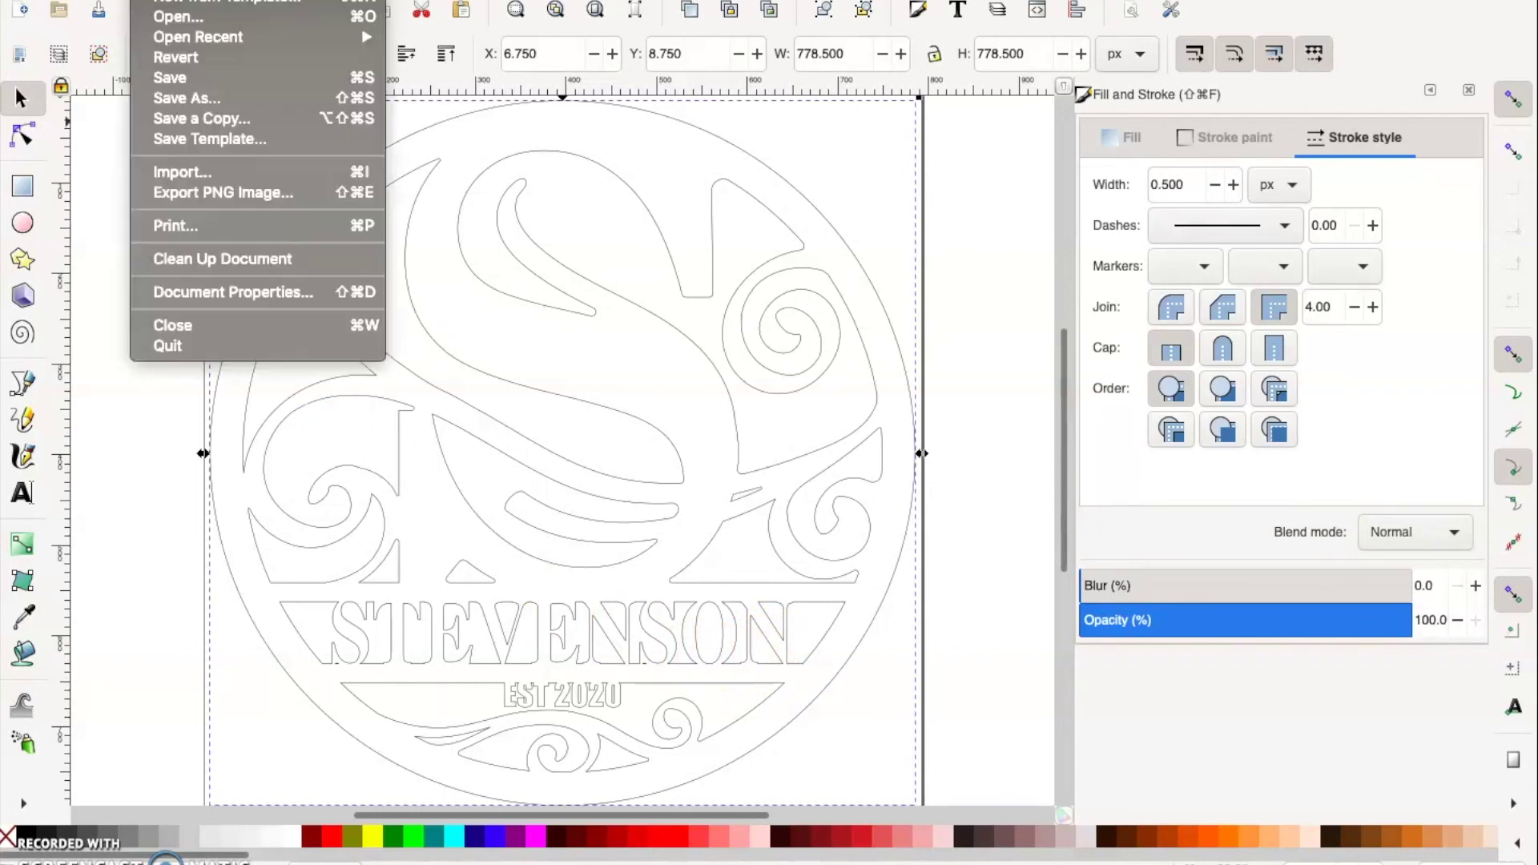
click(187, 98)
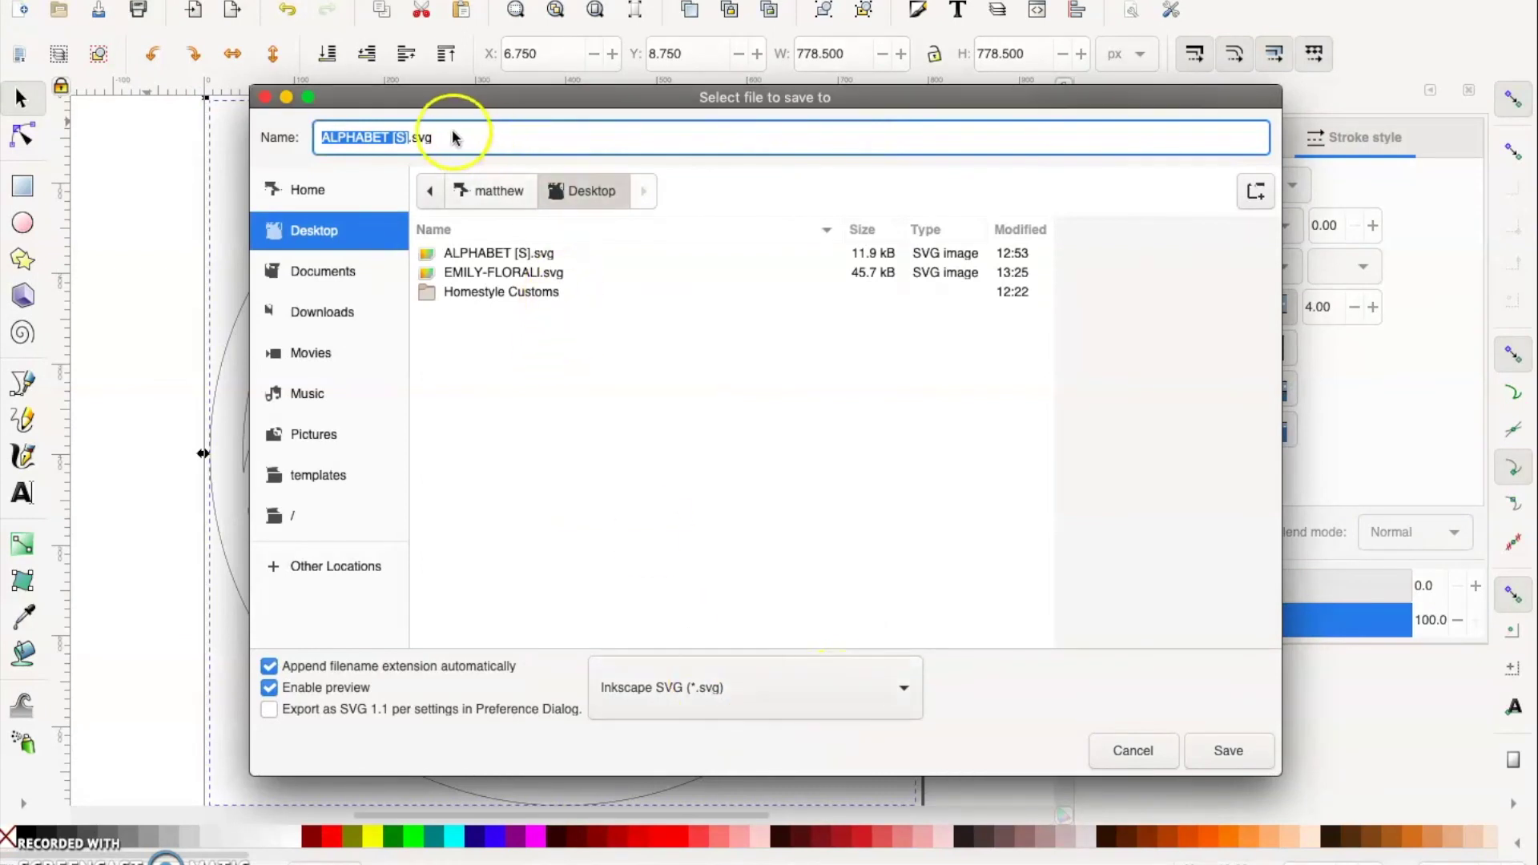
text(Stev)
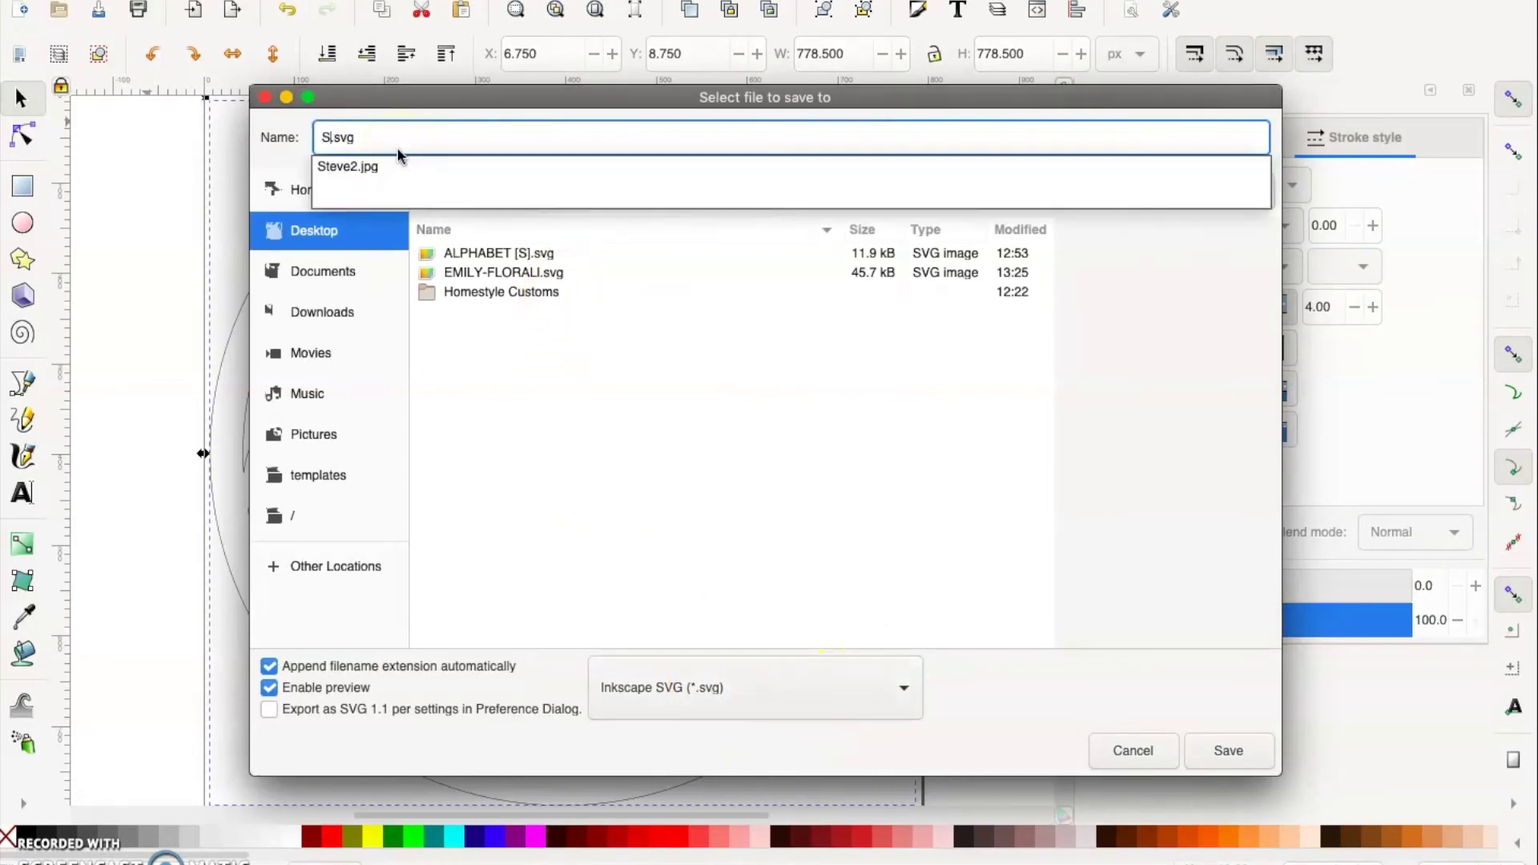
text(enson-)
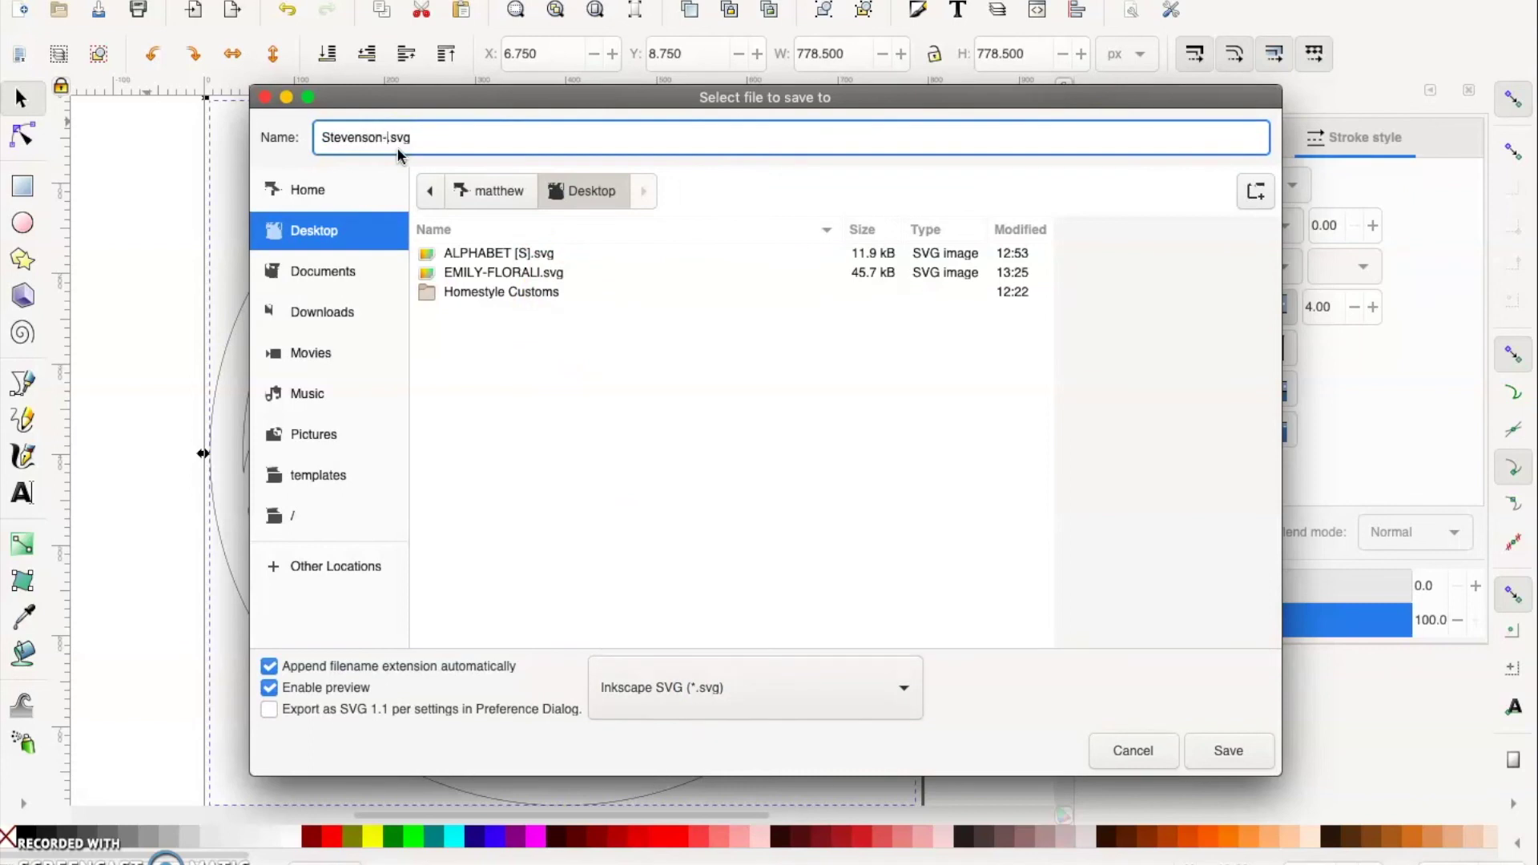
text(Roundmonogram)
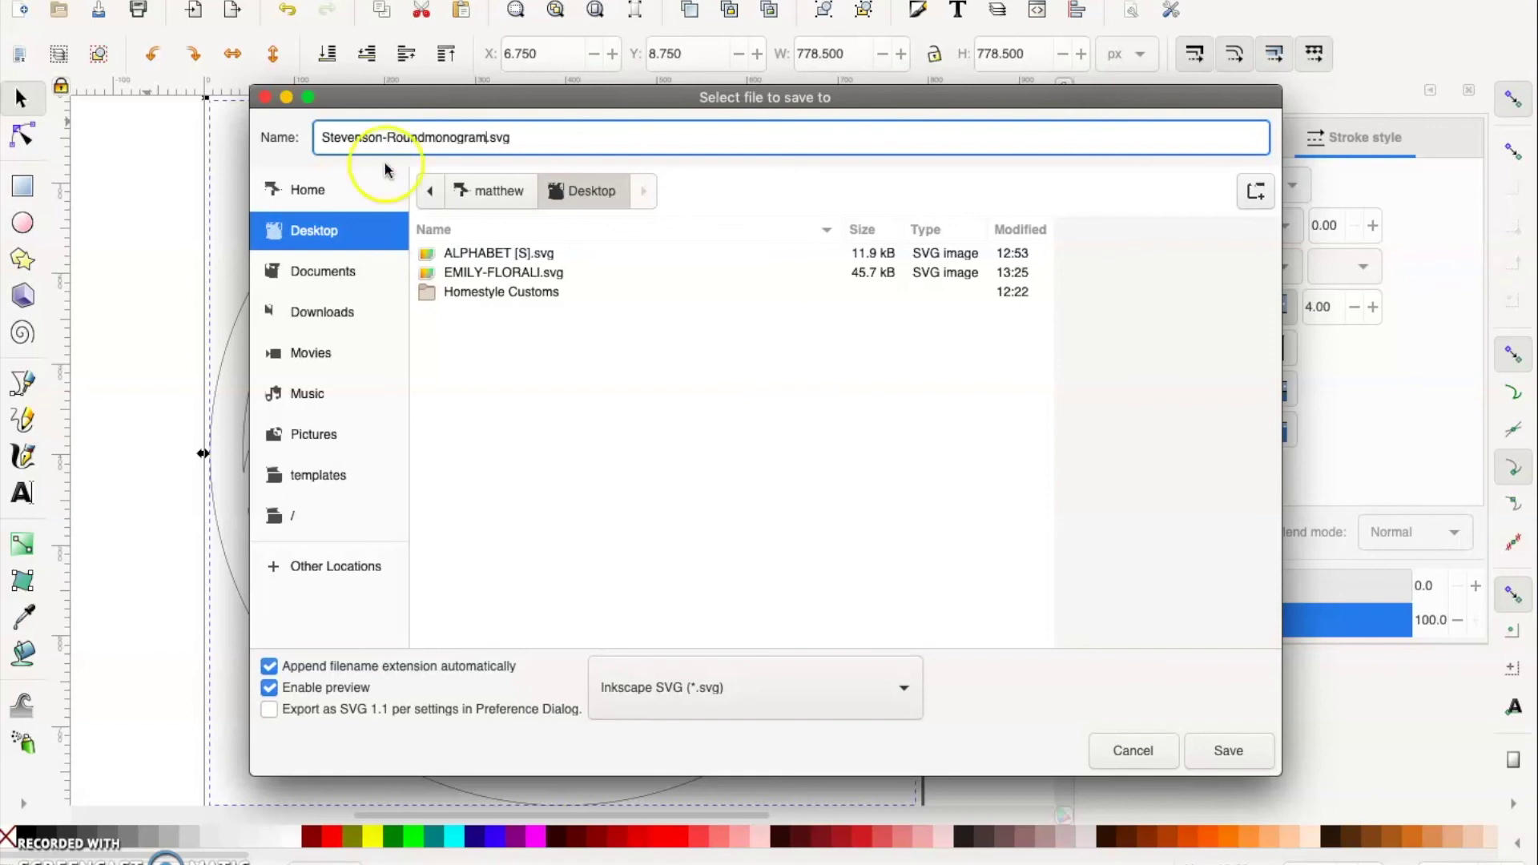
click(1226, 757)
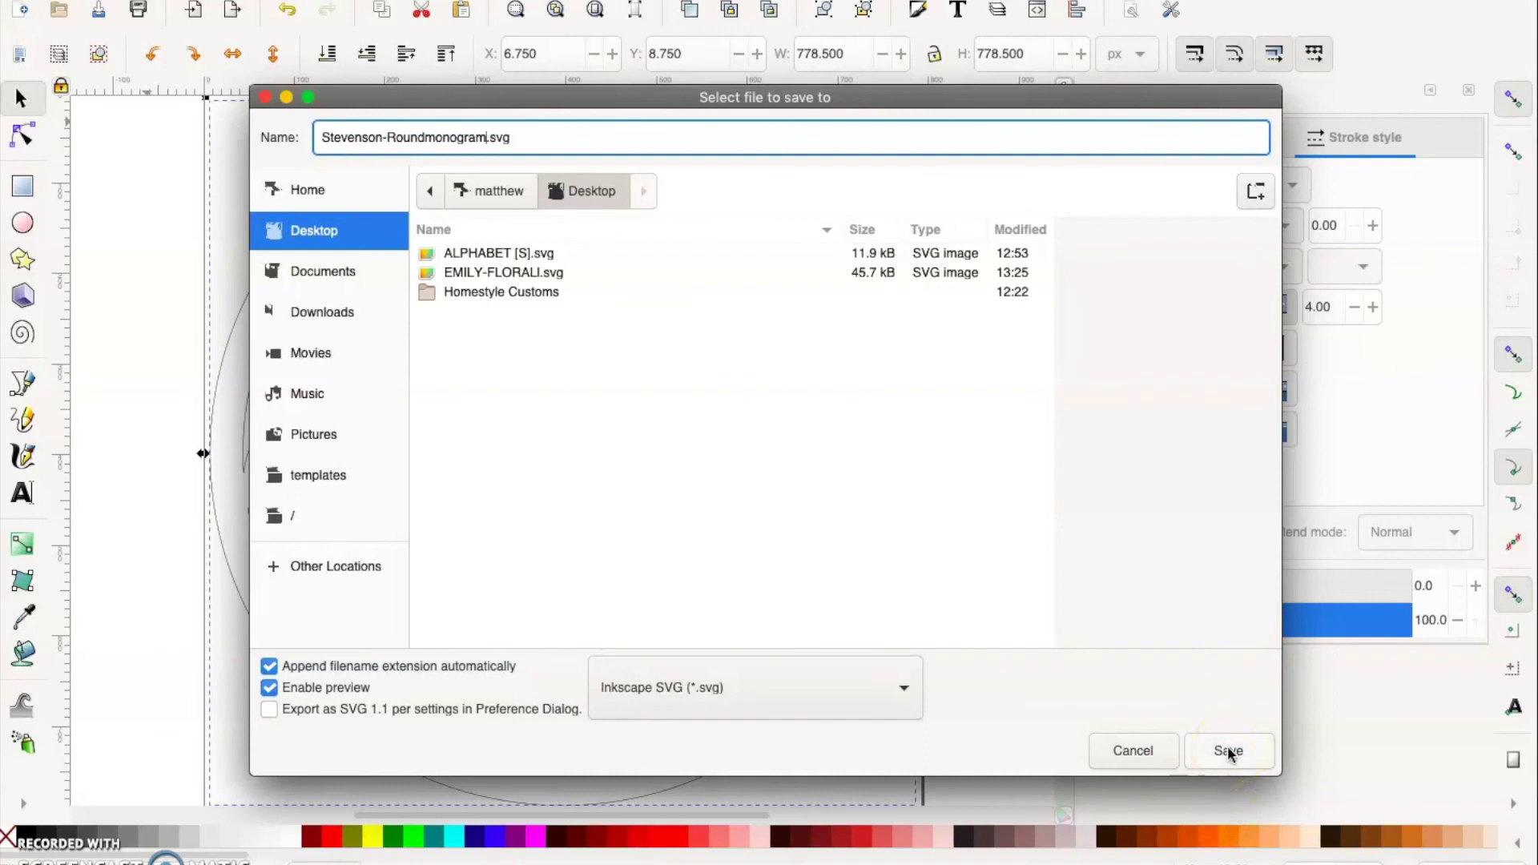
click(1229, 752)
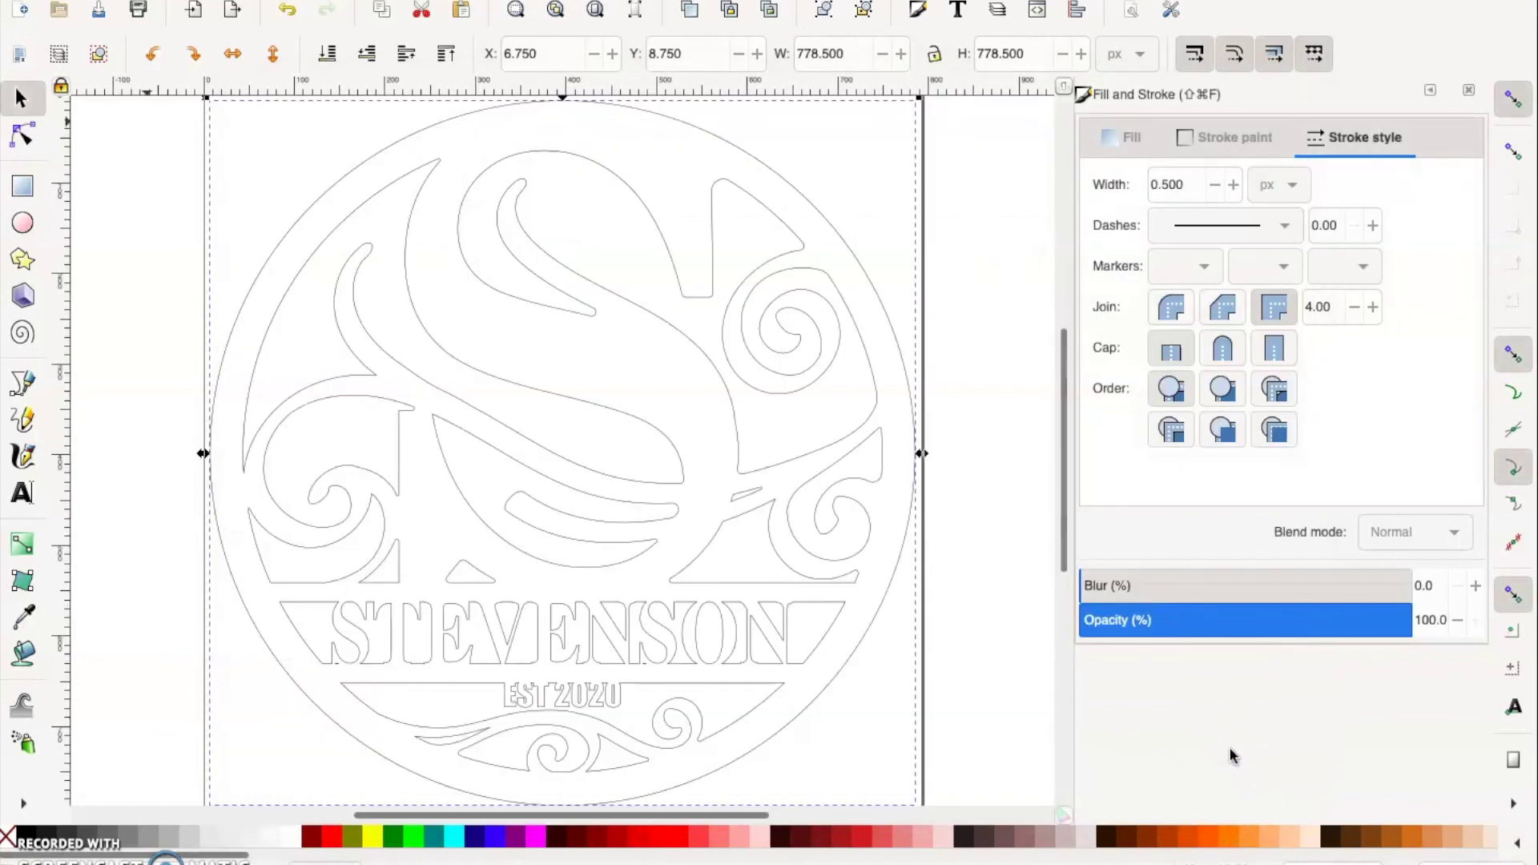
click(805, 498)
click(22, 8)
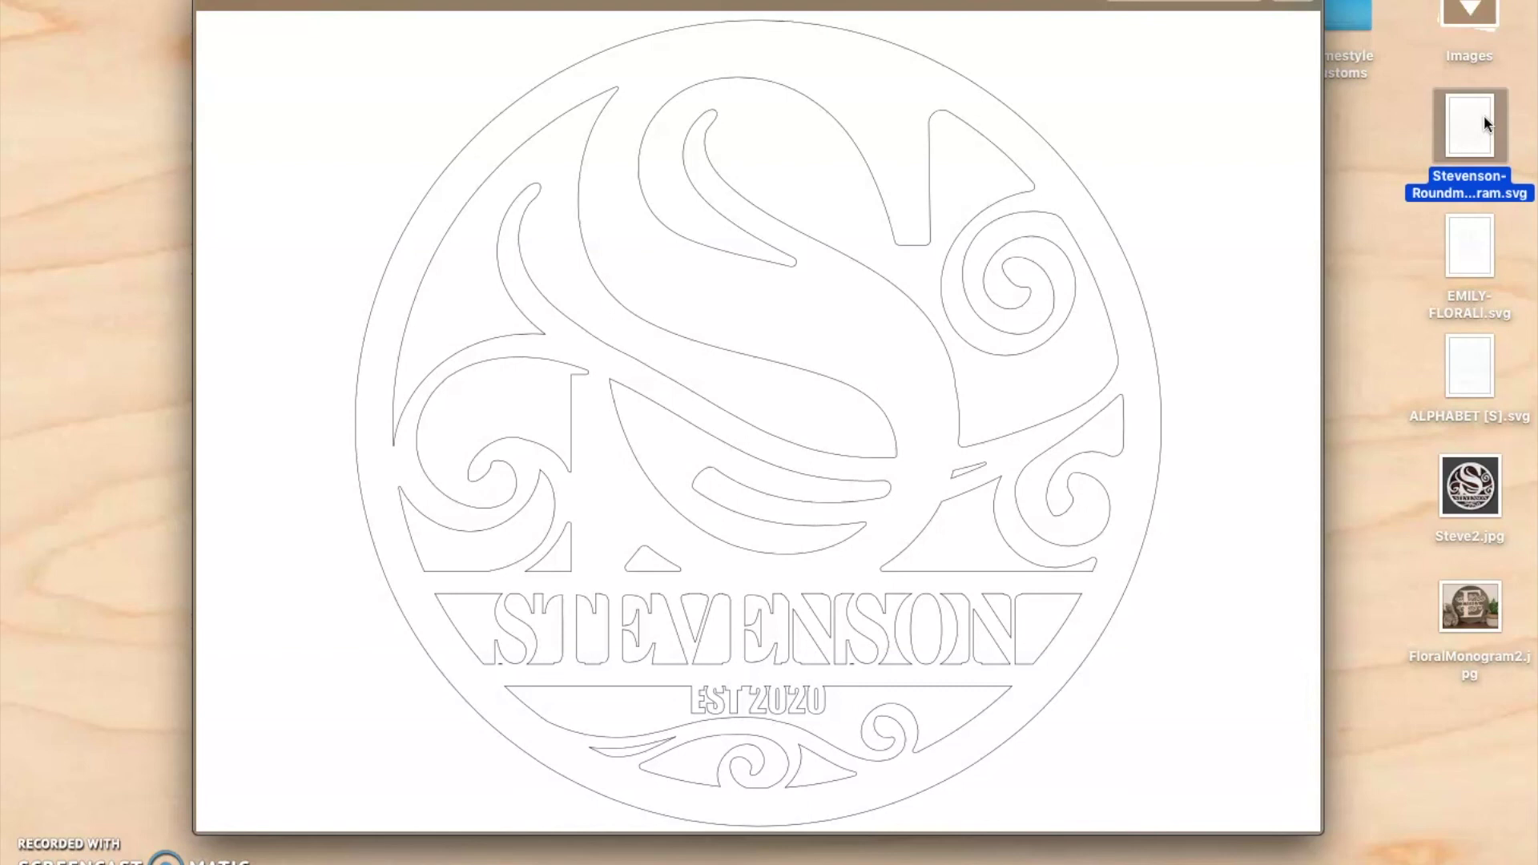
Step: Close the Quick Look preview of Stevenson-Roundmonogram.svg
key(space)
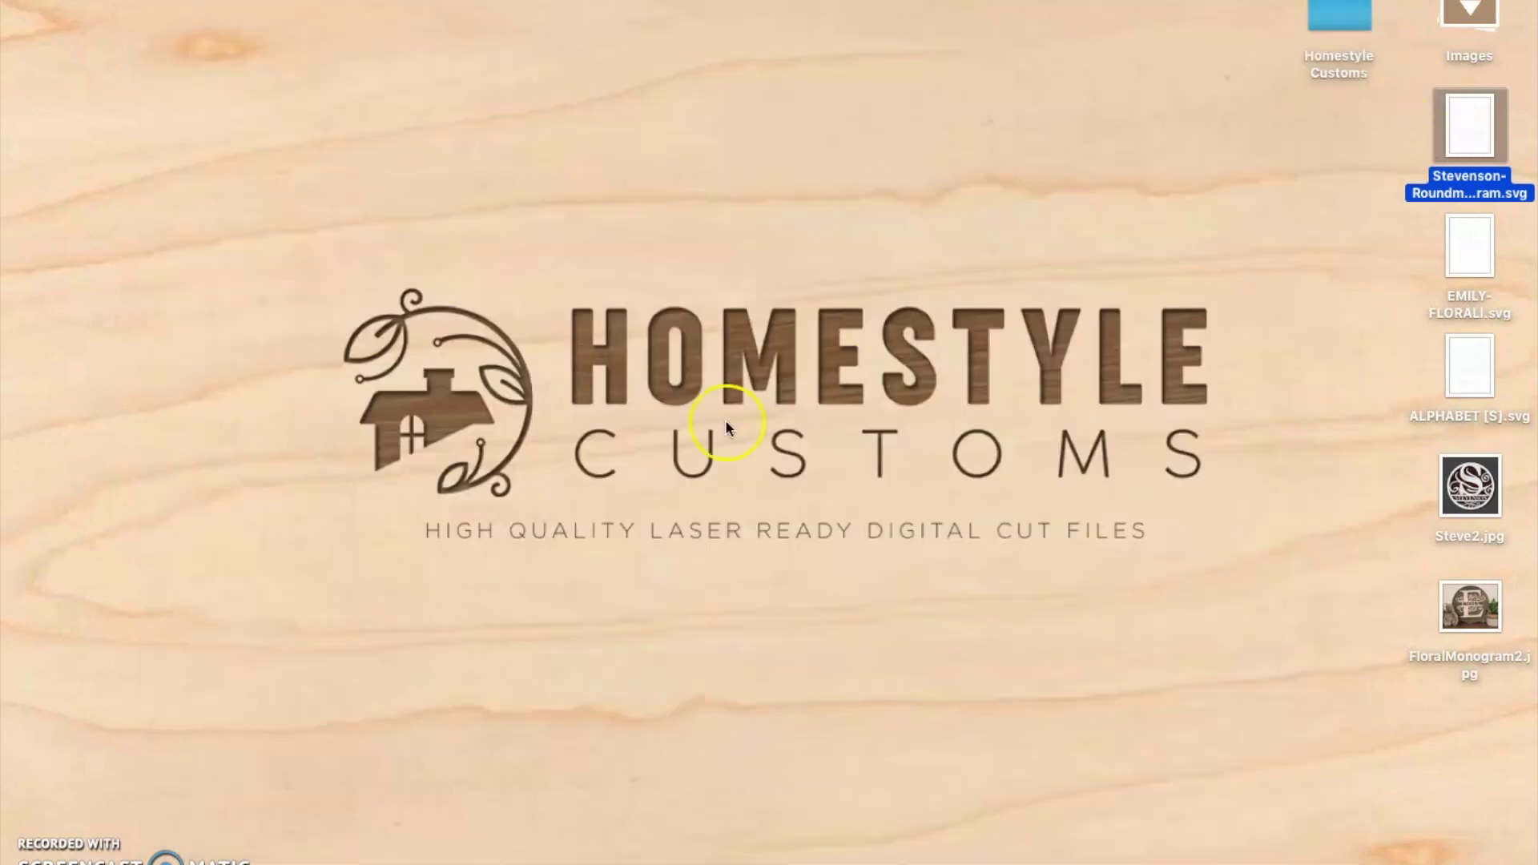